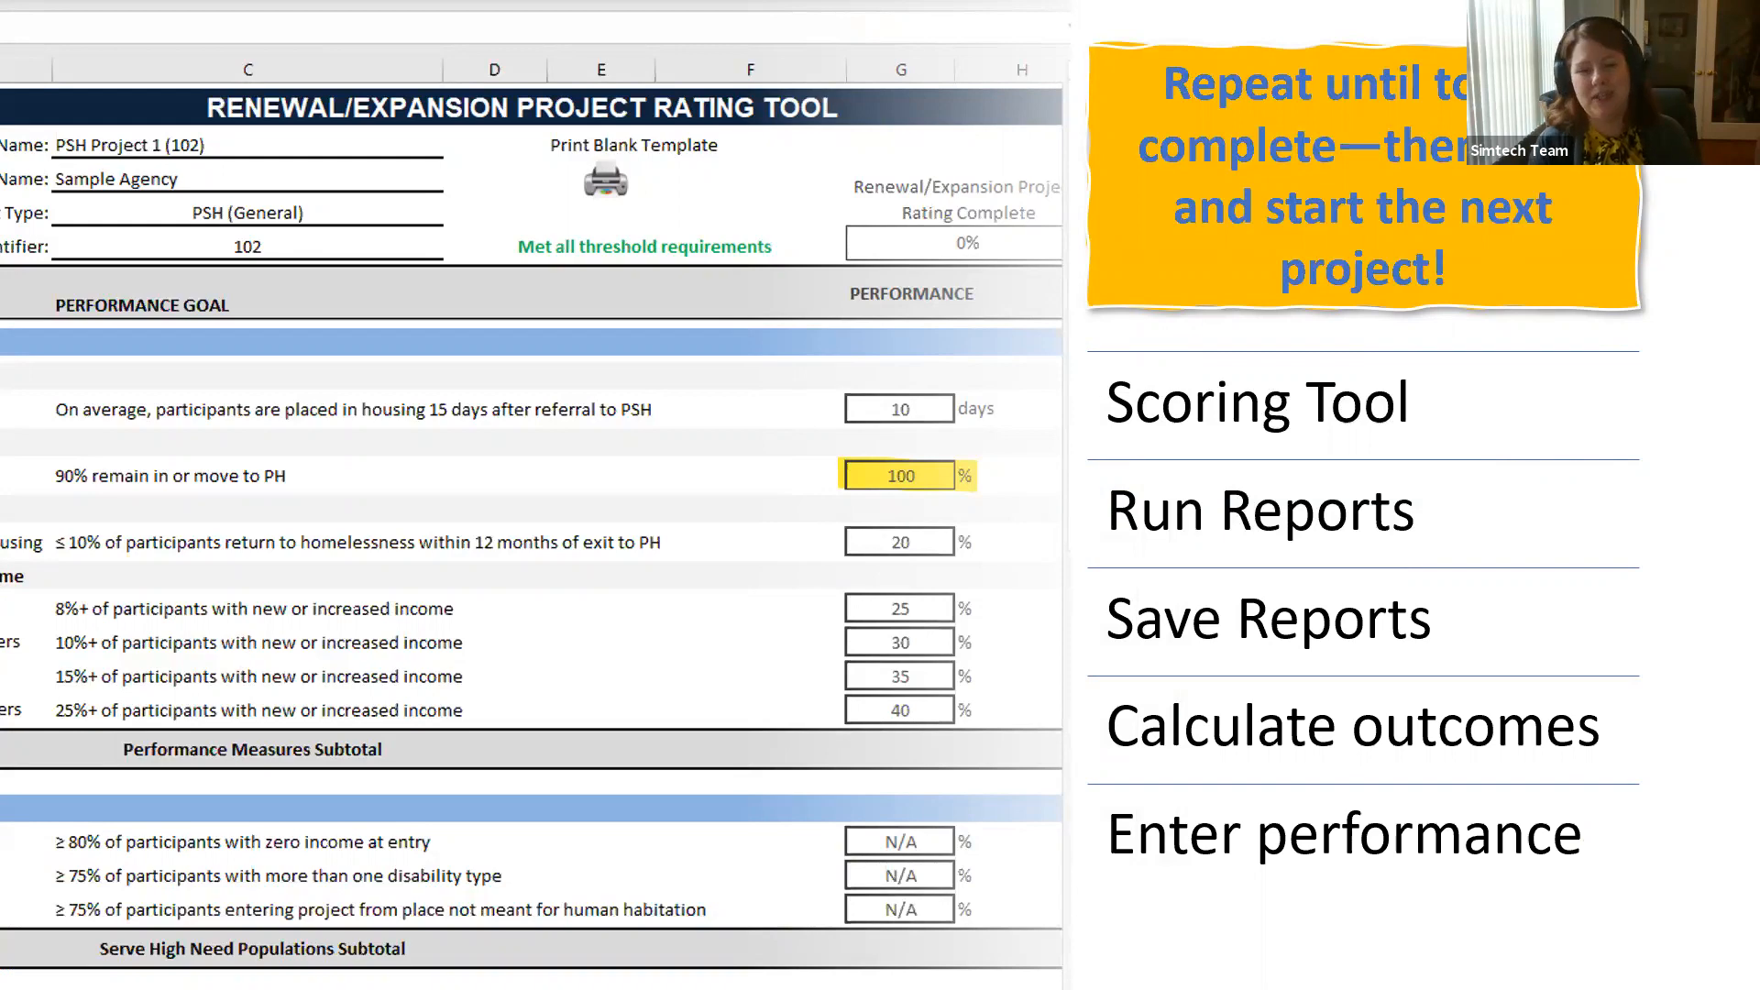
# Step: Advance the presentation to the "There is another way…" slide and switch to the HomelessData Warehouse in the browser
pyautogui.press('Right')
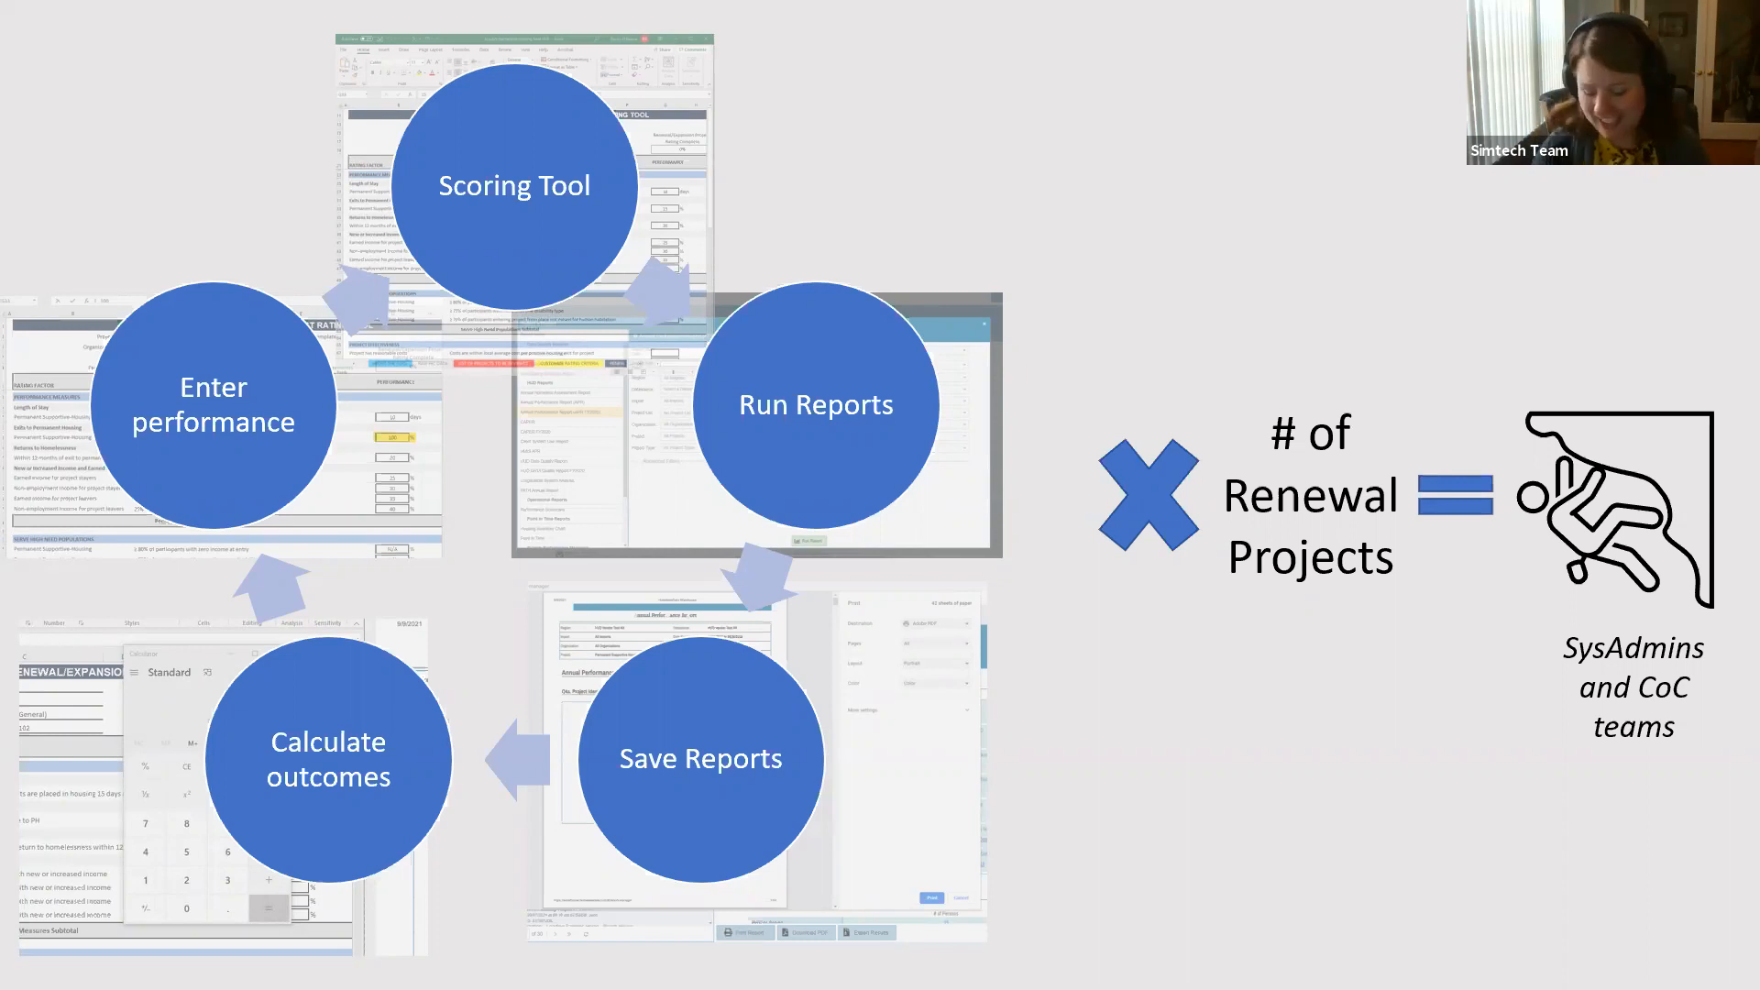
pyautogui.press('Right')
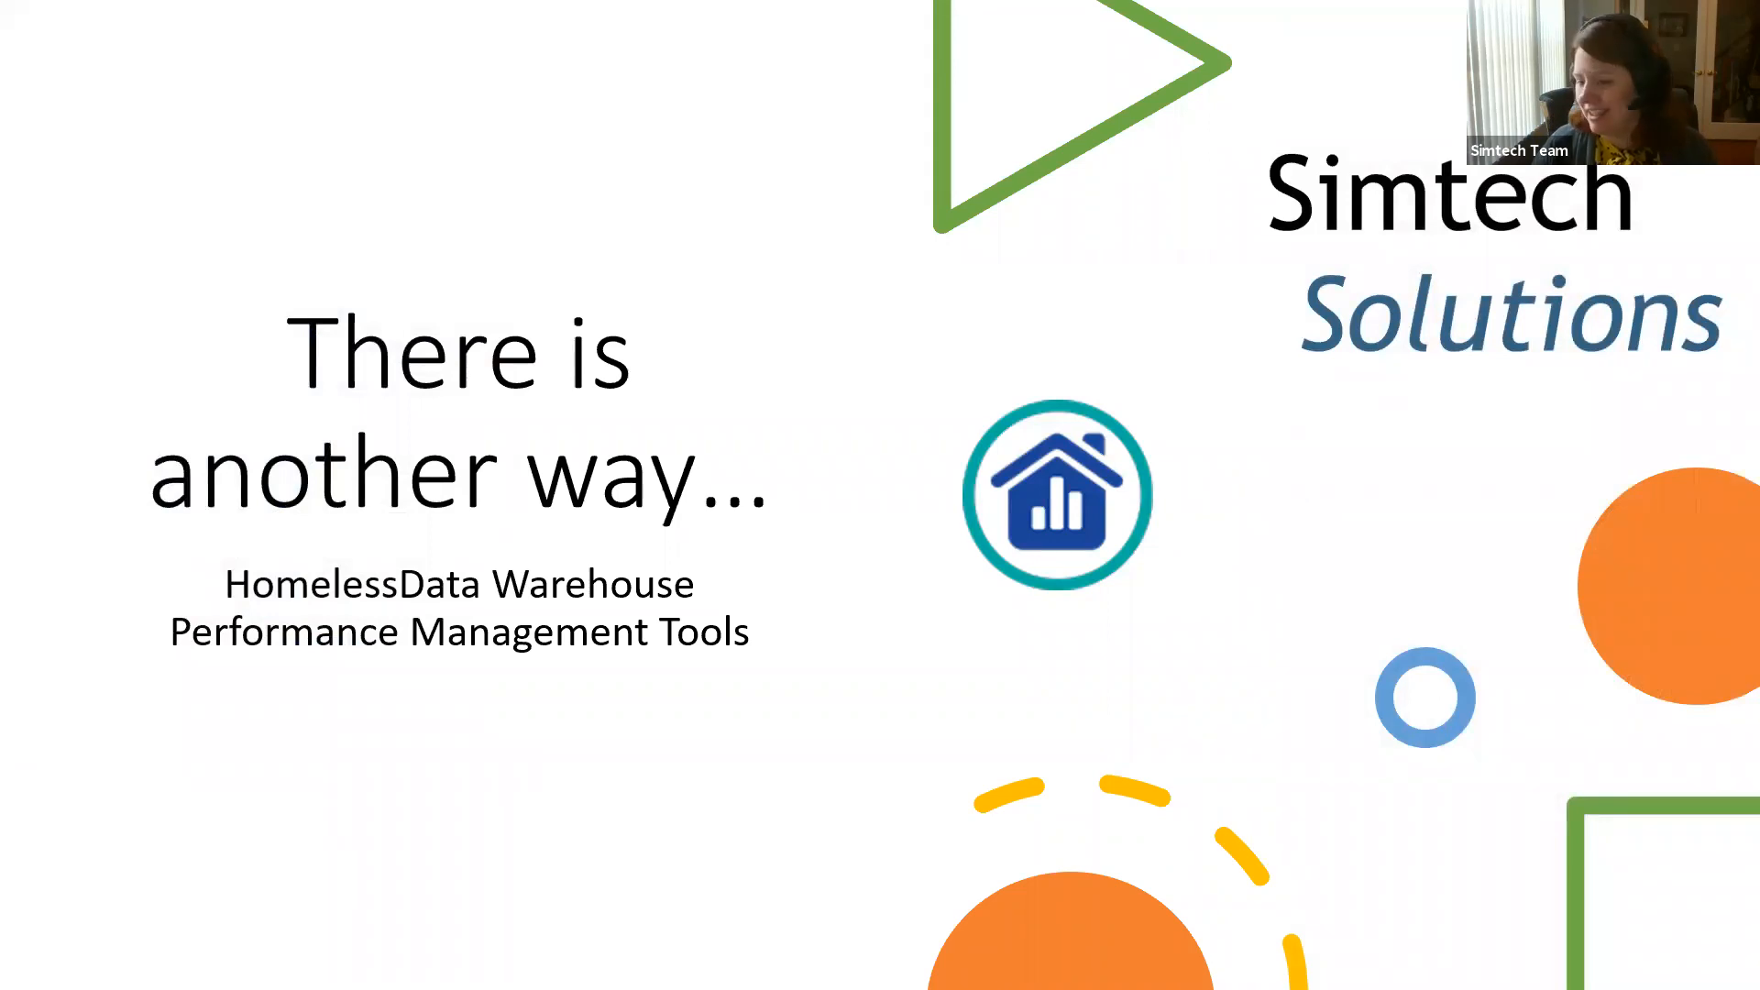
pyautogui.hotkey('alt', 'Tab')
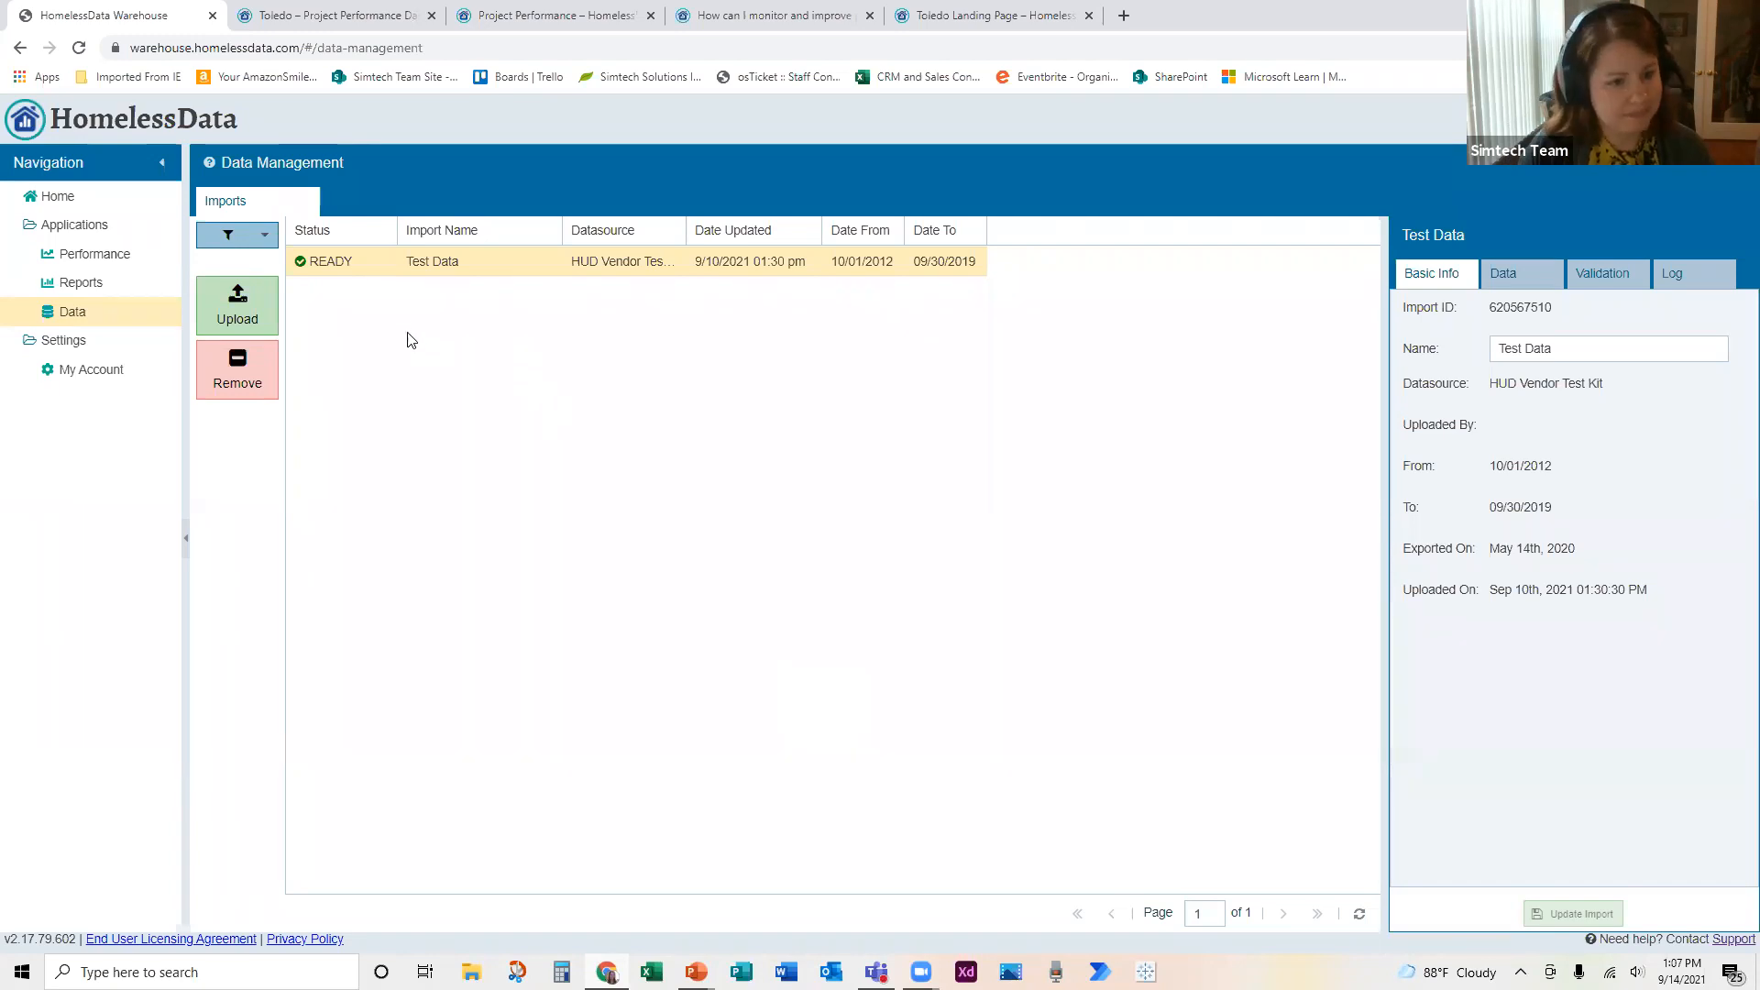
# Step: Check which definitions are offered for a new dataset upload, then close the upload form without submitting it
pyautogui.click(269, 310)
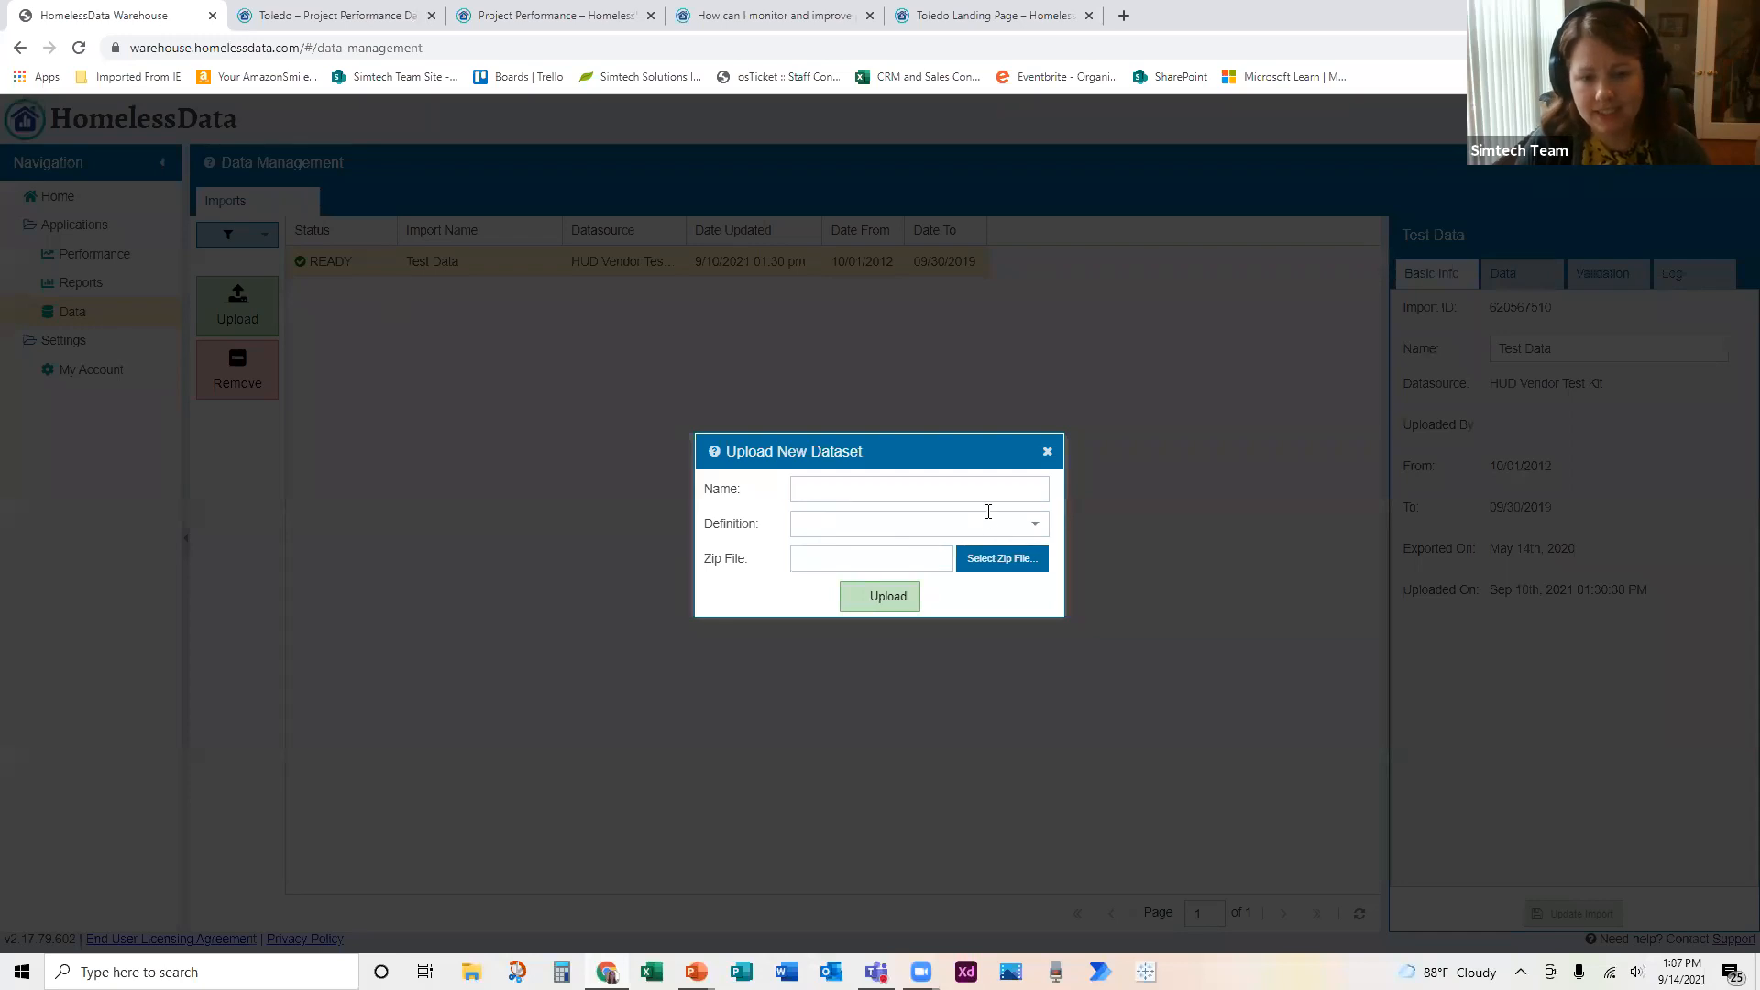
pyautogui.click(1034, 523)
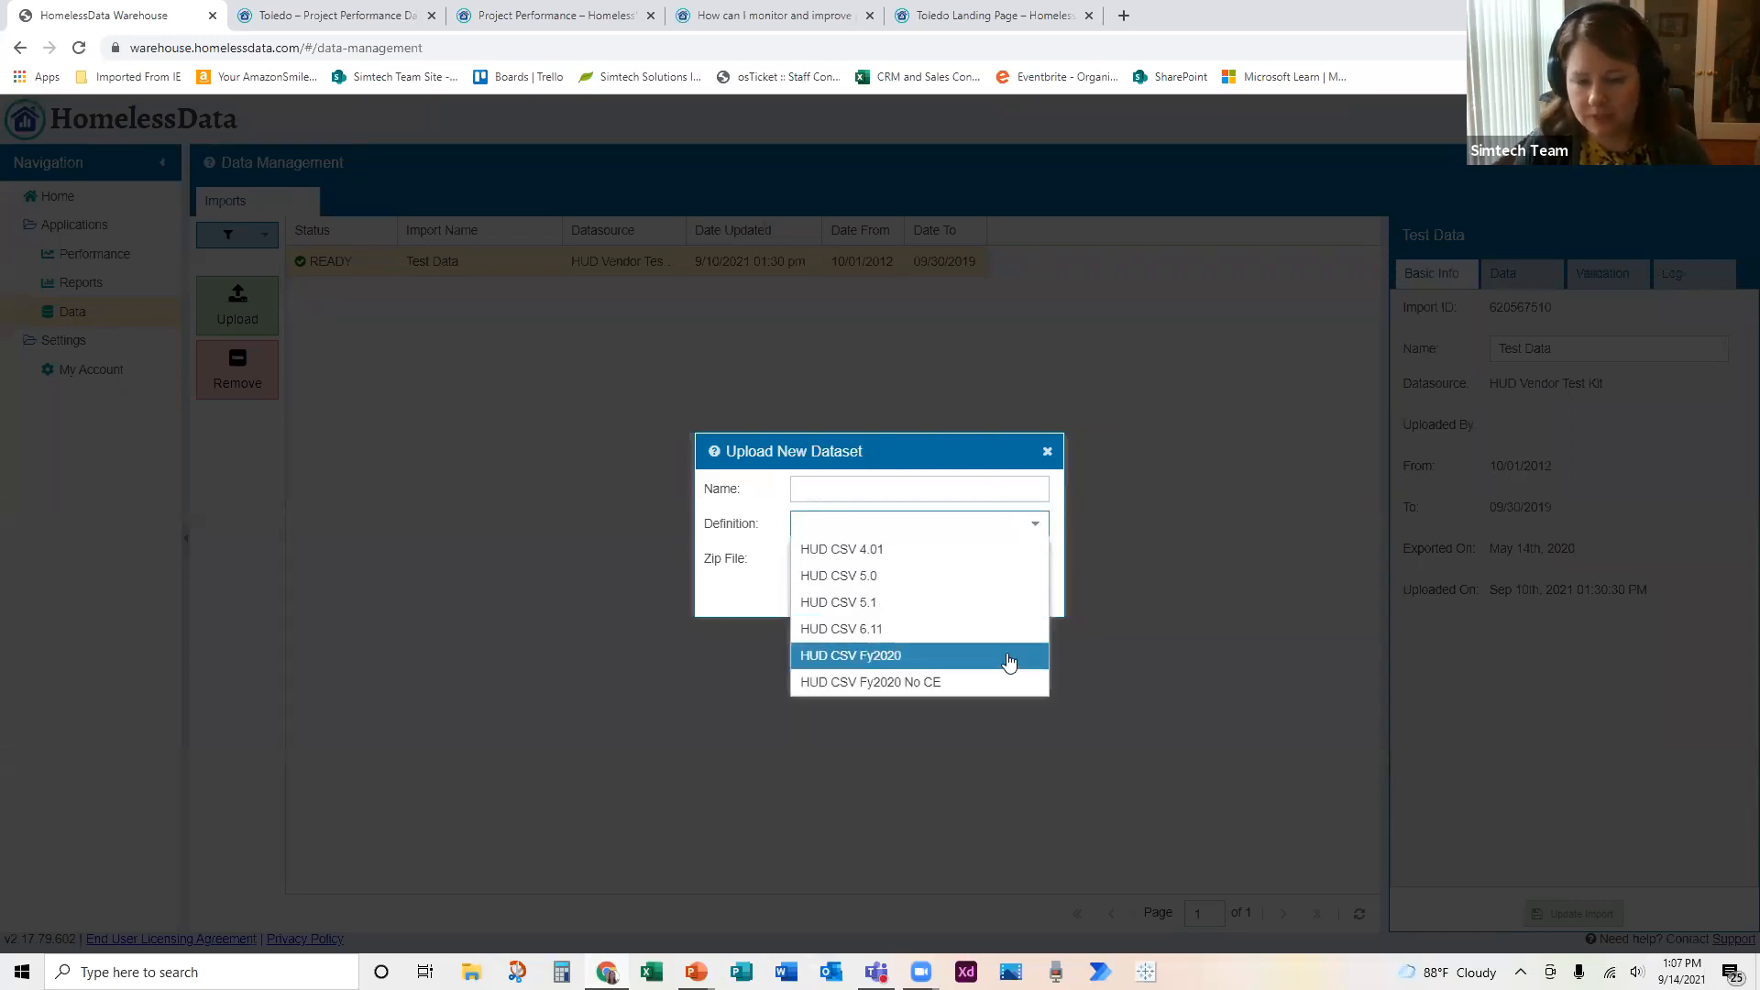
pyautogui.click(1056, 564)
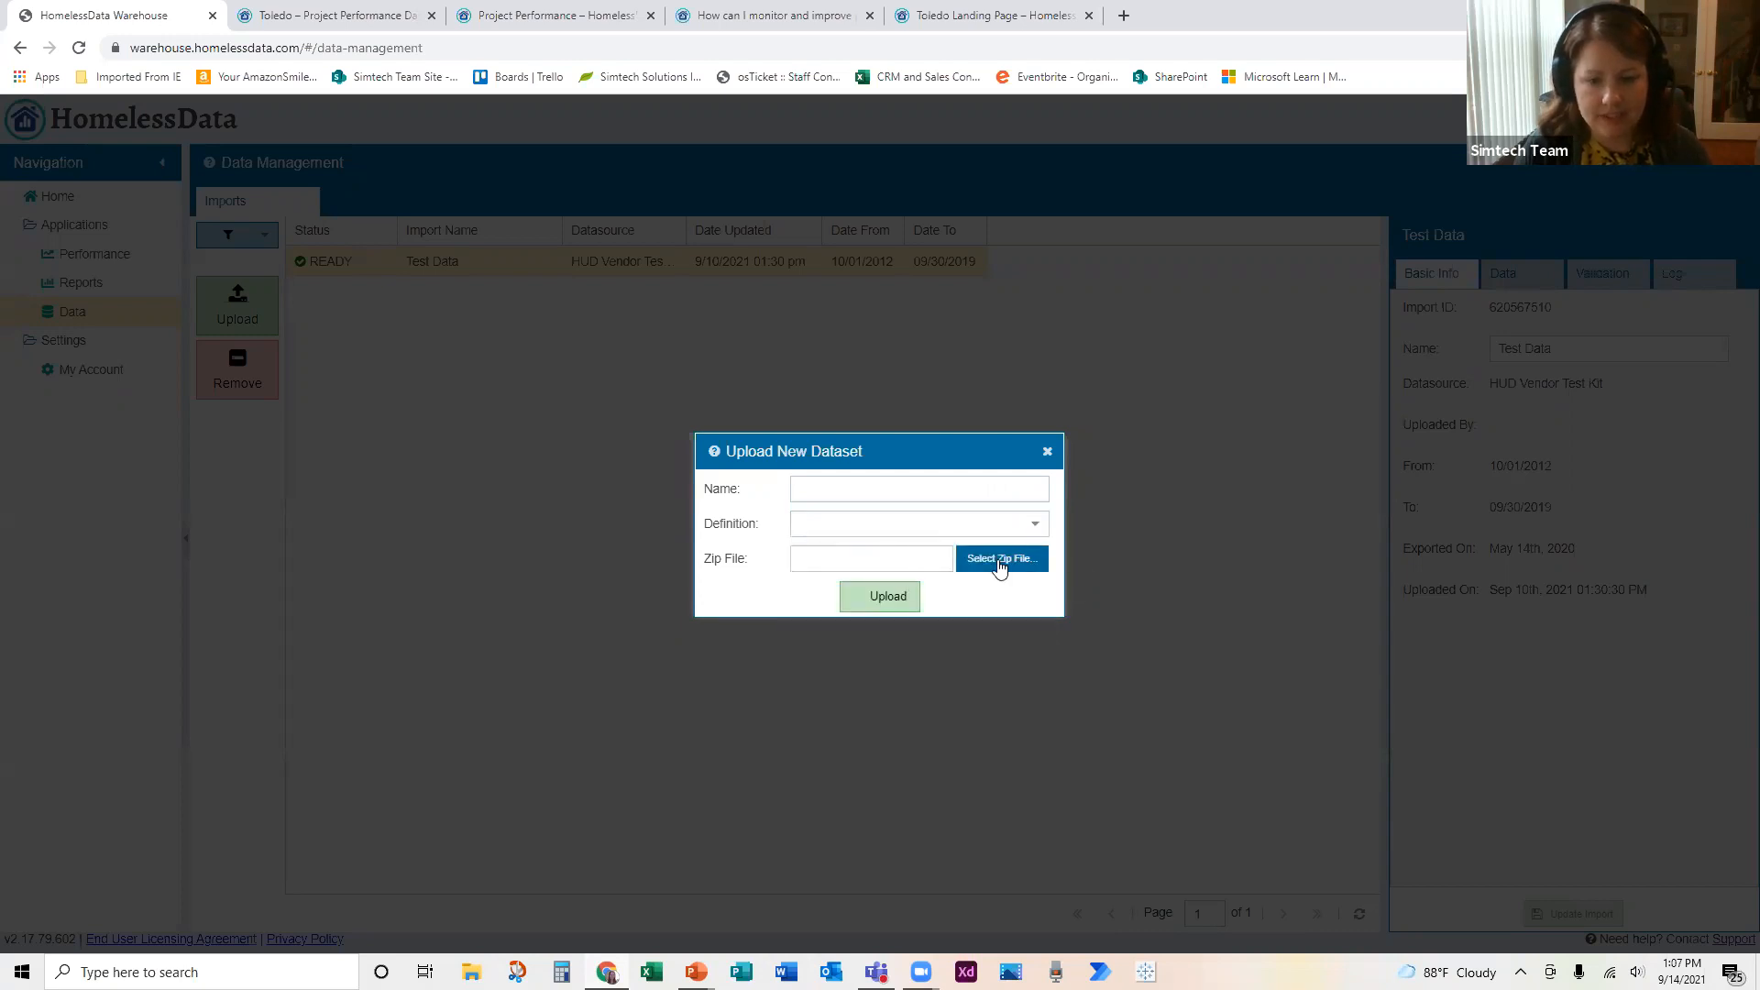
pyautogui.click(1046, 451)
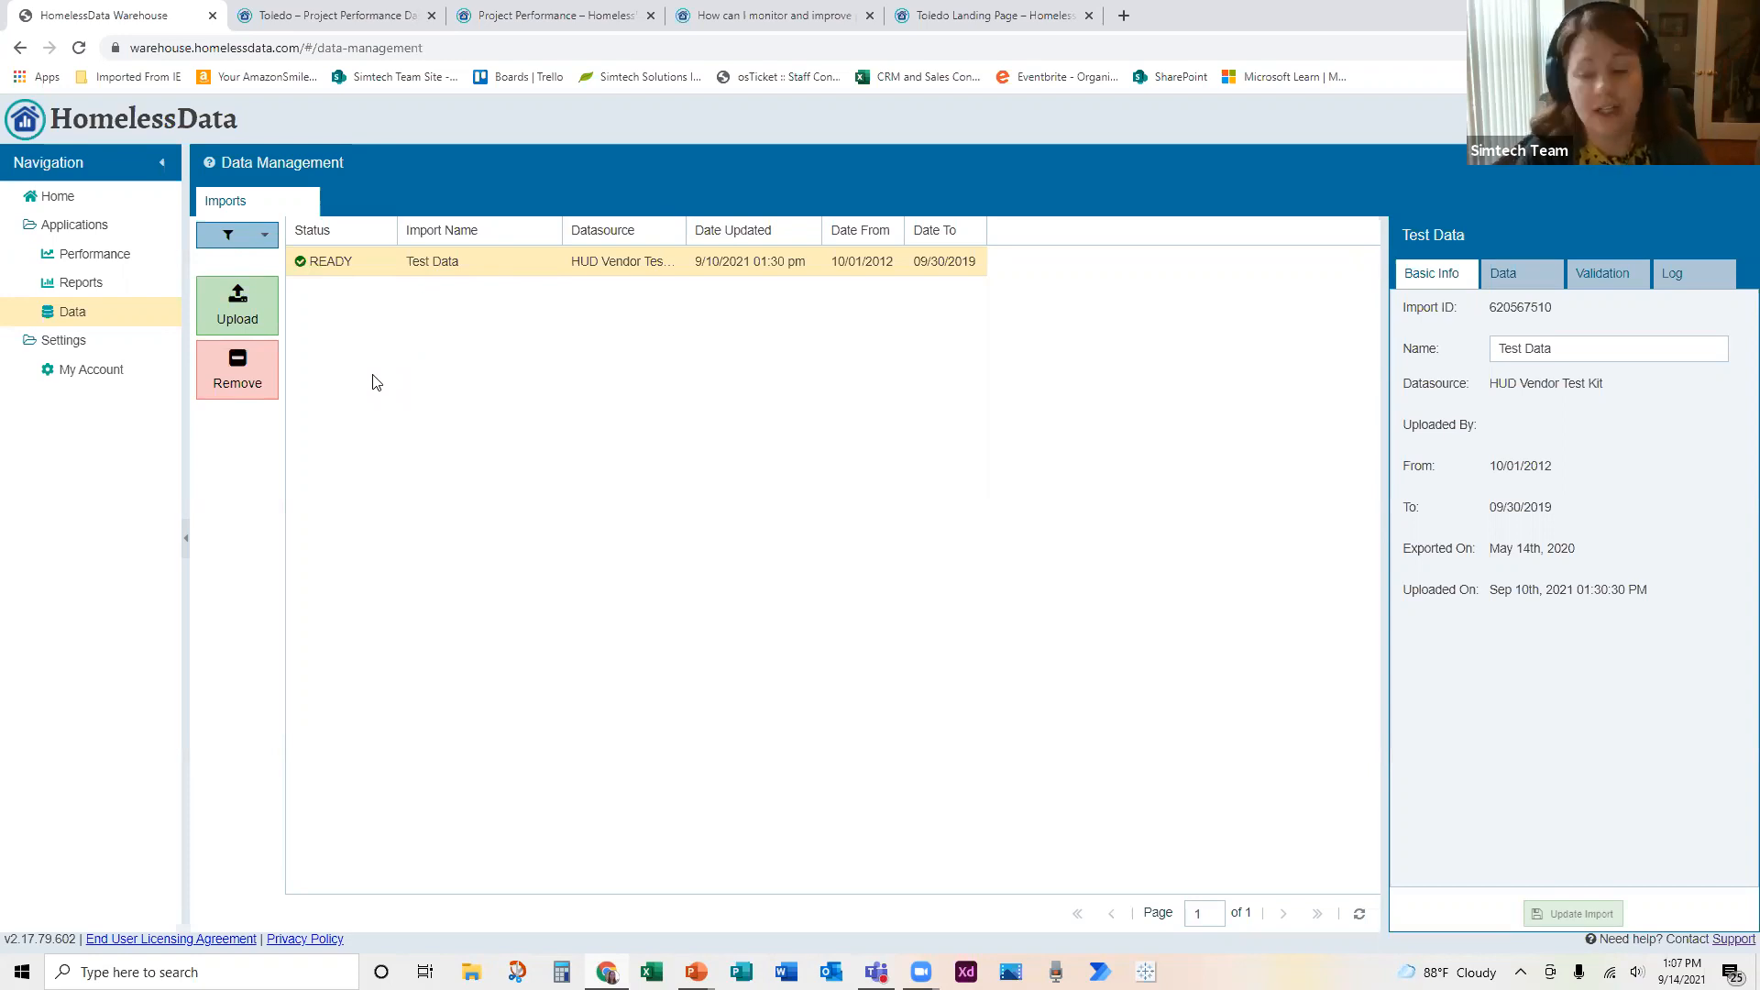
# Step: Review the Test Data import's validation results, including the AssessmentResults fields, and its log, then return to its basic info
pyautogui.click(1599, 280)
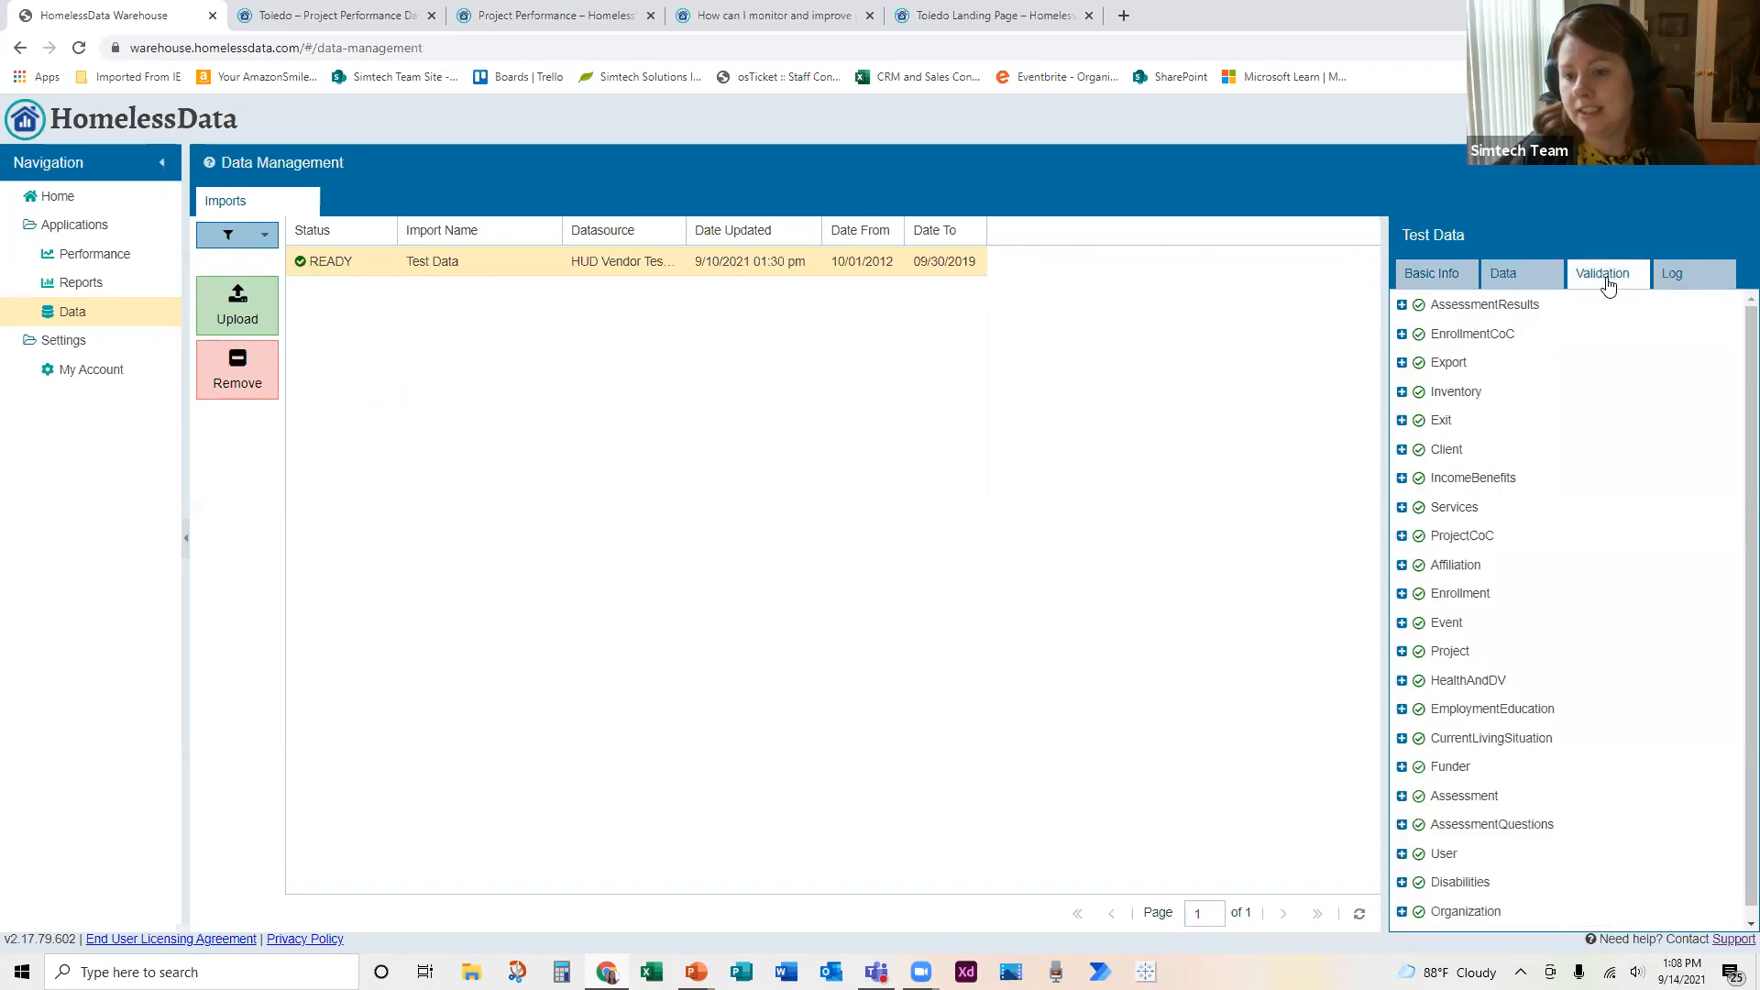
pyautogui.click(1451, 308)
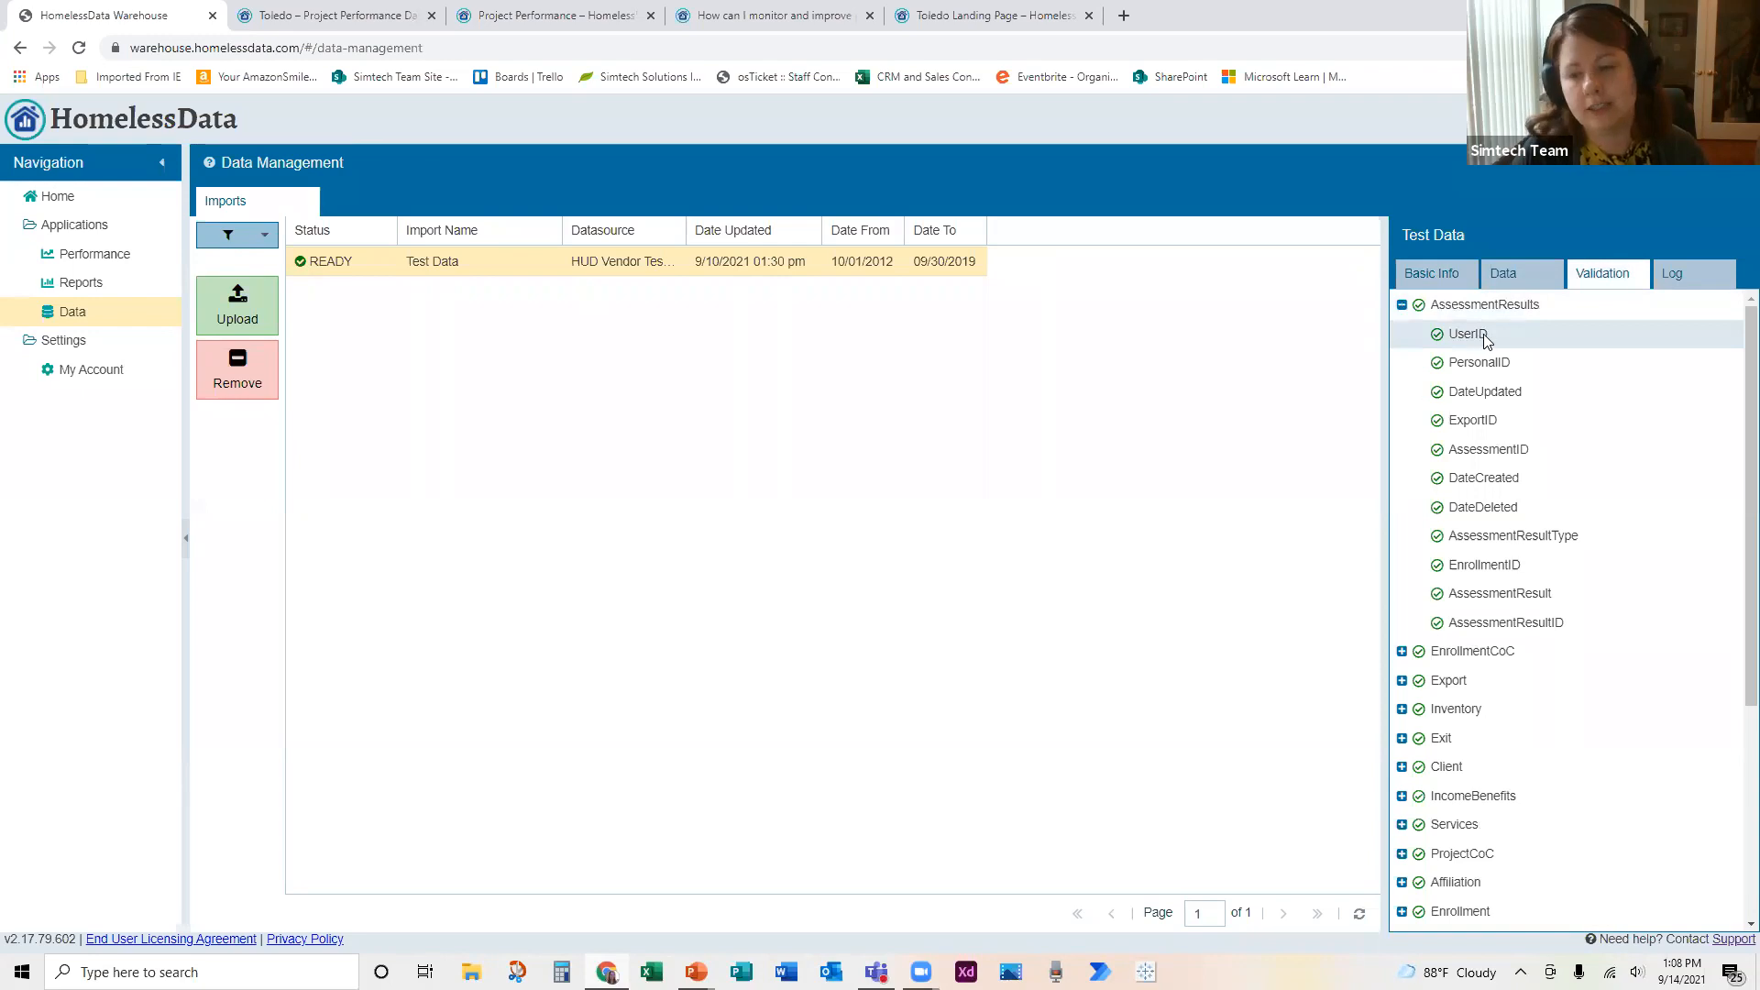
pyautogui.click(1675, 284)
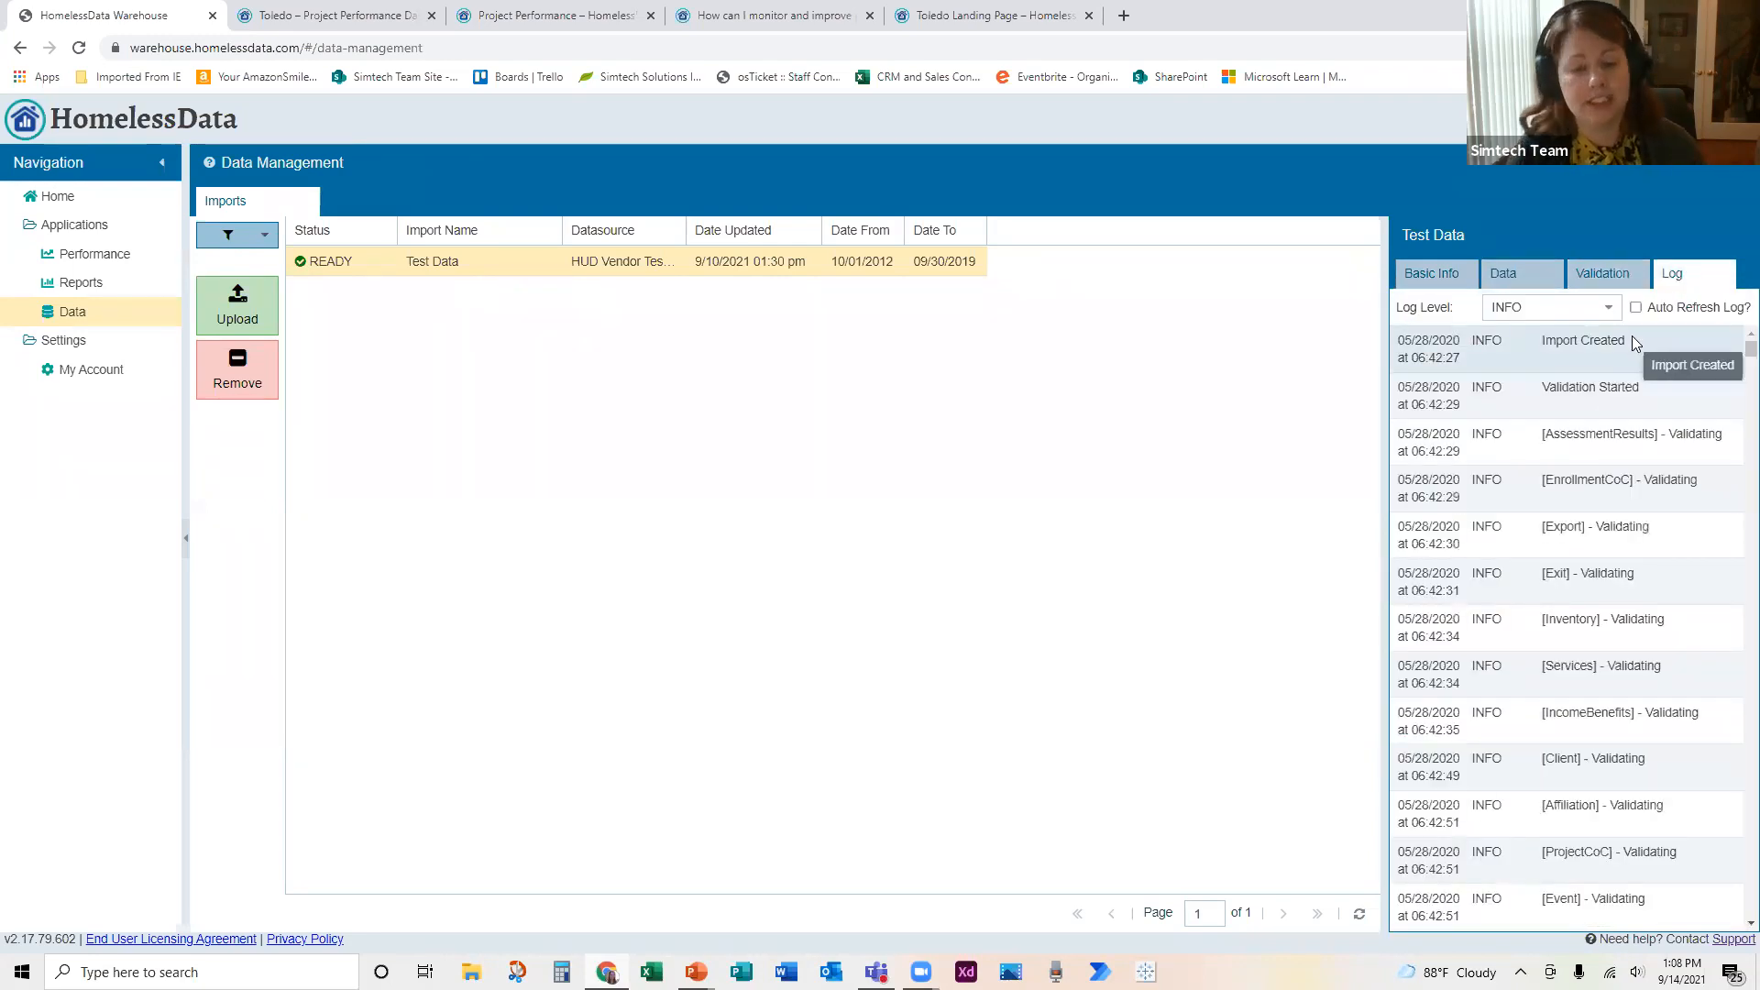
pyautogui.click(1445, 288)
# Step: Review the organizations, projects and clients contained in the Test Data import, then return to its basic info
pyautogui.click(1521, 277)
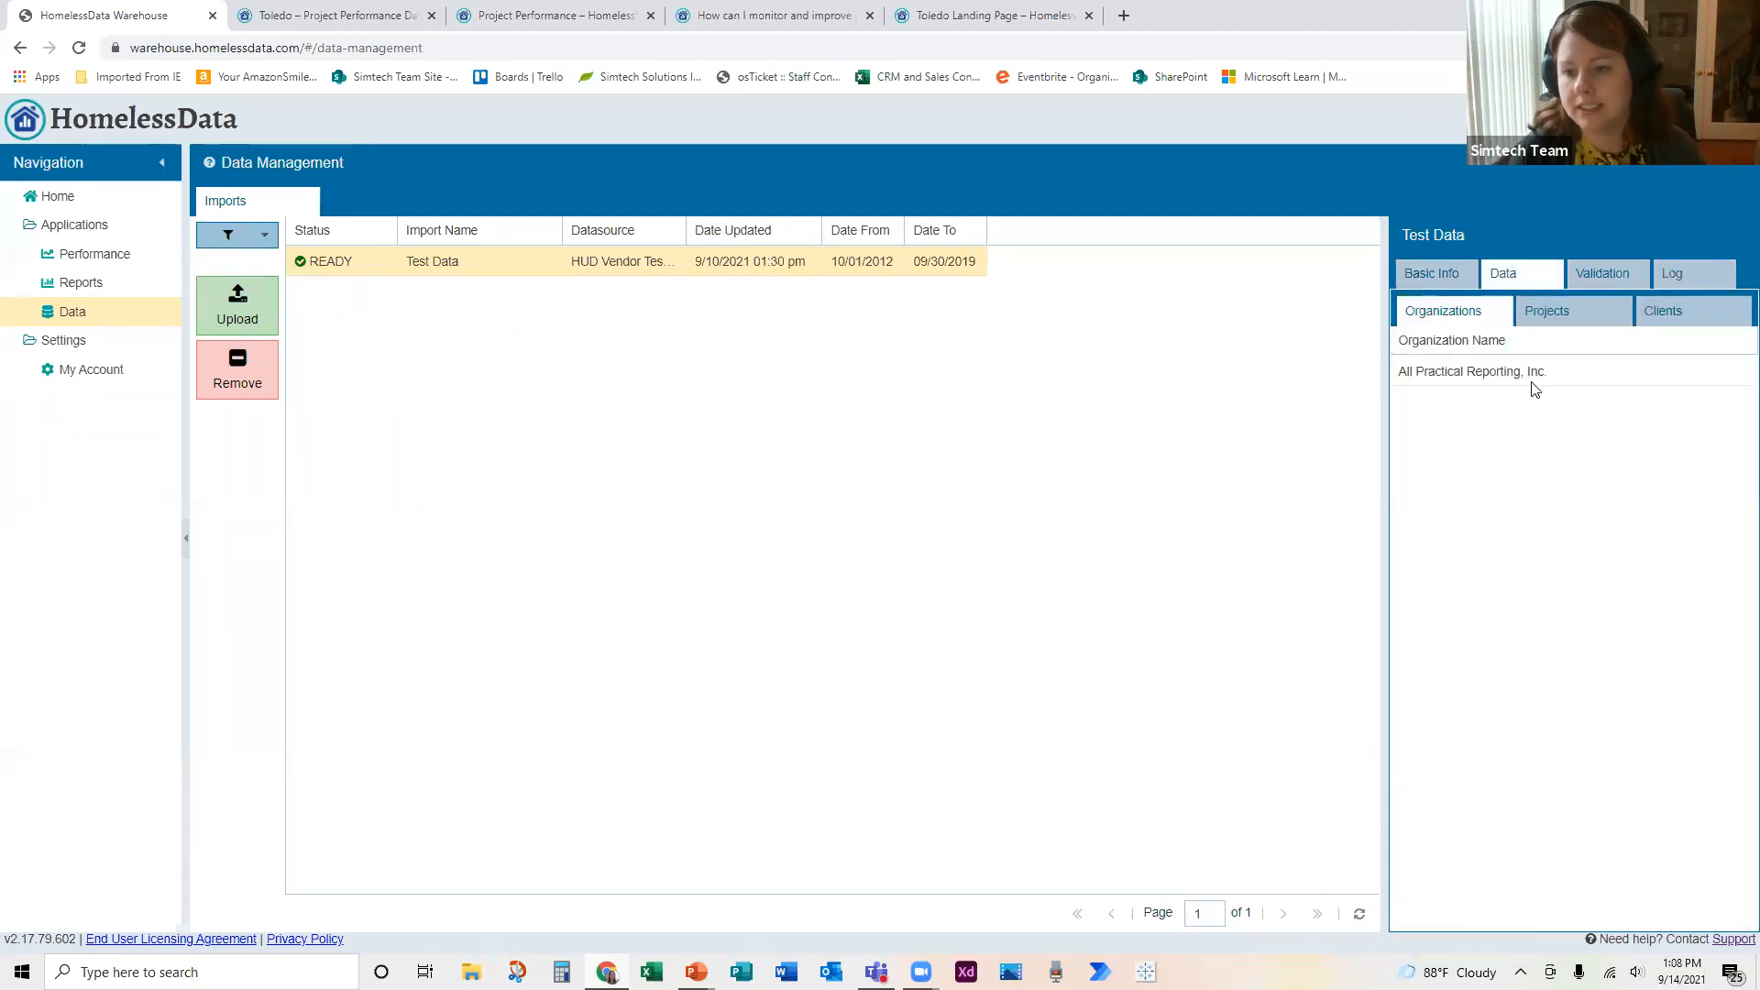
pyautogui.click(1547, 314)
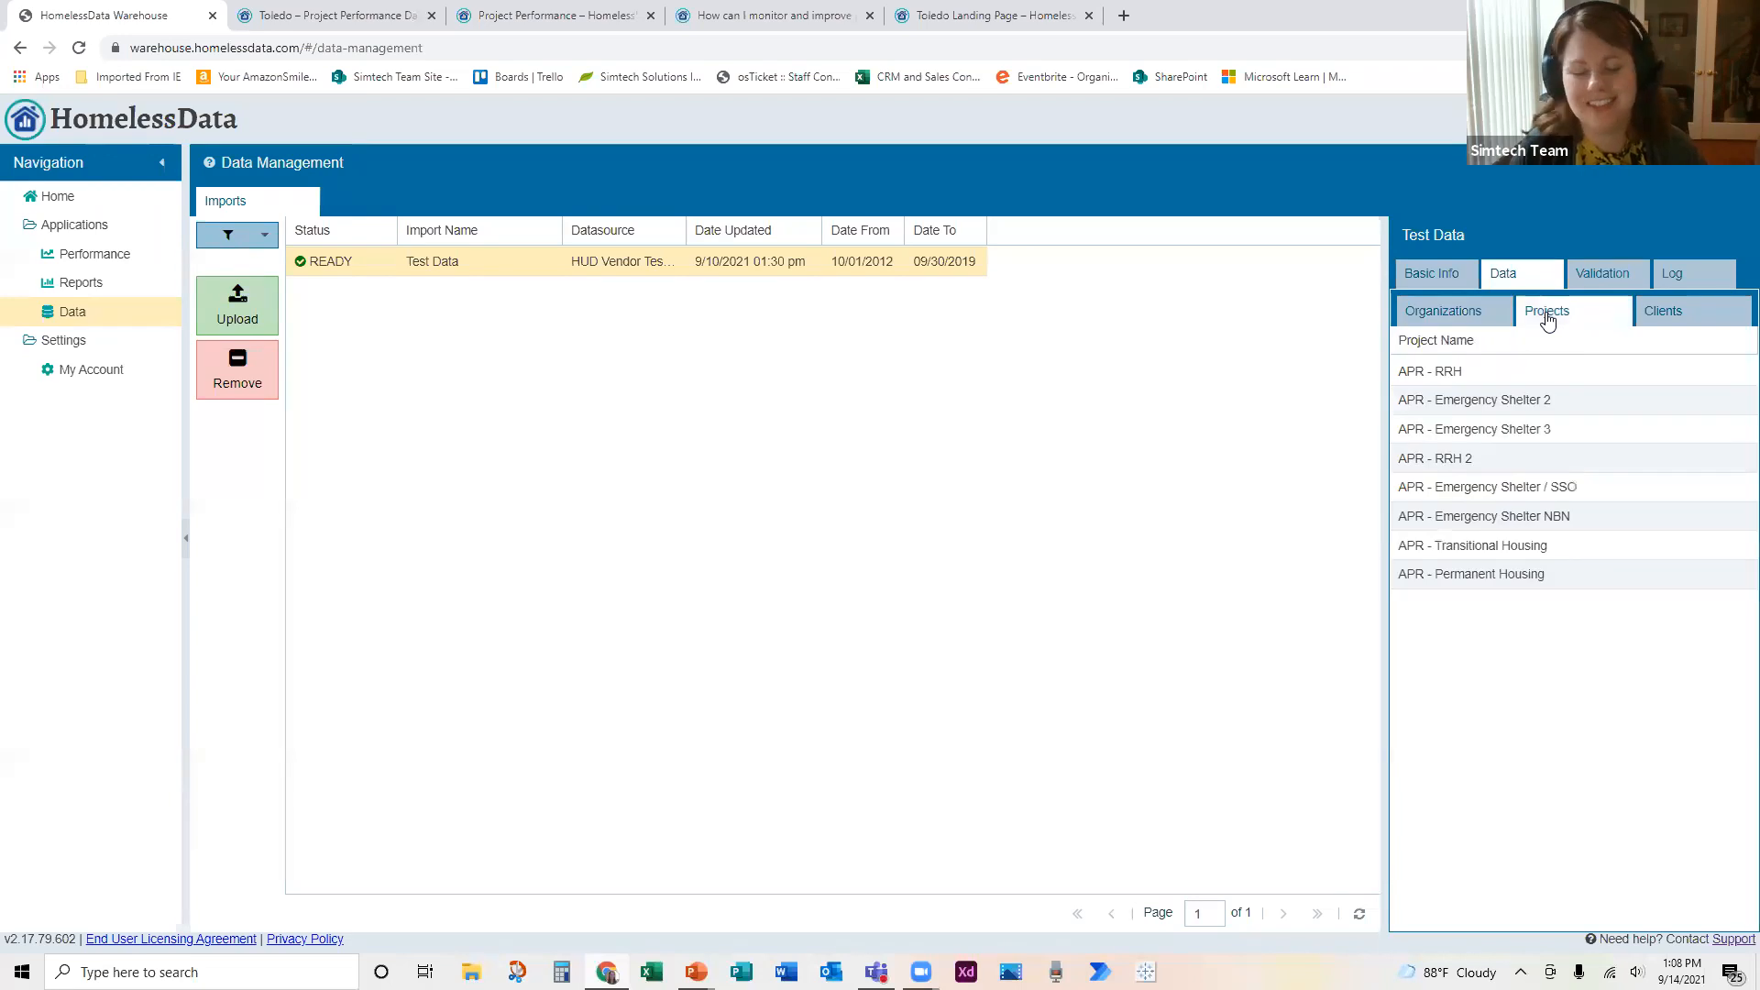
pyautogui.click(1666, 314)
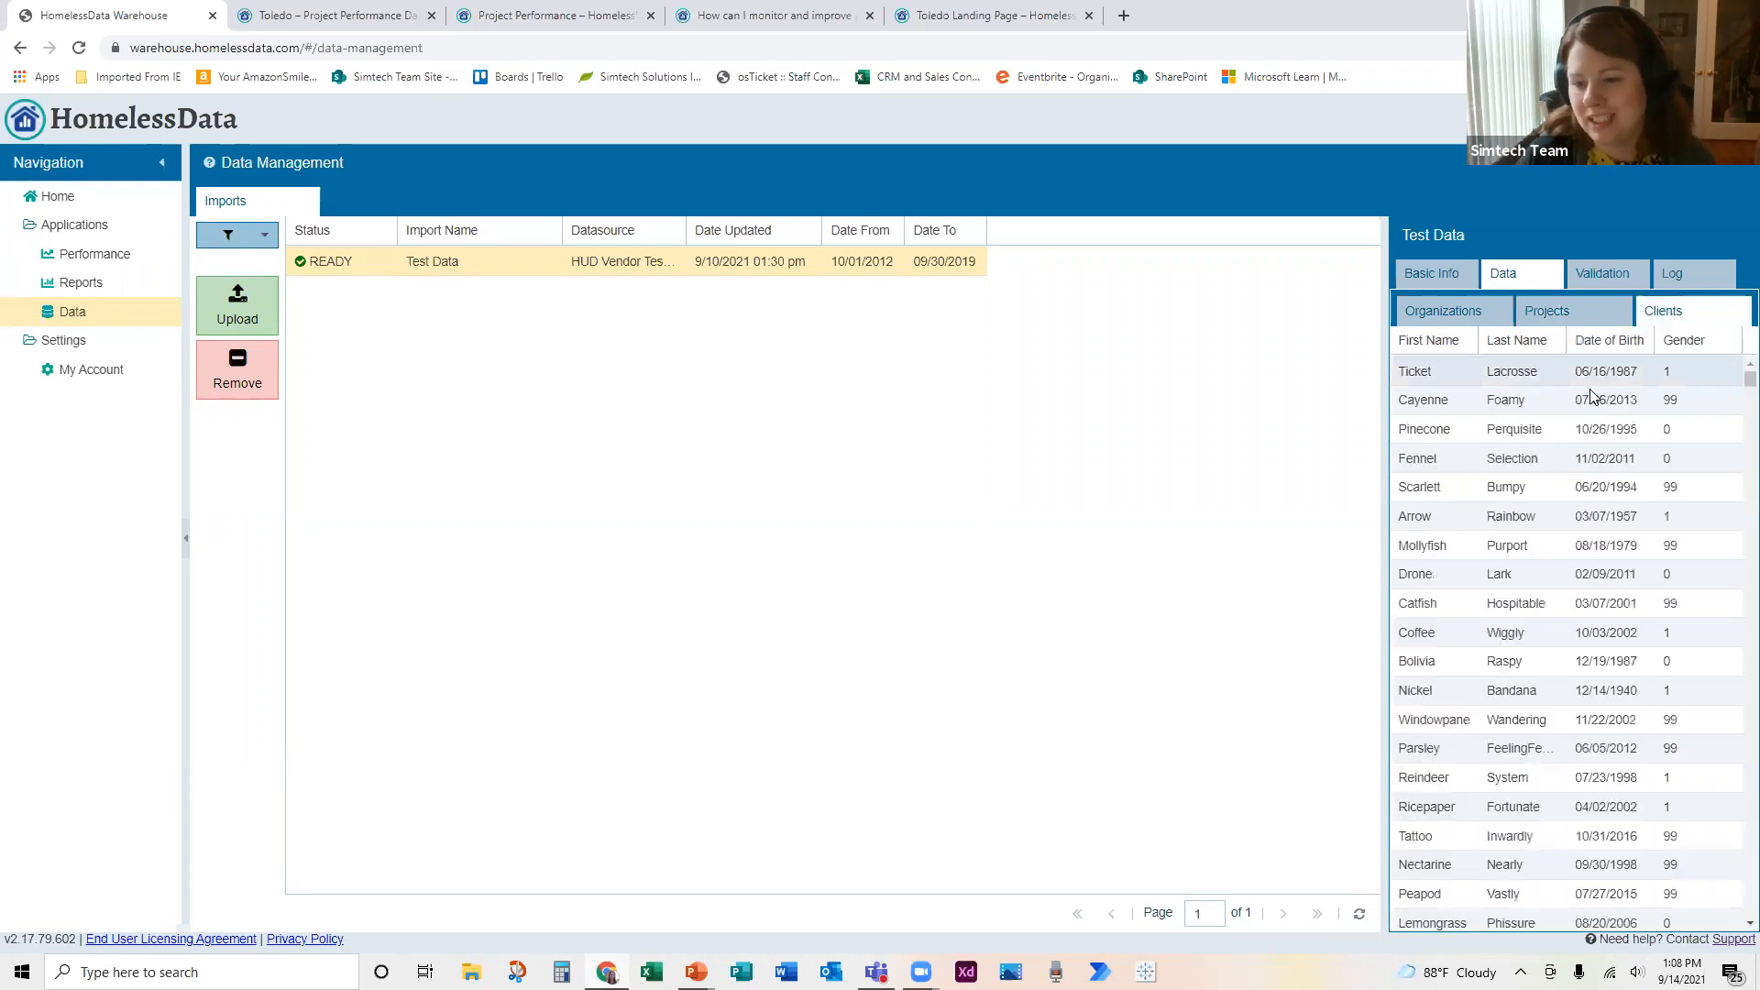
pyautogui.click(1449, 317)
pyautogui.click(1445, 277)
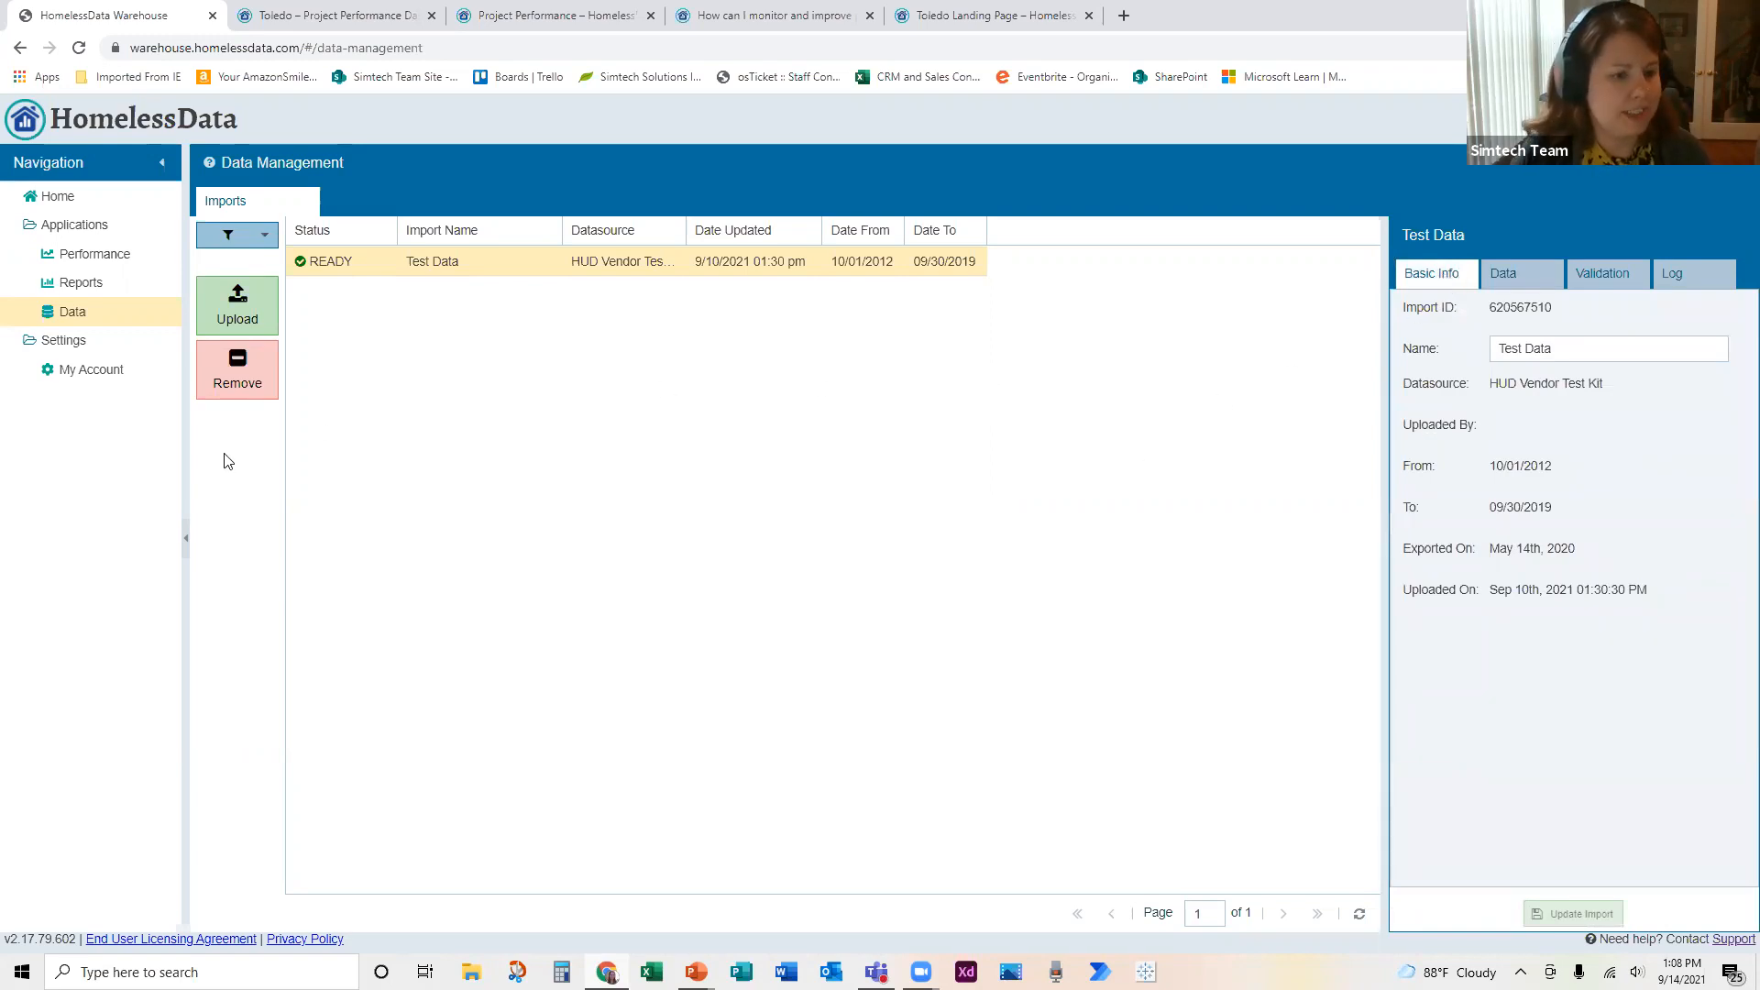
# Step: Open the Demo Rating and Ranking Performance Tools scoring group from performance management and look through its scoring categories
pyautogui.click(115, 260)
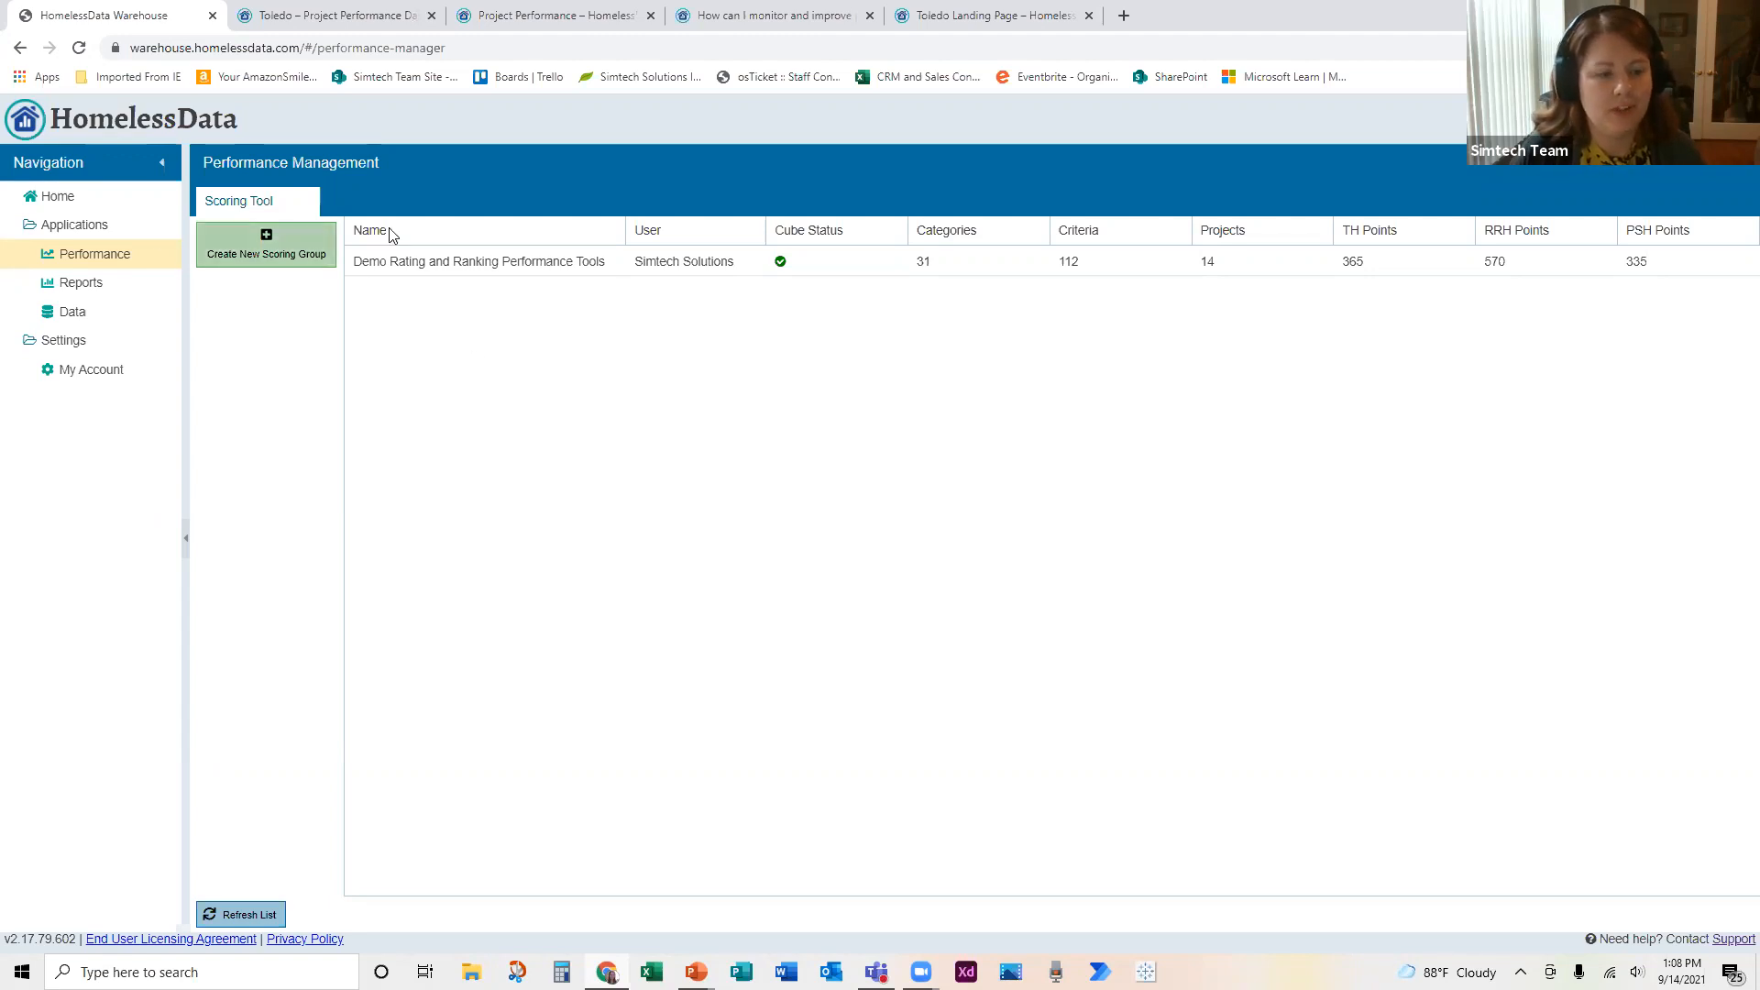
pyautogui.click(539, 266)
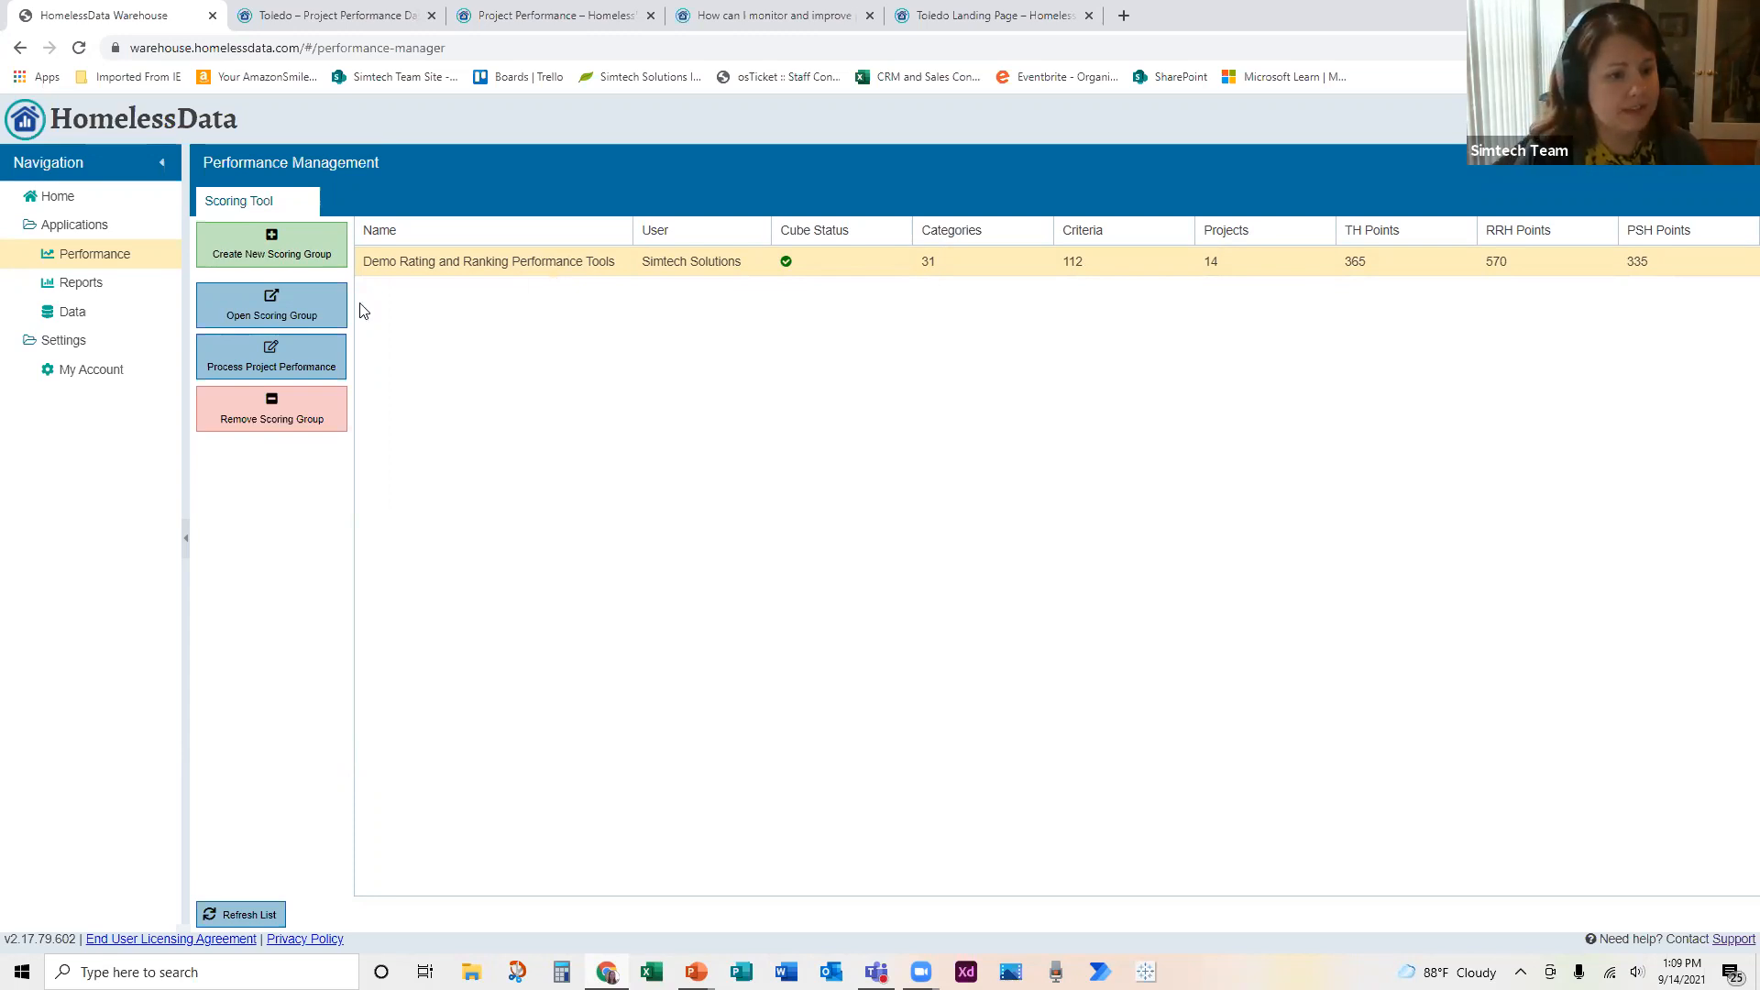
pyautogui.click(324, 315)
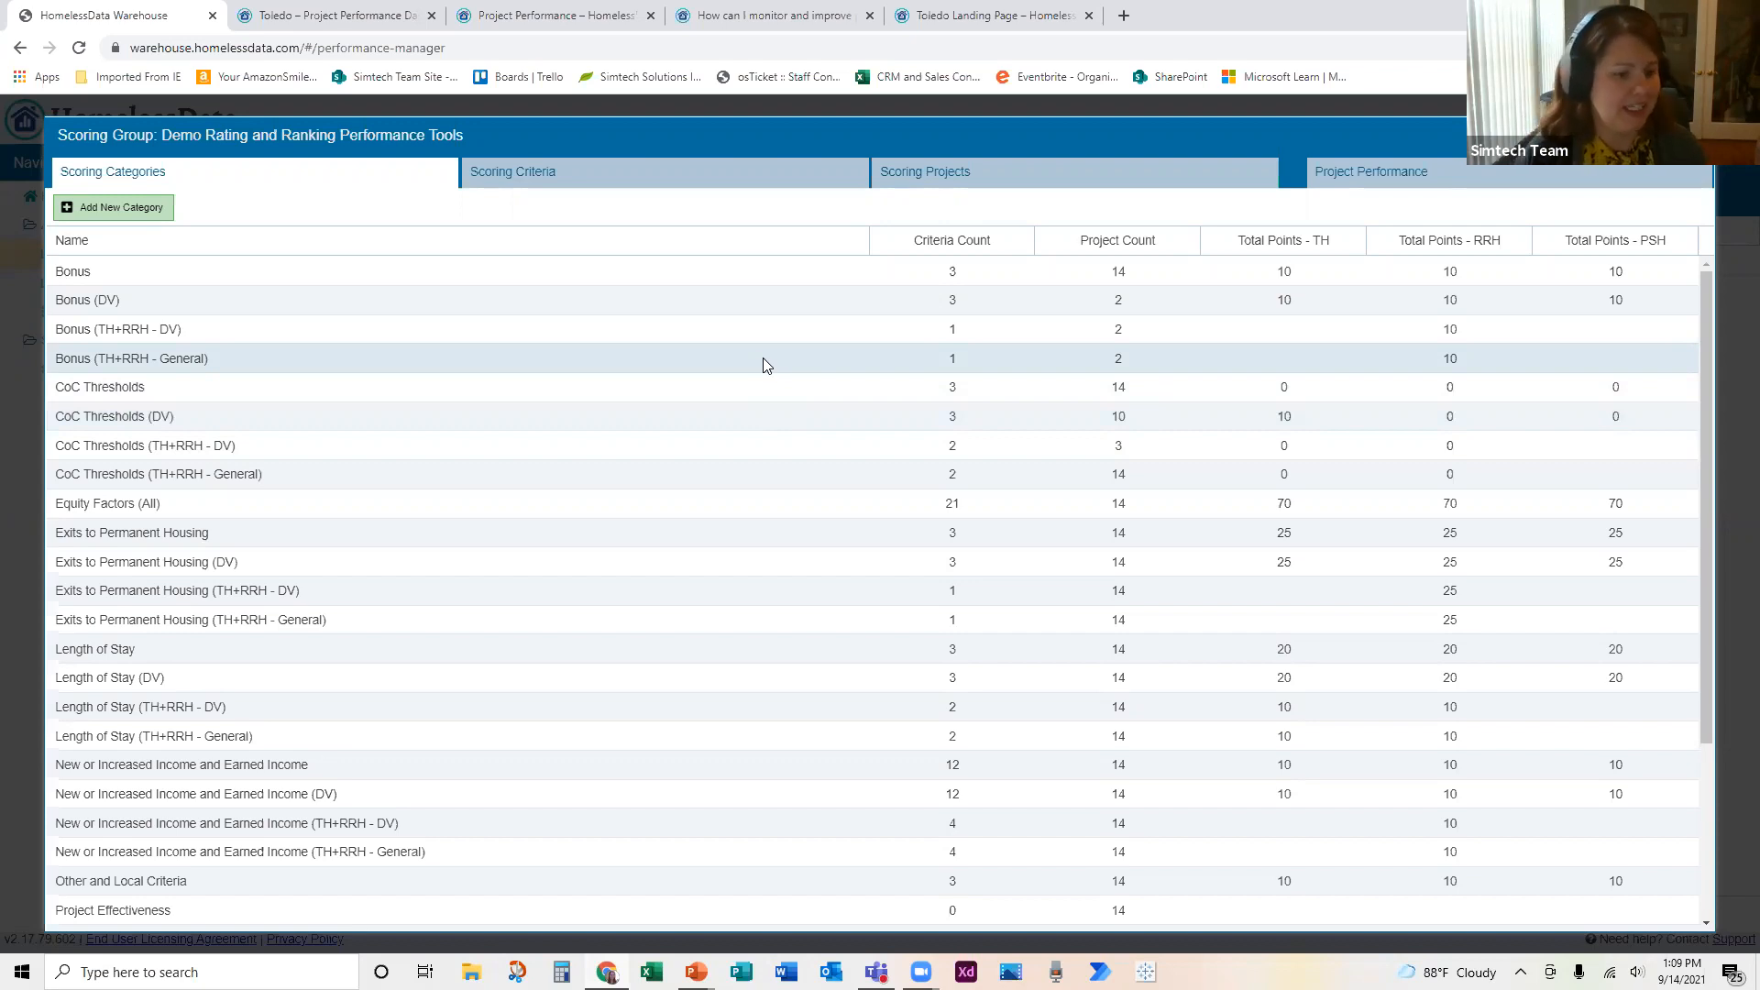
pyautogui.scroll(-2, 699, 561)
pyautogui.scroll(-1, 696, 561)
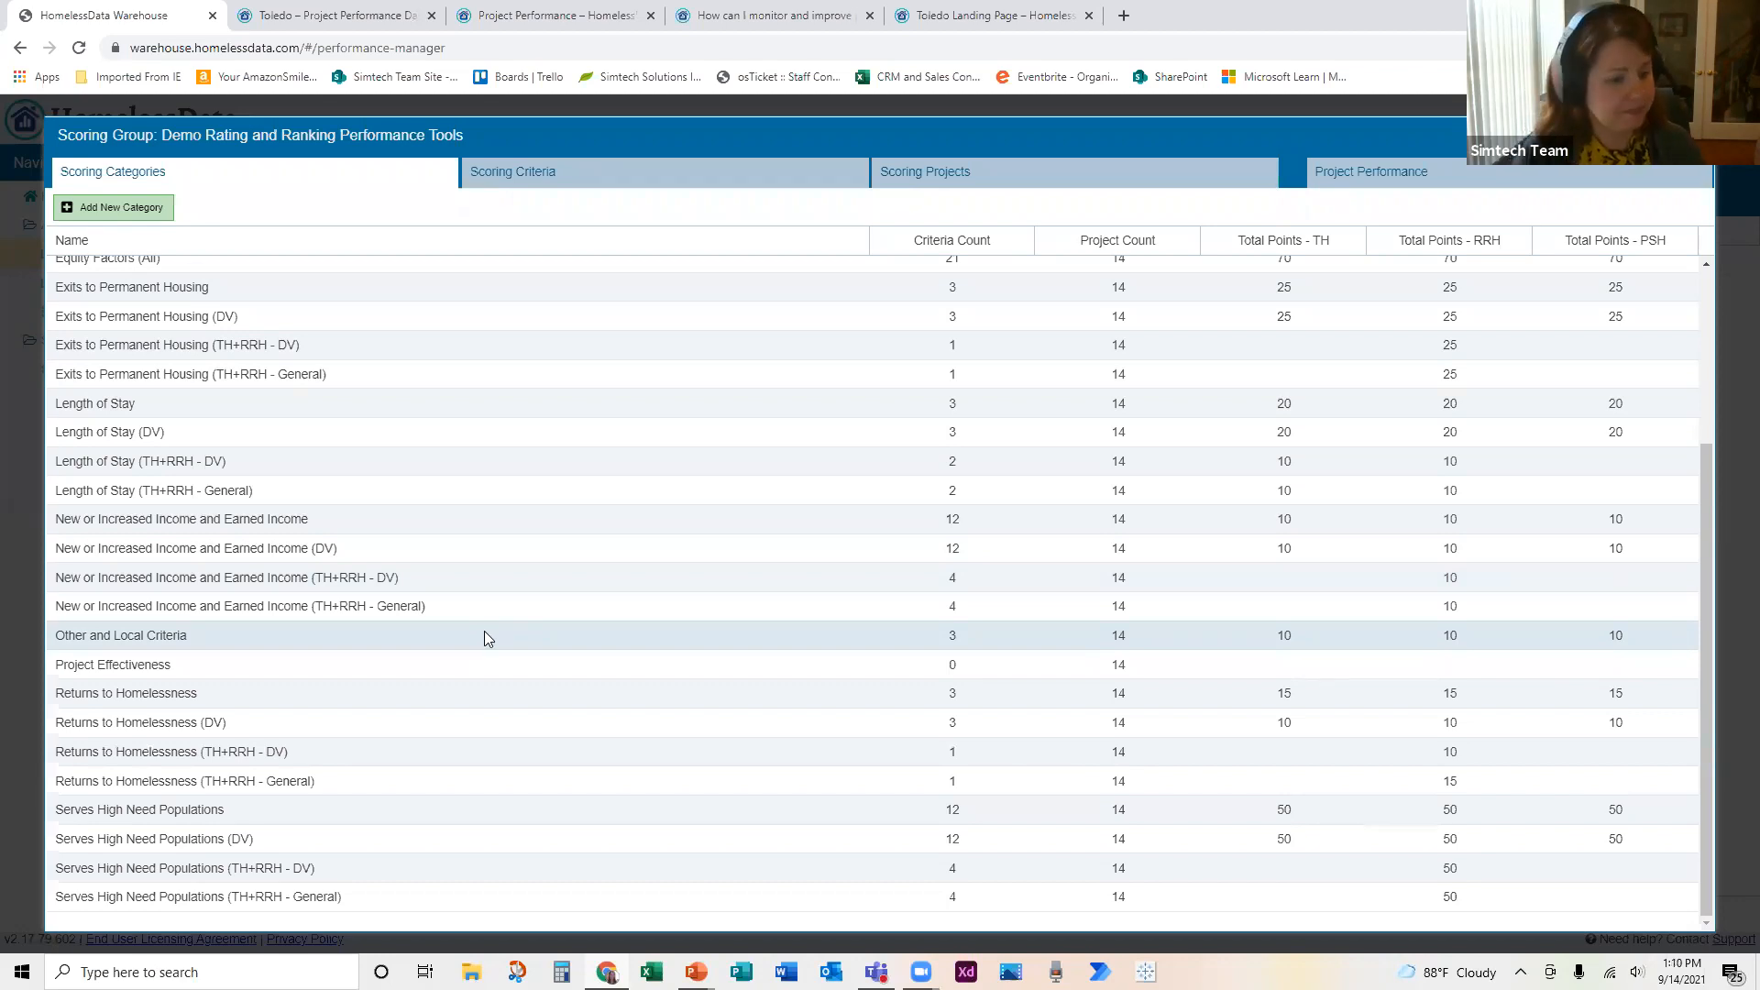
pyautogui.scroll(3, 484, 631)
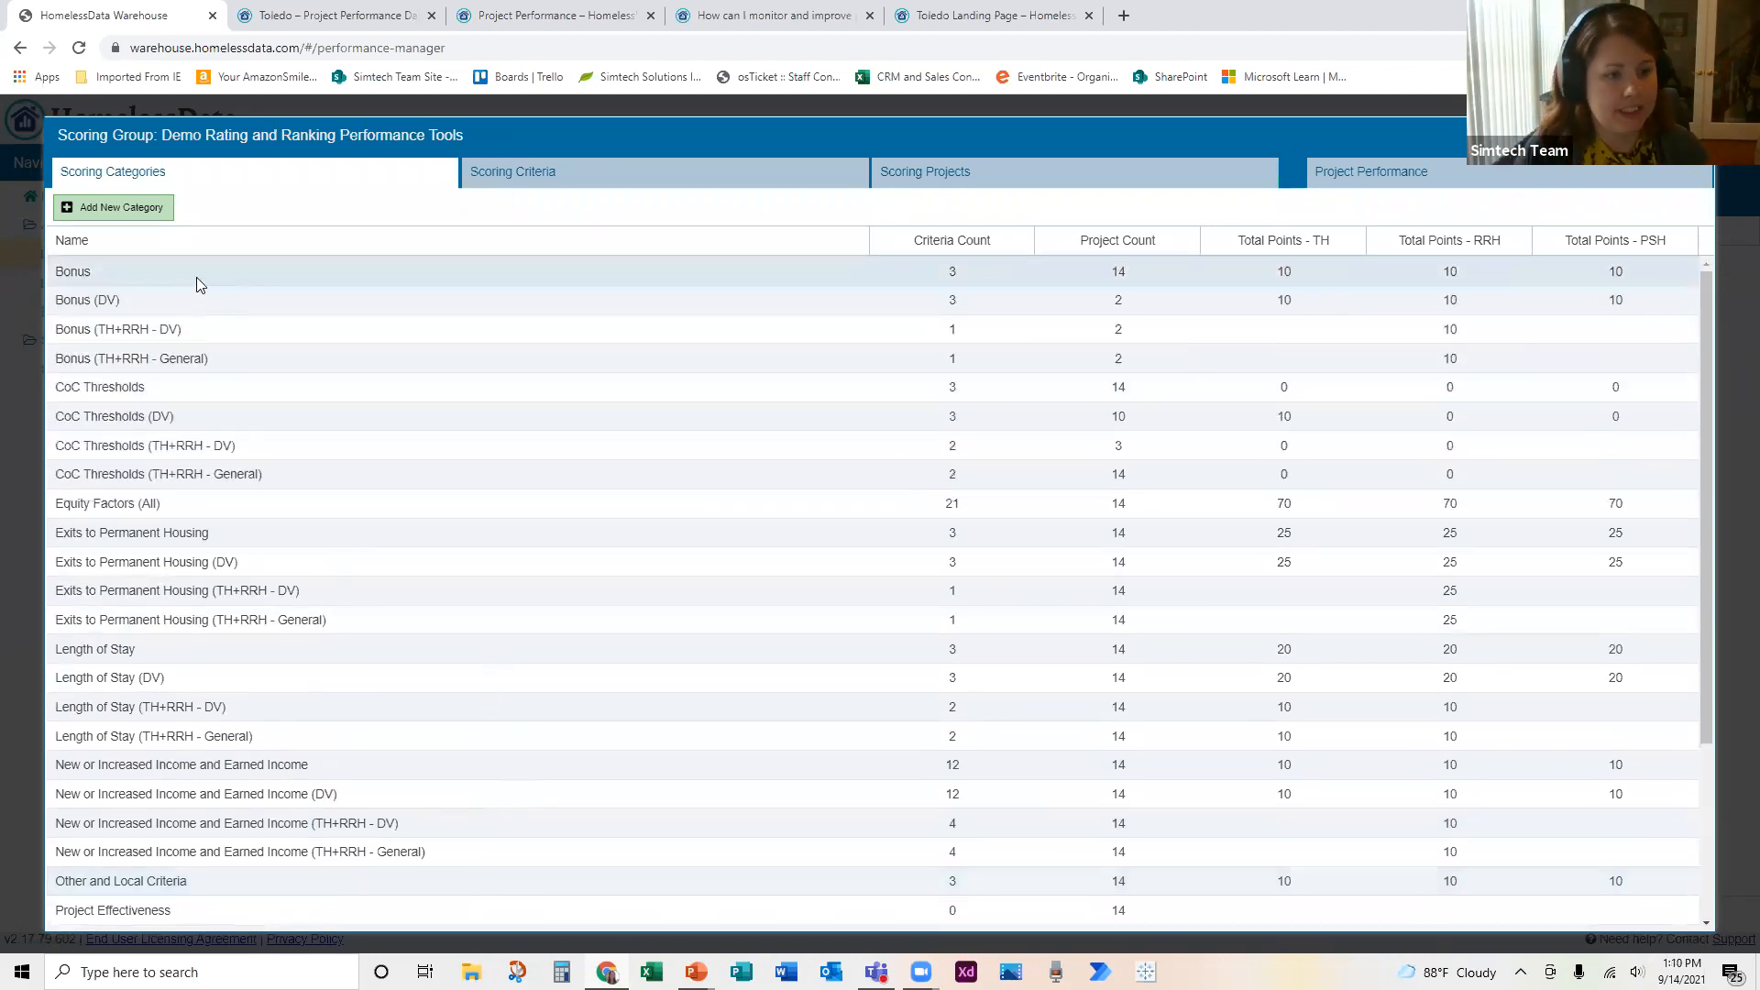
# Step: Add a partial point evaluation with weight 5 and threshold score 10 to the Bonus category's RRH youth priority criterion
pyautogui.click(198, 271)
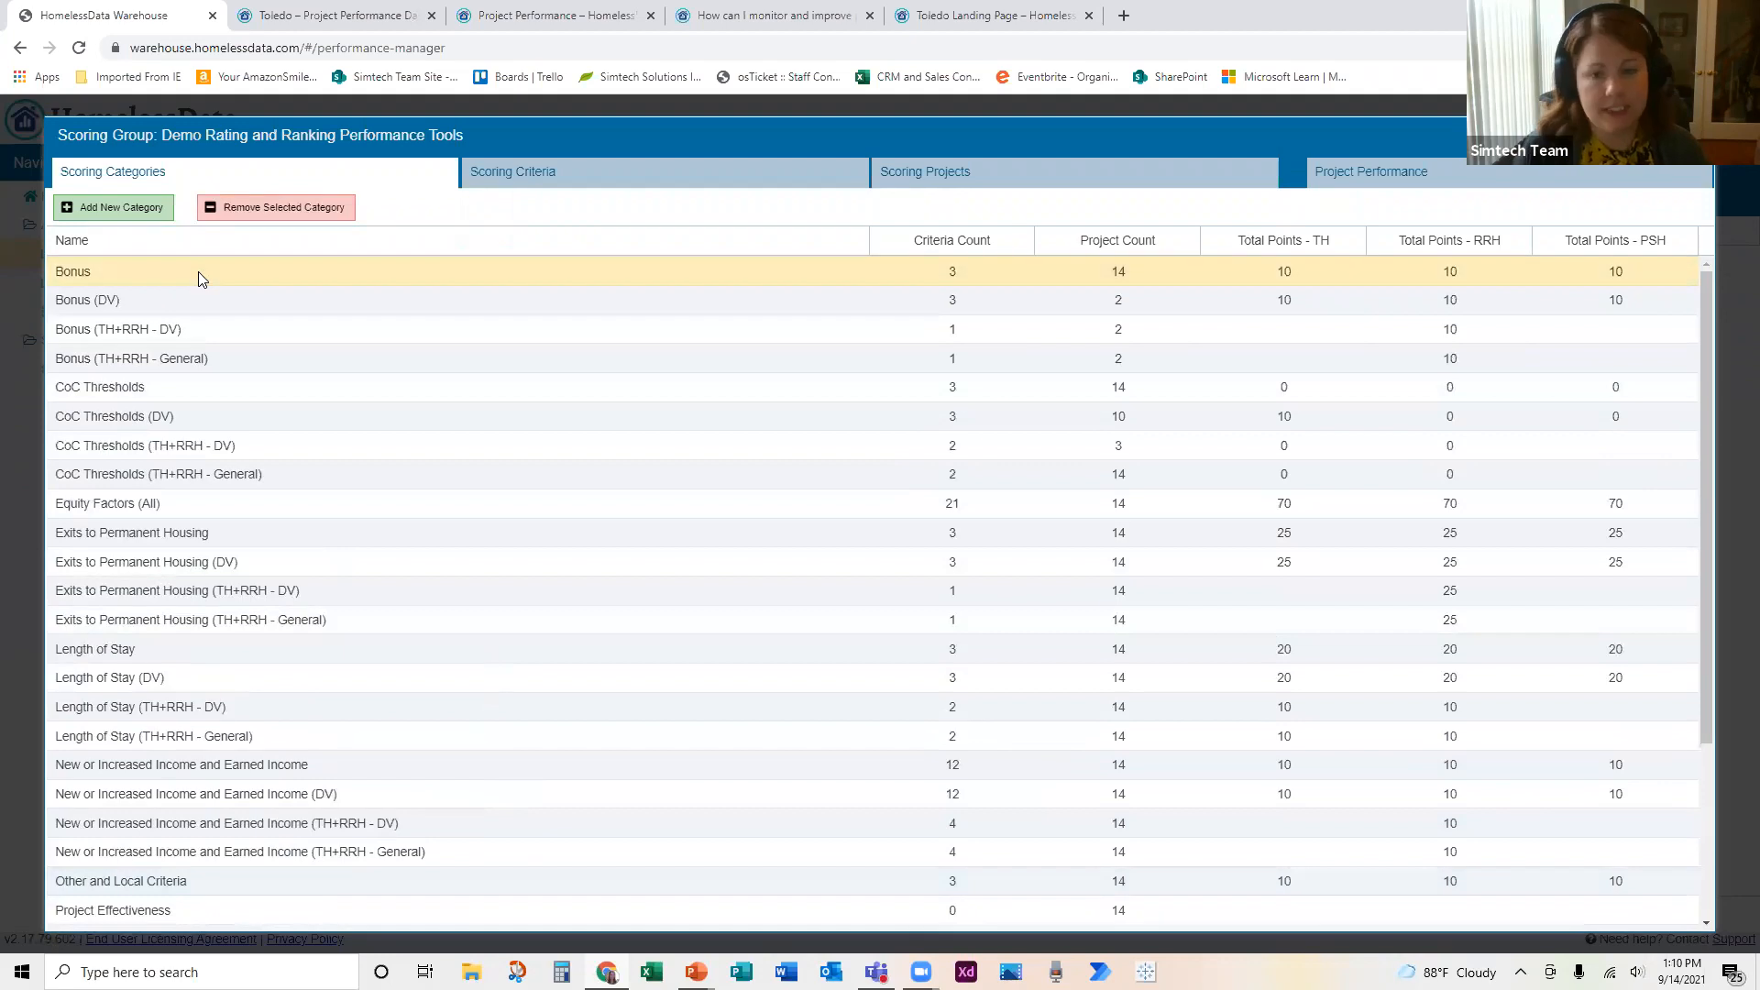
pyautogui.click(483, 179)
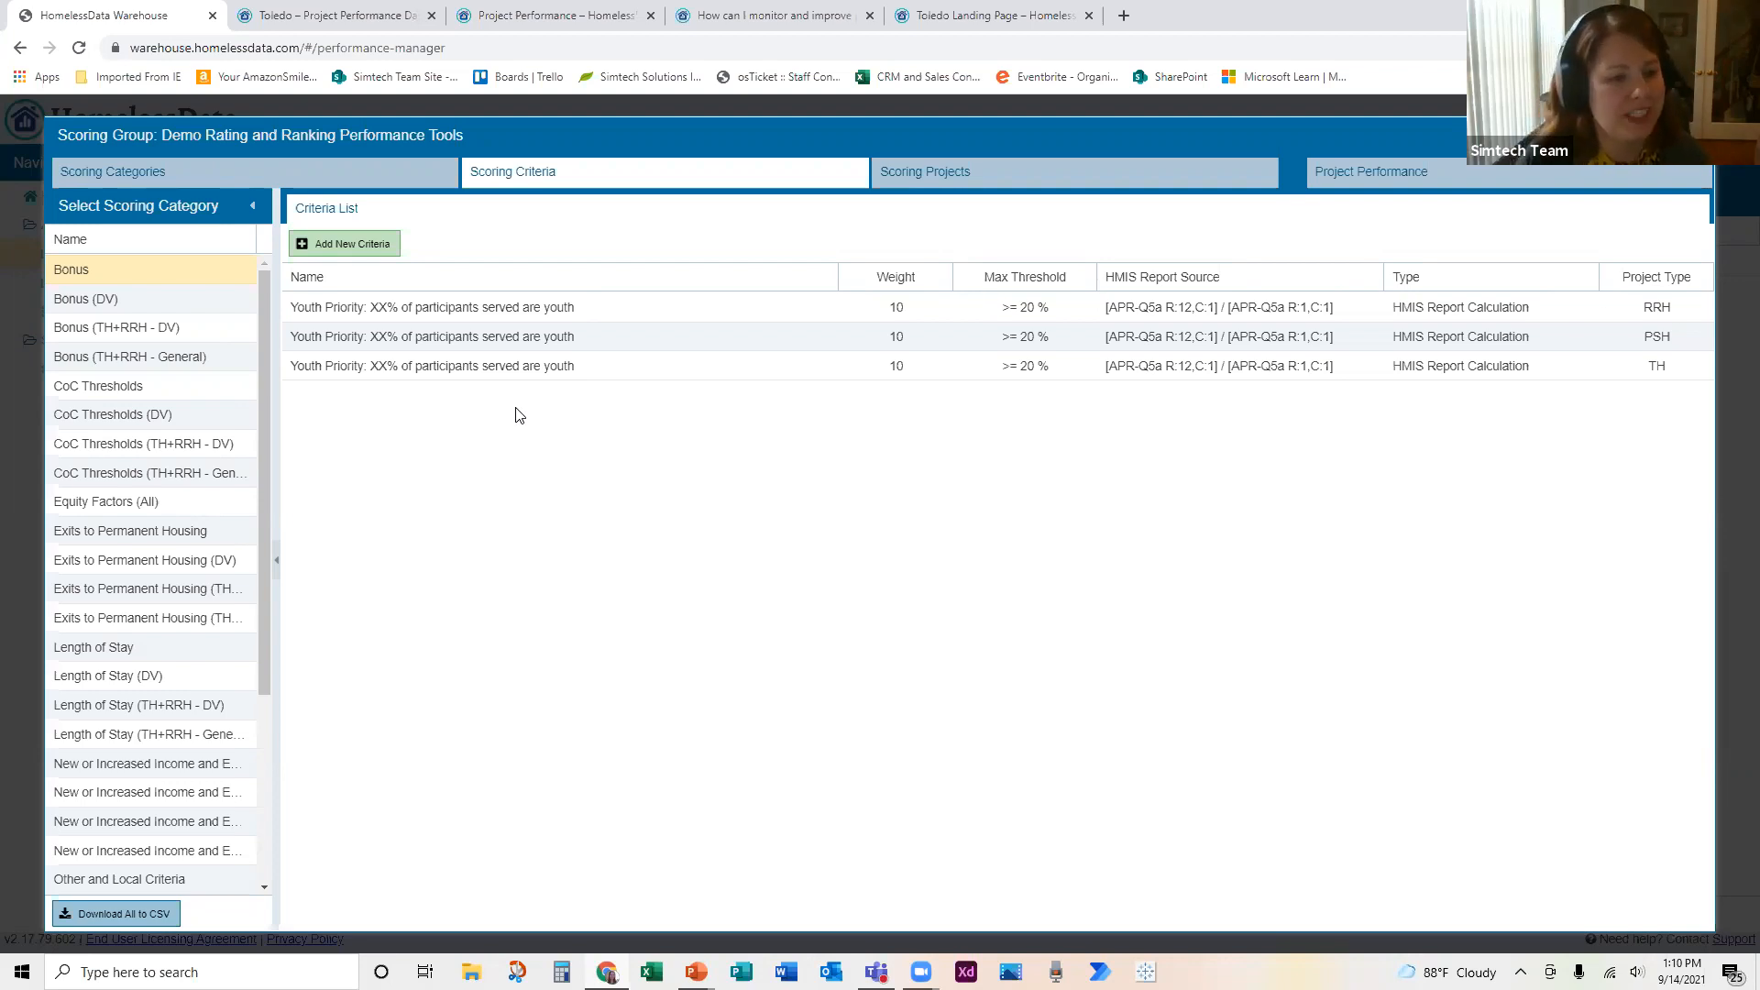
pyautogui.click(392, 313)
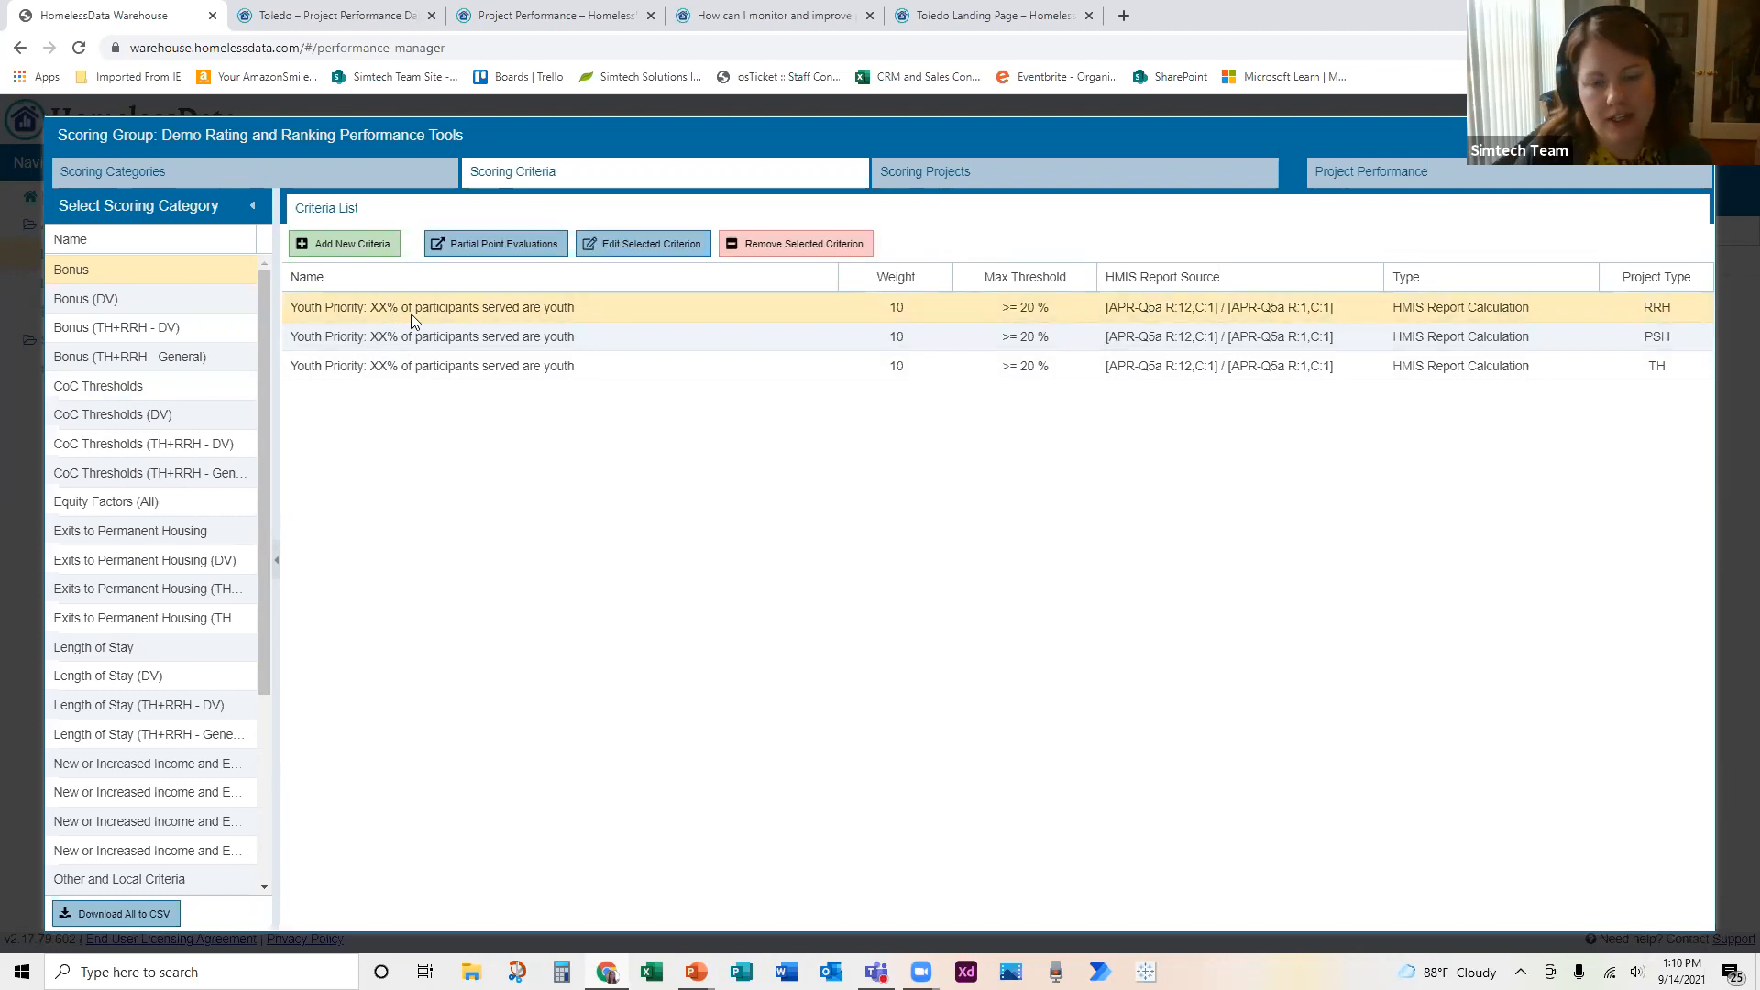
pyautogui.click(483, 249)
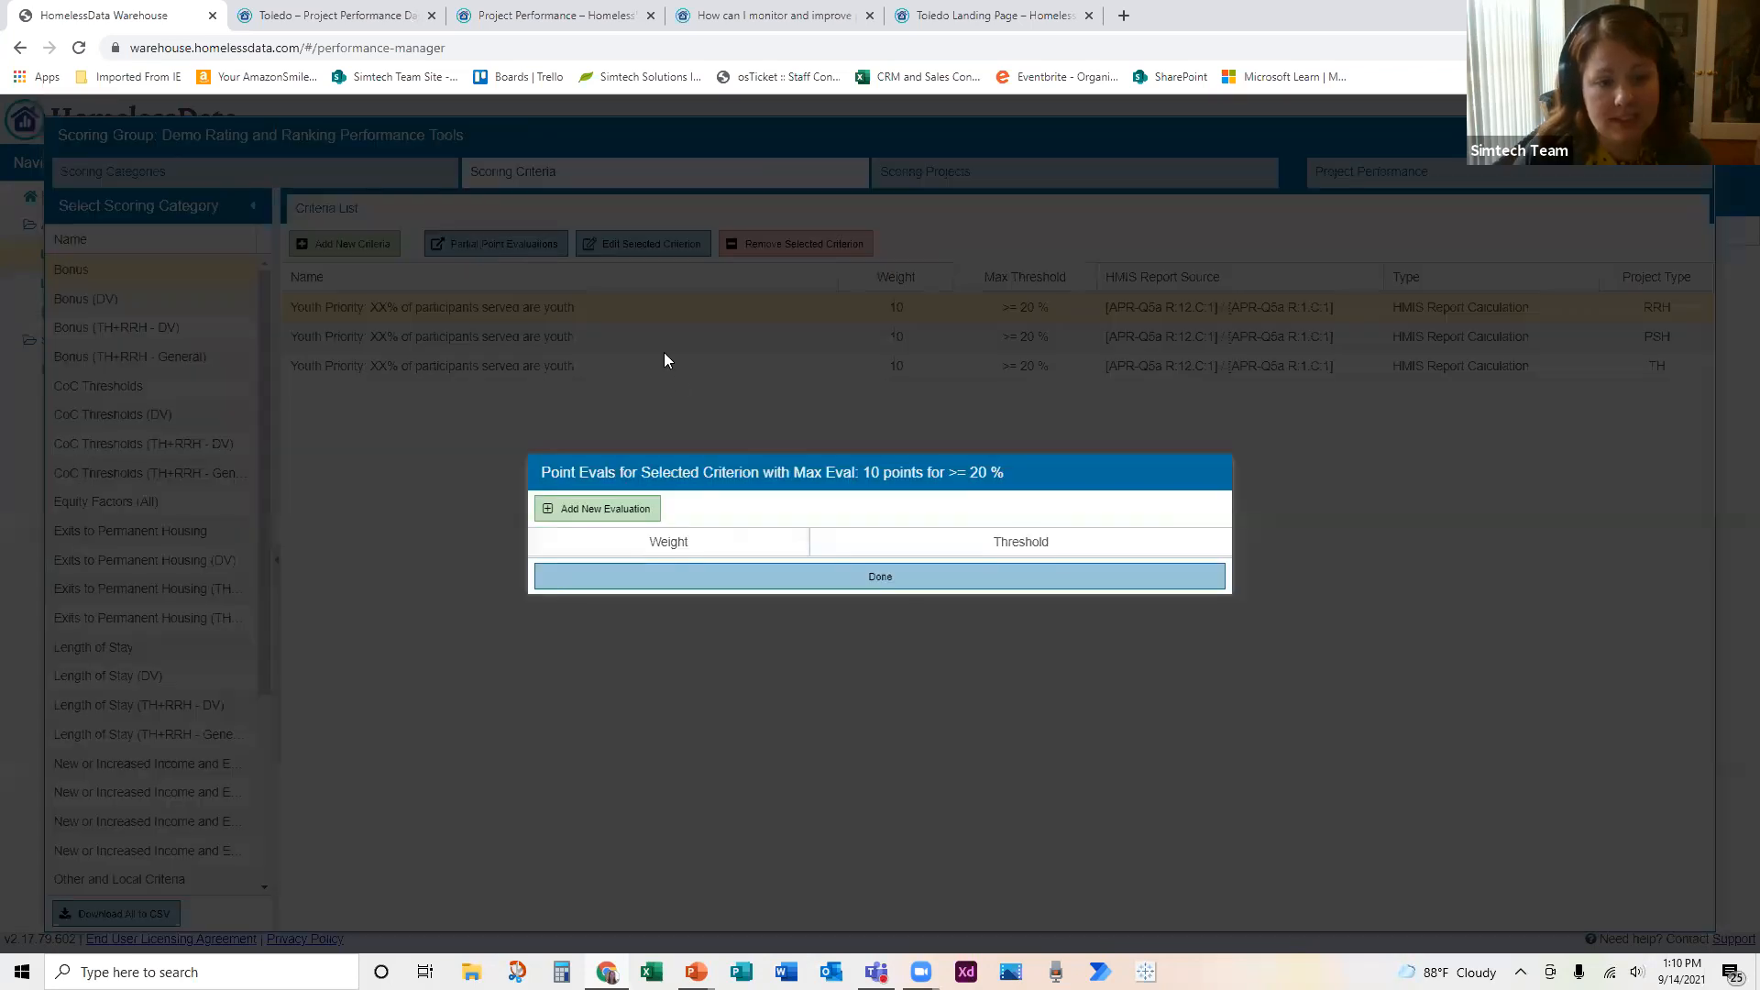
pyautogui.click(593, 510)
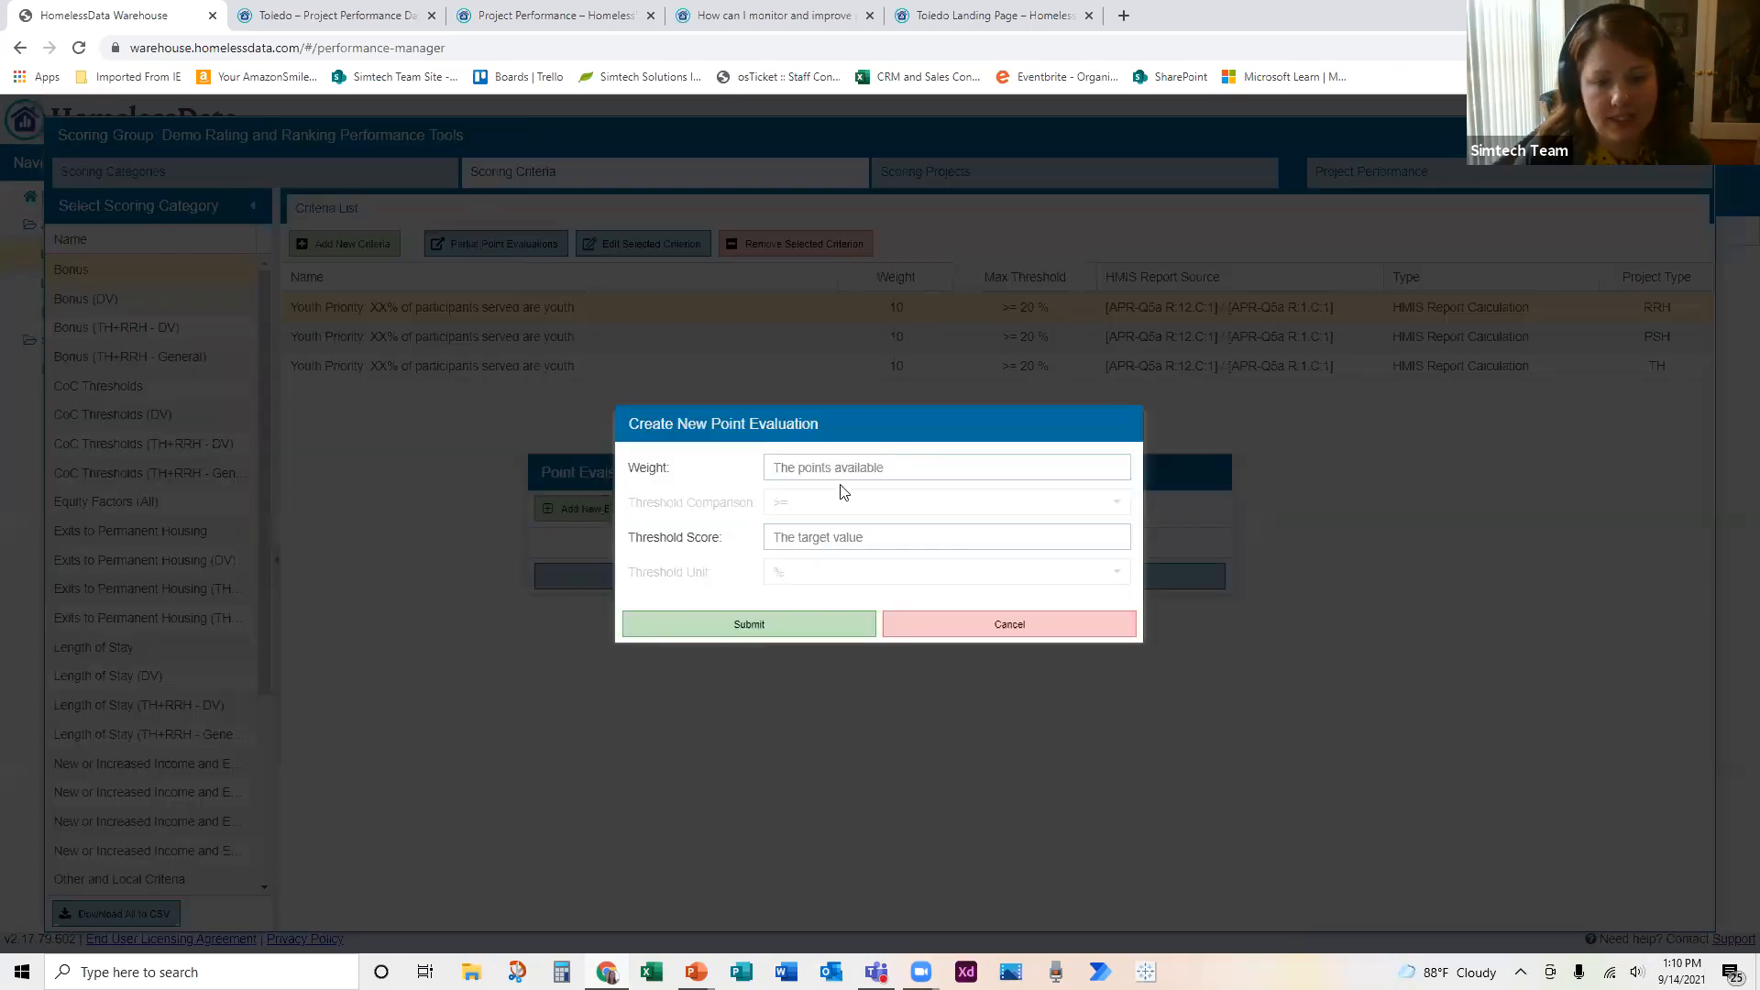
pyautogui.click(896, 471)
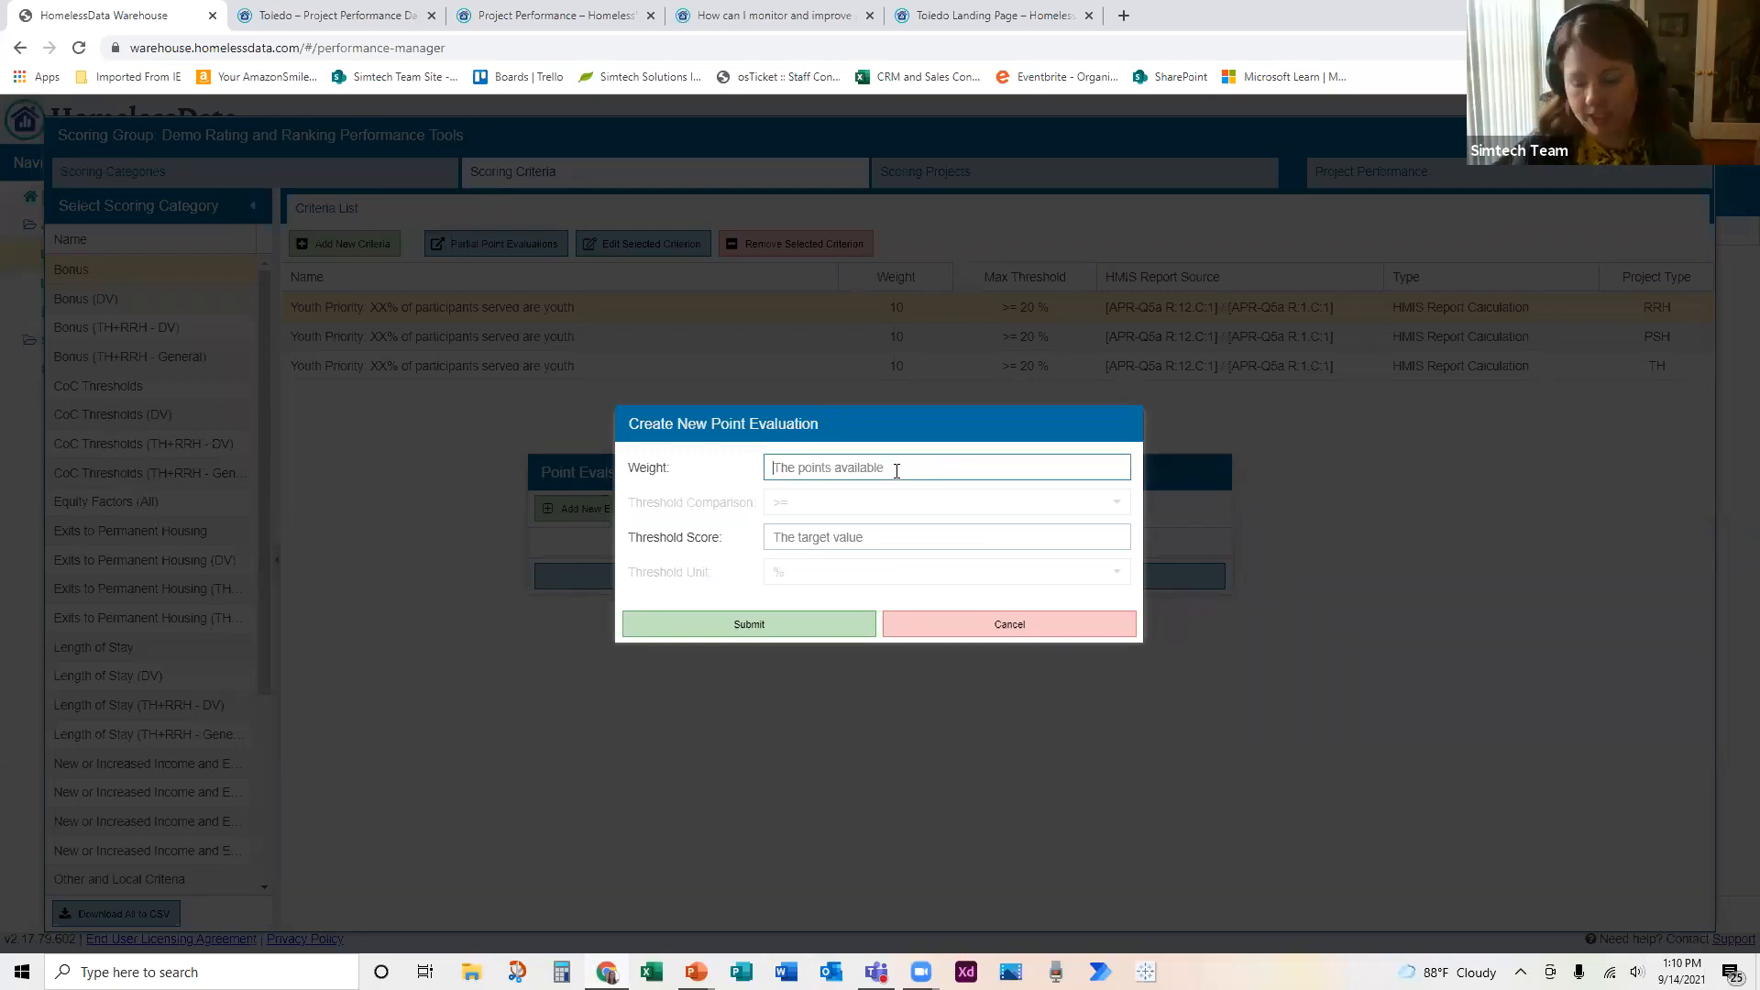
pyautogui.write('5')
pyautogui.click(953, 536)
pyautogui.write('10')
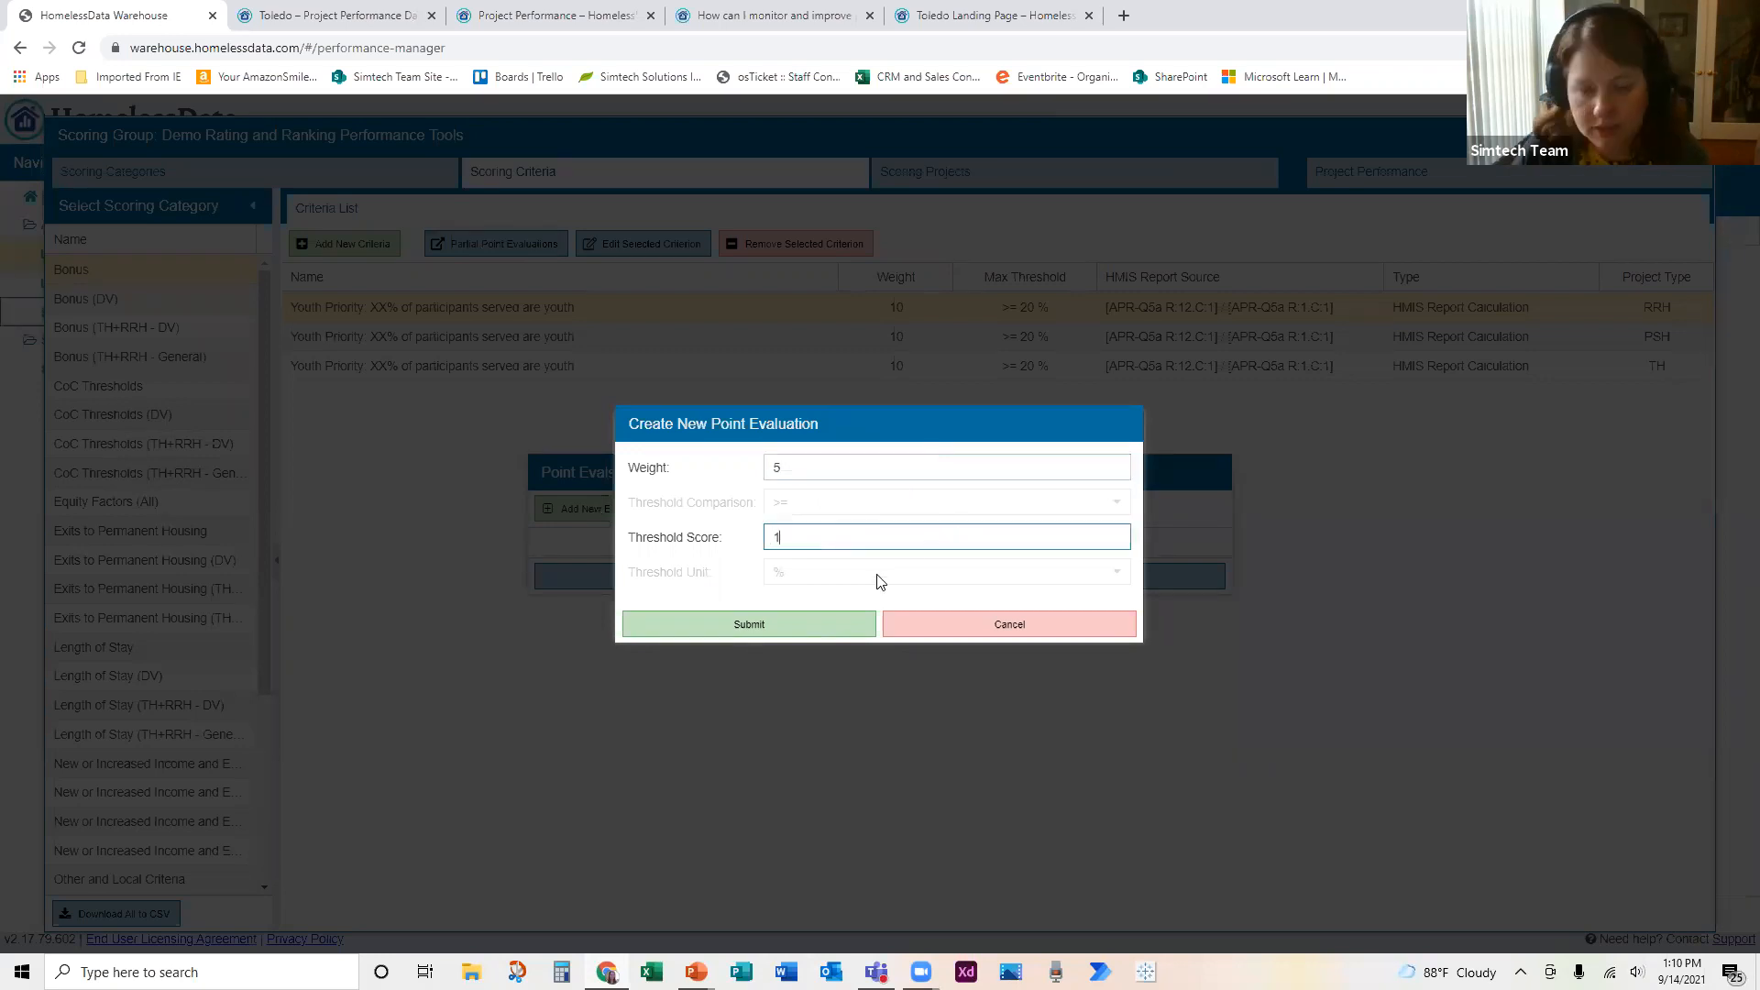
pyautogui.click(796, 627)
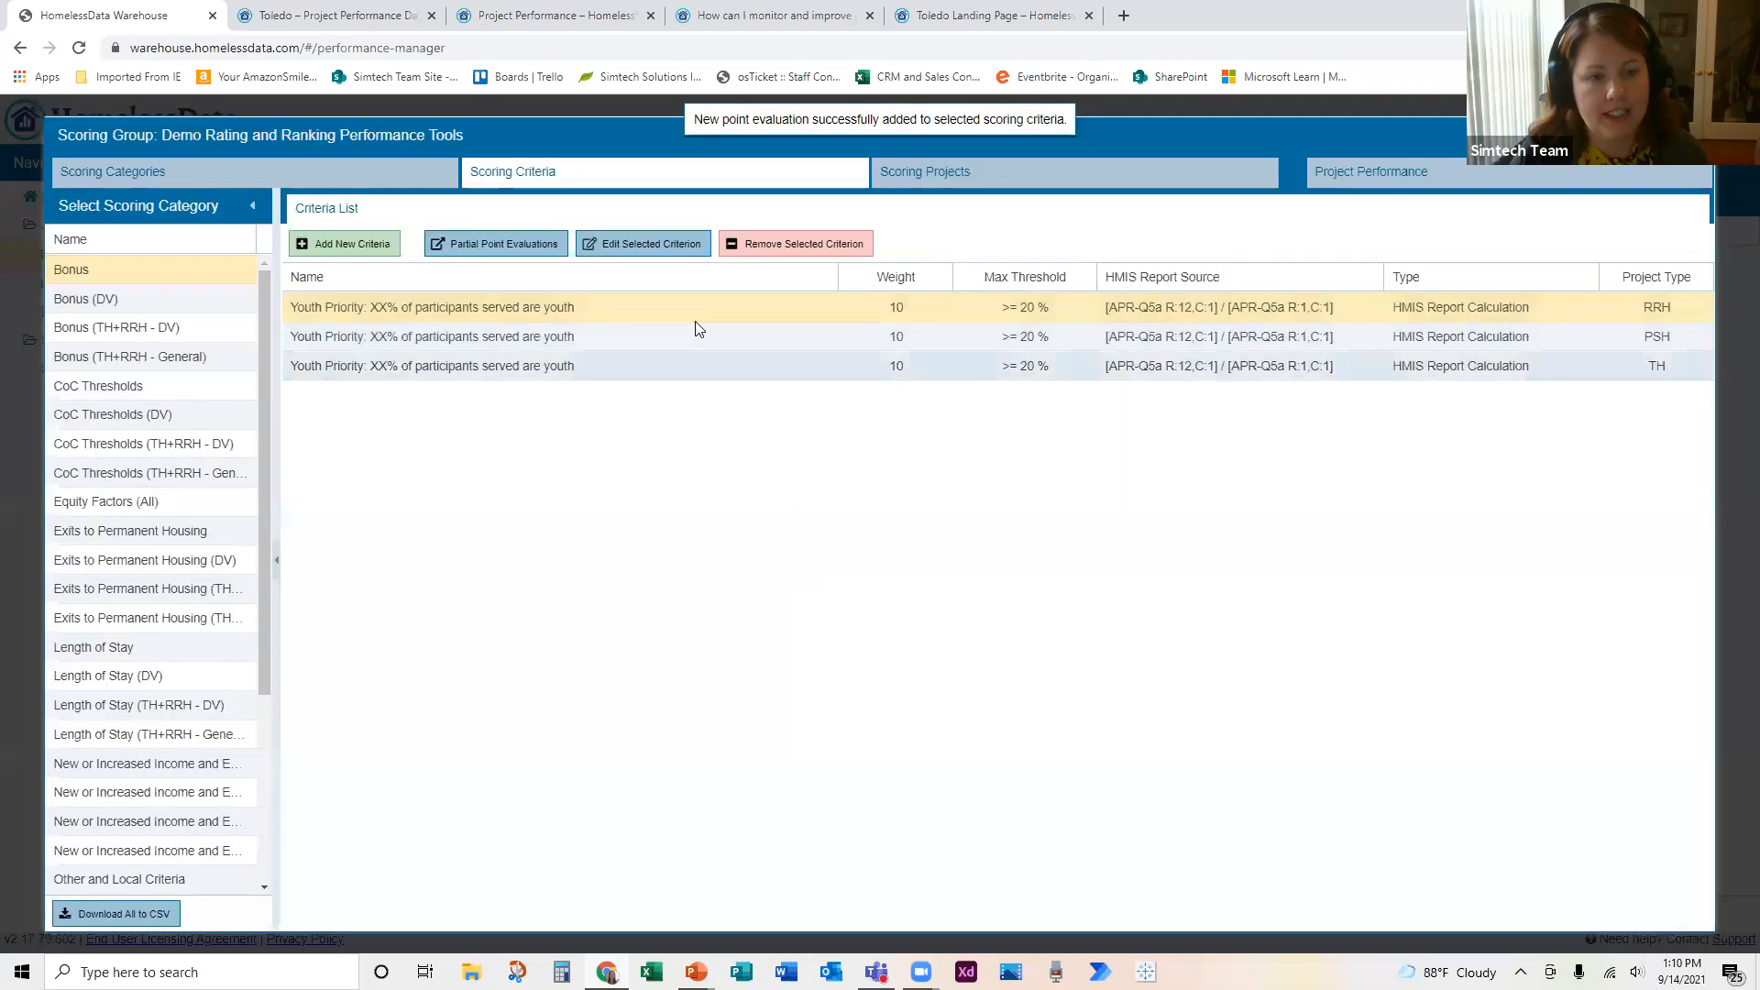
# Step: Show the Point Evaluations column in the Bonus category's criteria list
pyautogui.click(828, 277)
pyautogui.moveTo(897, 356)
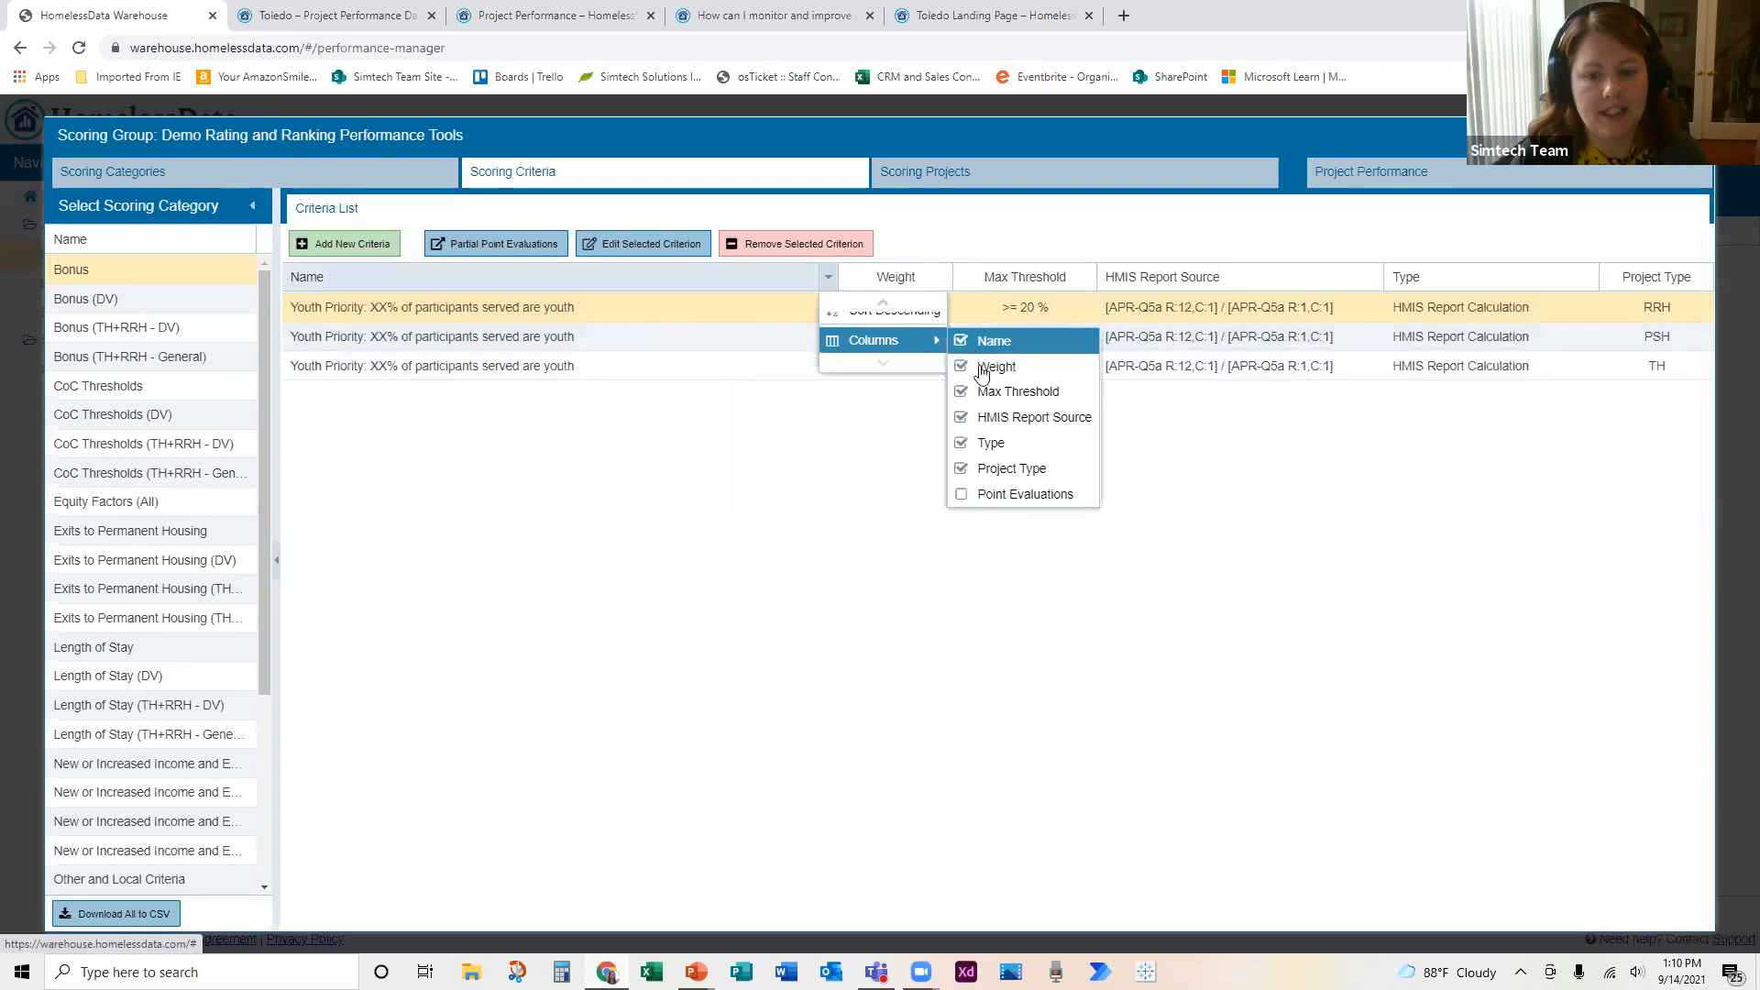
pyautogui.click(981, 494)
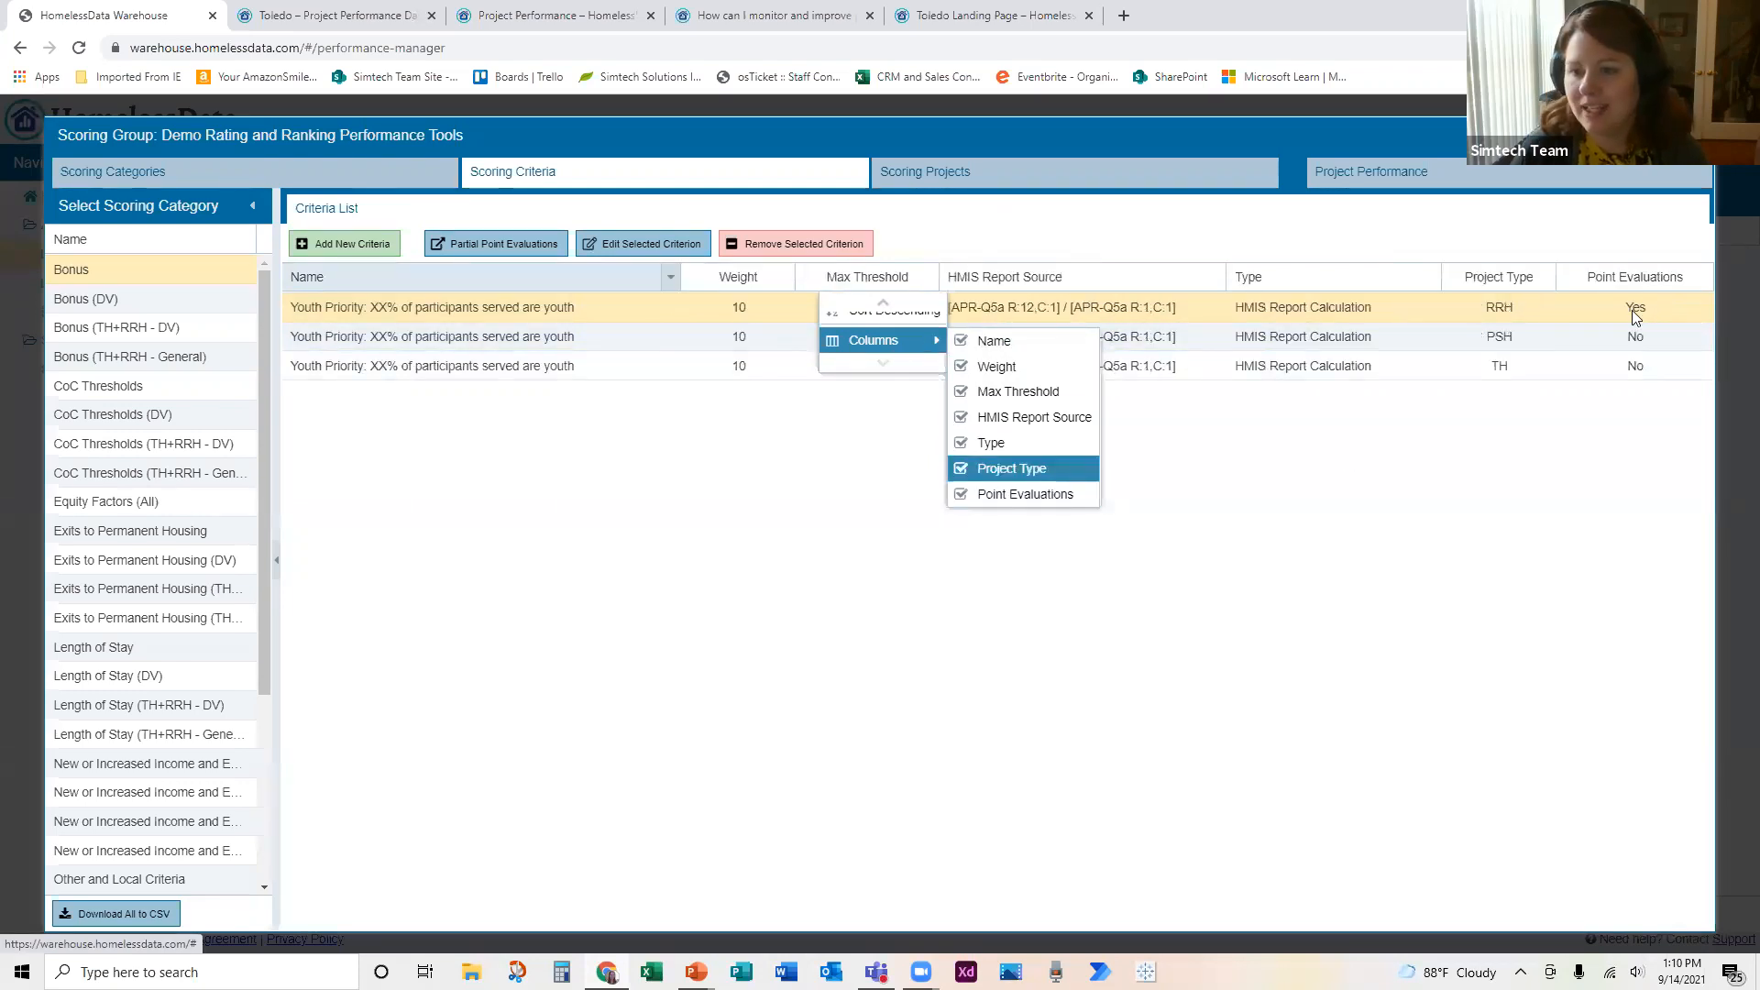
pyautogui.click(1330, 516)
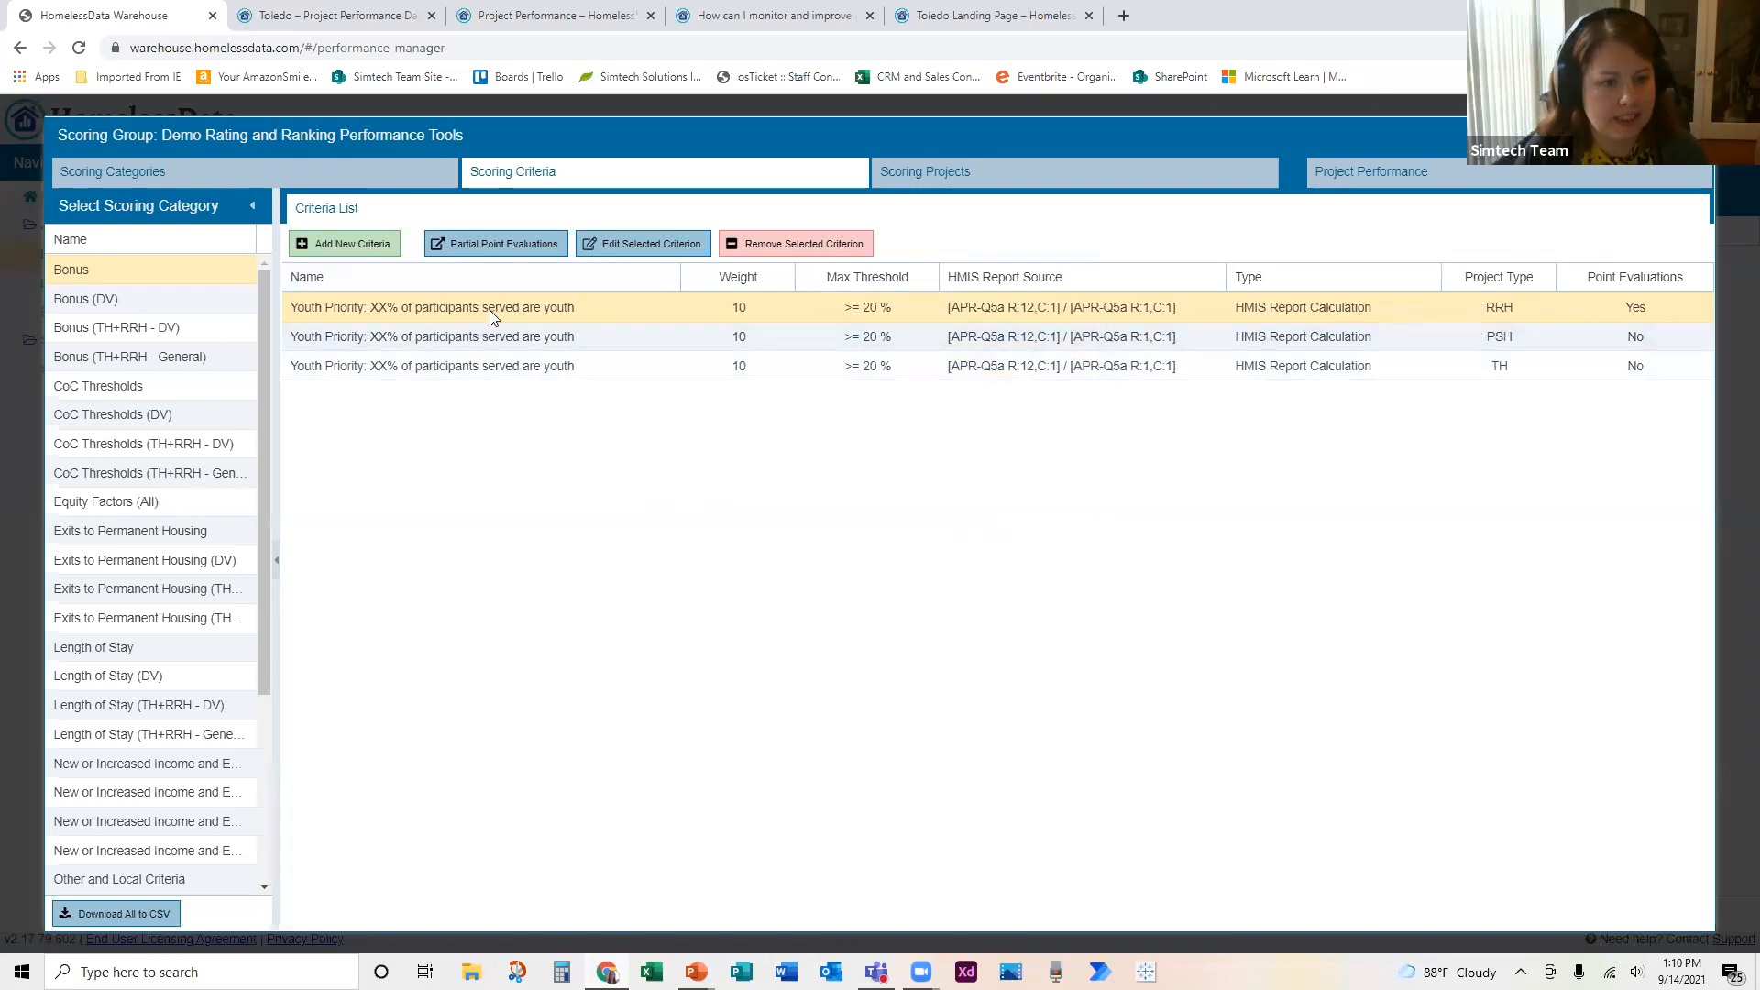
# Step: Open the Bonus category's RRH youth priority criterion for editing, review its threshold comparison, unit and cube report options, and leave without saving
pyautogui.click(622, 247)
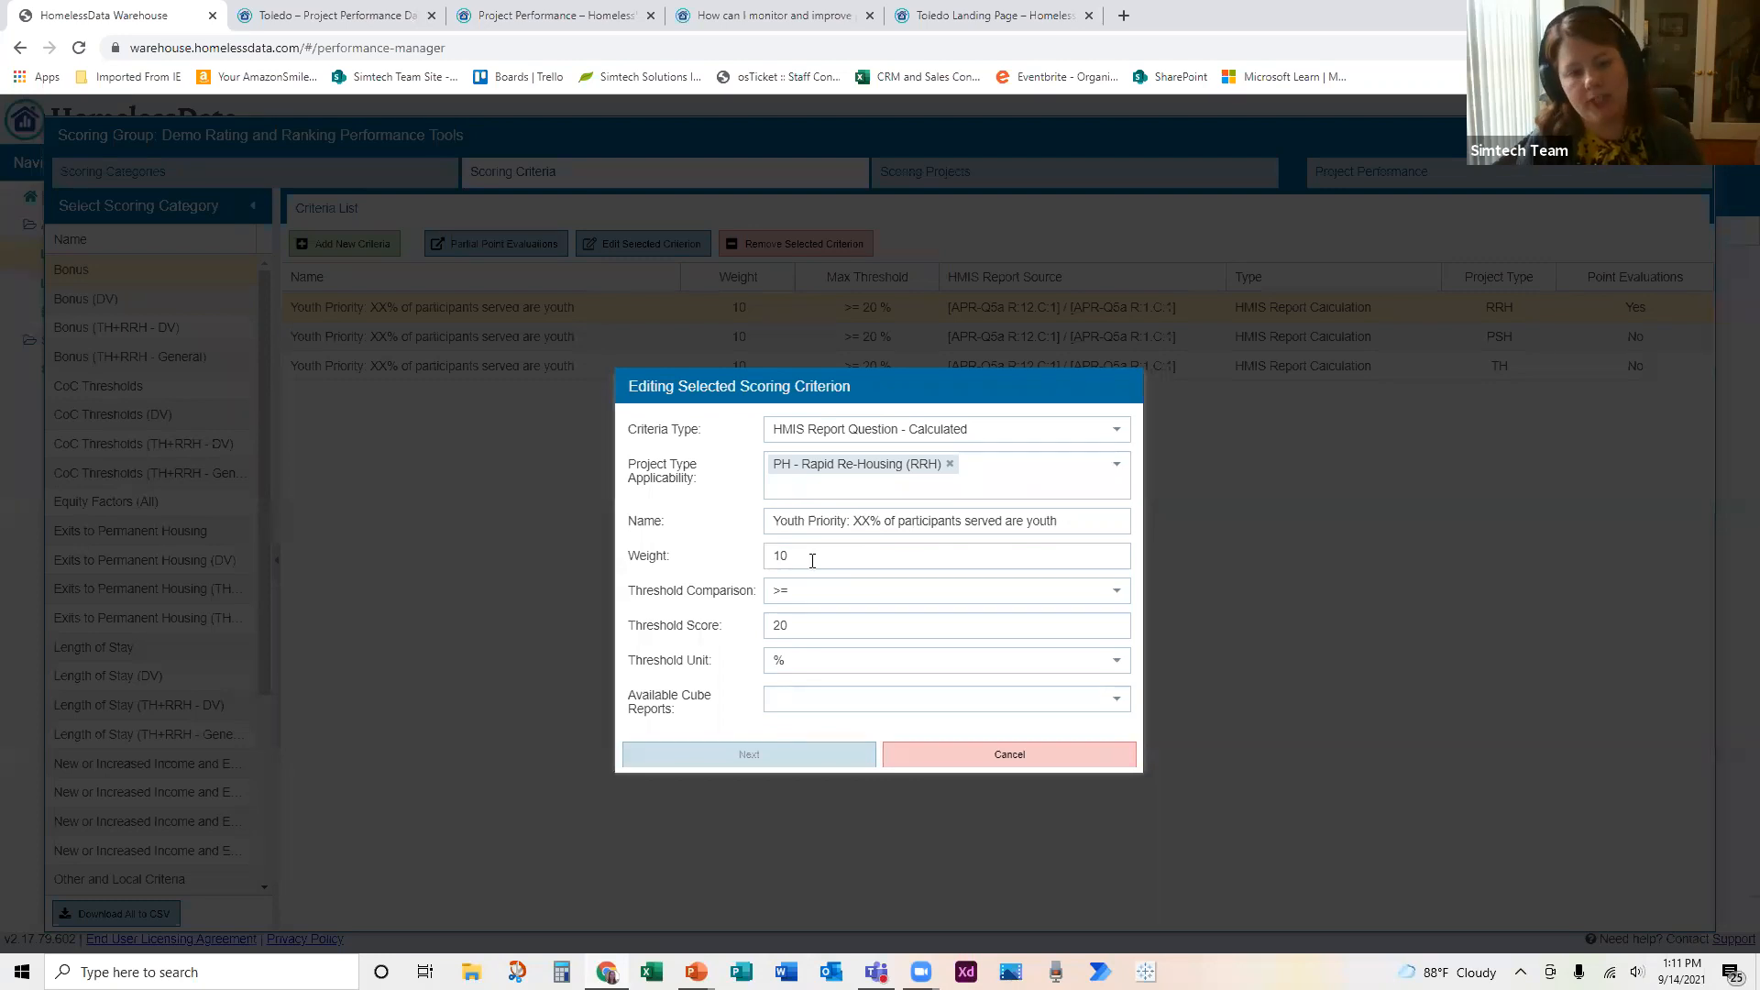
pyautogui.click(1120, 594)
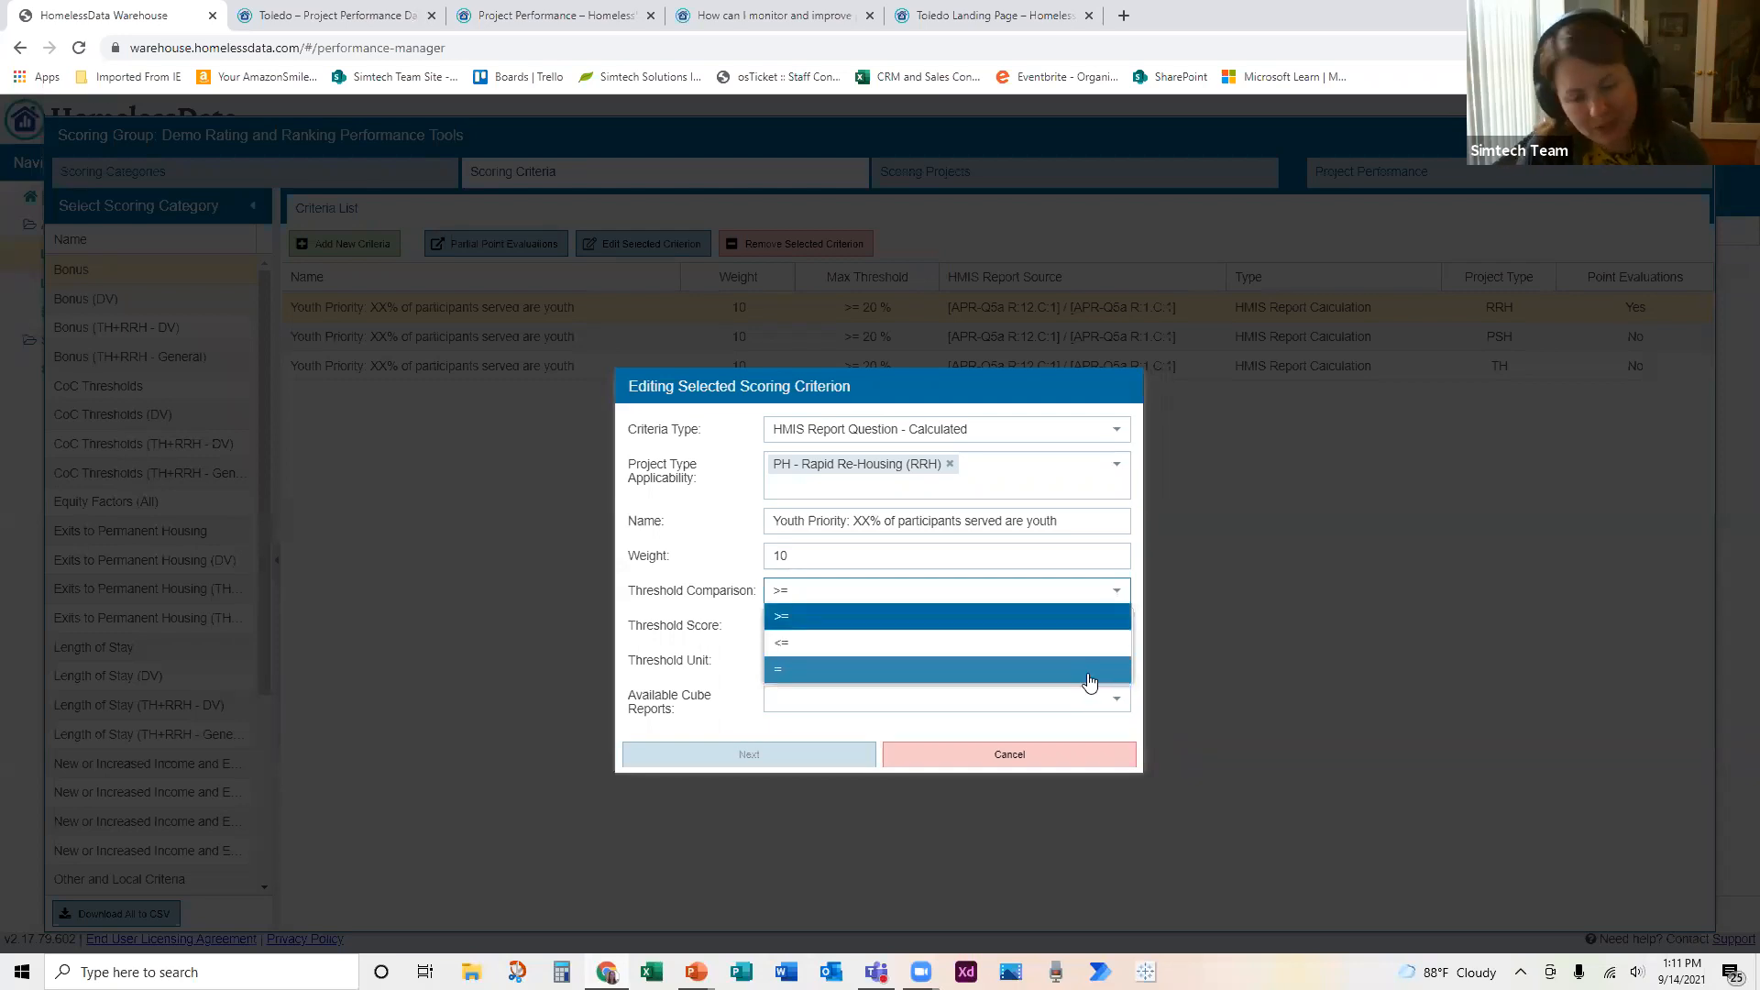
pyautogui.click(736, 664)
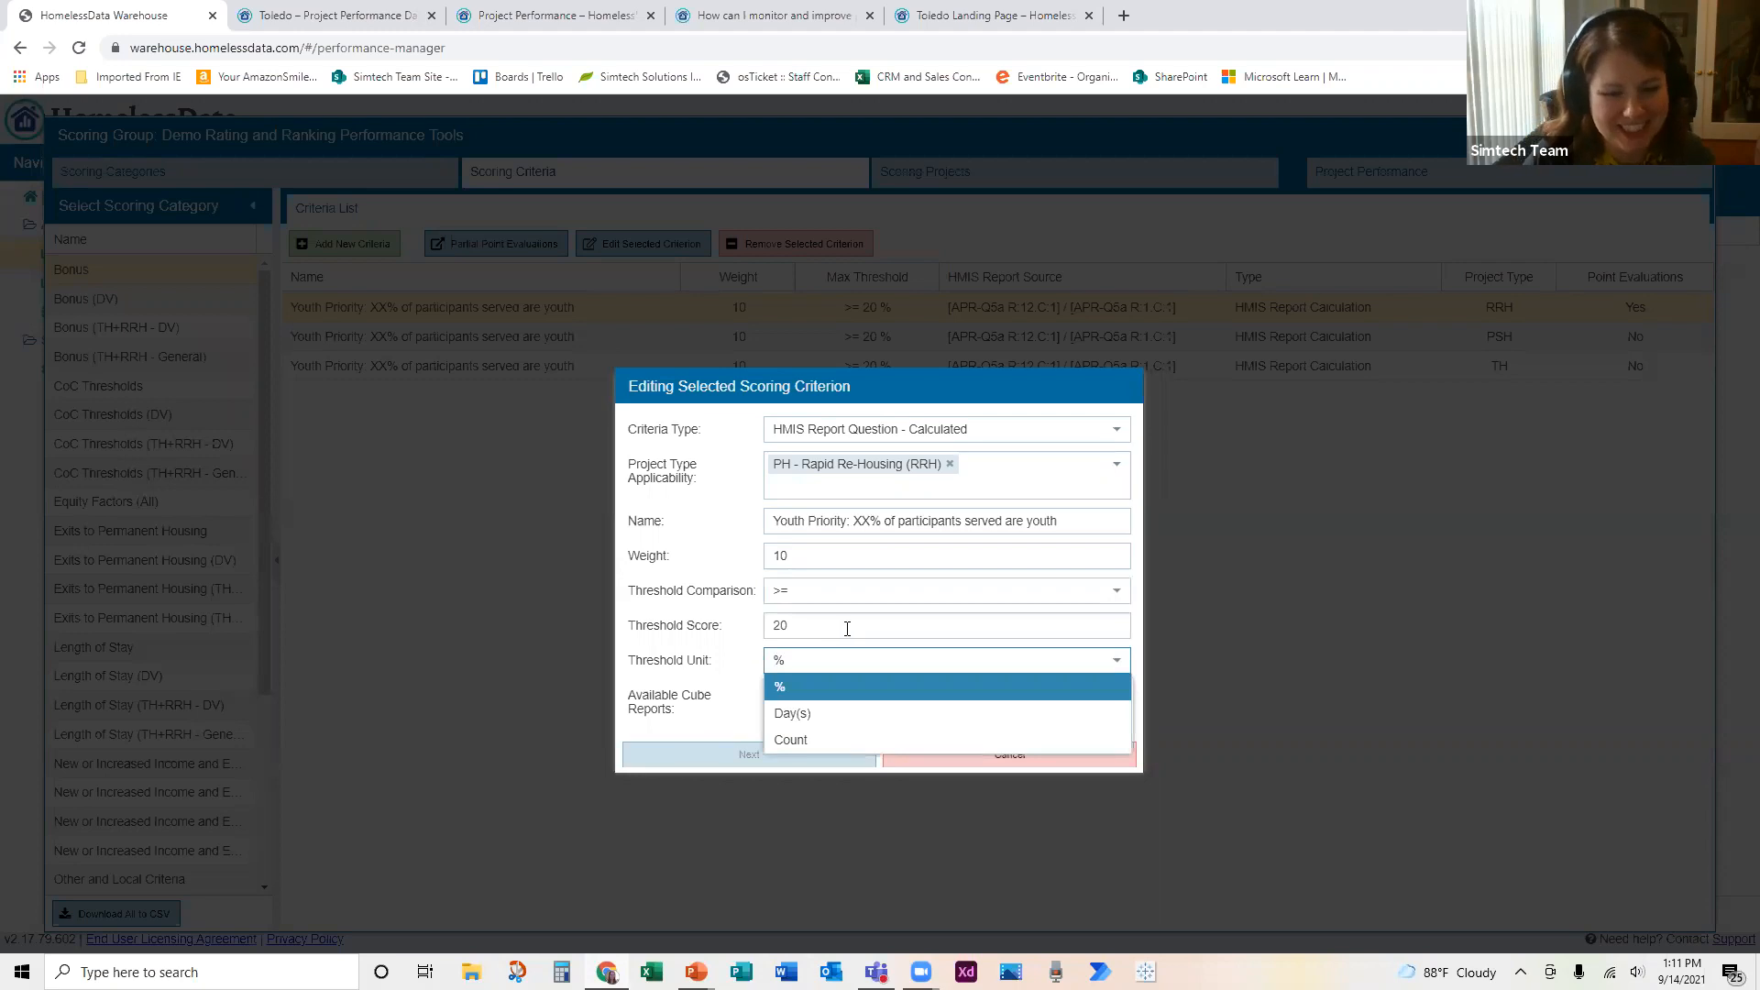
pyautogui.click(1133, 645)
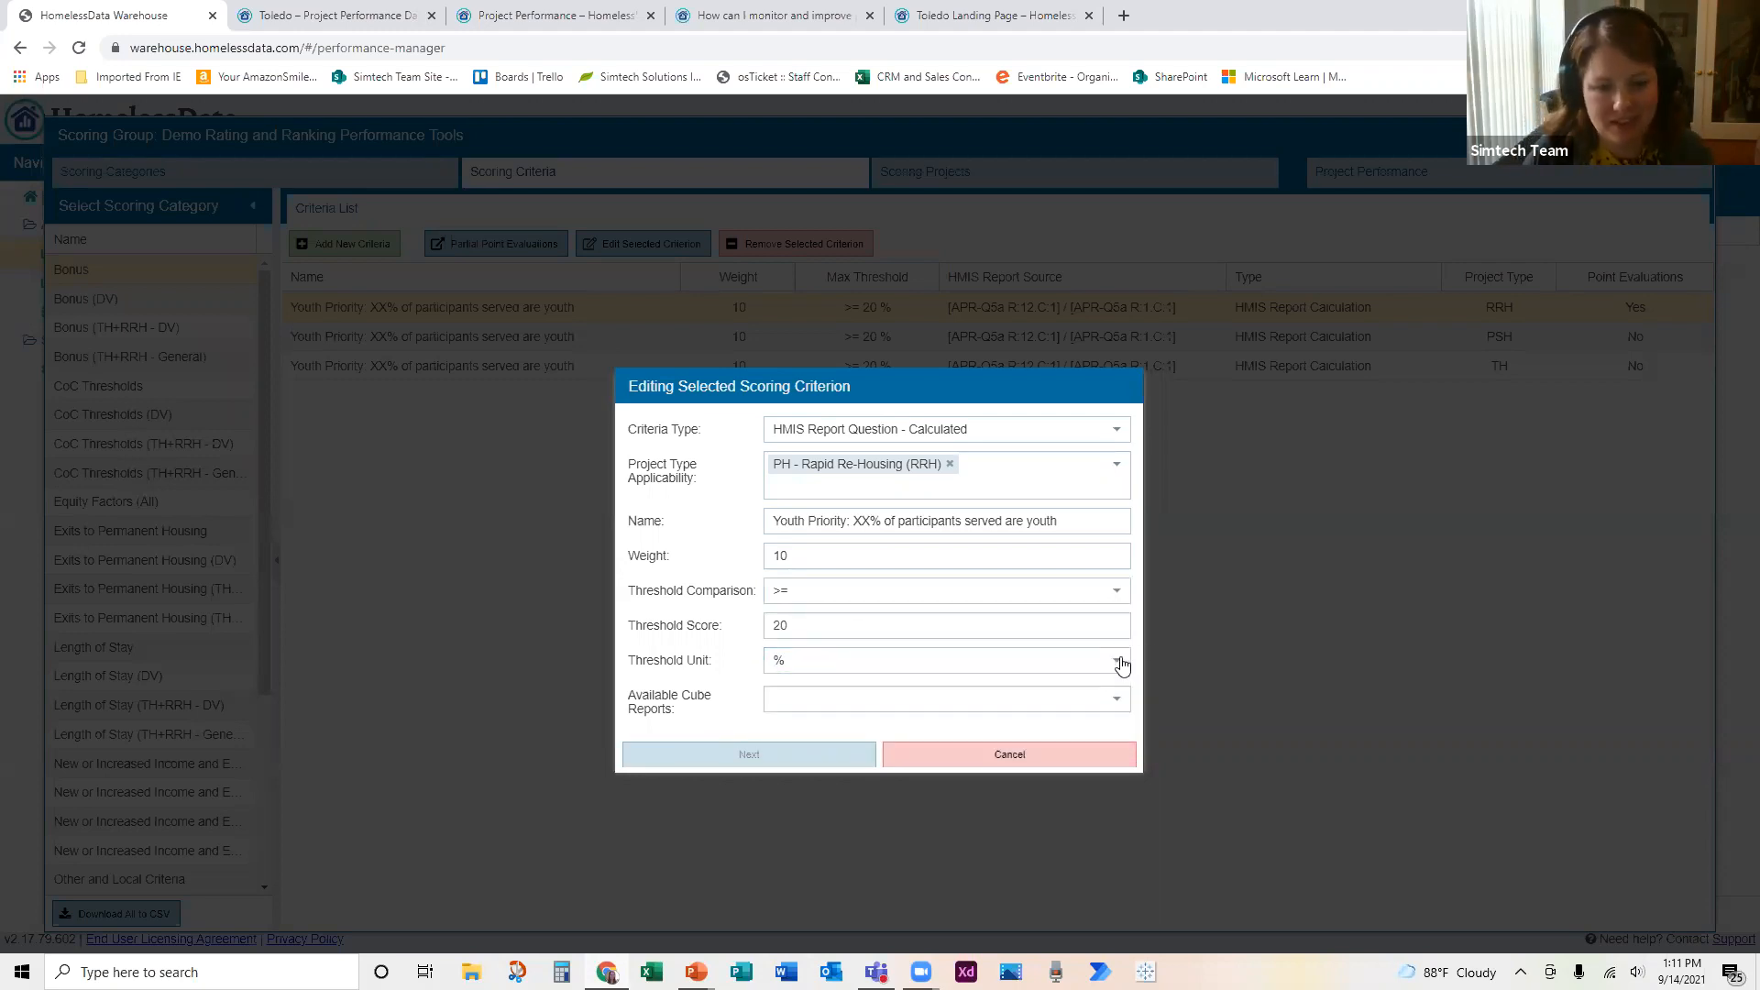
pyautogui.click(1120, 663)
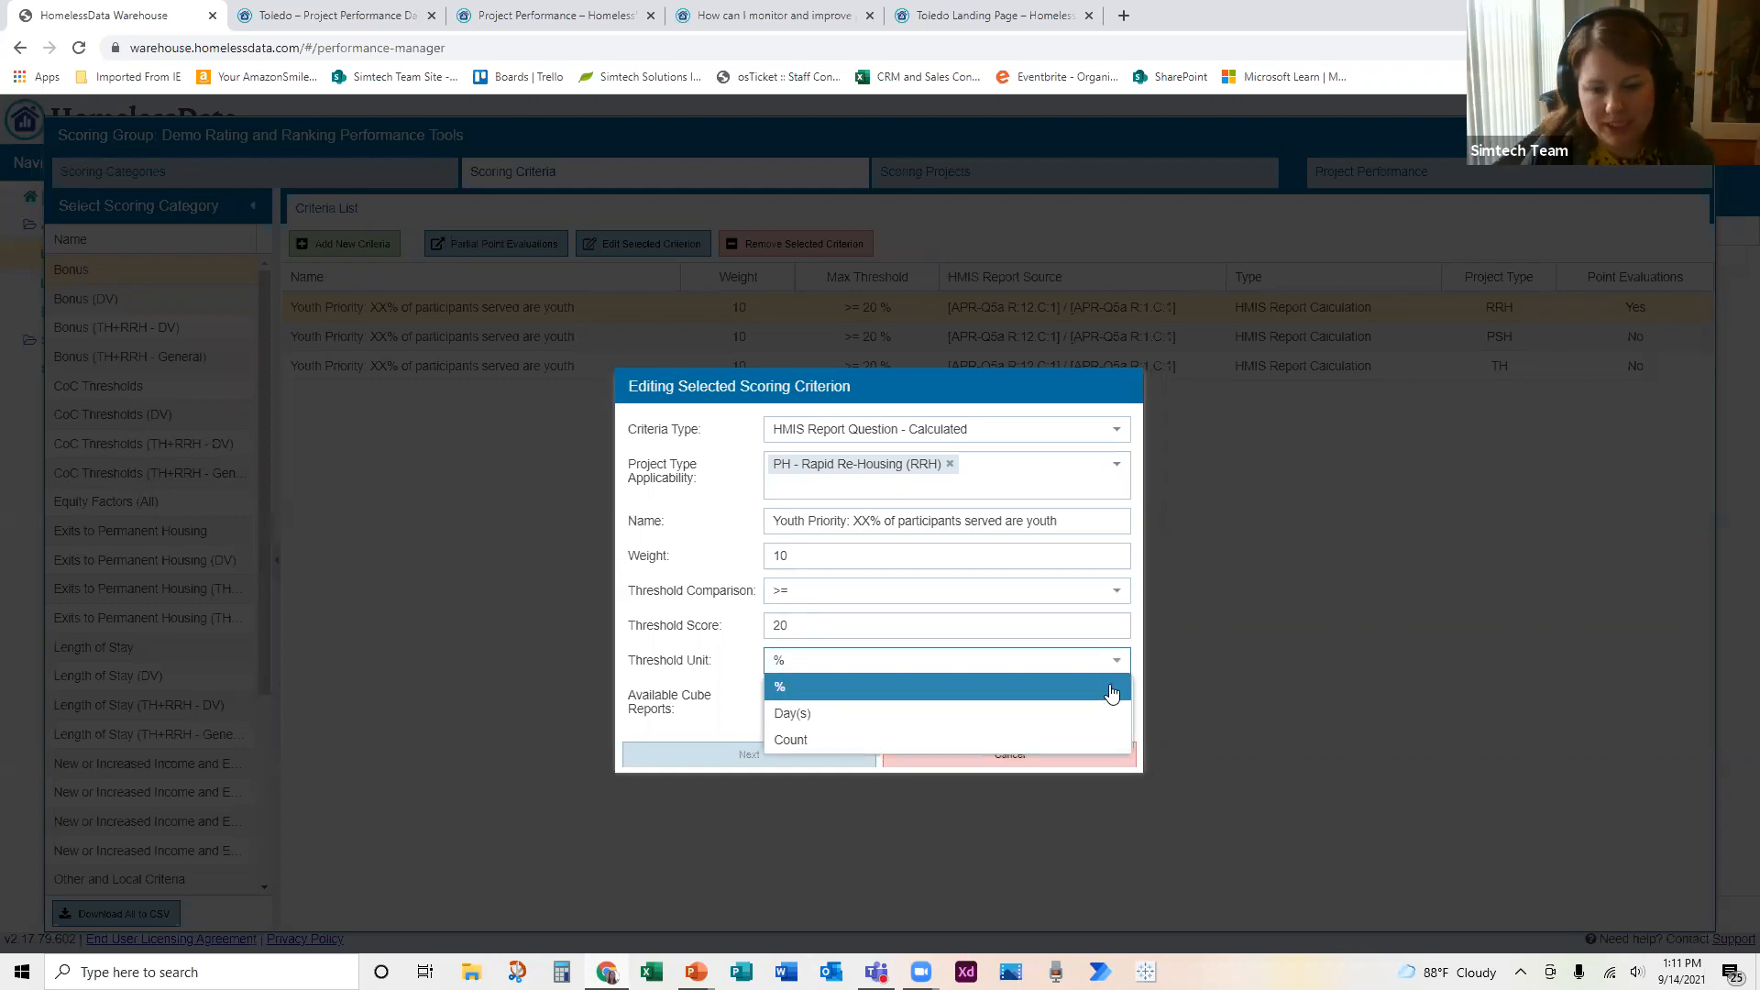
pyautogui.click(1136, 736)
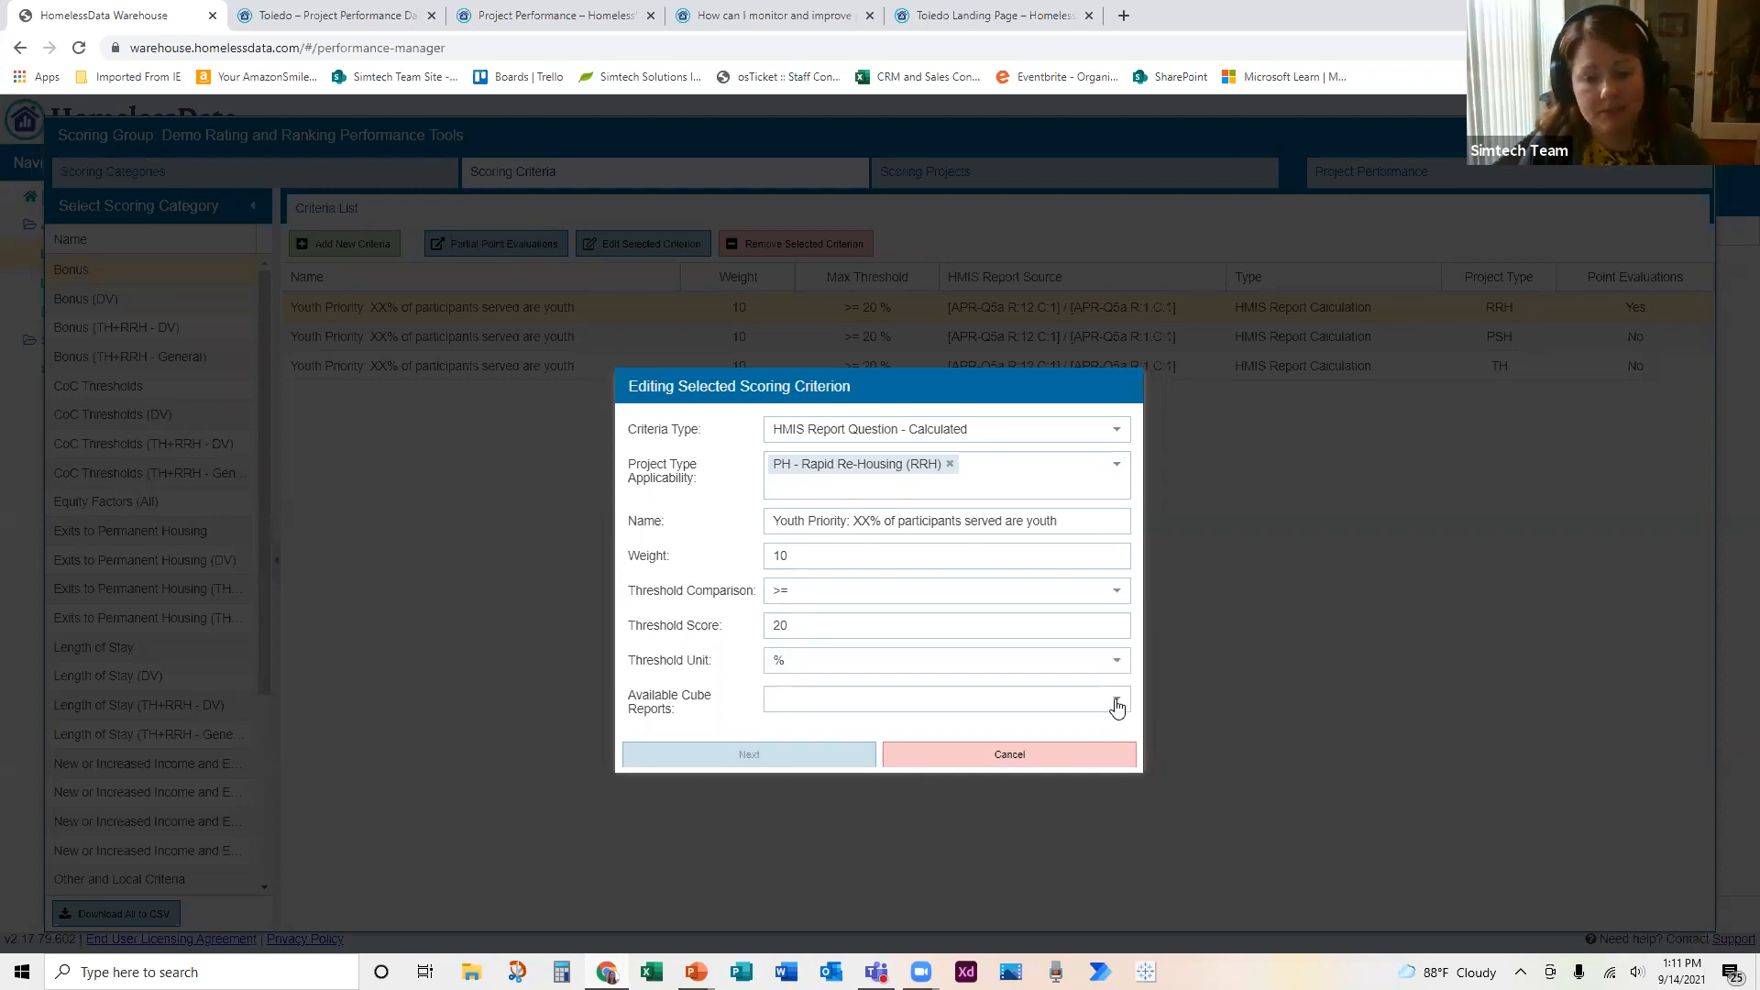
pyautogui.click(1116, 705)
pyautogui.click(1137, 704)
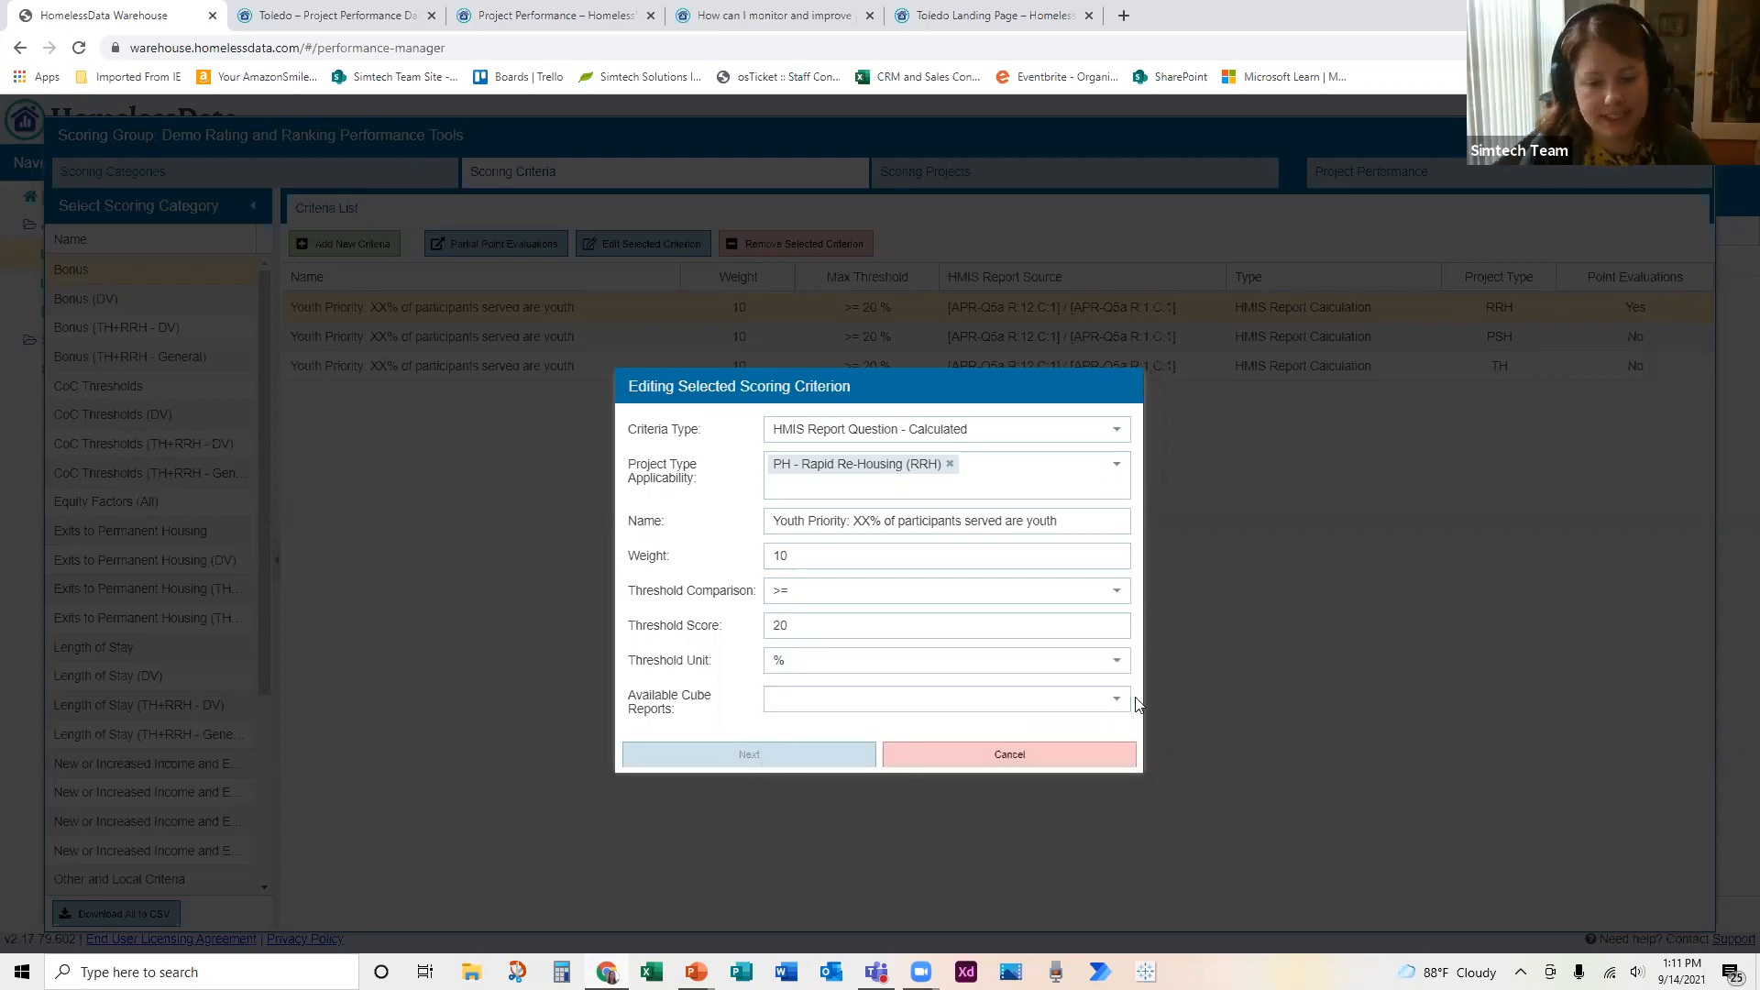
pyautogui.click(1087, 756)
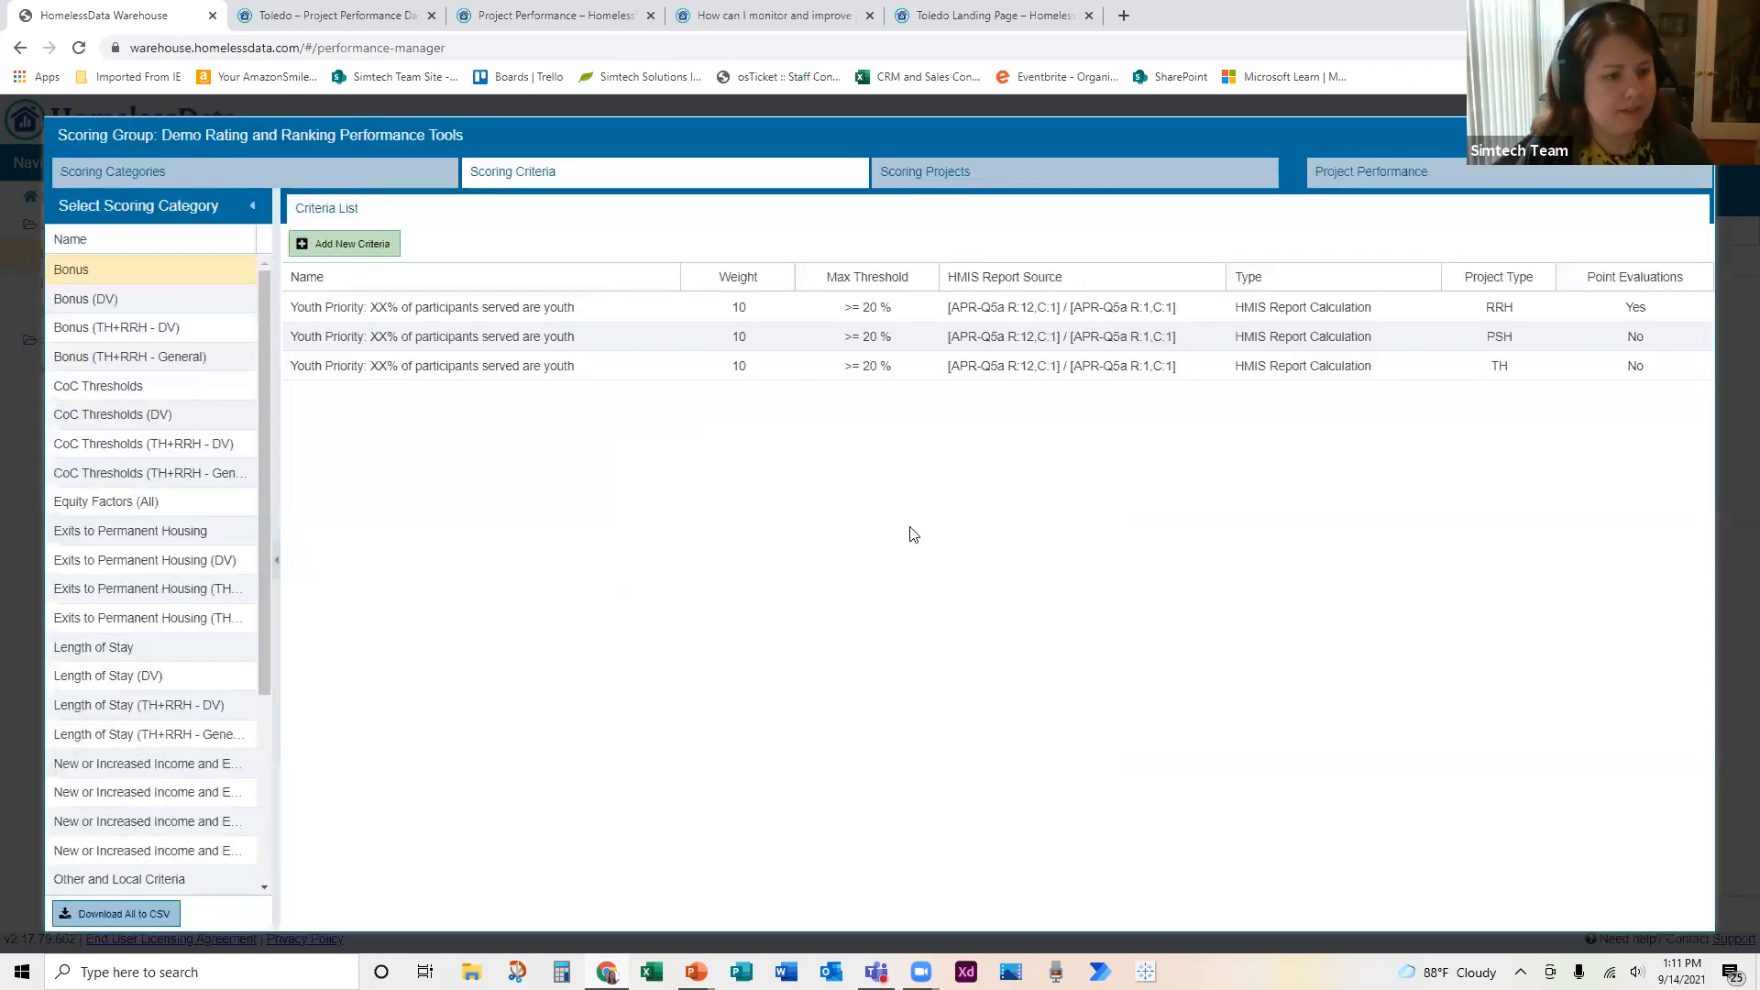
# Step: Start a new criterion in the Bonus category, review the available criteria types, and cancel without creating it
pyautogui.click(360, 245)
pyautogui.click(1120, 435)
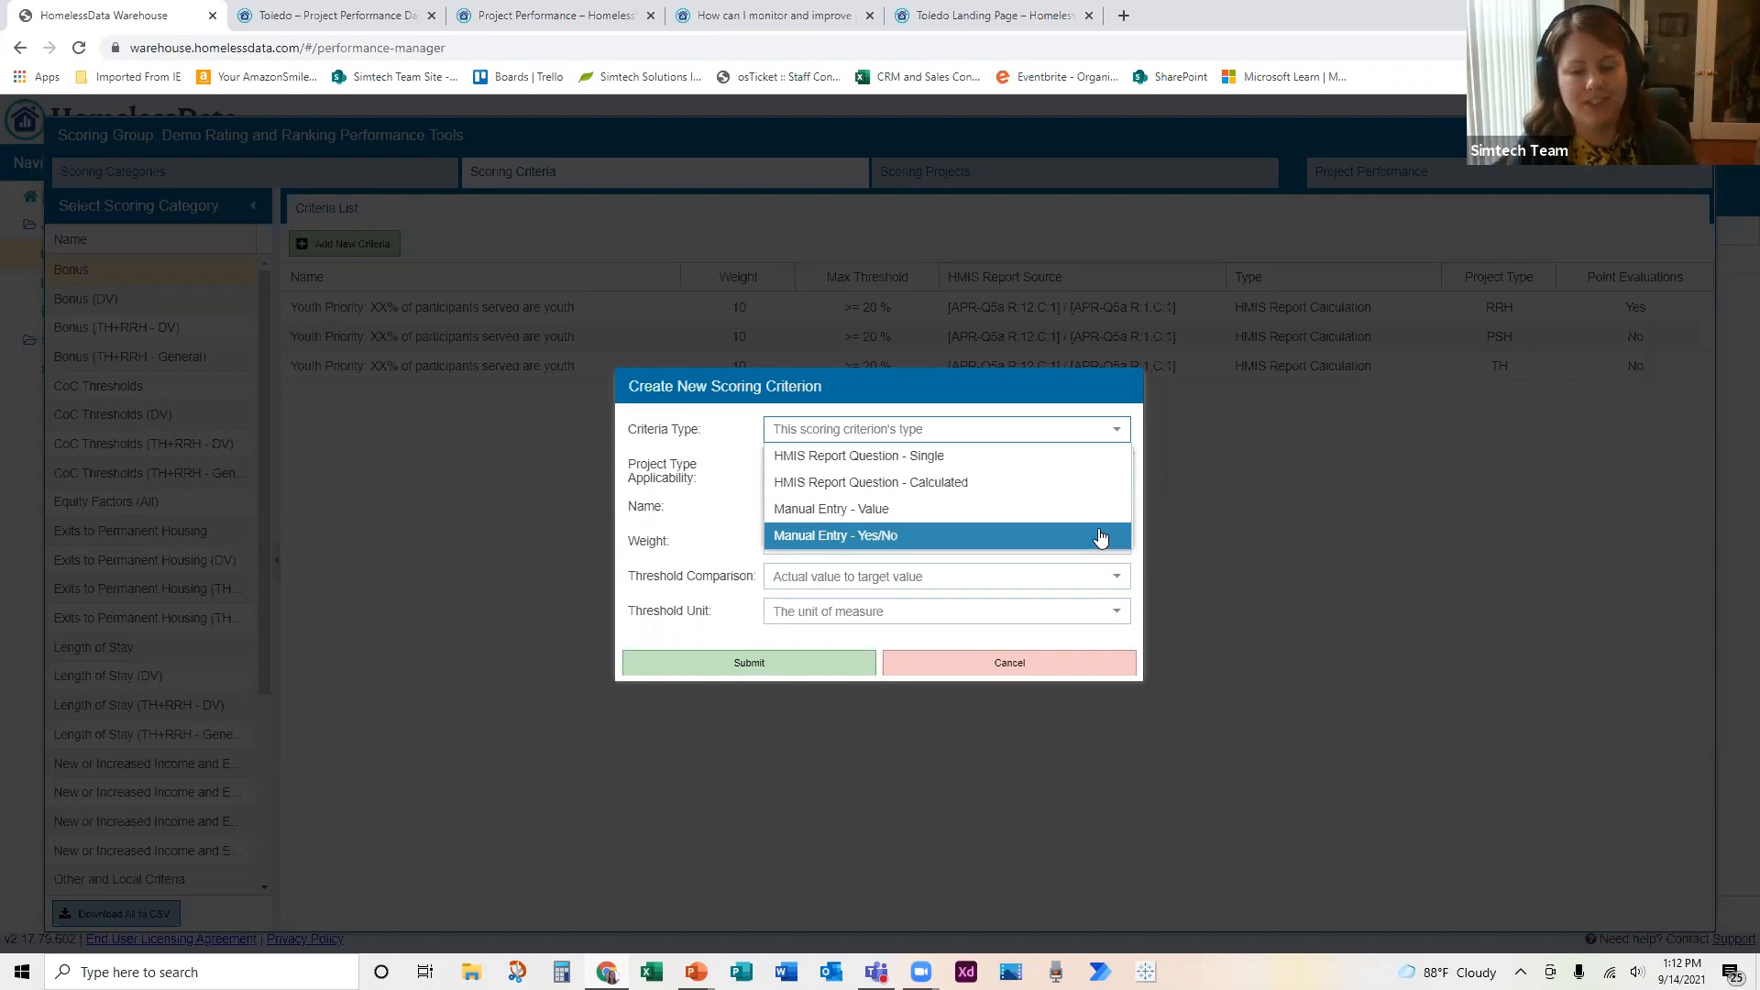
pyautogui.click(1139, 558)
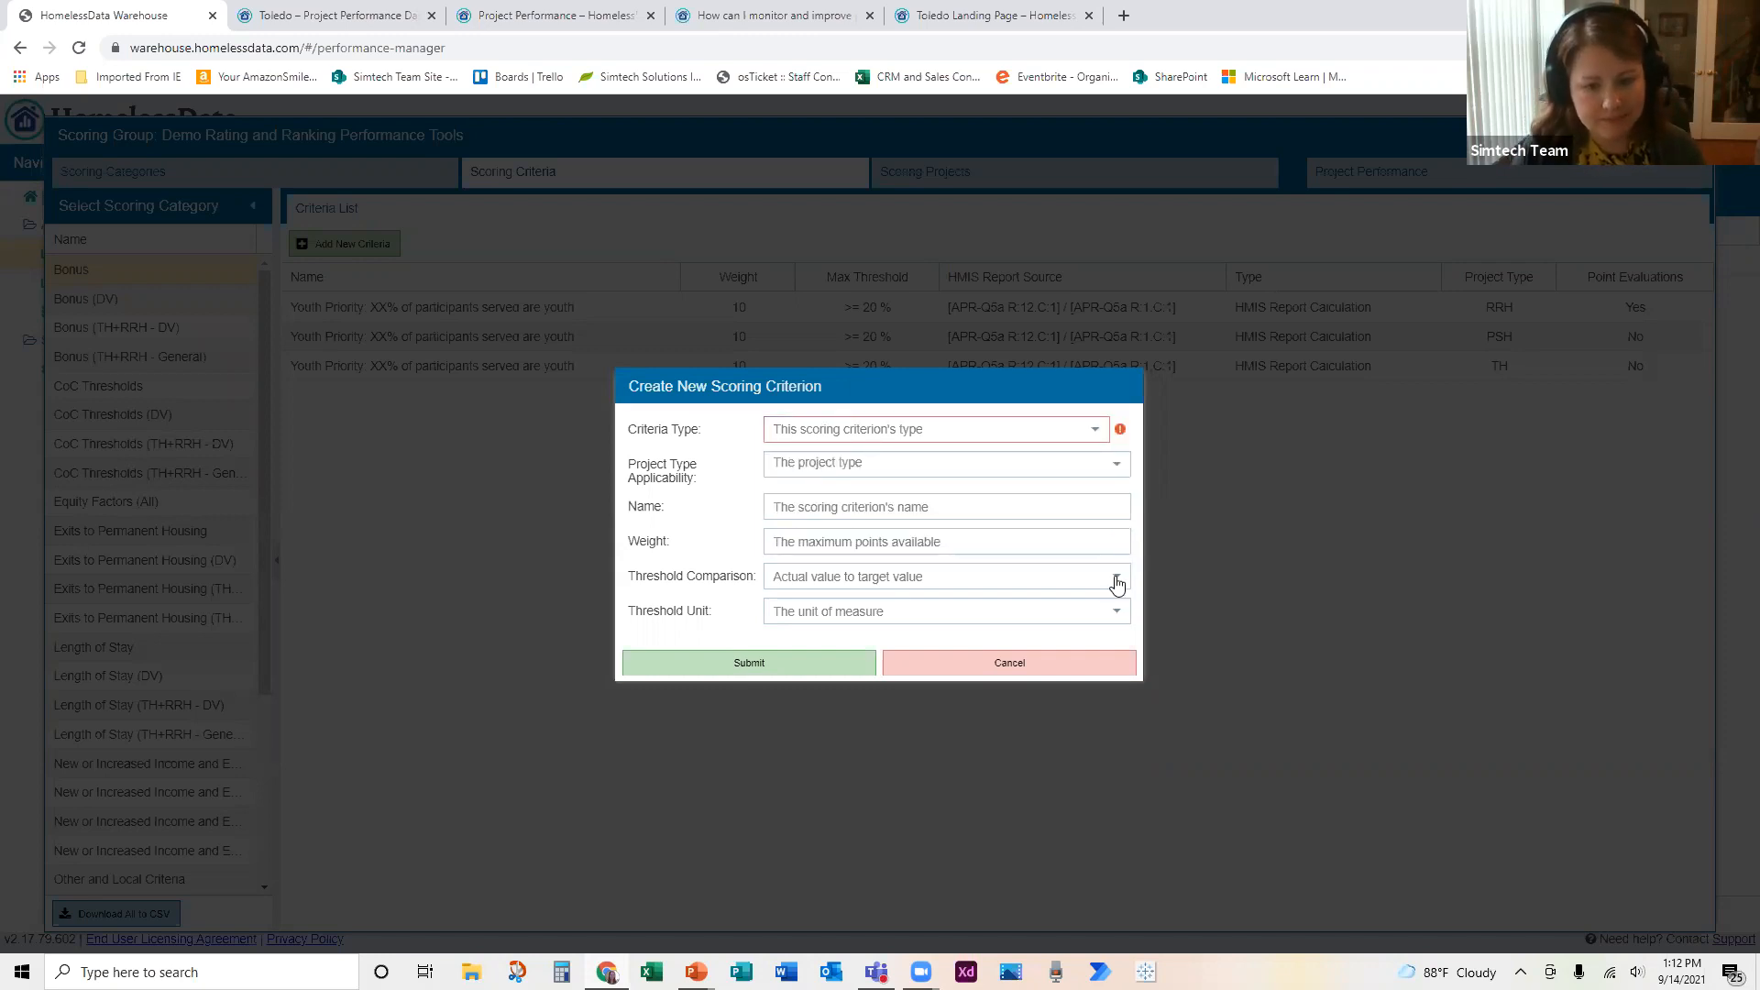
pyautogui.click(1010, 664)
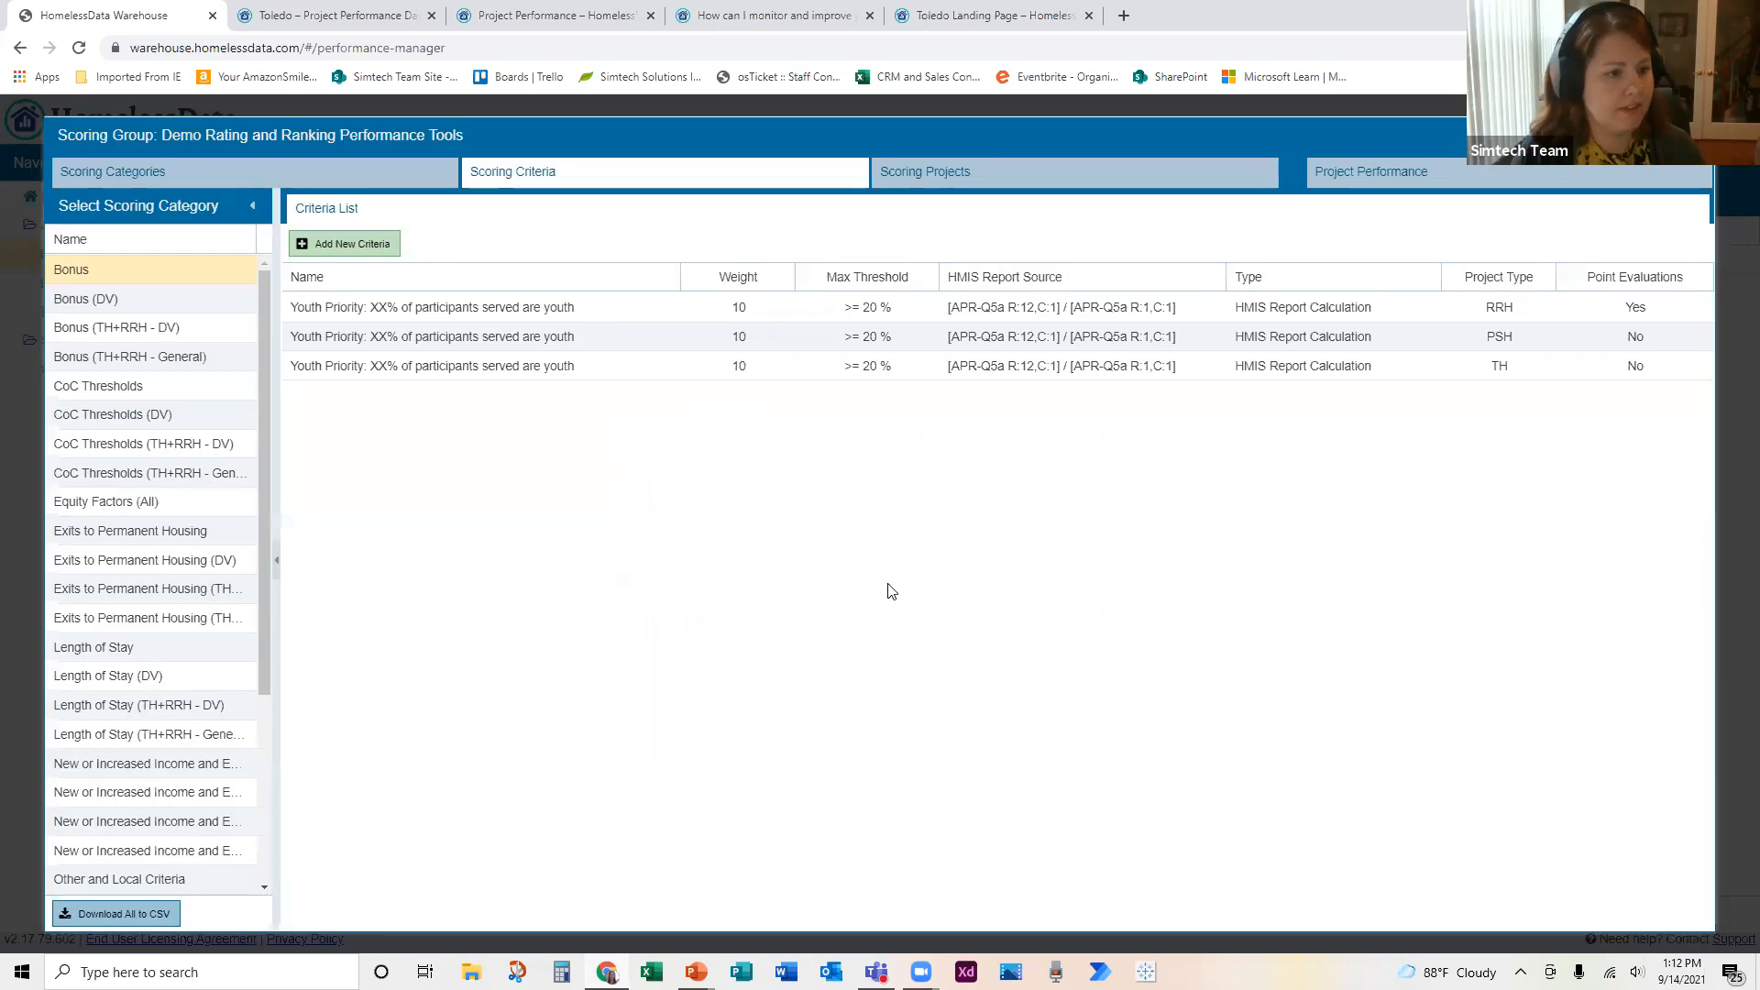
# Step: Review the projects assigned to the CoC Thresholds, Bonus (DV), Bonus (TH+RRH - DV) and first TH-related Exits to Permanent Housing categories
pyautogui.click(165, 387)
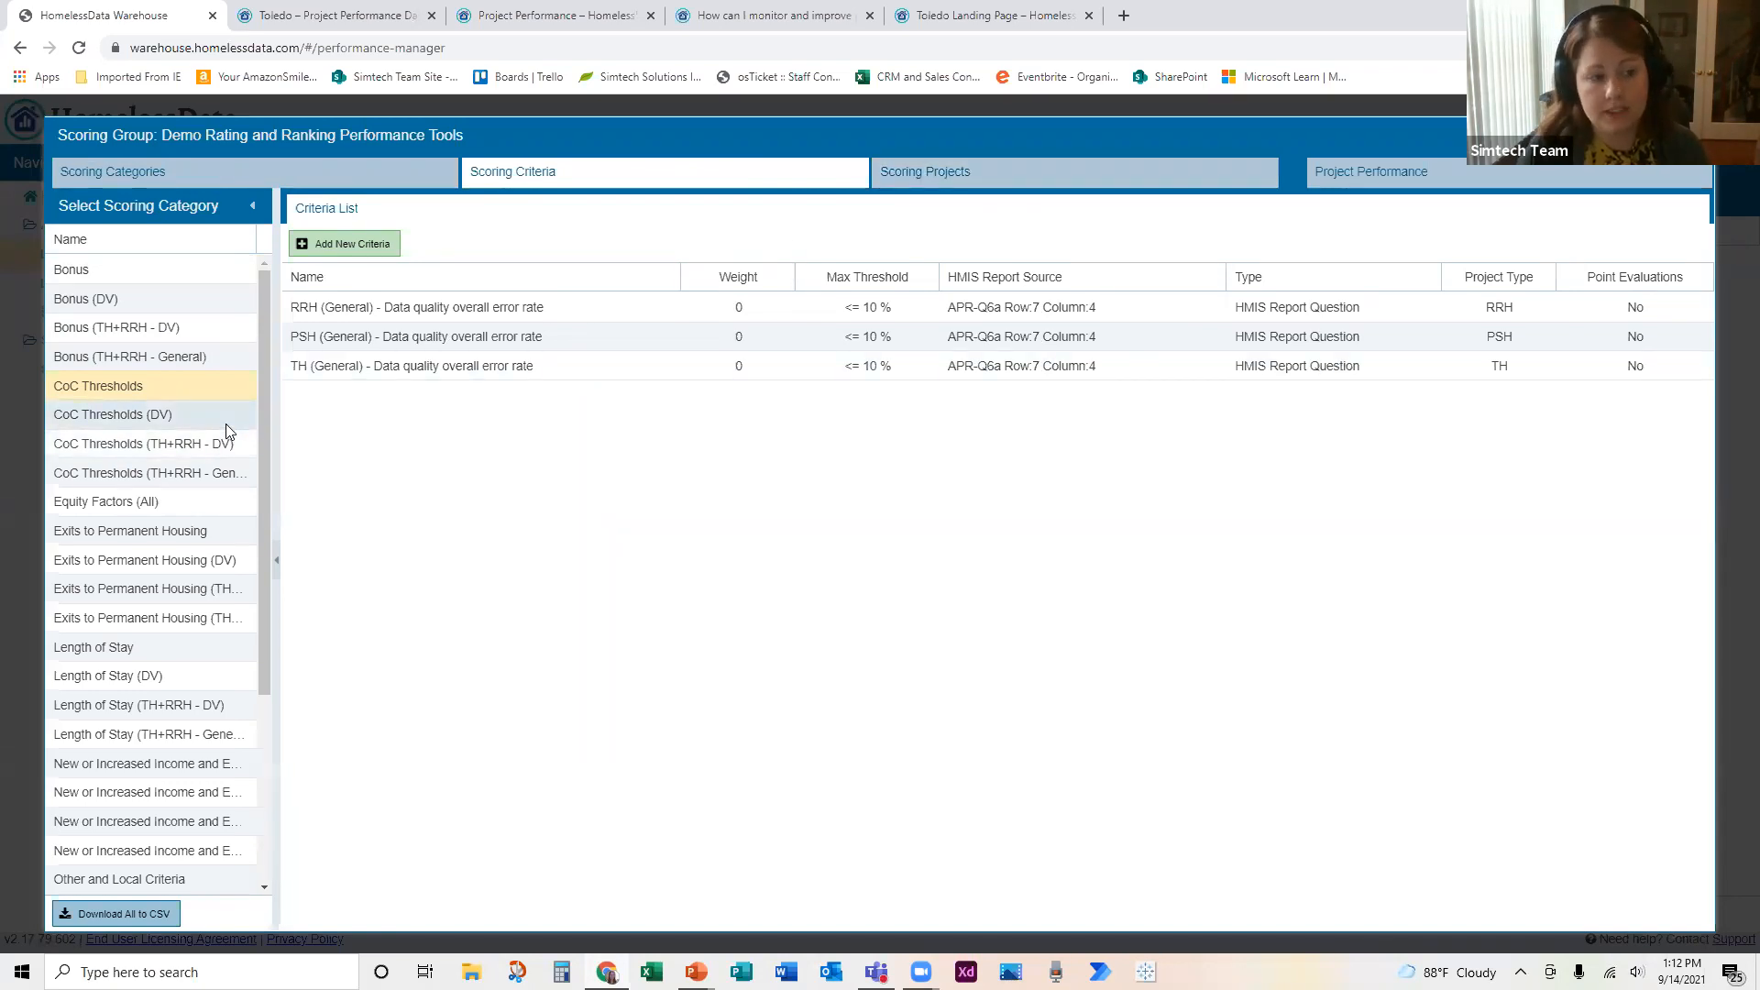
pyautogui.click(924, 174)
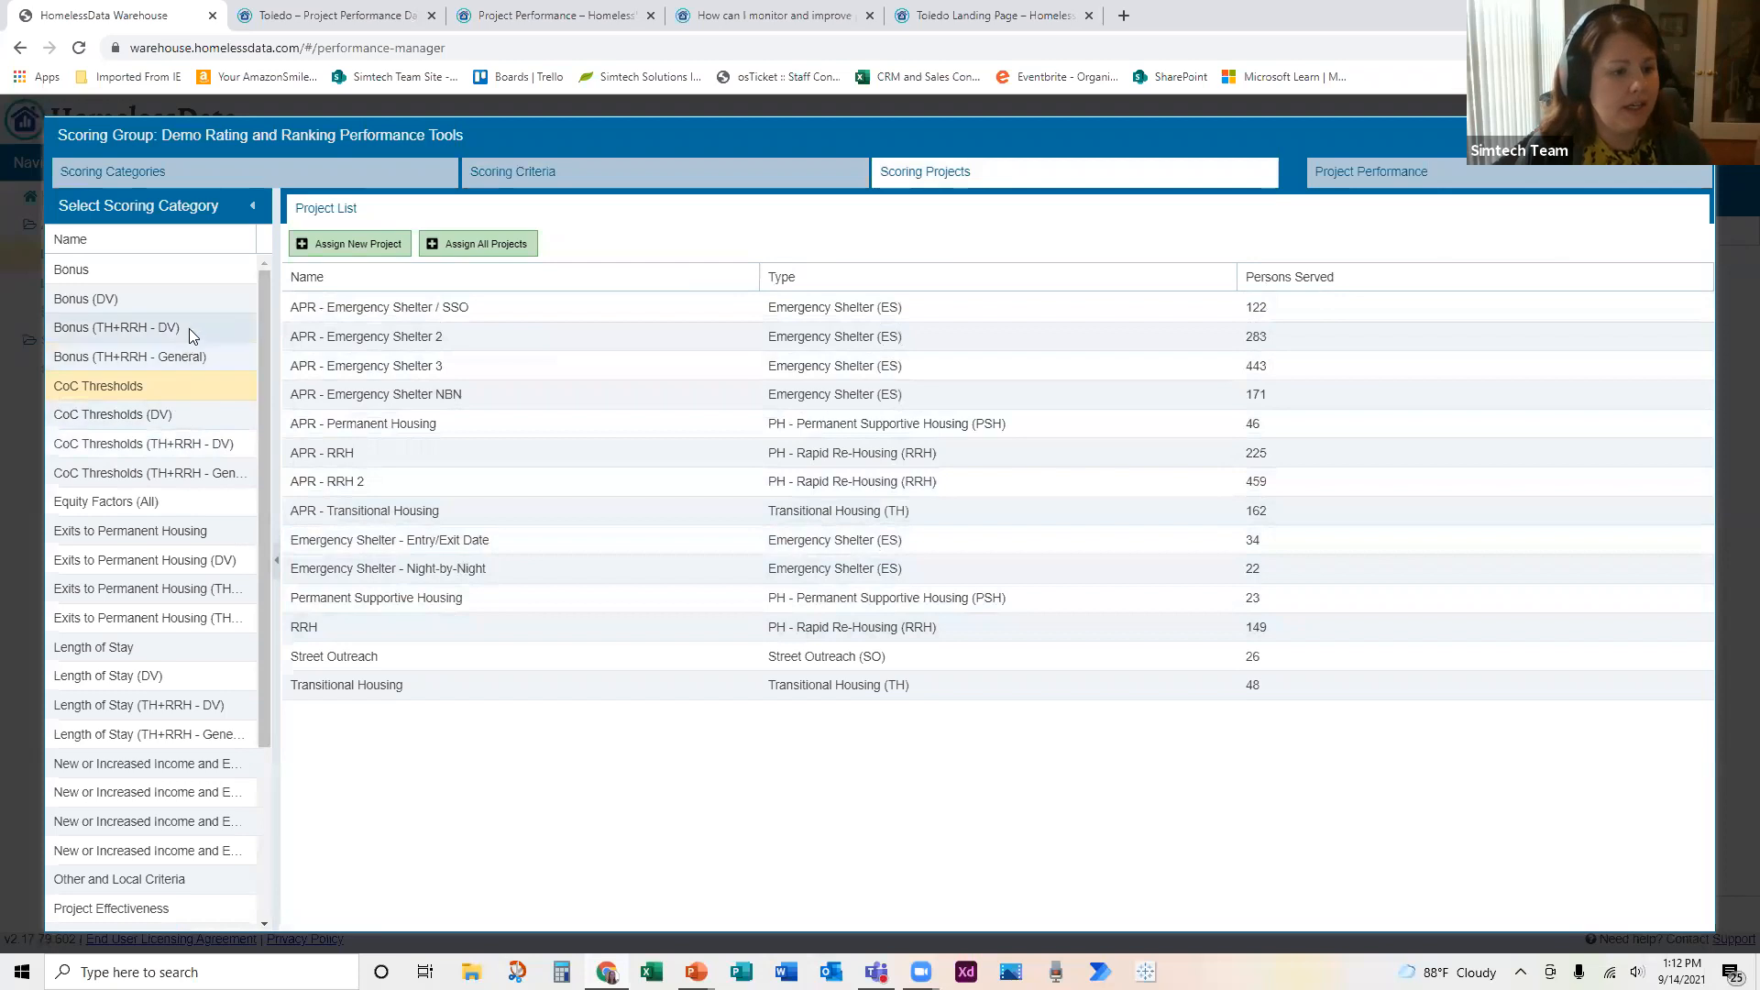
pyautogui.click(180, 306)
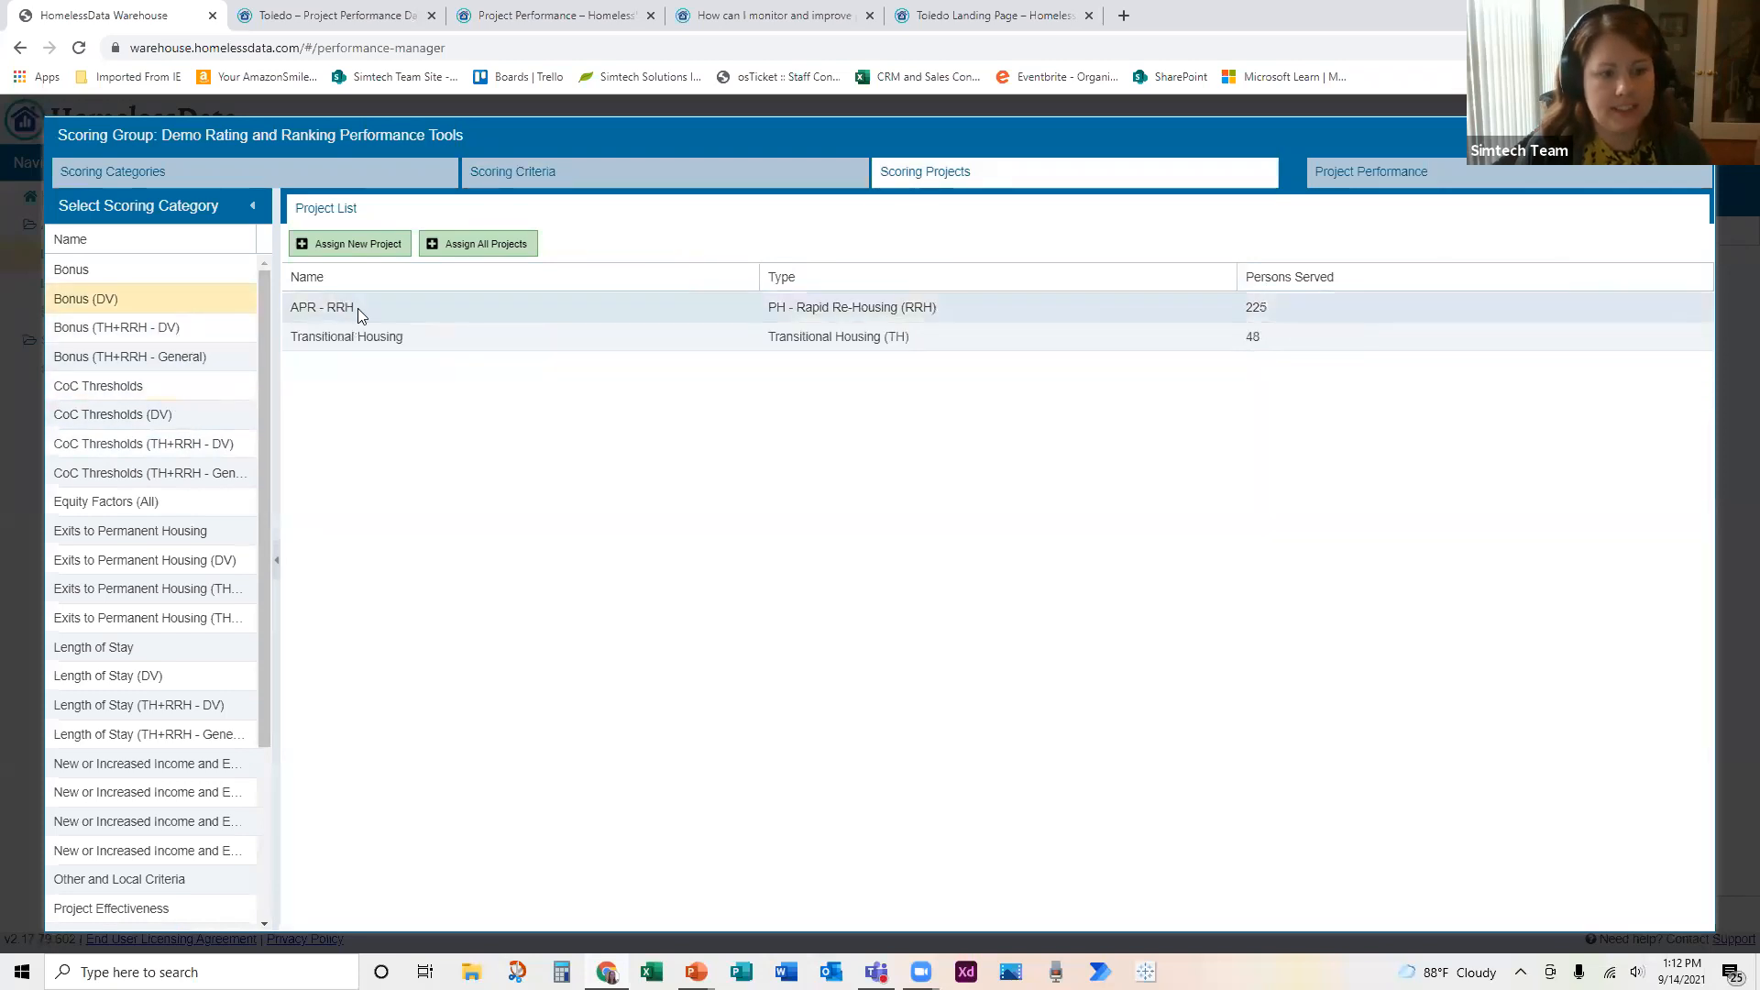
pyautogui.click(420, 321)
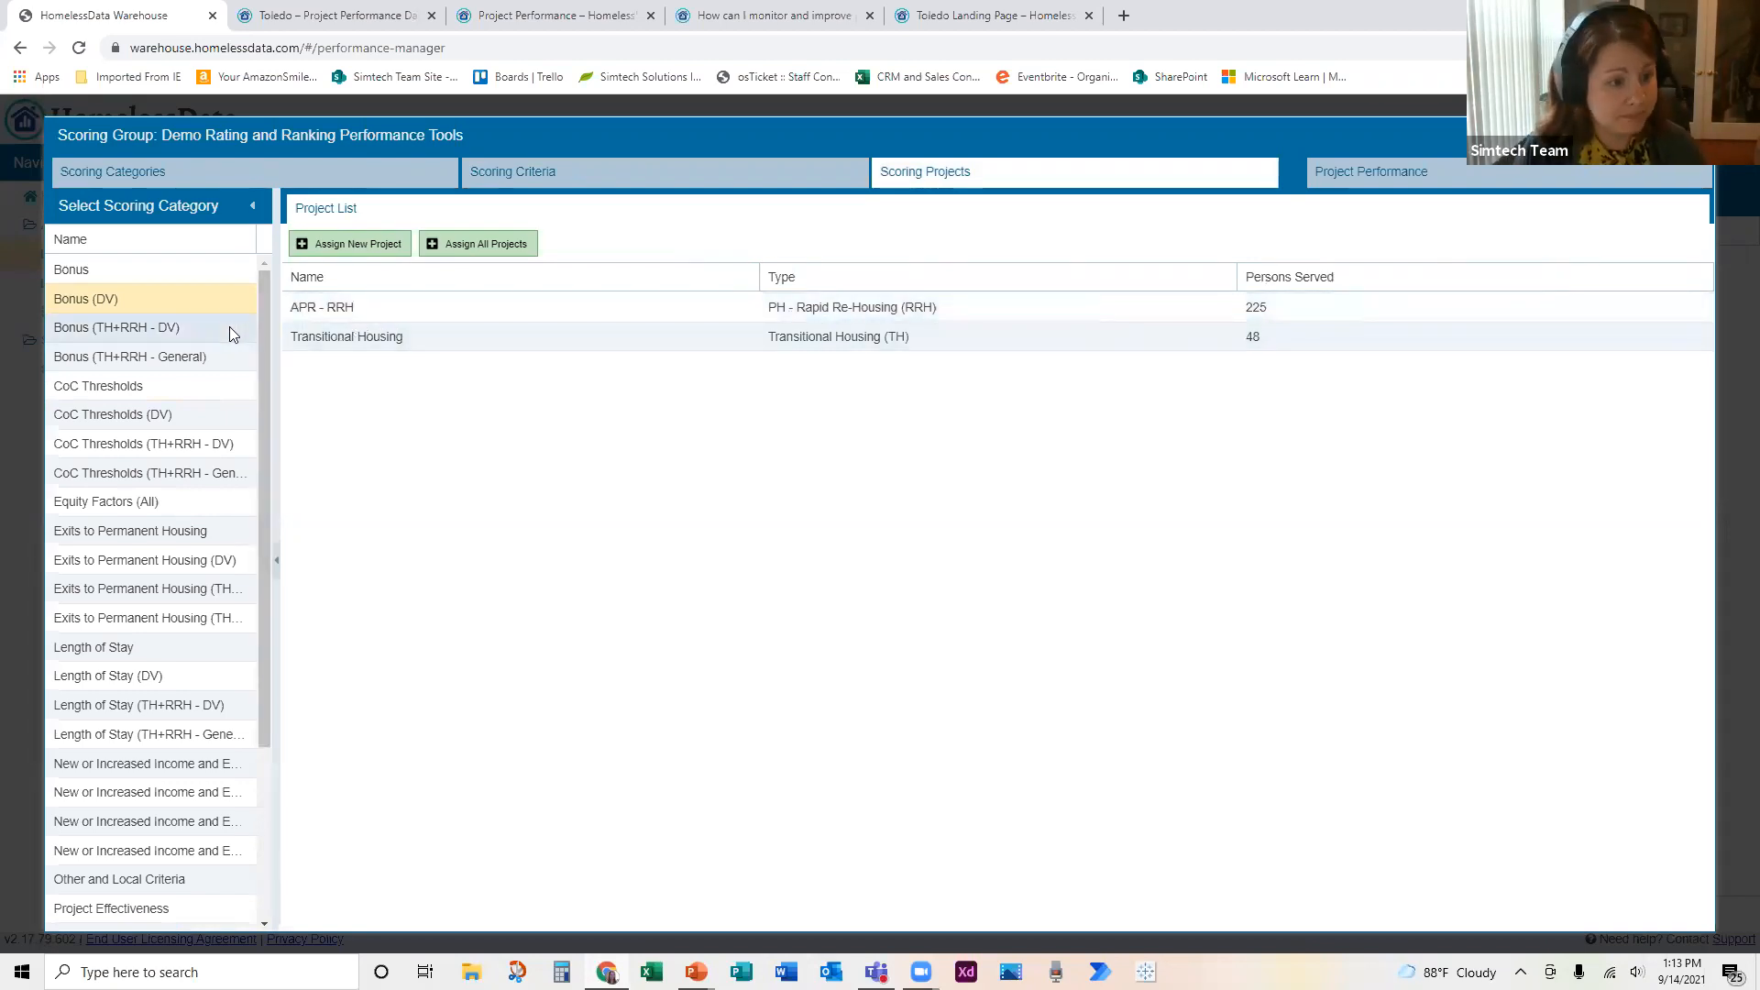
pyautogui.click(200, 329)
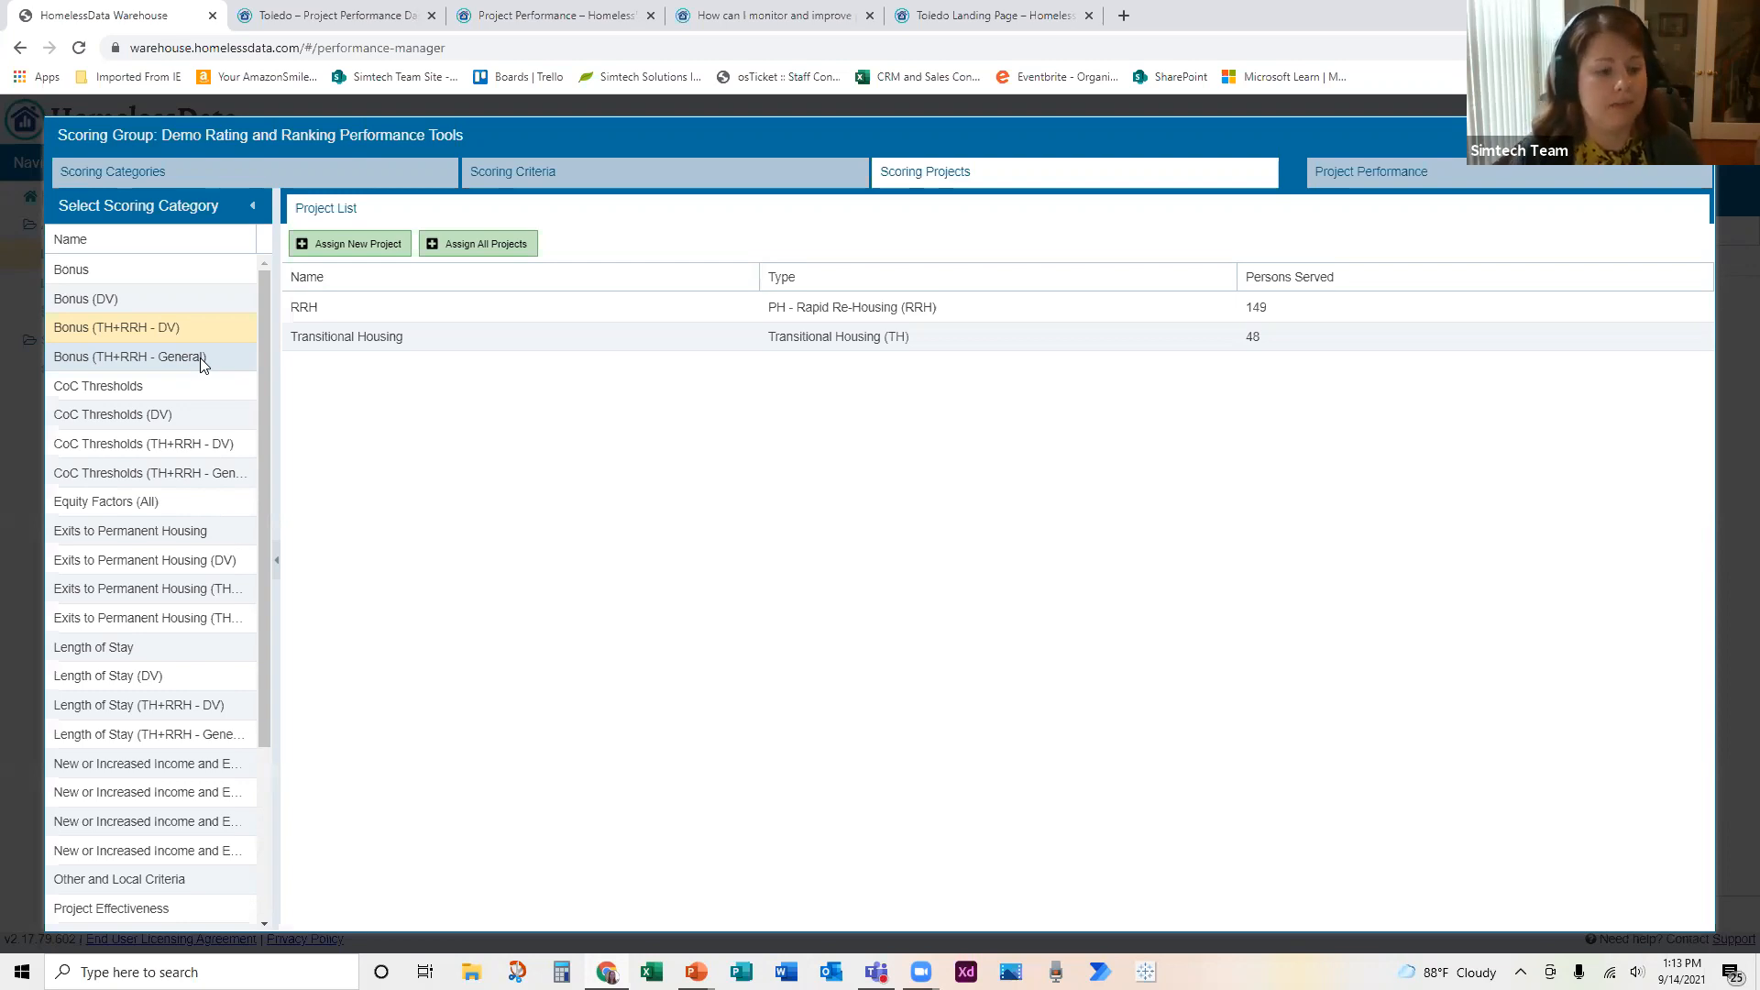
pyautogui.click(198, 590)
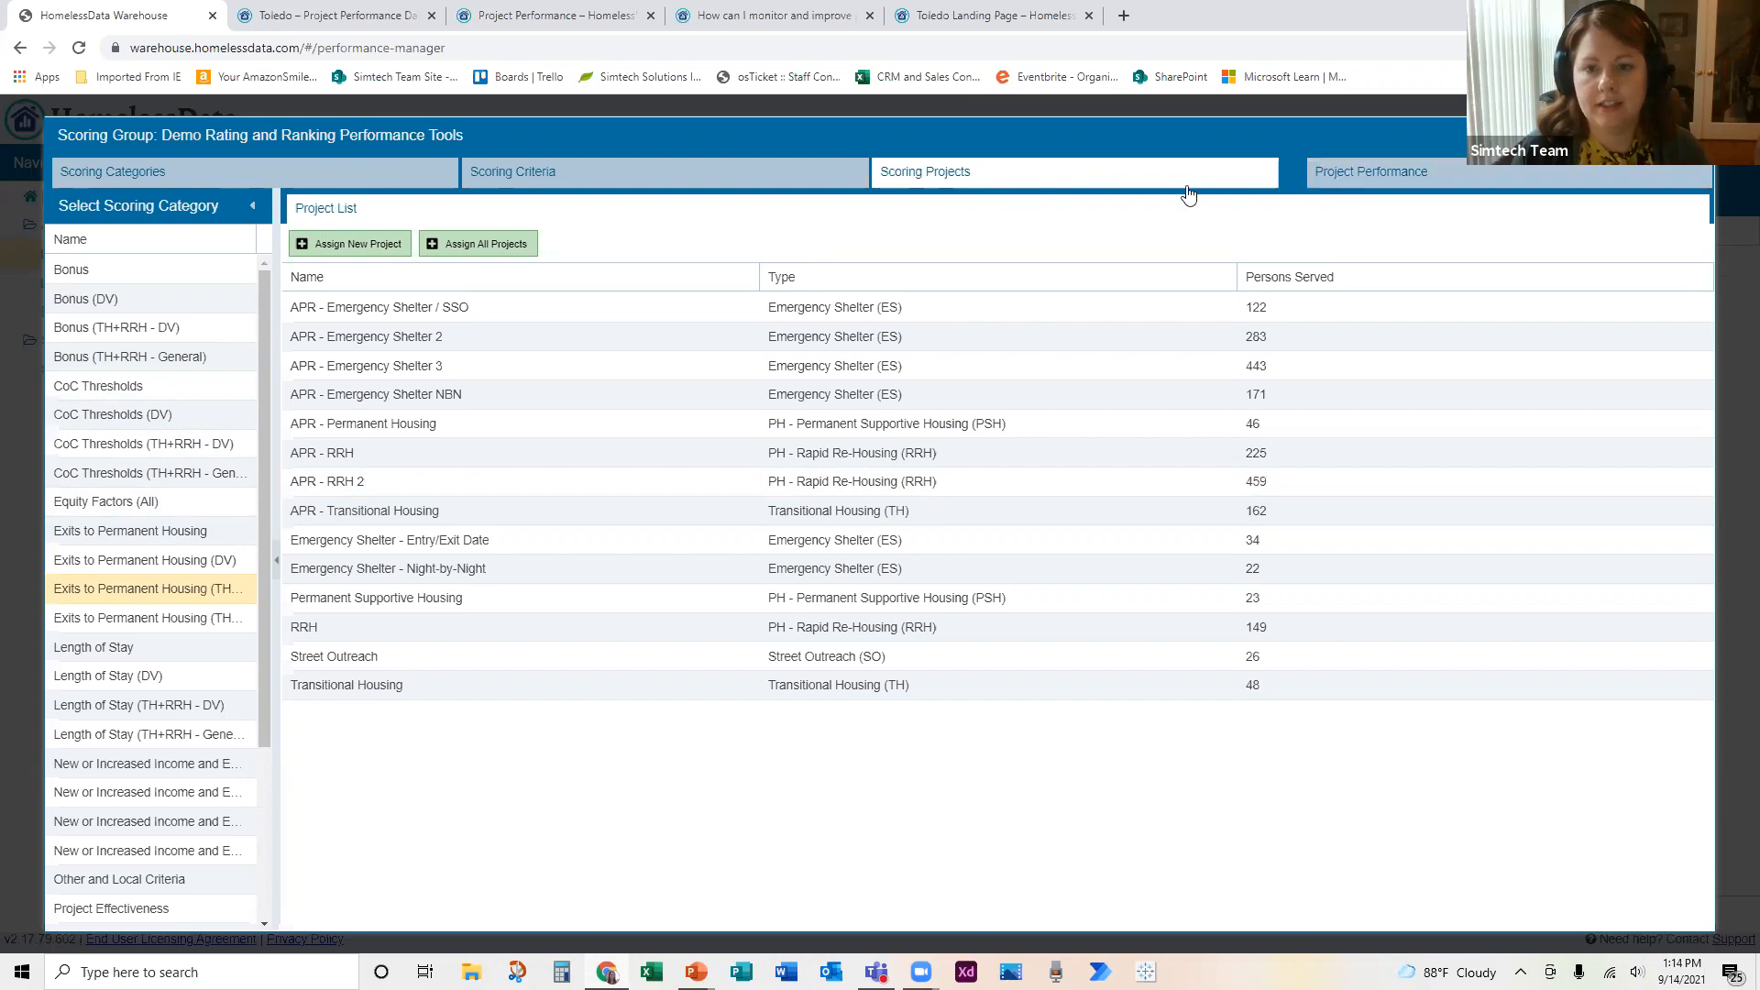
# Step: View the scoring group's project ranking and open the detailed project scoring for APR - RRH
pyautogui.click(1353, 178)
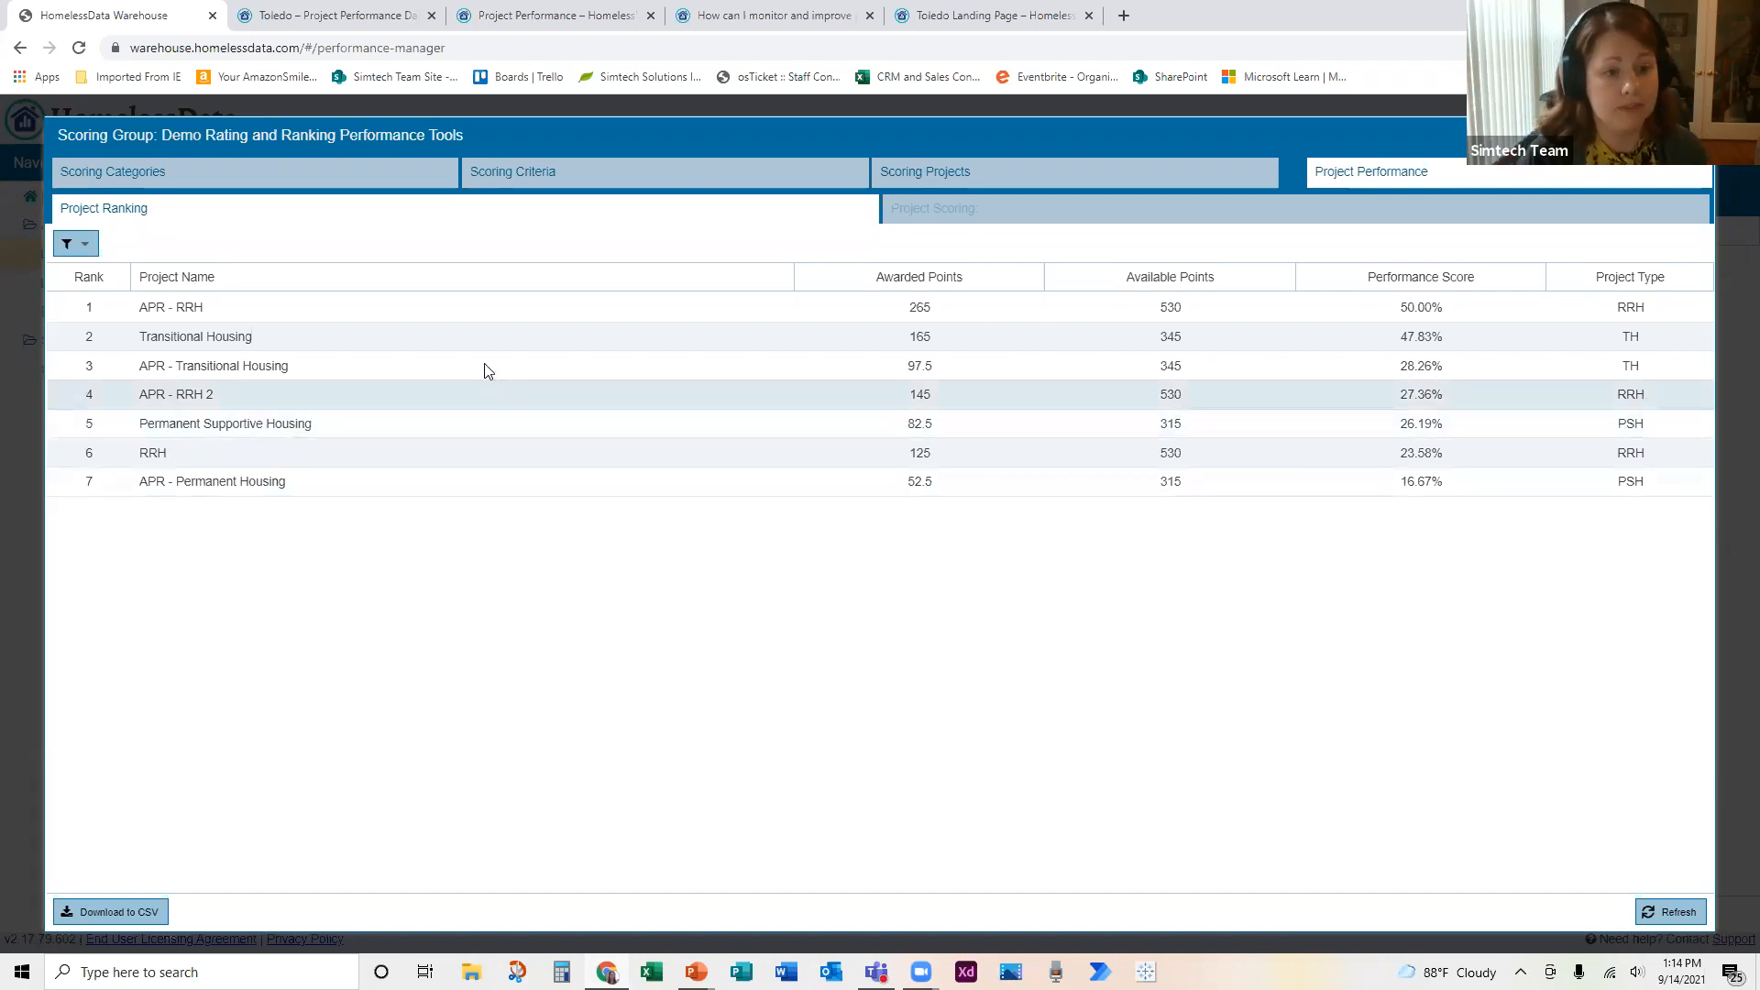
pyautogui.click(777, 299)
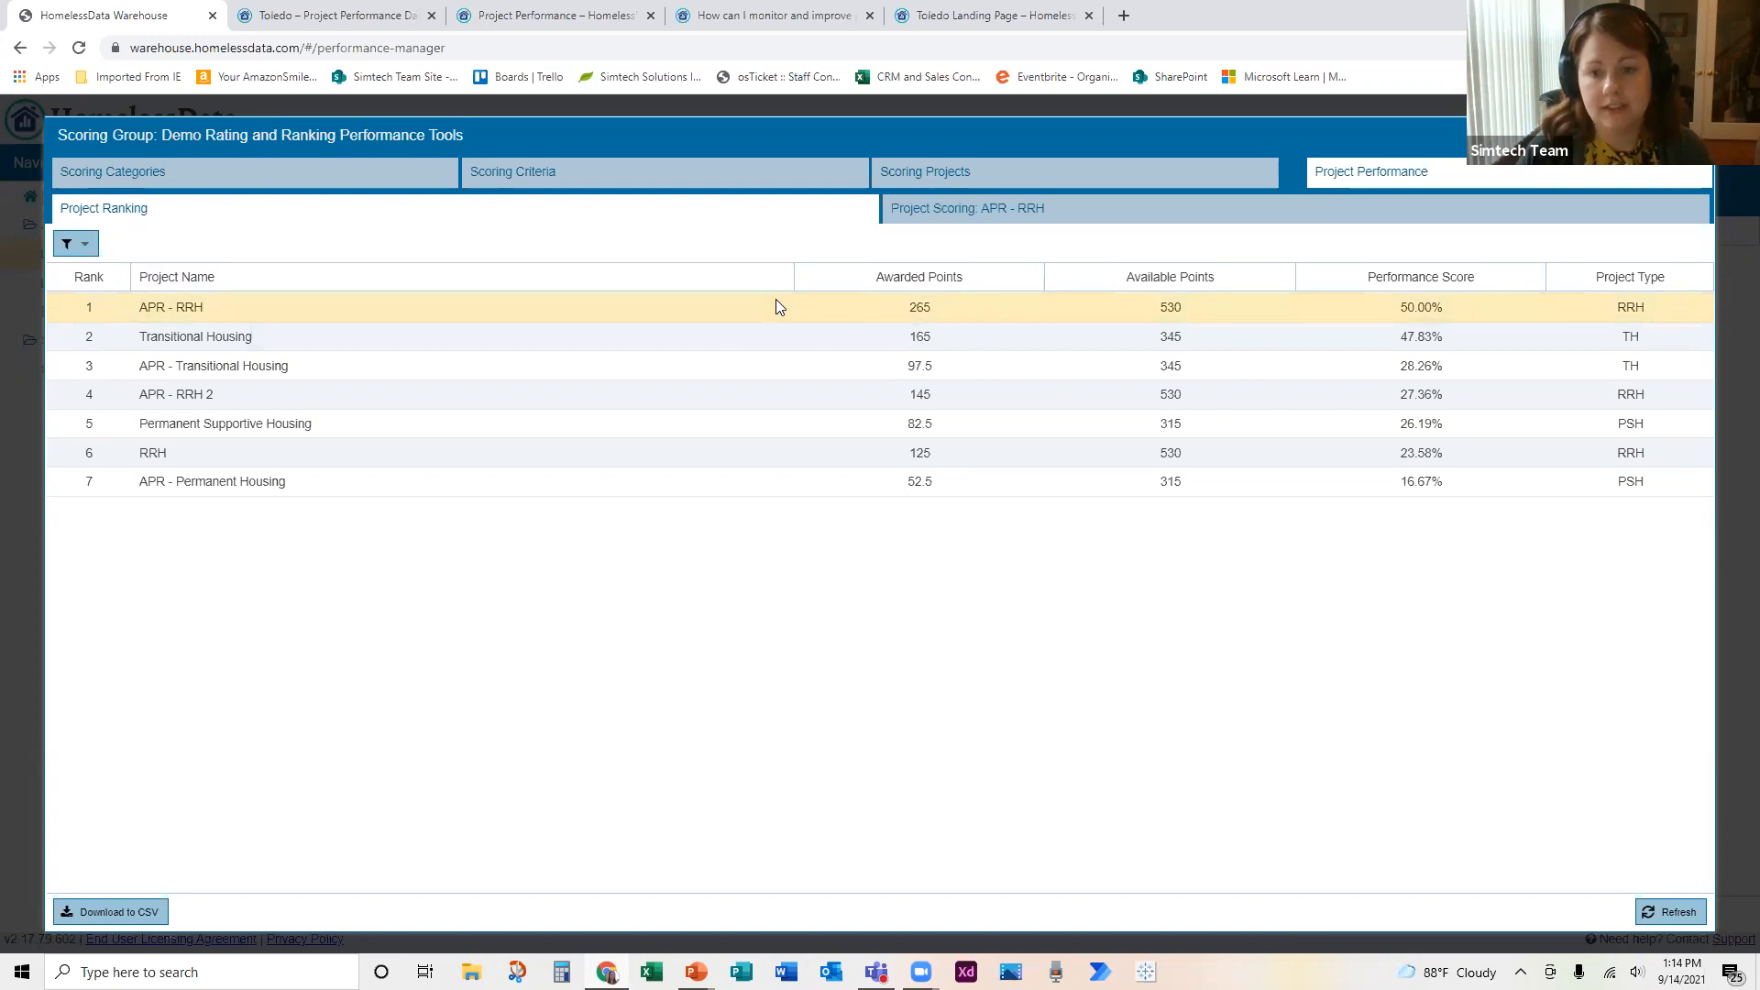
pyautogui.click(1041, 219)
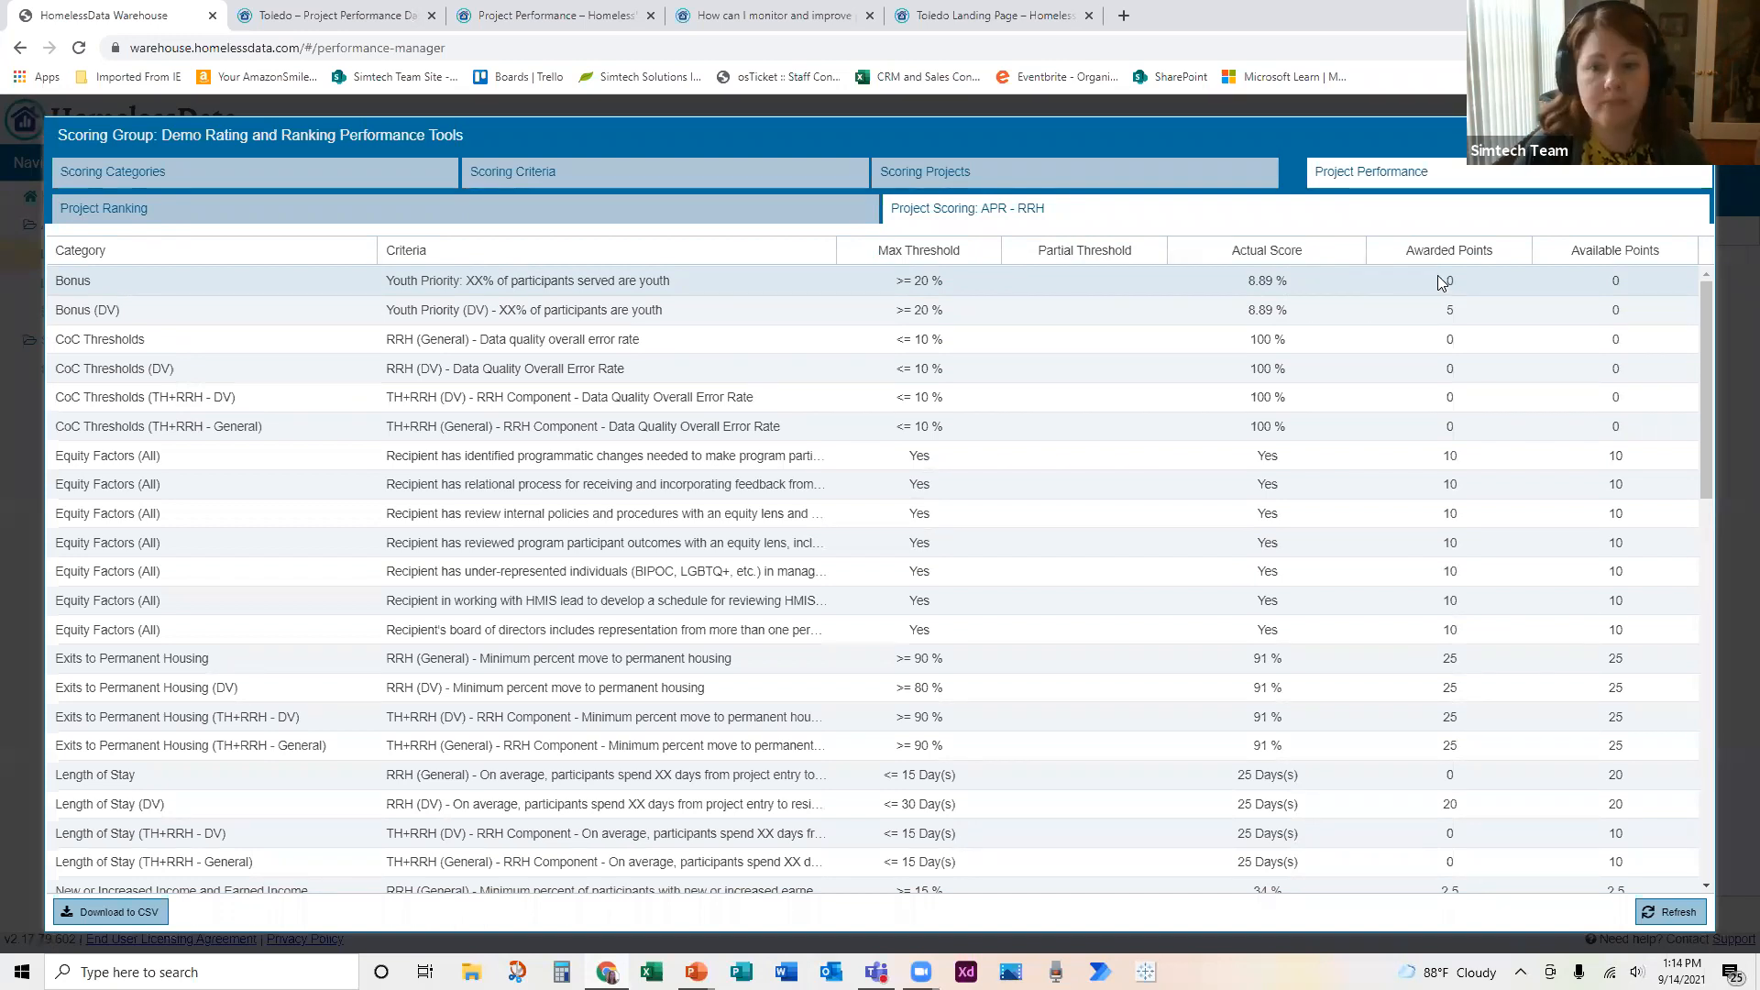
# Step: Show the Avg Score by Project Type column in the APR - RRH project scoring table
pyautogui.click(826, 260)
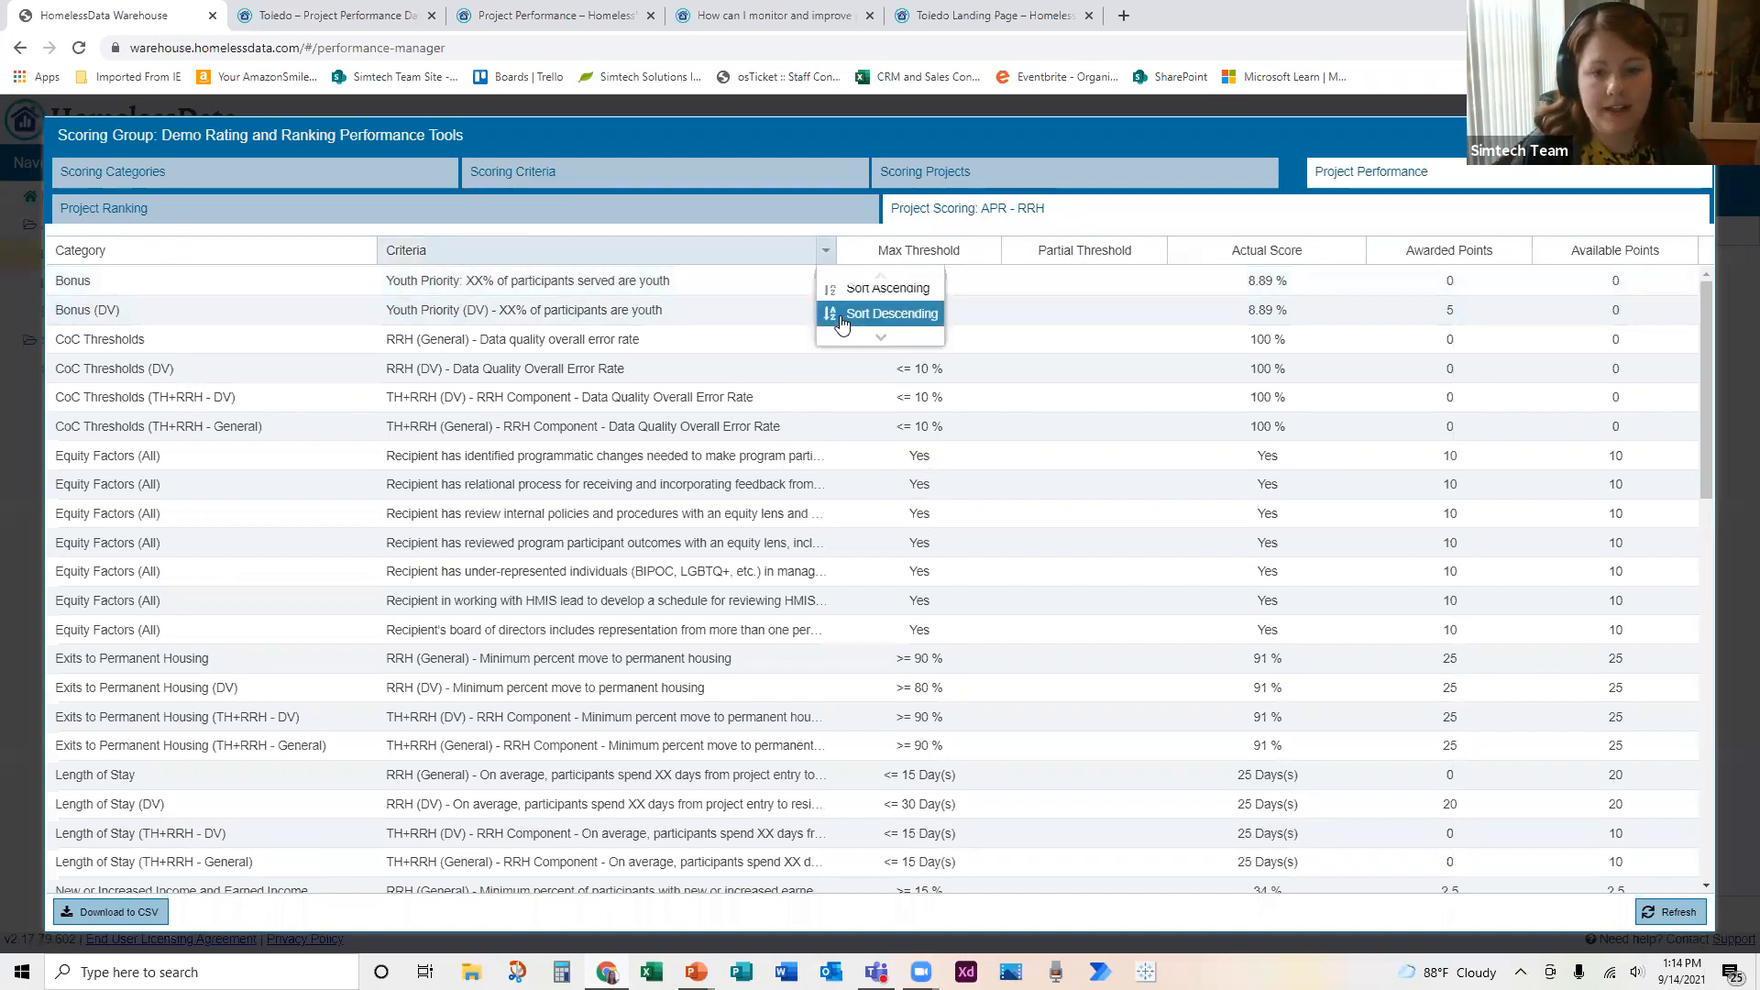
pyautogui.moveTo(906, 318)
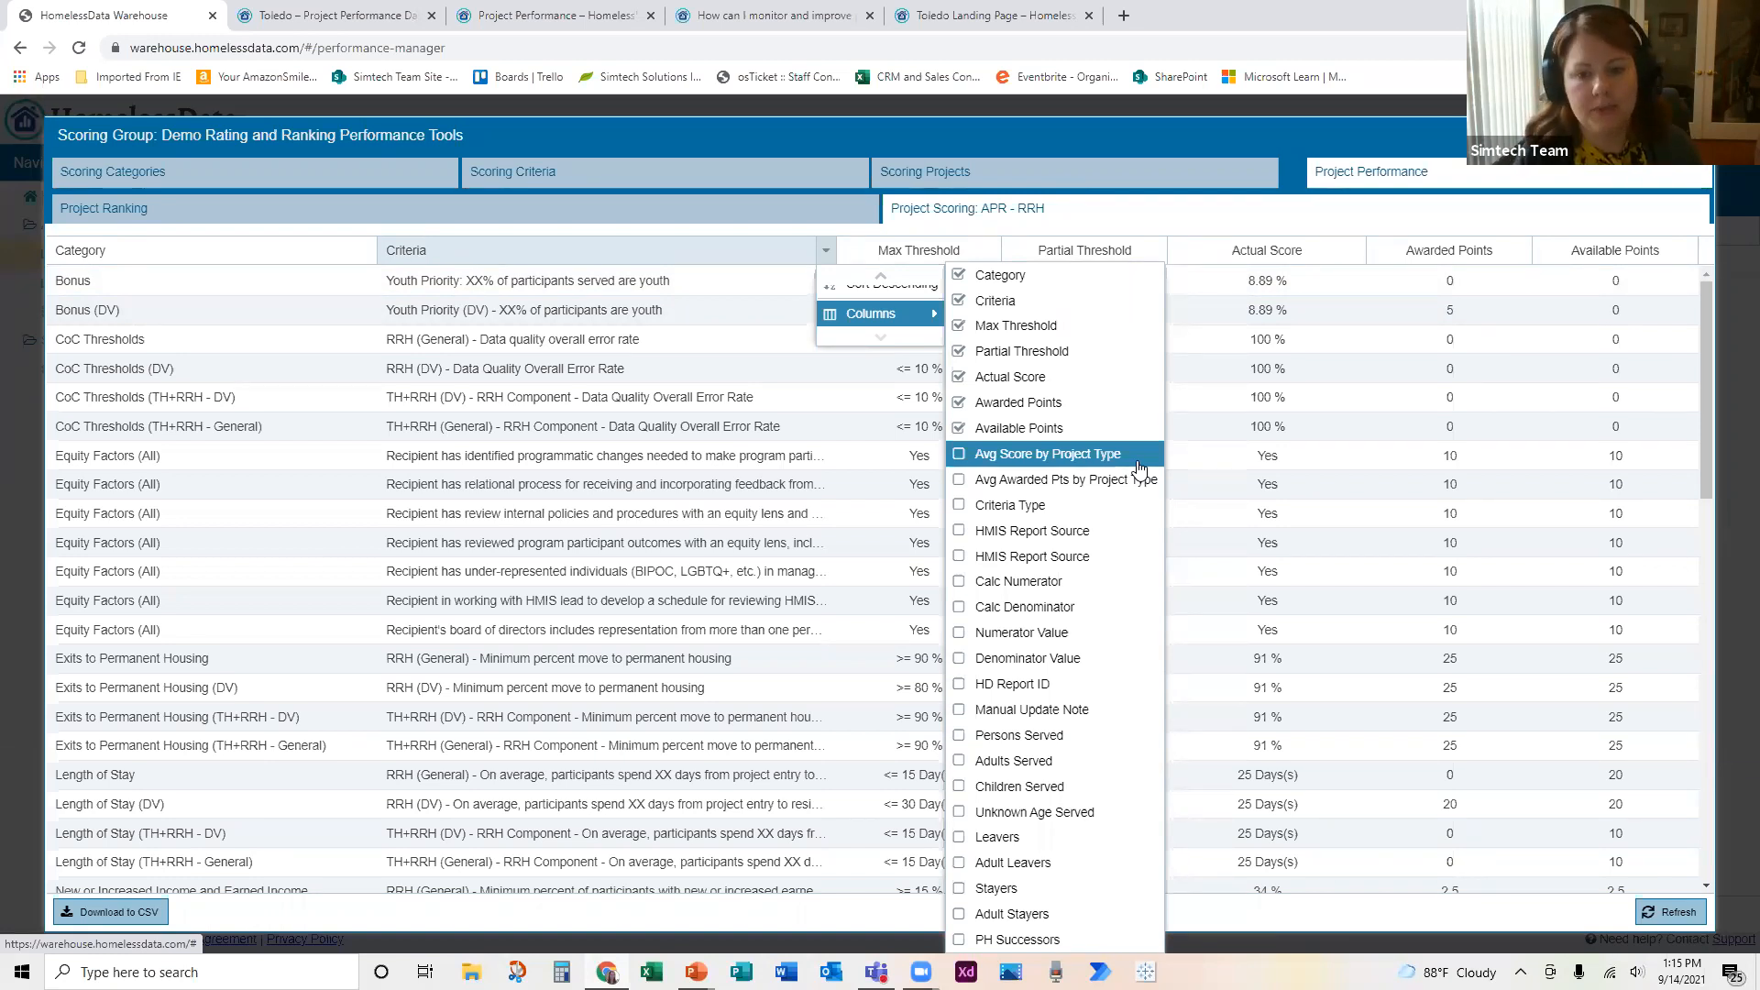
pyautogui.click(959, 455)
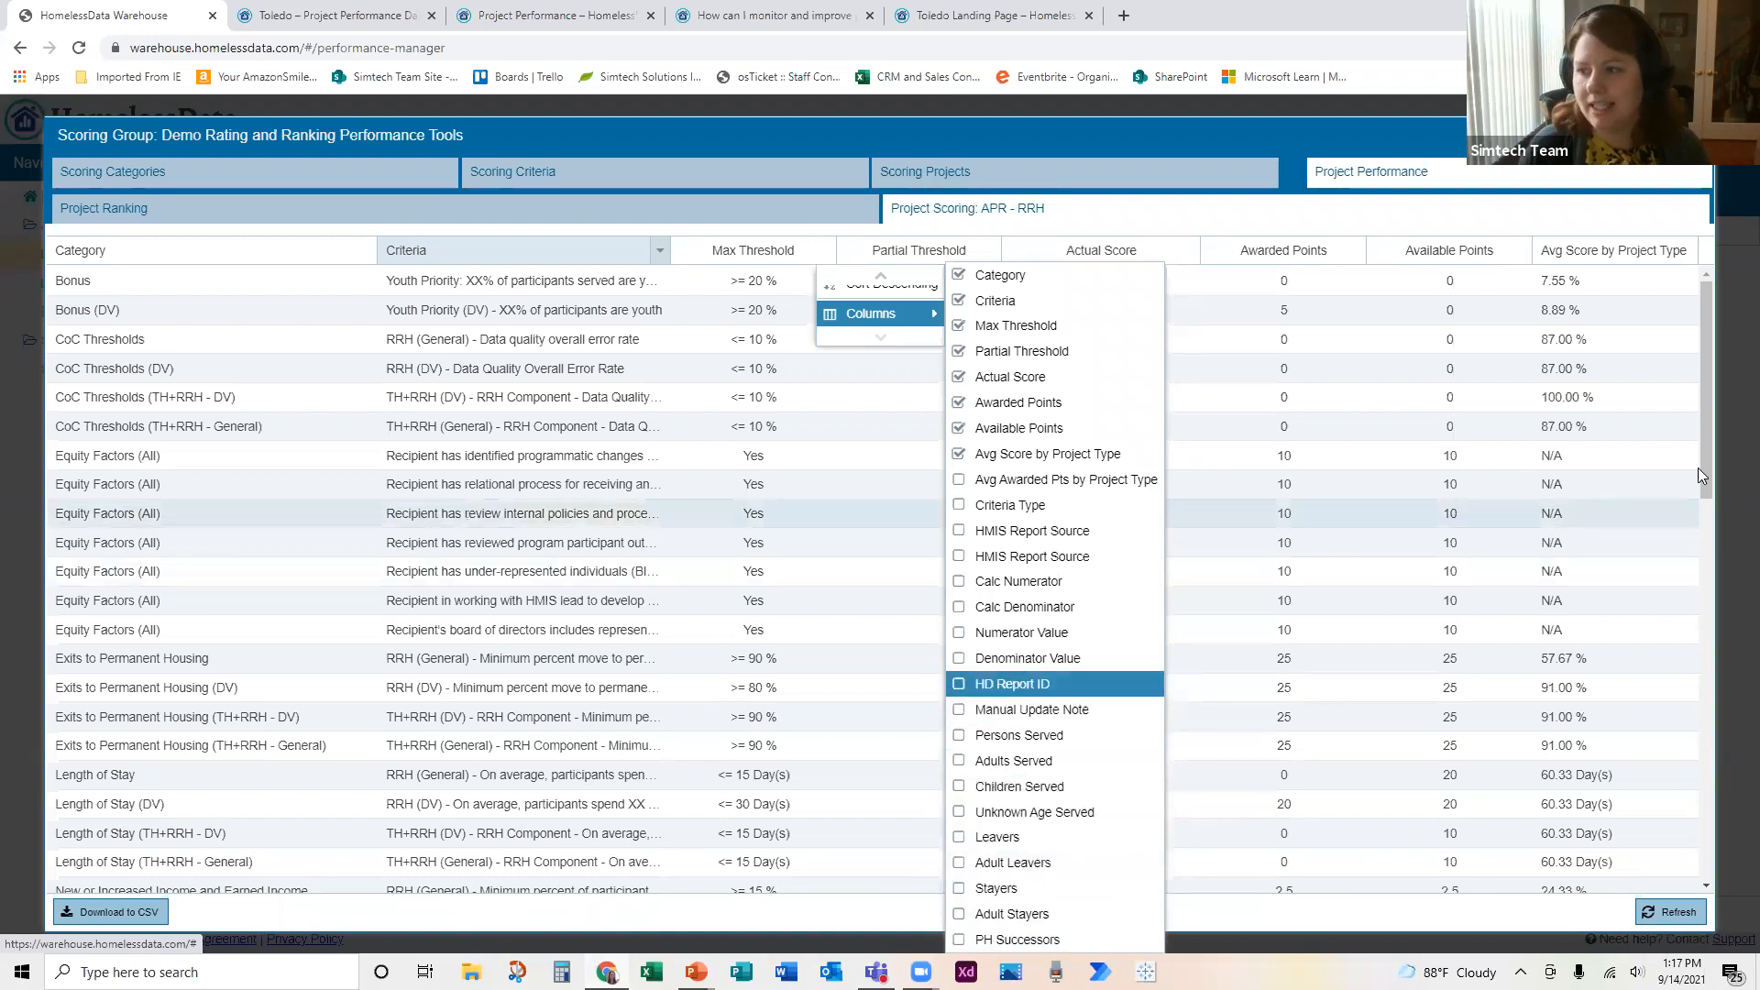
pyautogui.click(1753, 476)
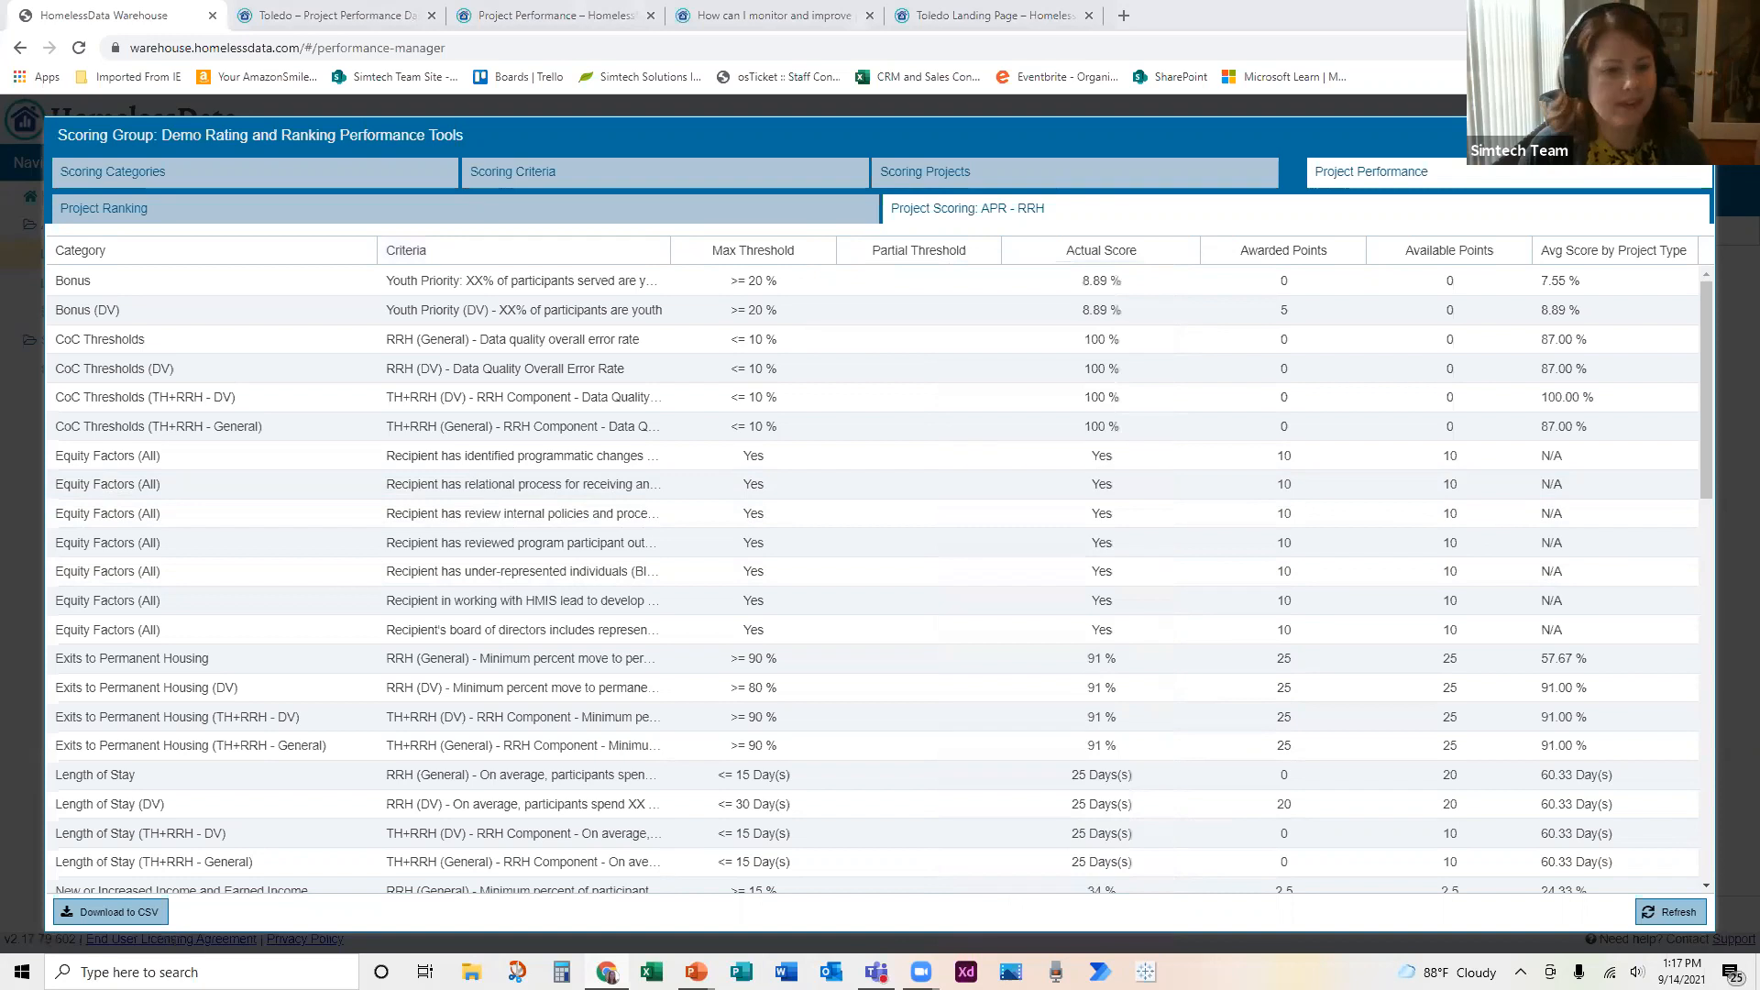
# Step: Set the actual score of APR - RRH's Bonus youth priority criterion to 15, giving "Data edit" as the reason, and save
pyautogui.click(197, 289)
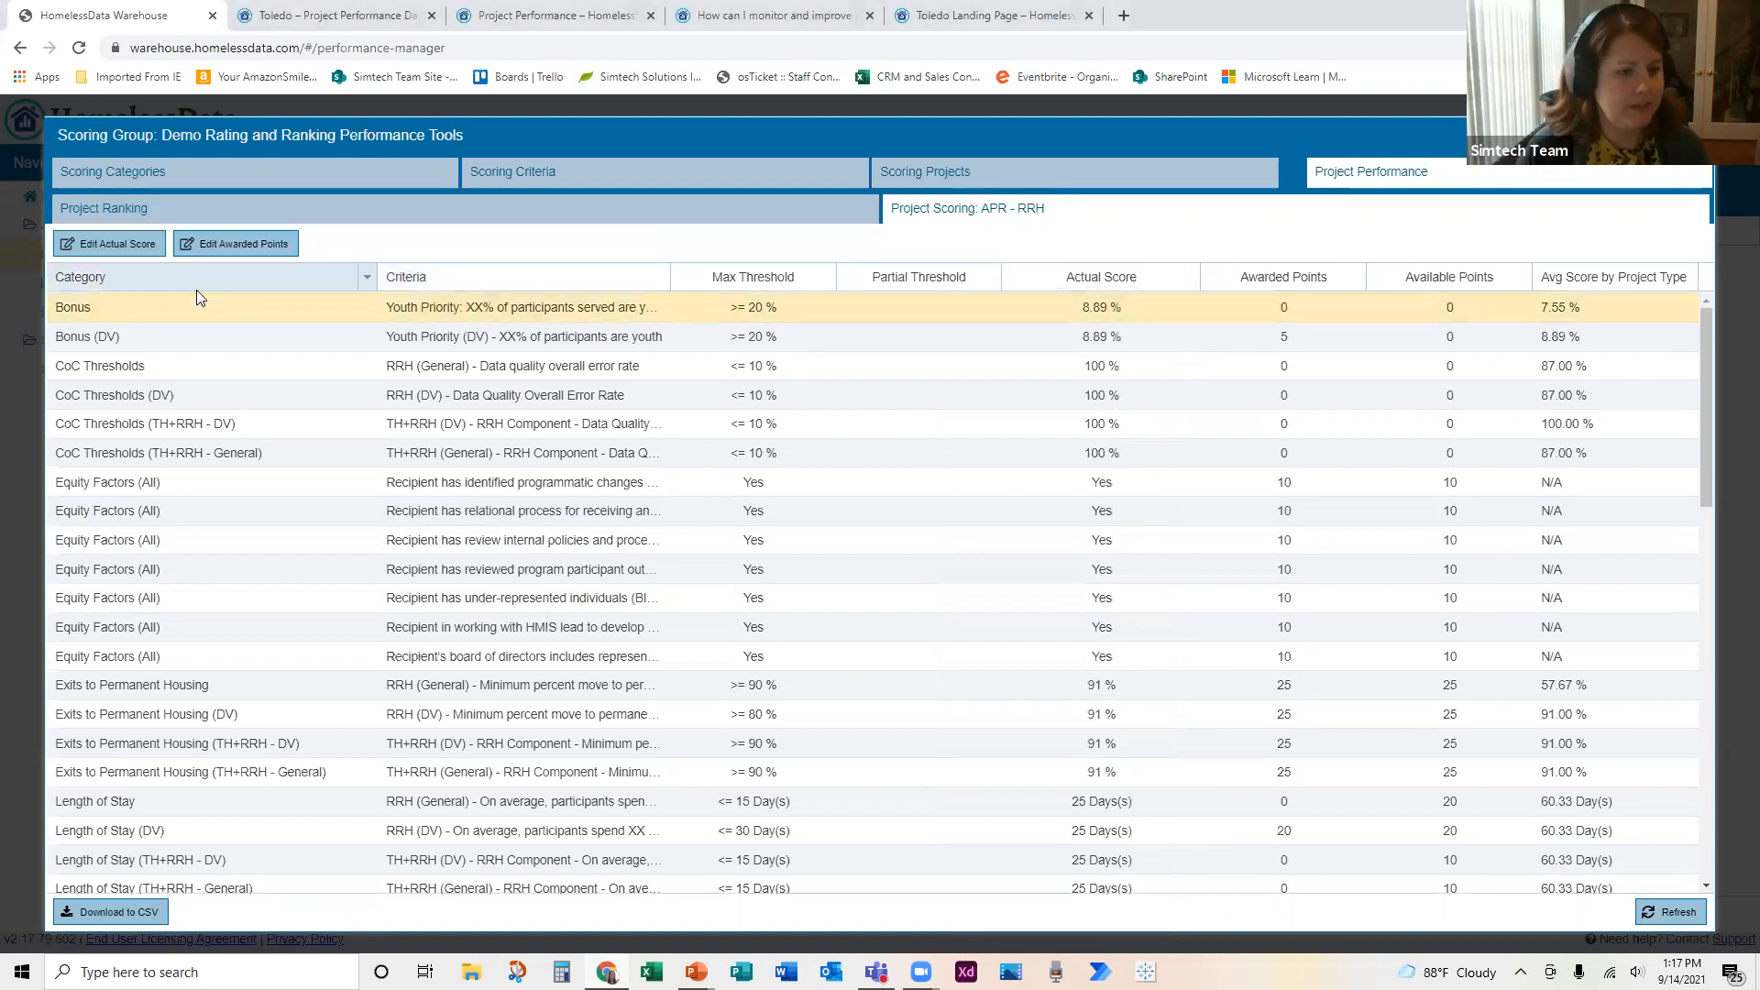
pyautogui.click(111, 249)
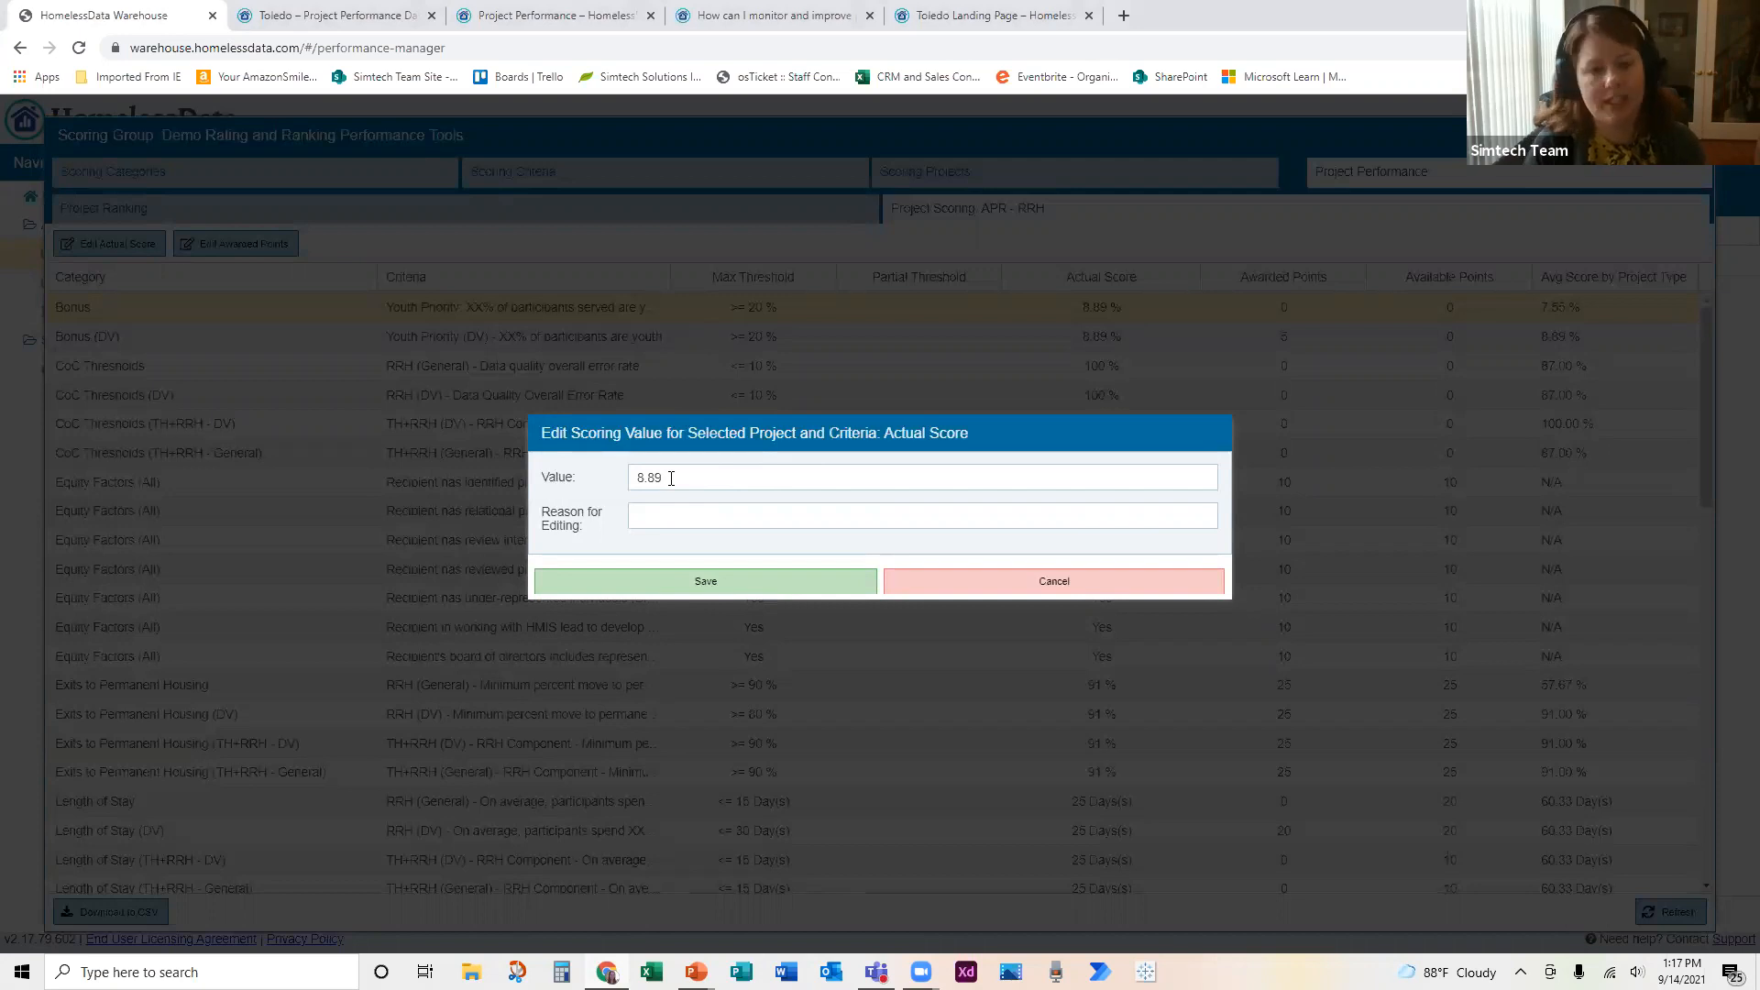
pyautogui.moveTo(671, 477); pyautogui.dragTo(548, 500)
pyautogui.write('15')
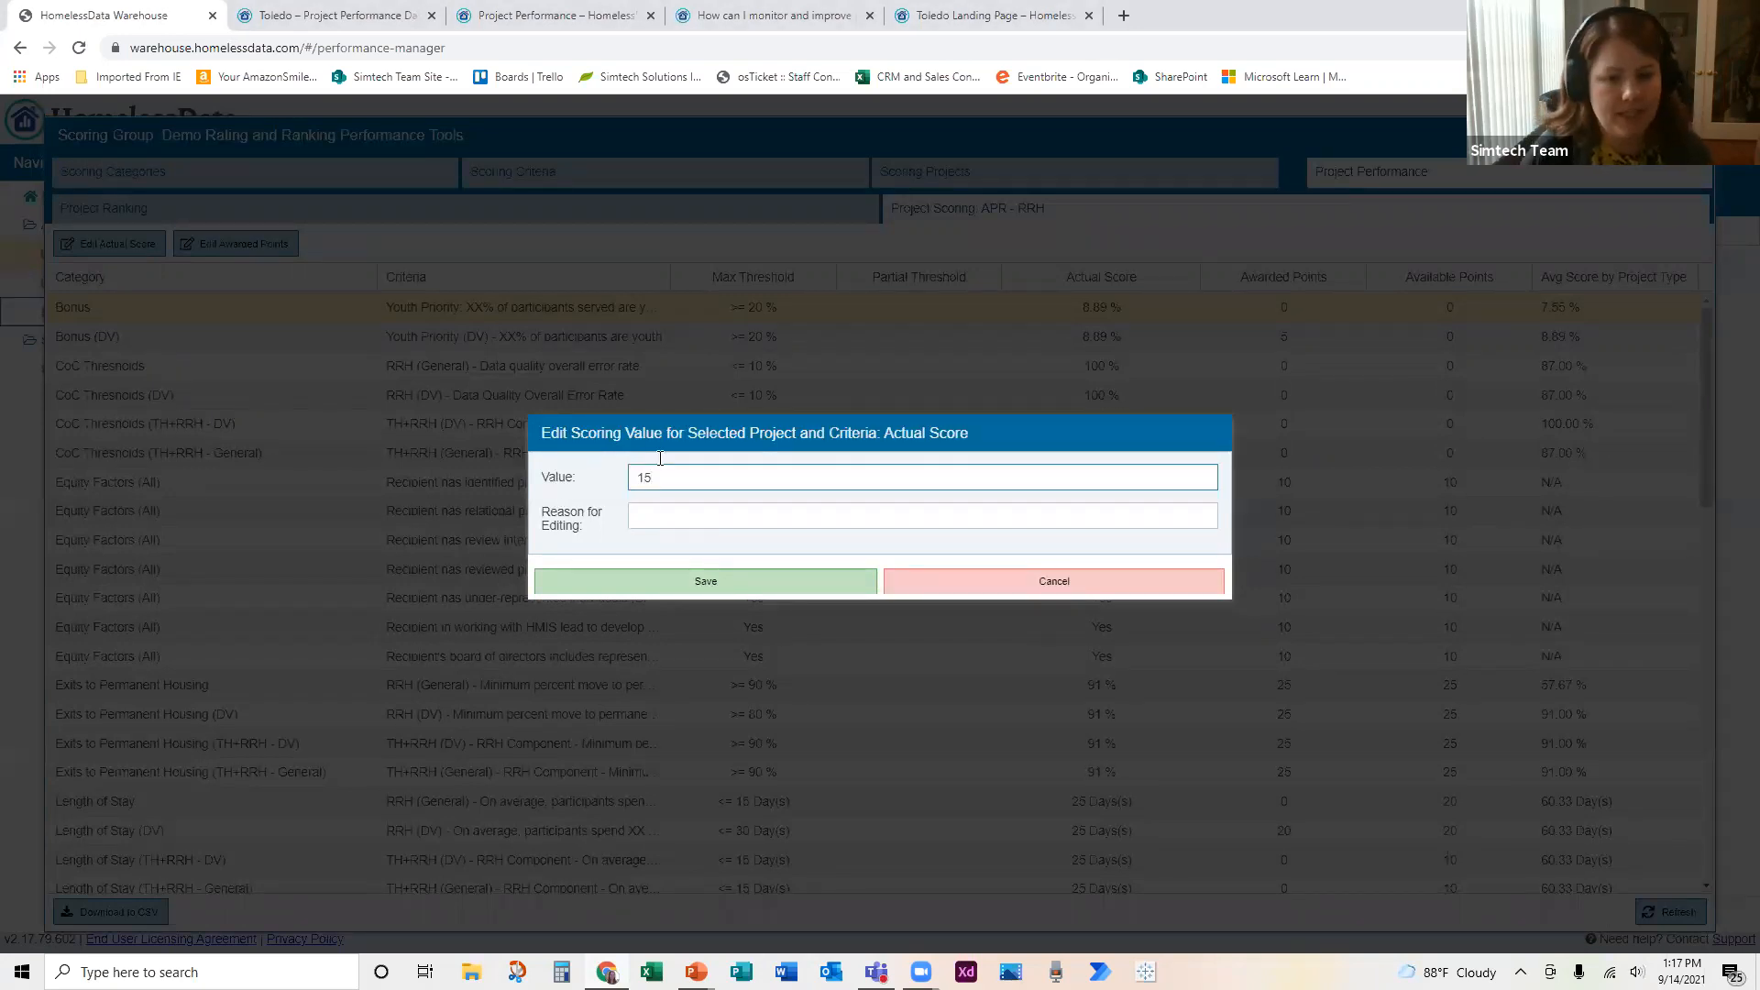
pyautogui.click(703, 519)
pyautogui.write('Data edit')
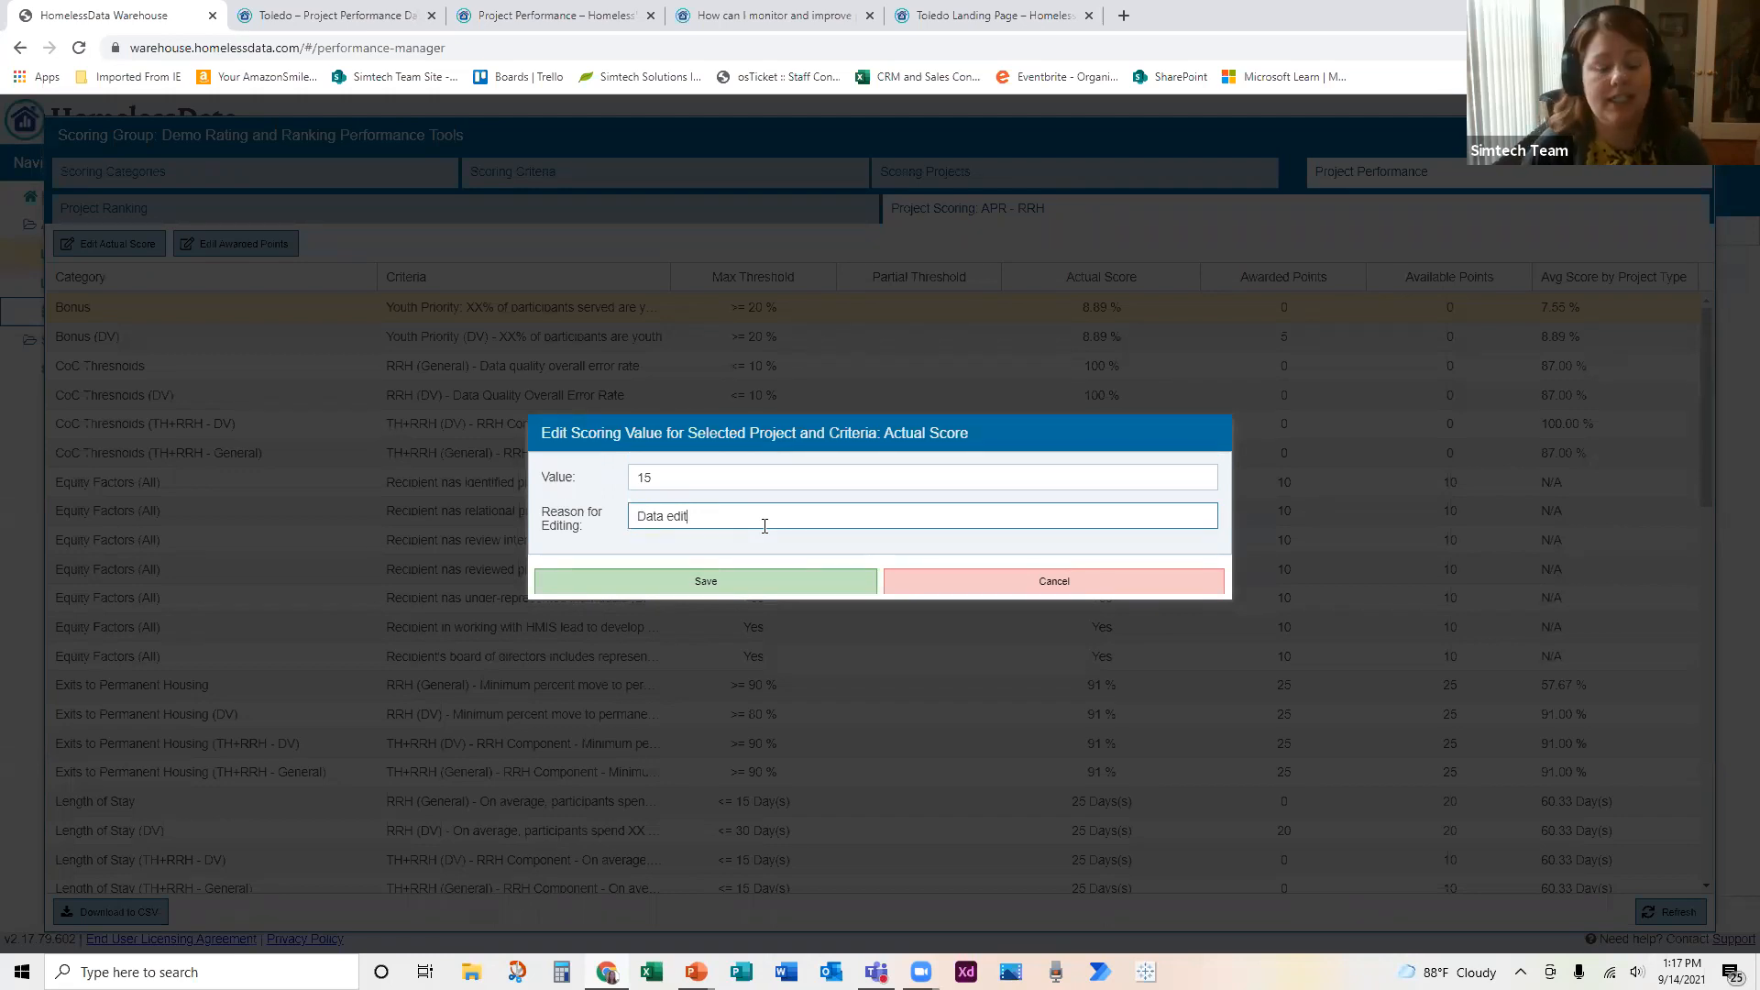
pyautogui.click(740, 580)
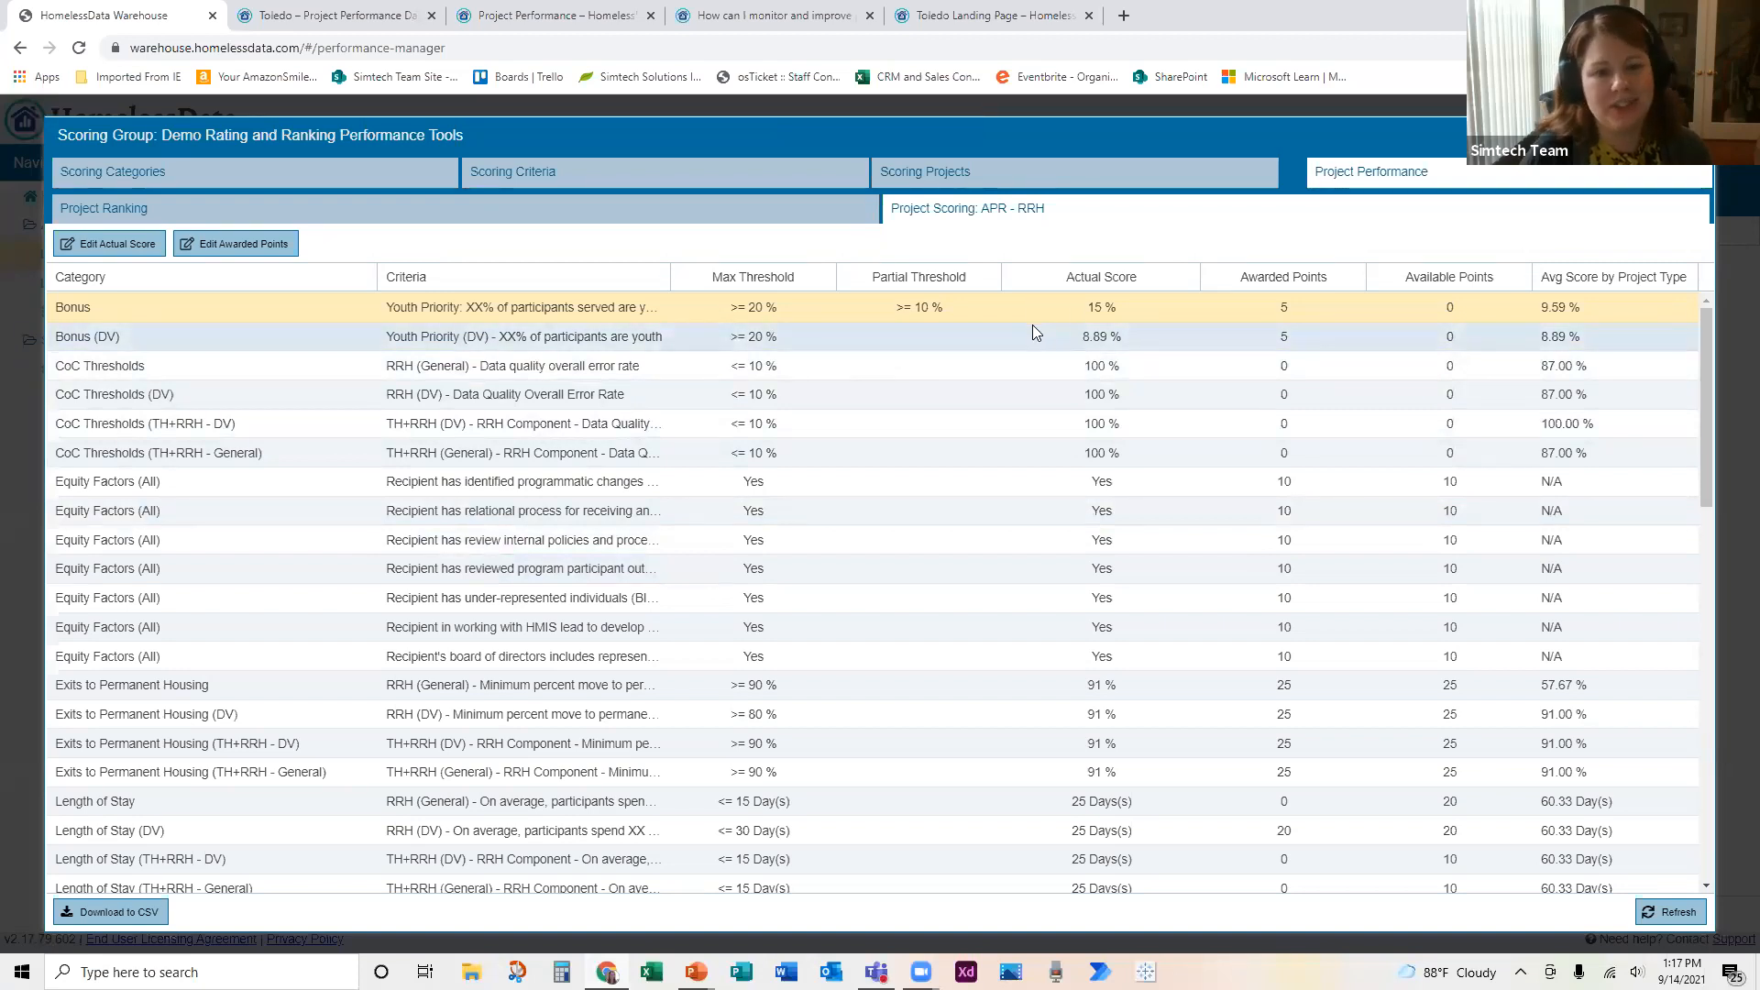
# Step: Set the awarded points of APR - RRH's Bonus (DV) youth priority criterion to 10 with the reason "argued for points", and save
pyautogui.click(284, 325)
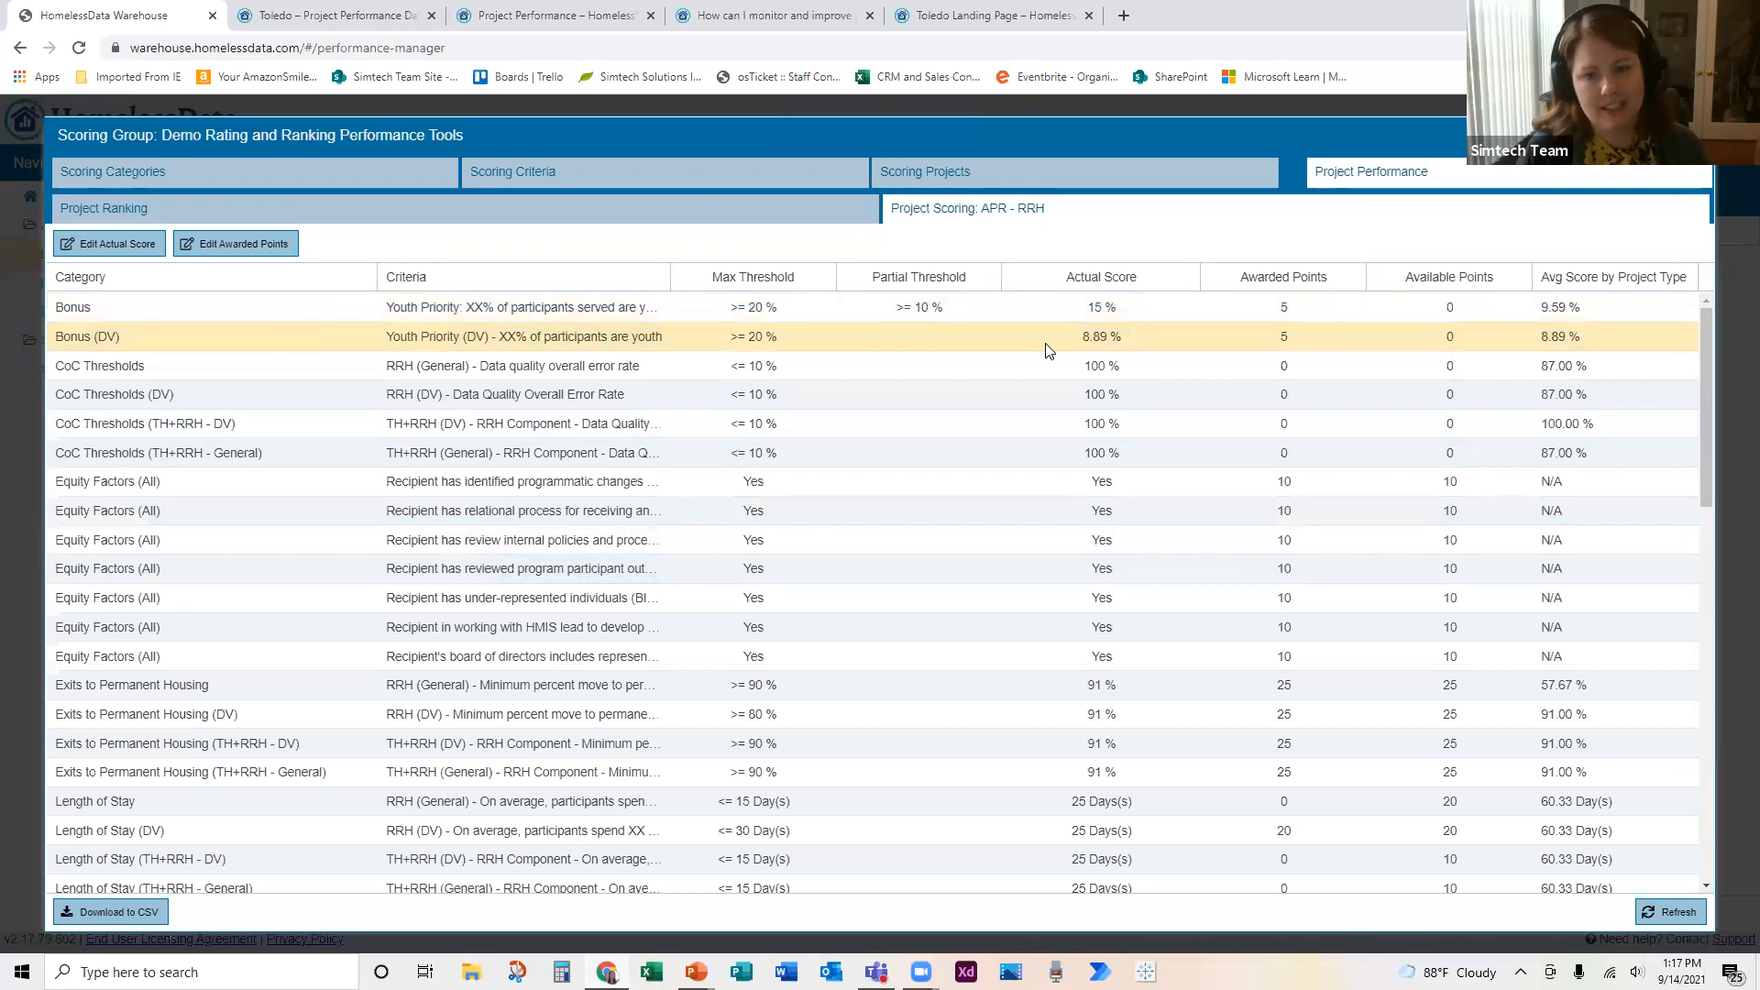
pyautogui.click(261, 256)
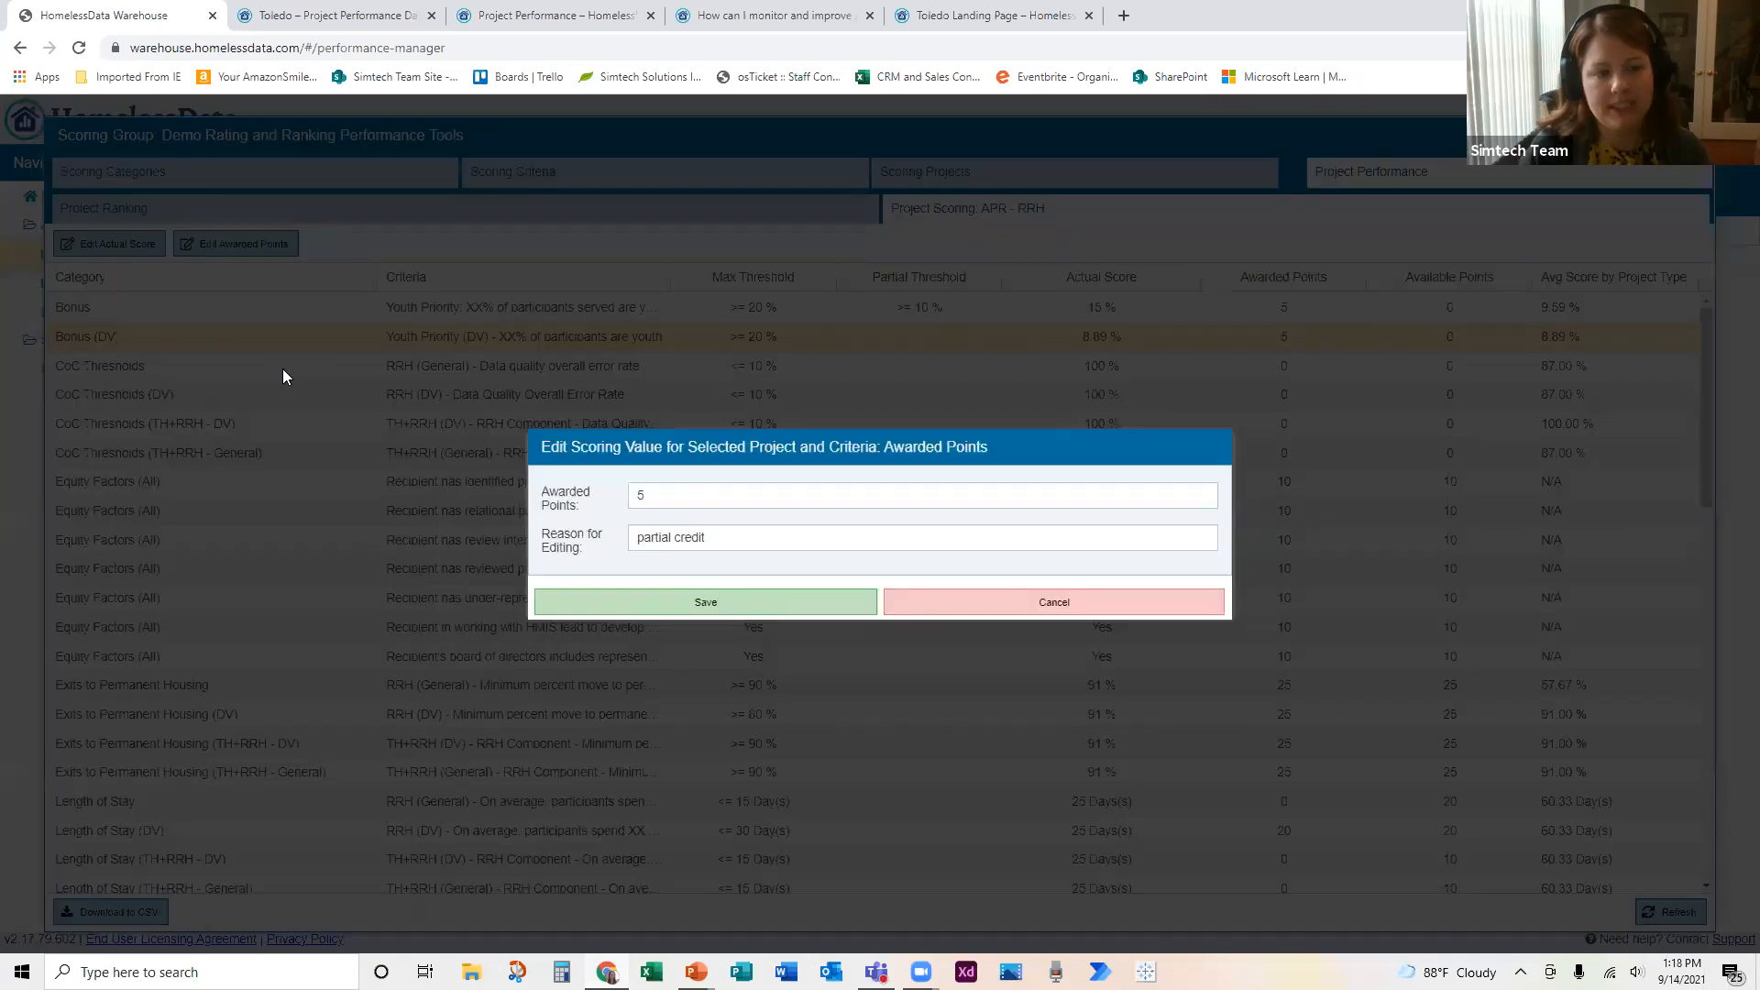
pyautogui.click(656, 495)
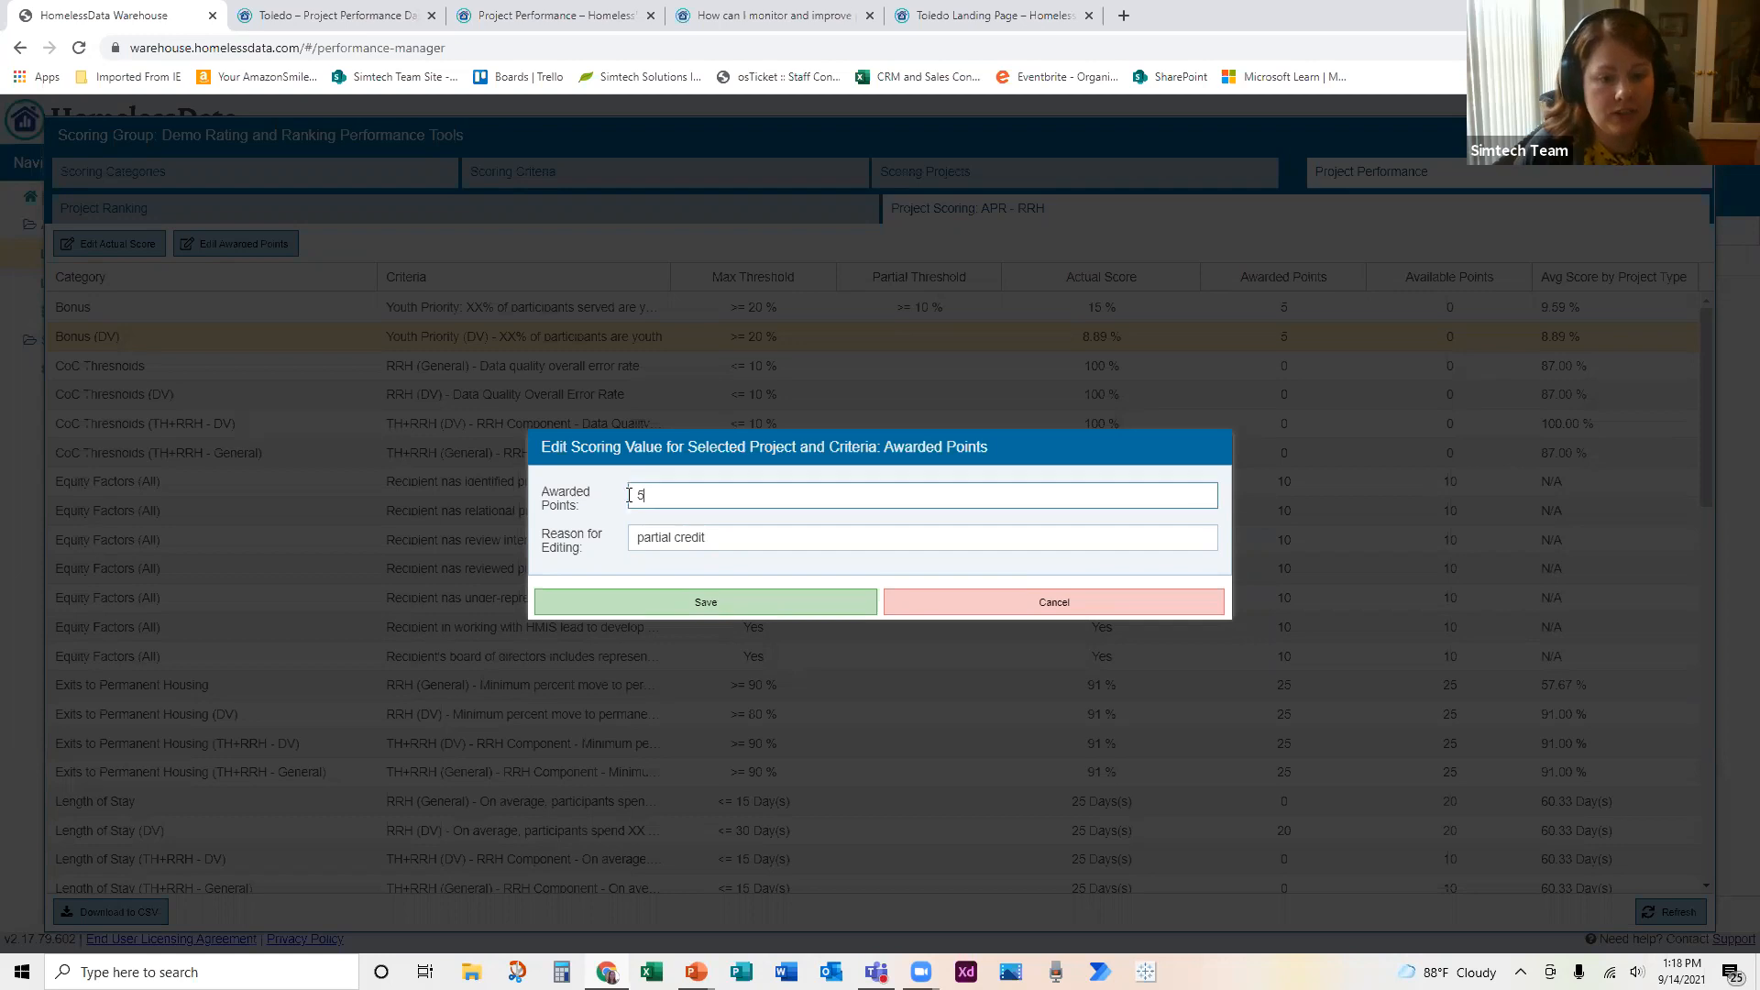
pyautogui.write('10')
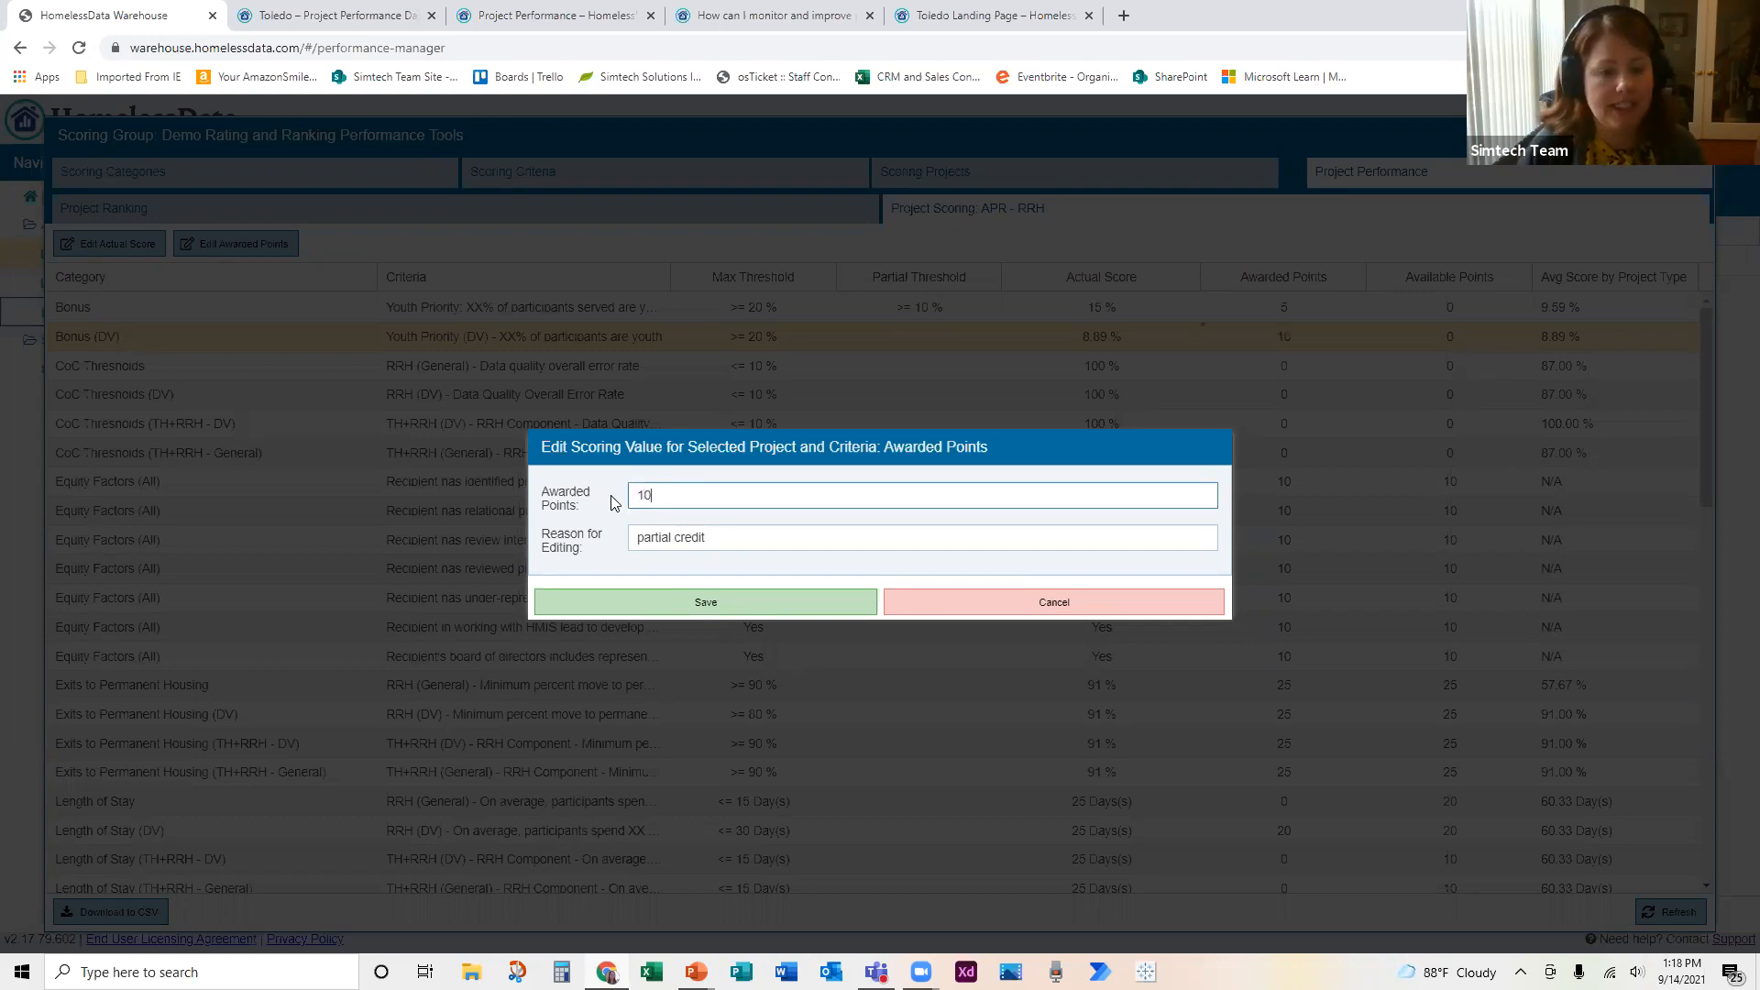
pyautogui.moveTo(711, 539); pyautogui.dragTo(458, 559)
pyautogui.write('argued for points')
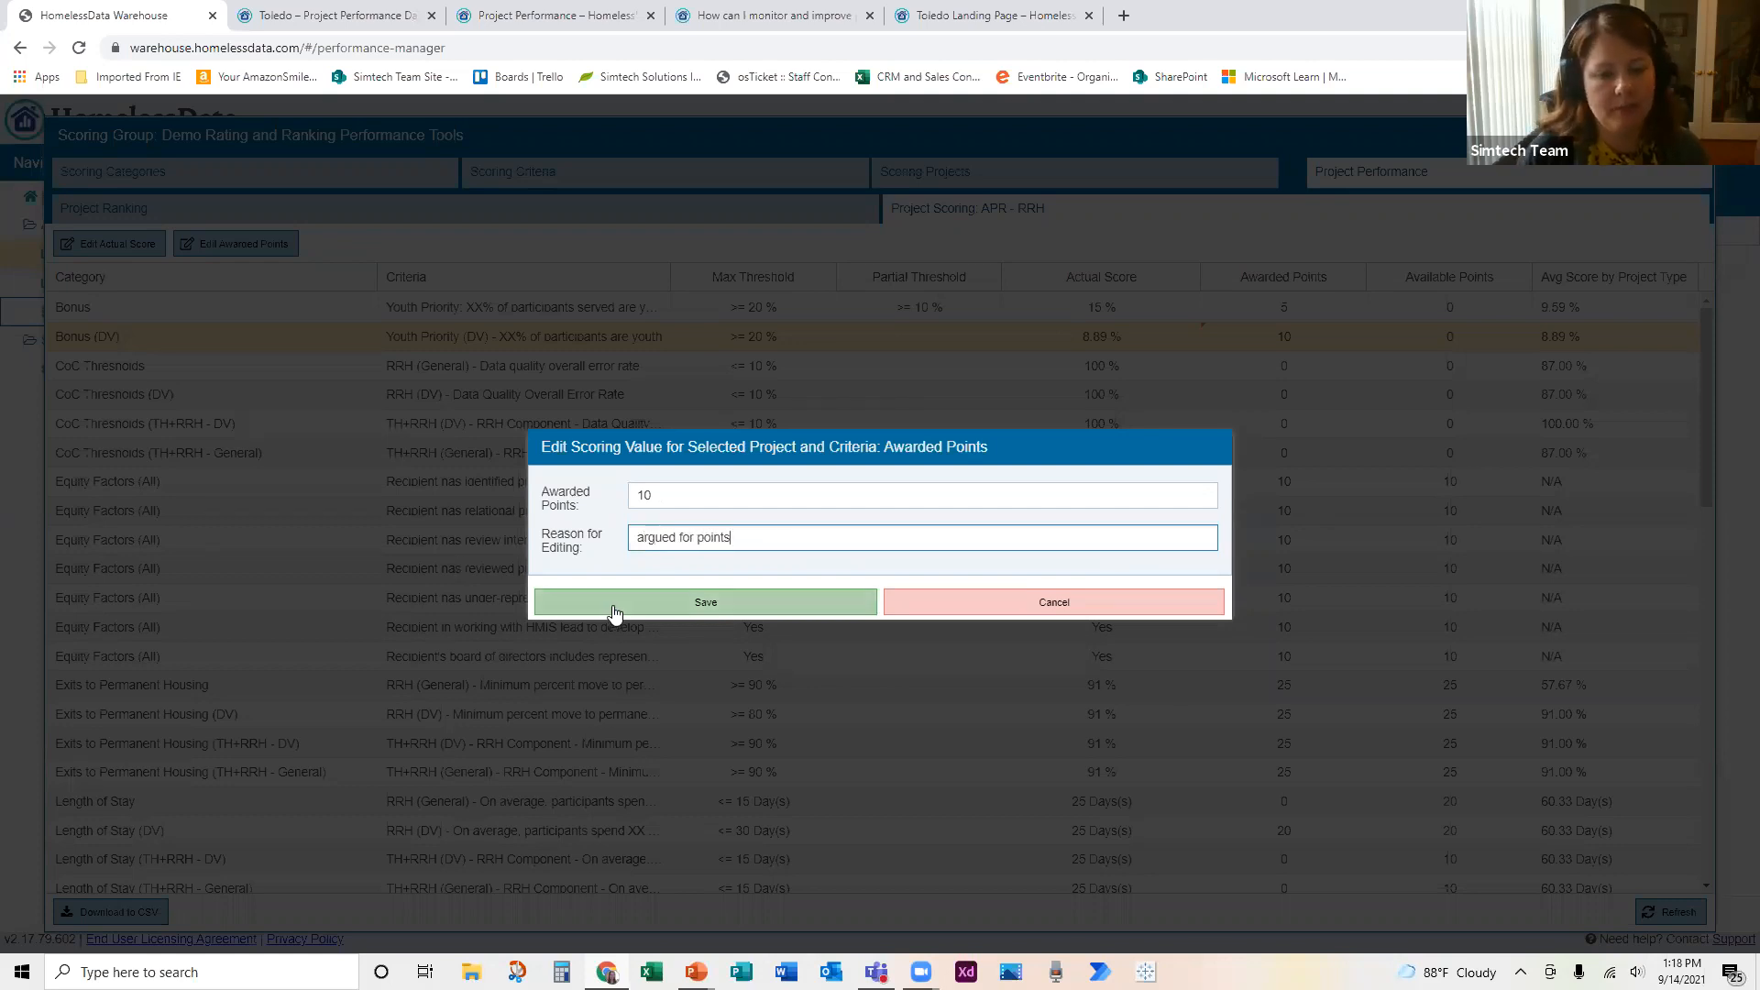
pyautogui.click(614, 609)
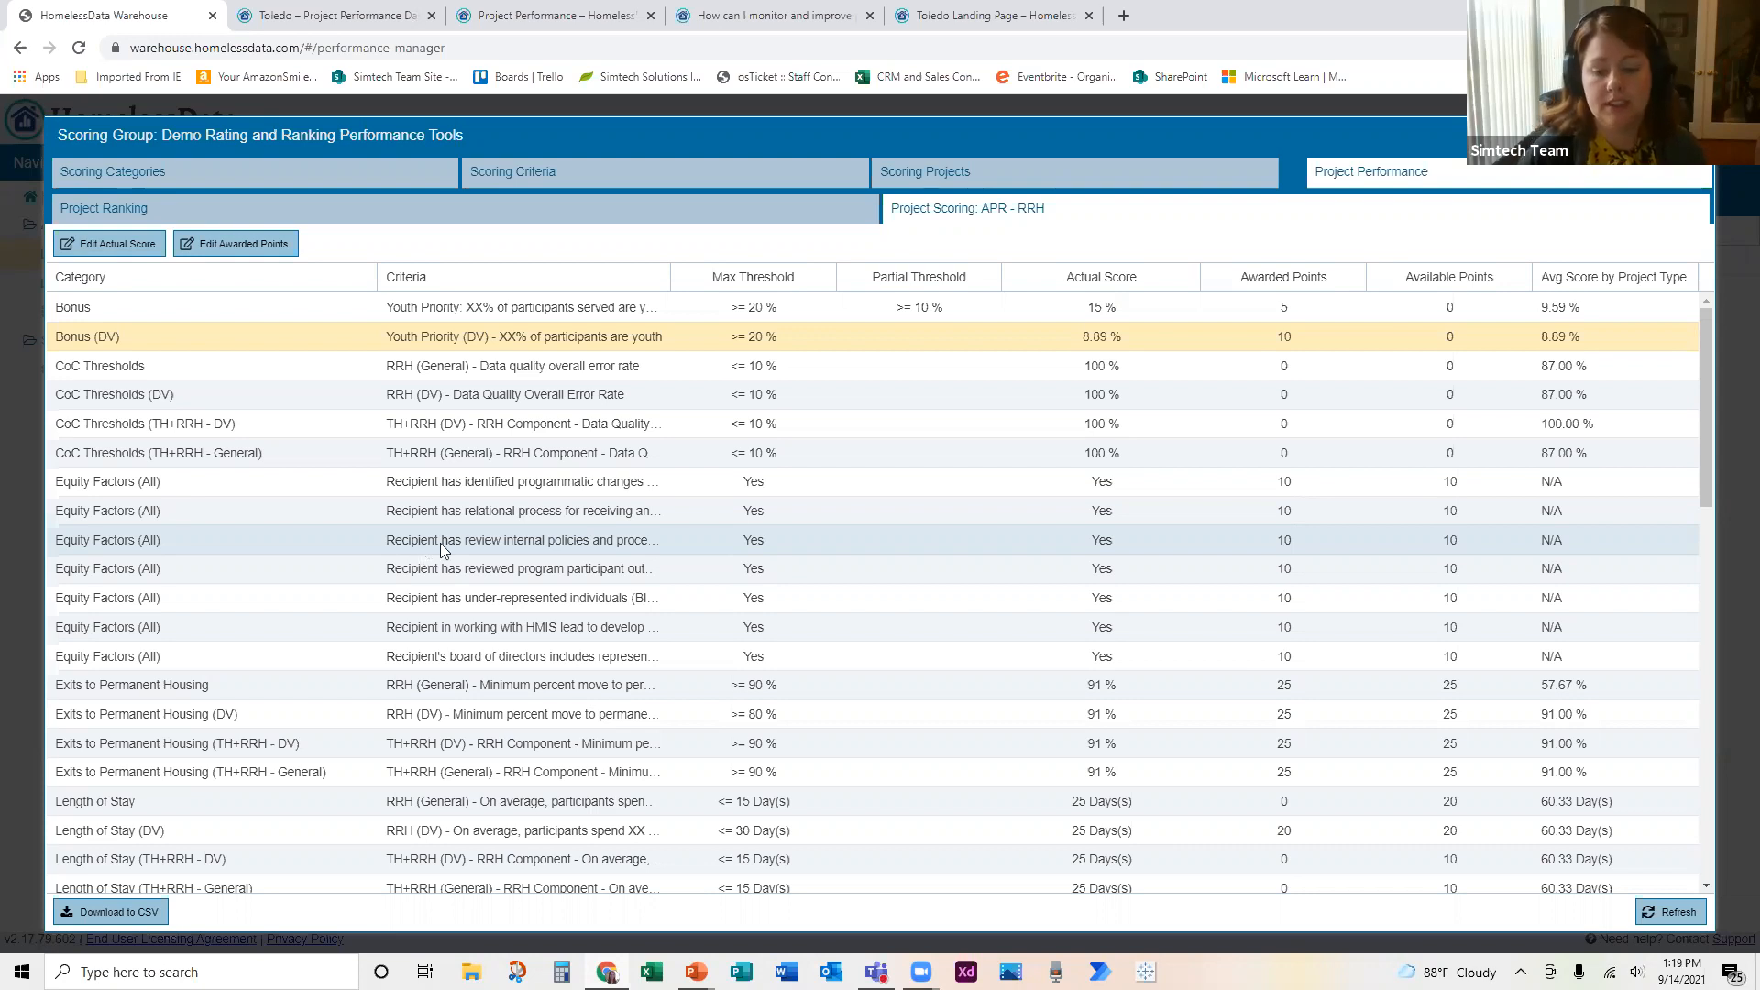
# Step: Review the remaining criteria scores, awarded points and project-type averages in the APR - RRH project scoring table
pyautogui.scroll(-6, 776, 546)
pyautogui.scroll(-5, 776, 547)
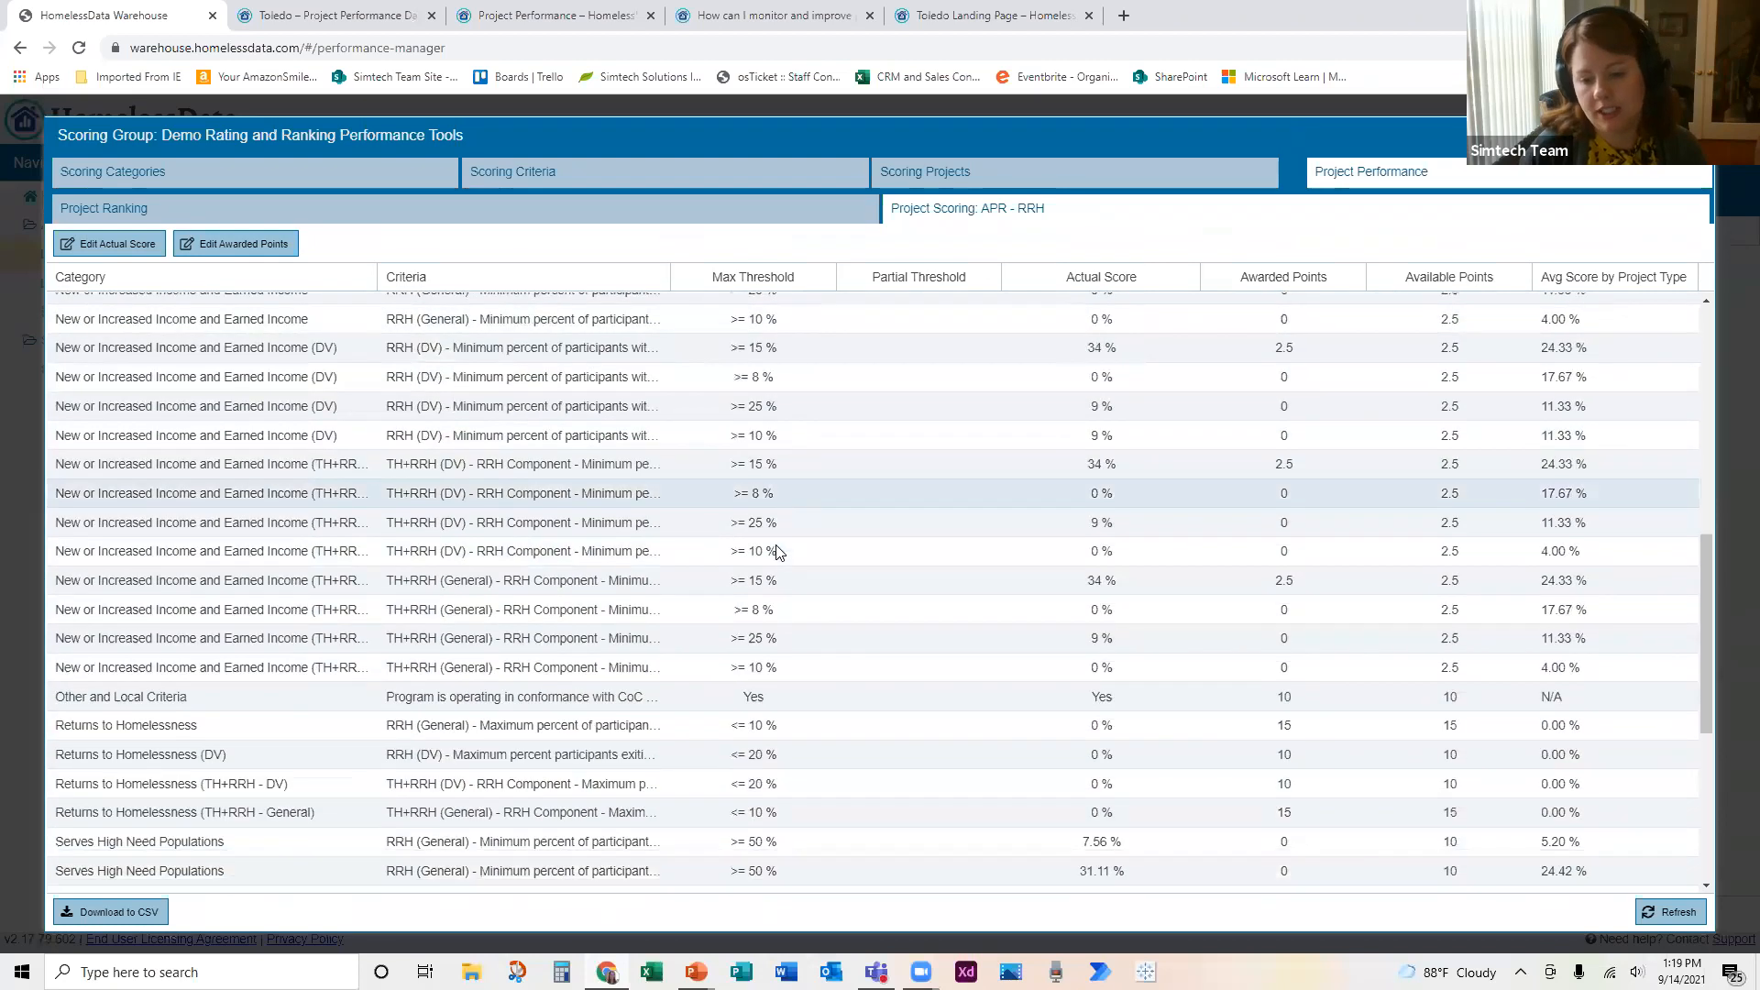
pyautogui.scroll(-1, 778, 551)
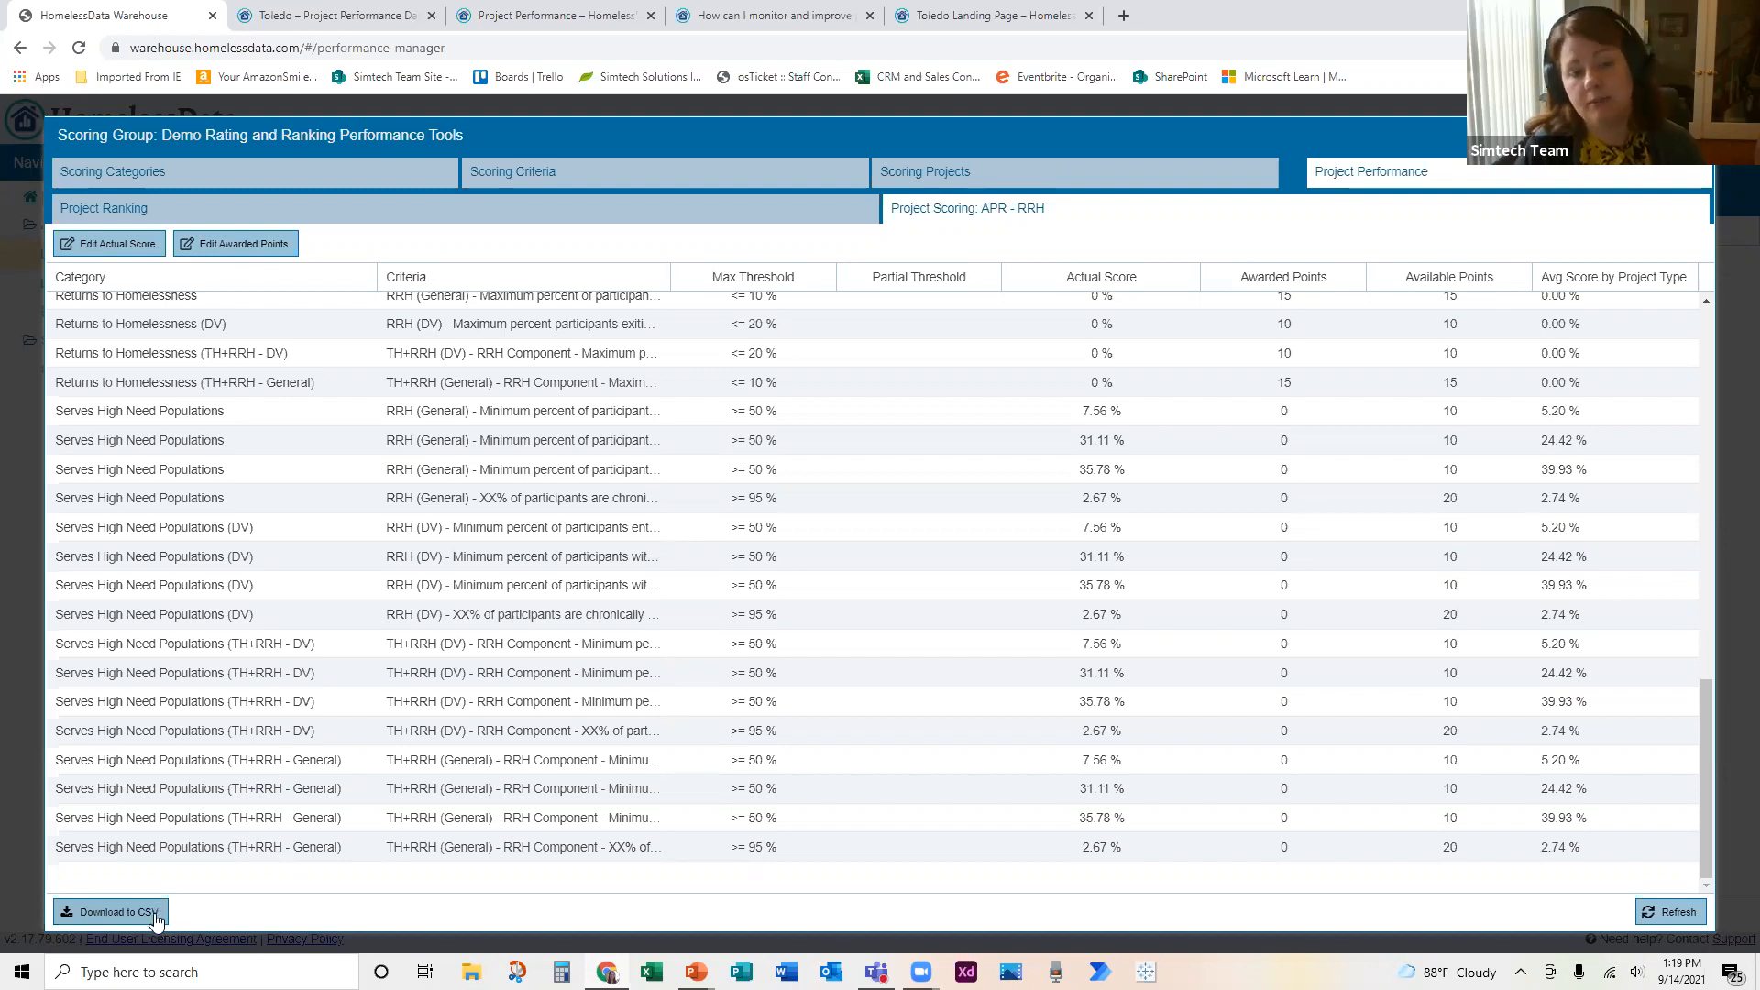
pyautogui.hotkey('alt', 'Tab')
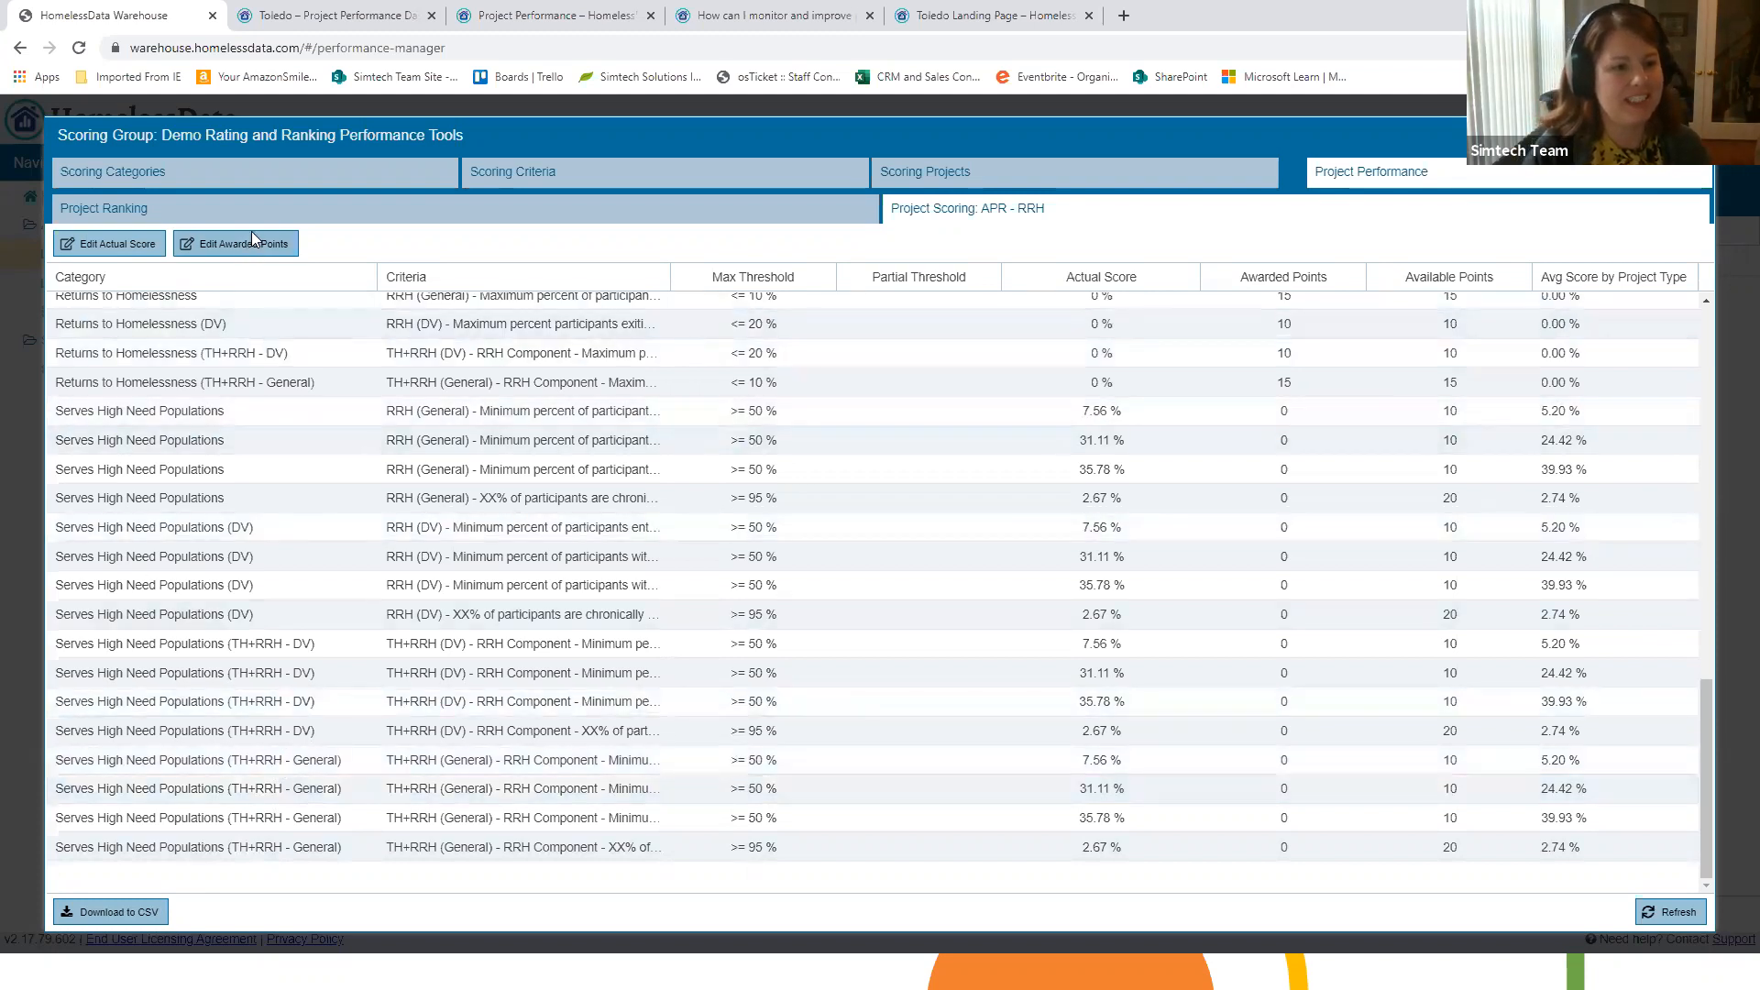
# Step: View the scoring criteria of the Exits to Permanent Housing category, and close the scoring group
pyautogui.click(616, 179)
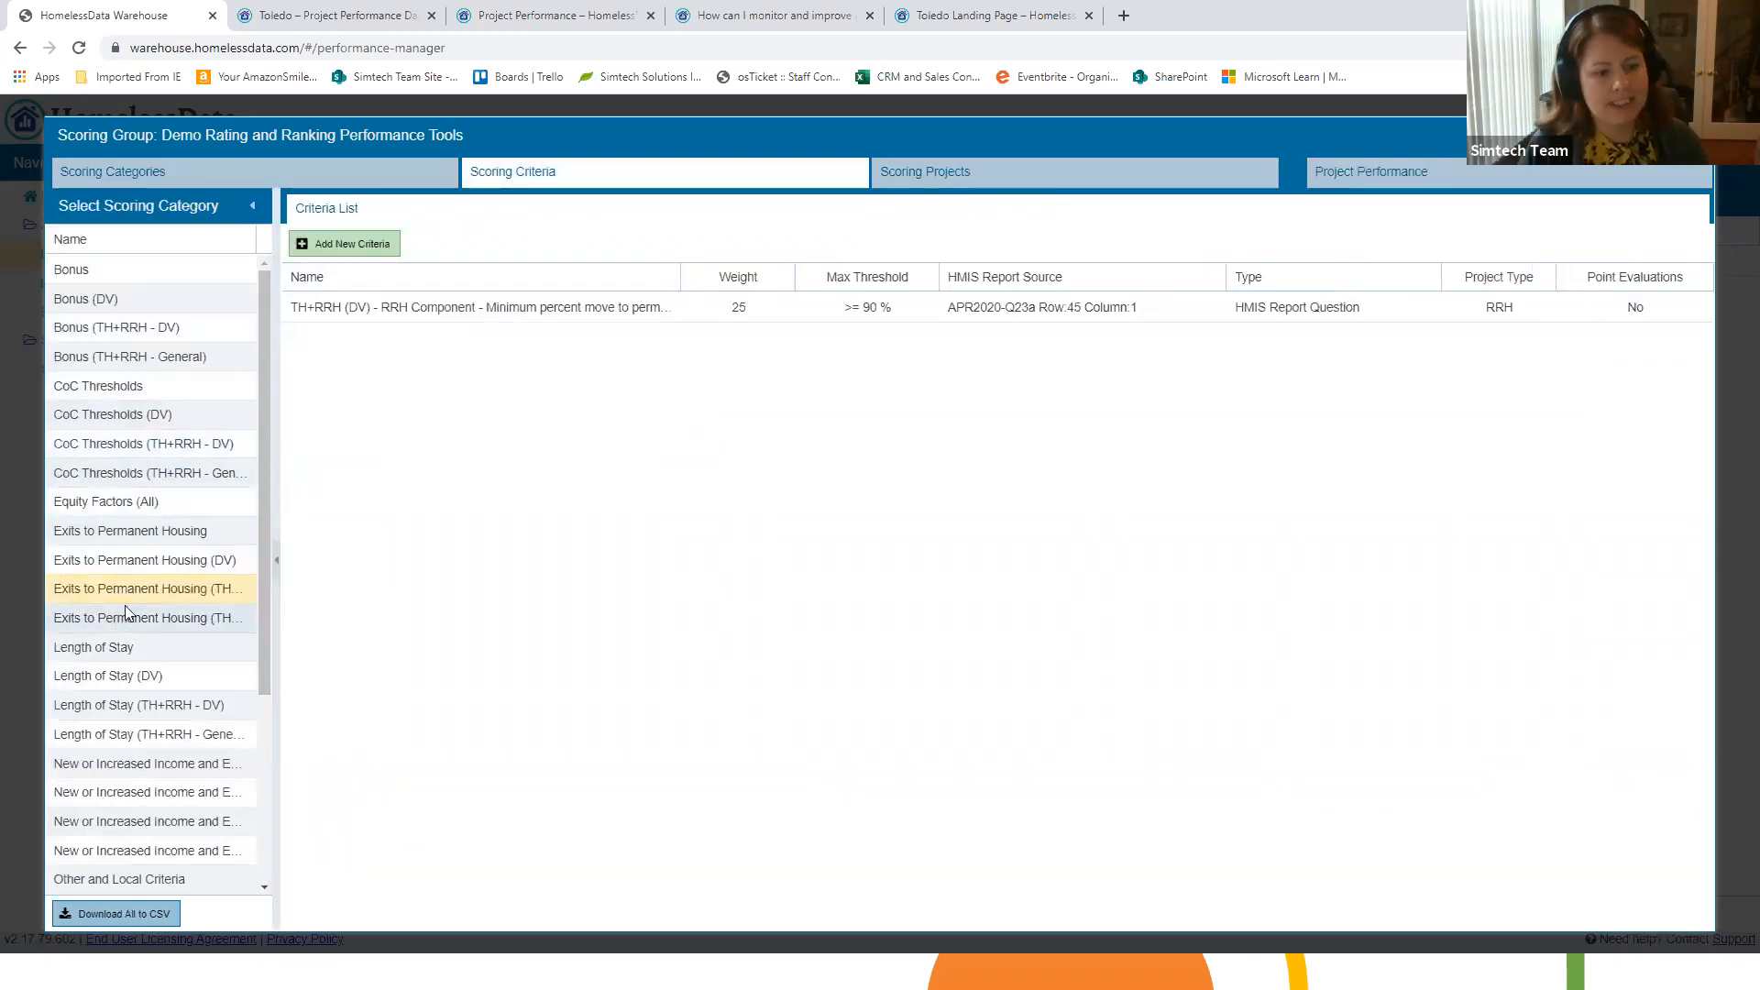
pyautogui.click(128, 531)
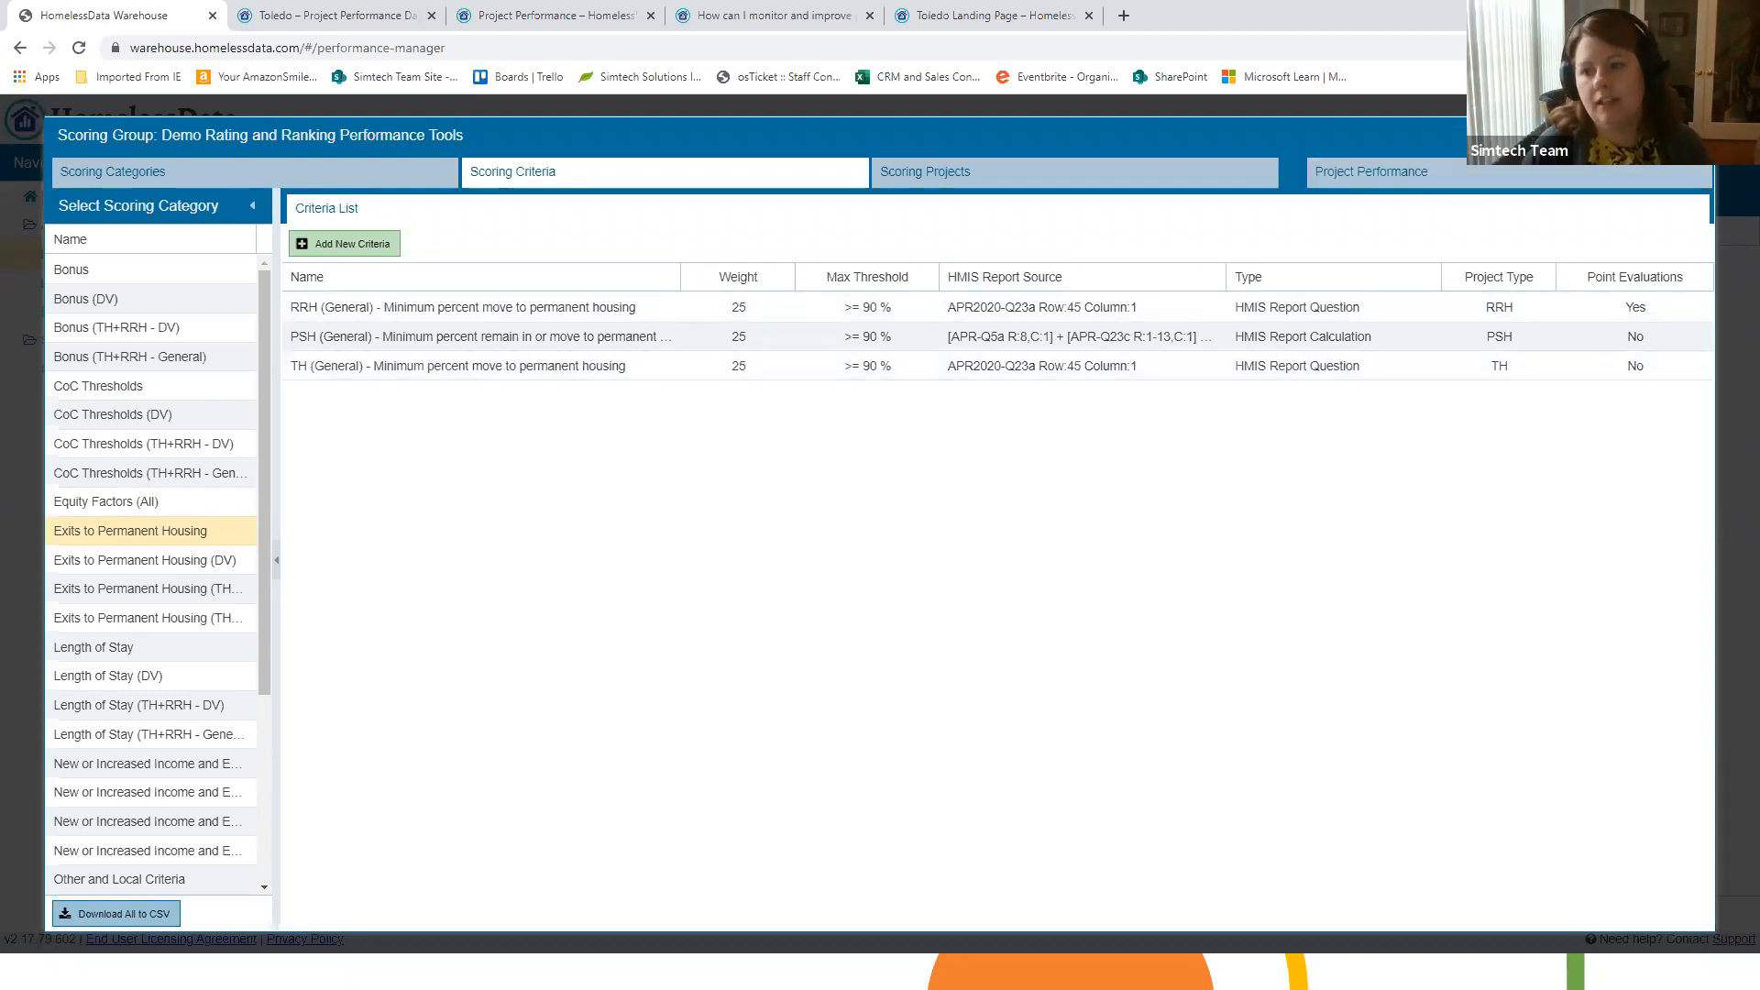
pyautogui.click(1695, 136)
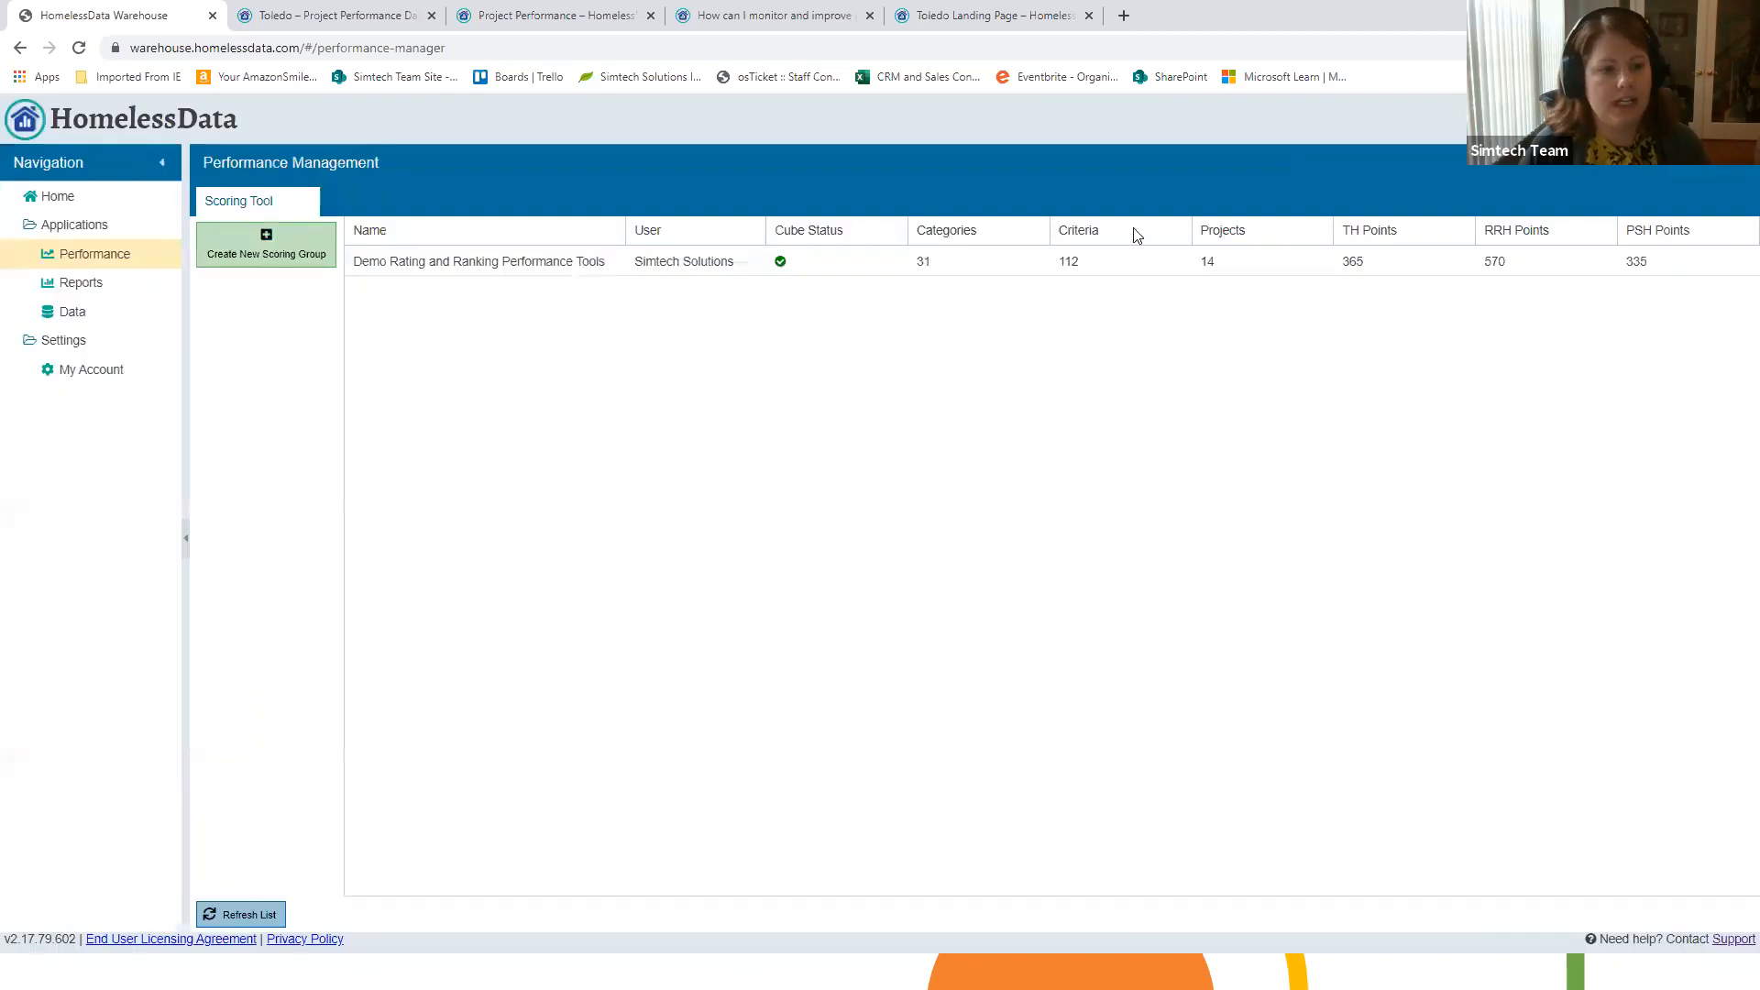
pyautogui.click(279, 260)
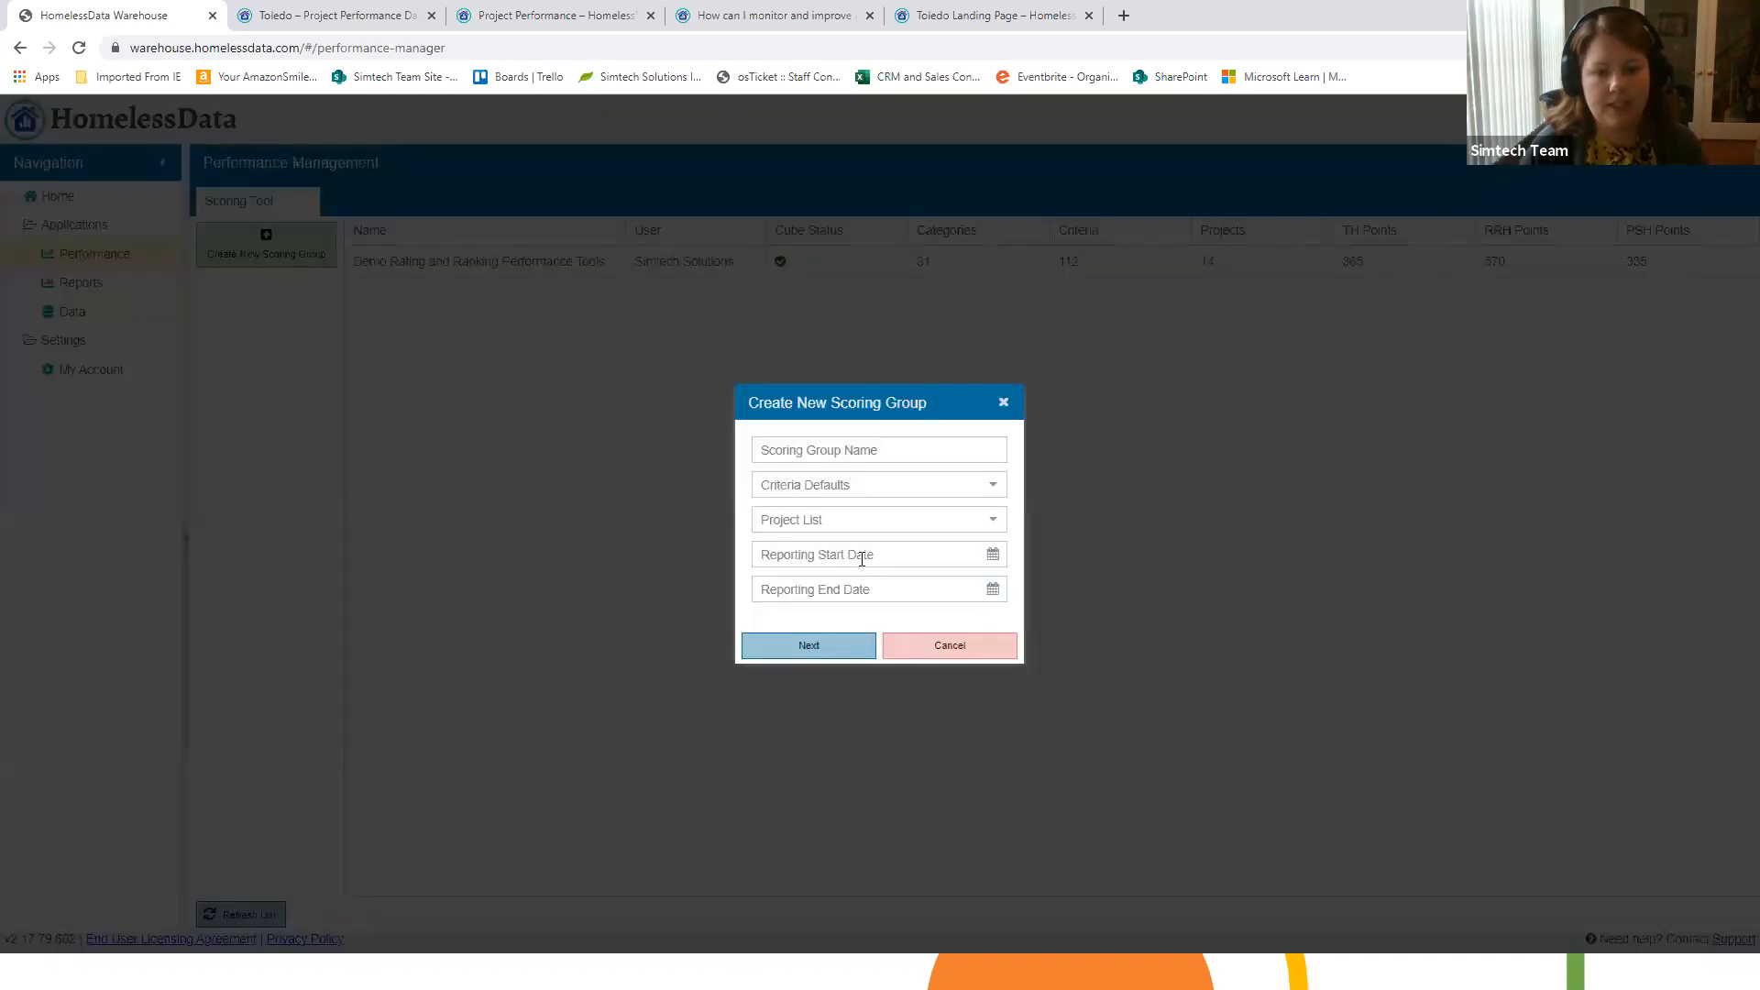
pyautogui.click(978, 450)
pyautogui.write('Copy')
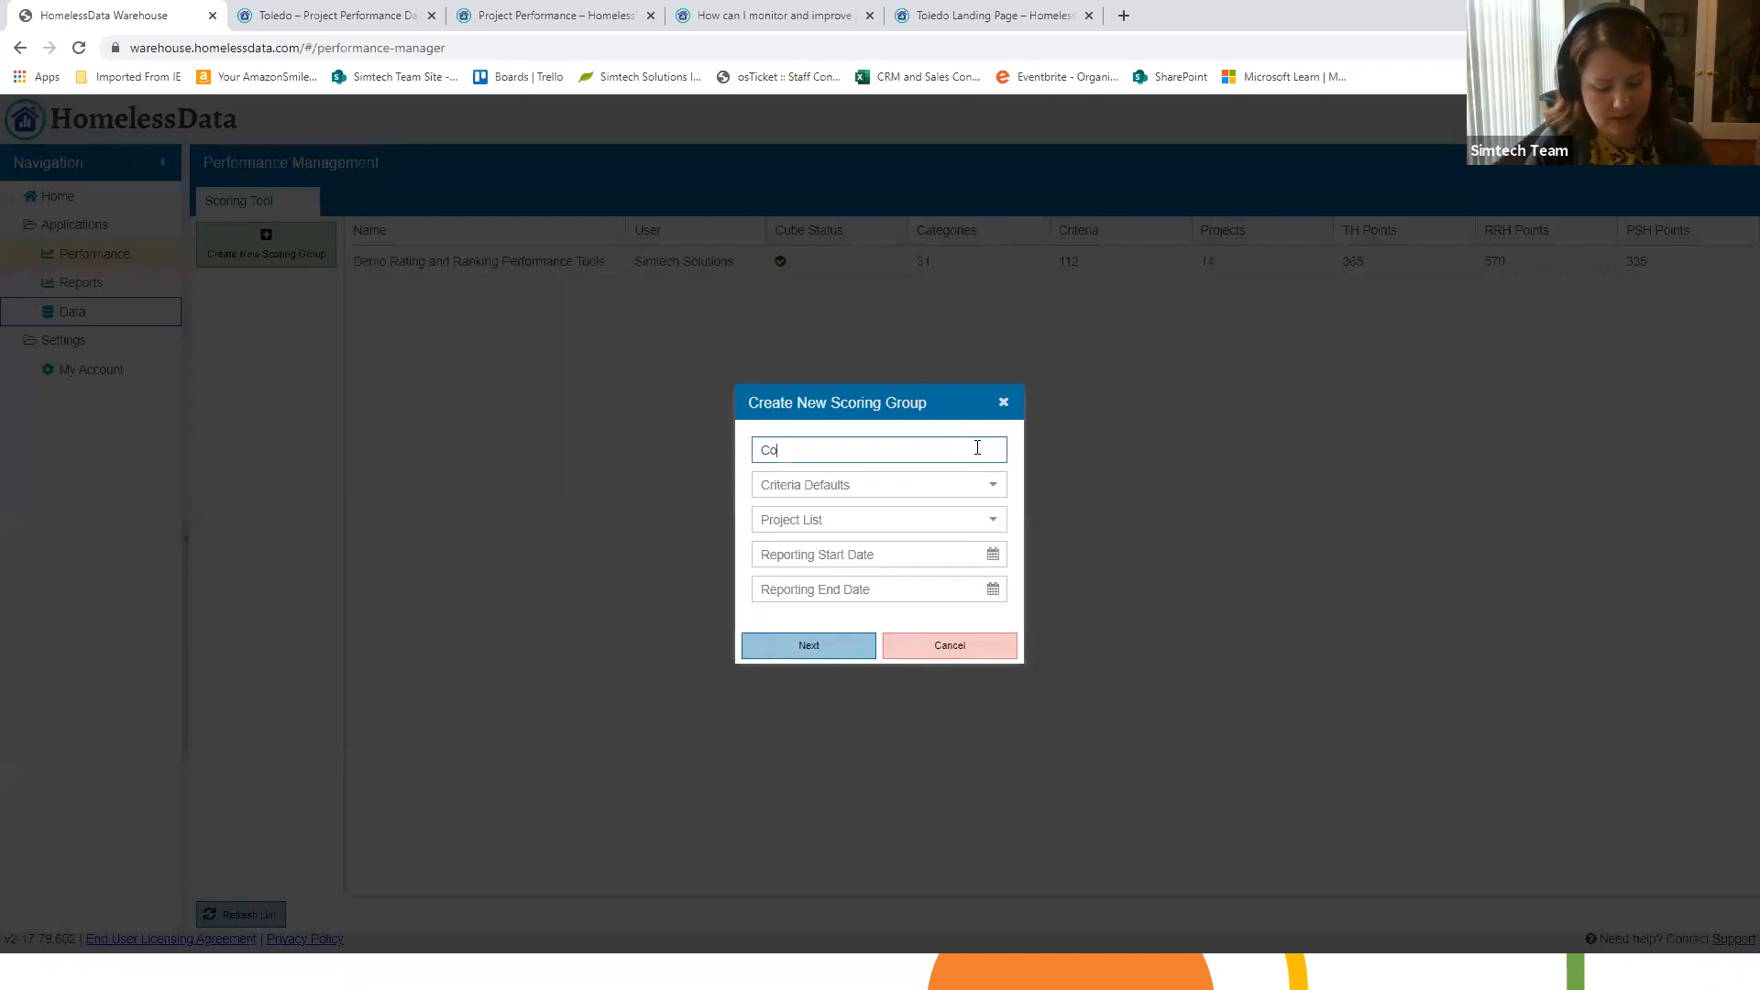
pyautogui.click(999, 487)
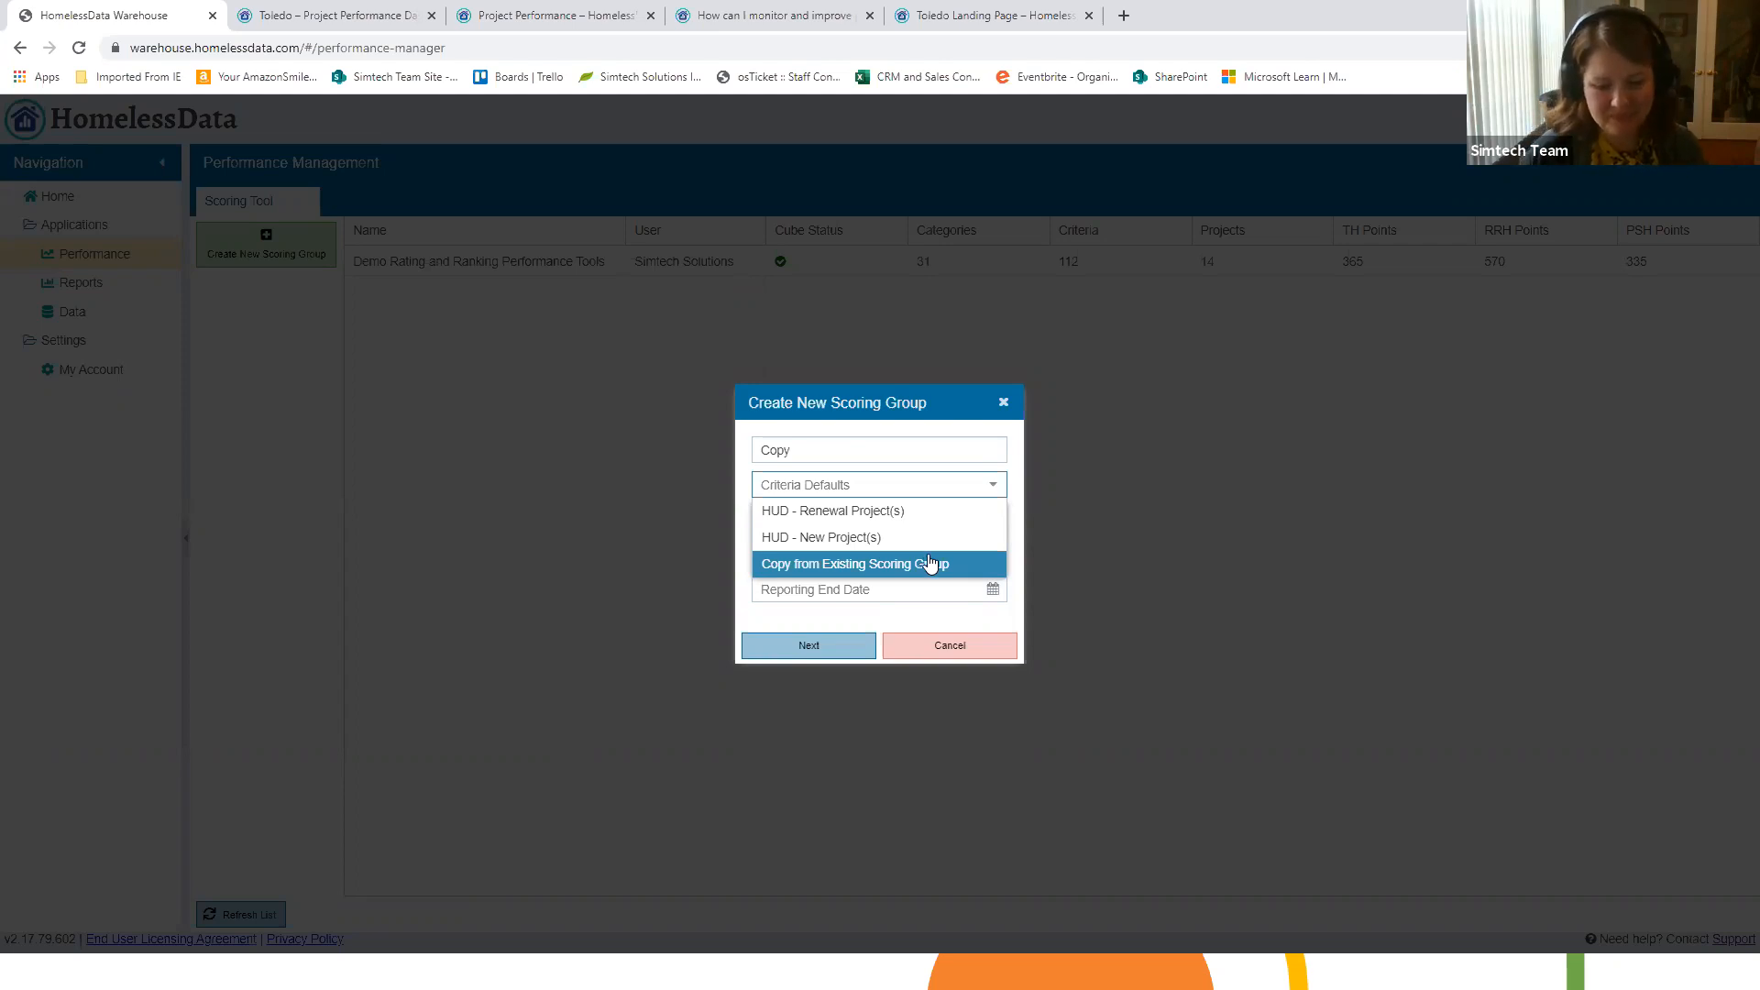
pyautogui.click(944, 653)
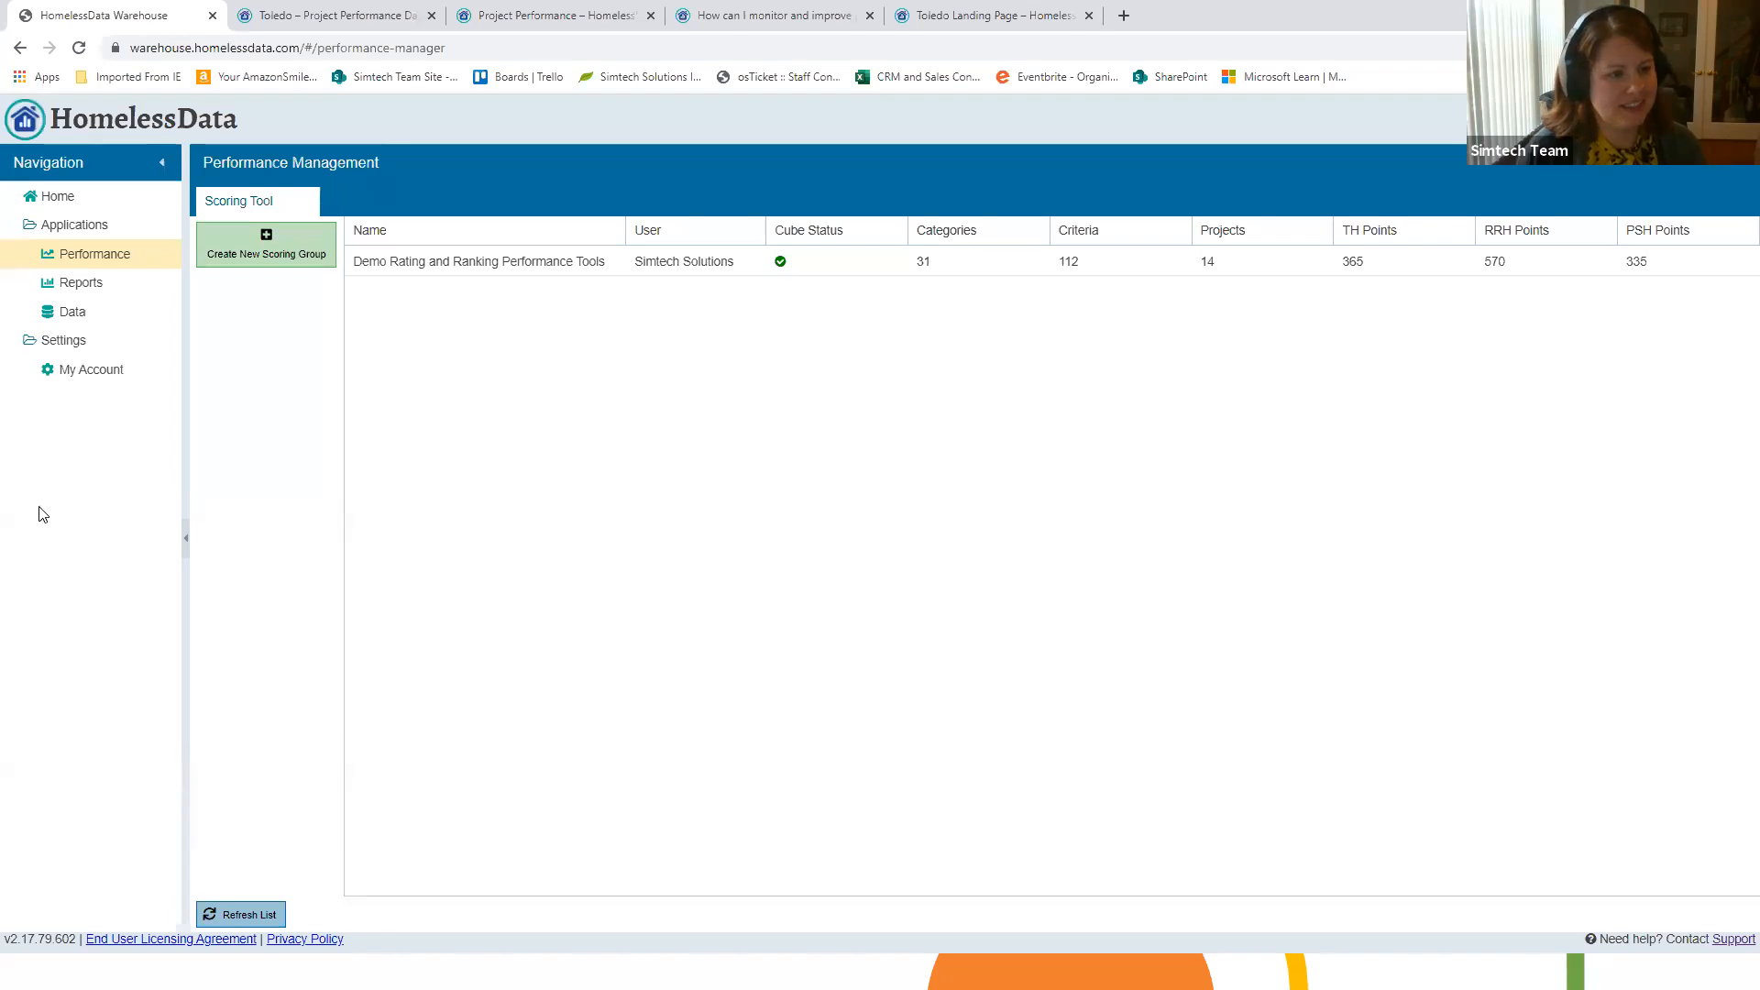
# Step: Look through the optional columns available for the APR - RRH project scoring table, and close the scoring group
pyautogui.click(108, 290)
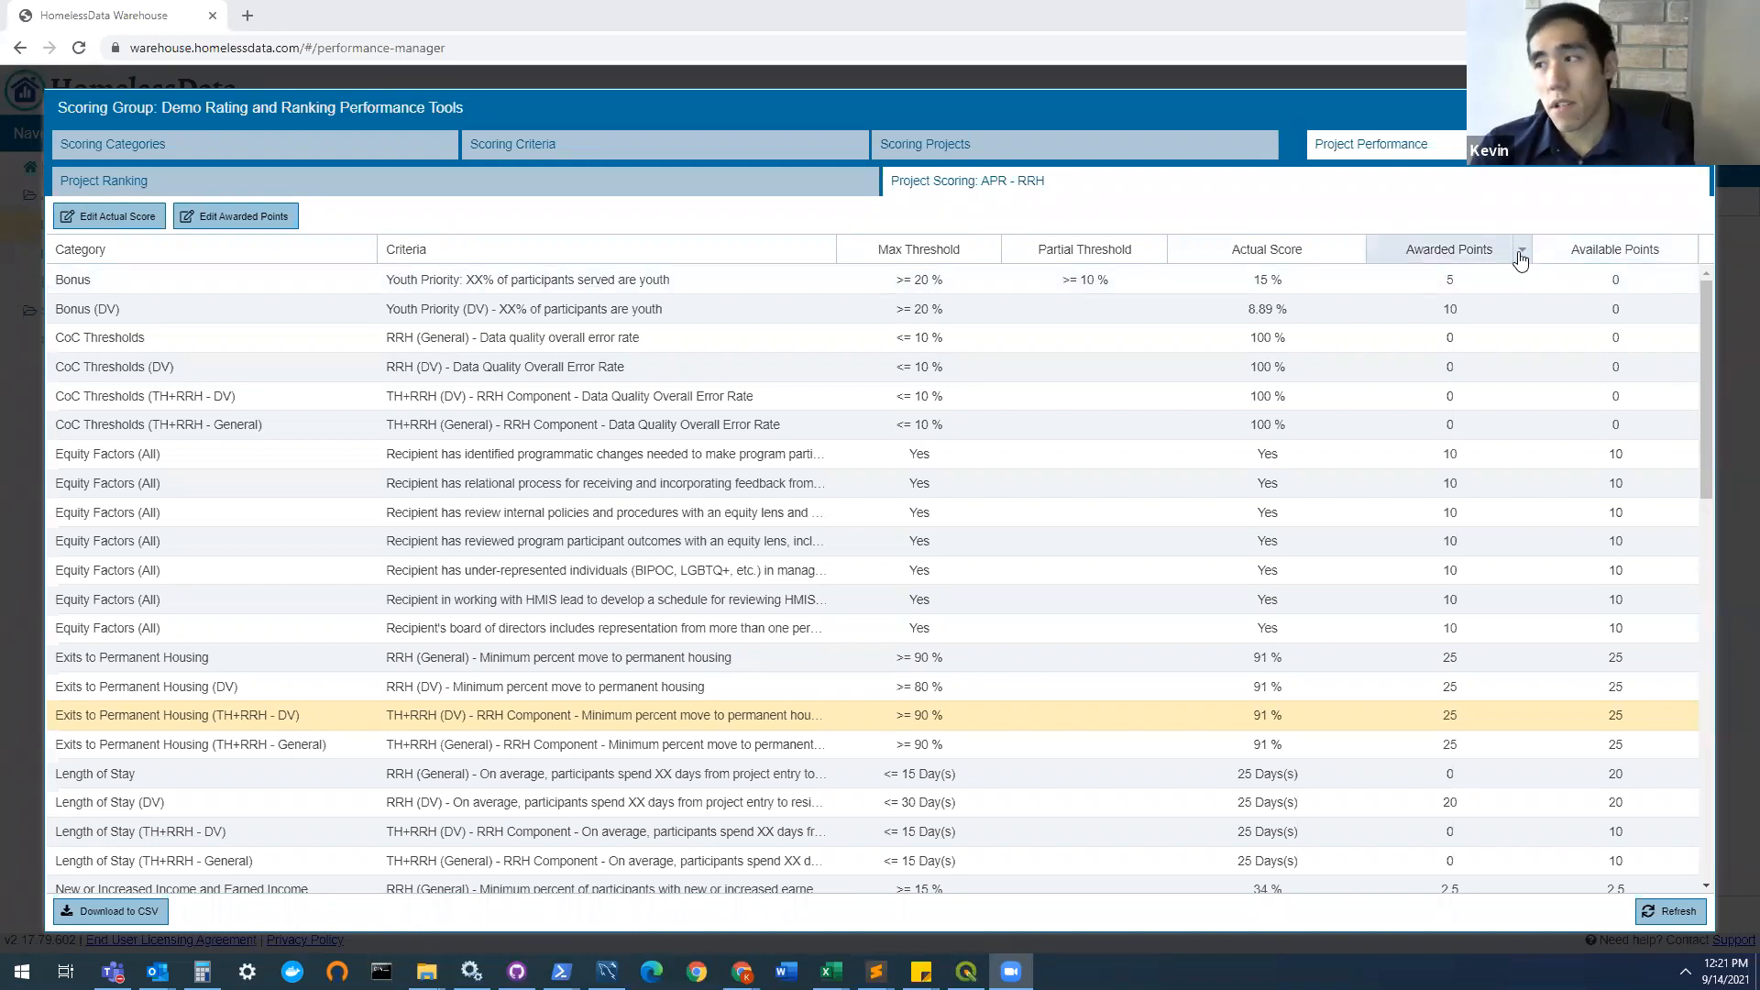
pyautogui.click(1522, 253)
pyautogui.moveTo(1575, 335)
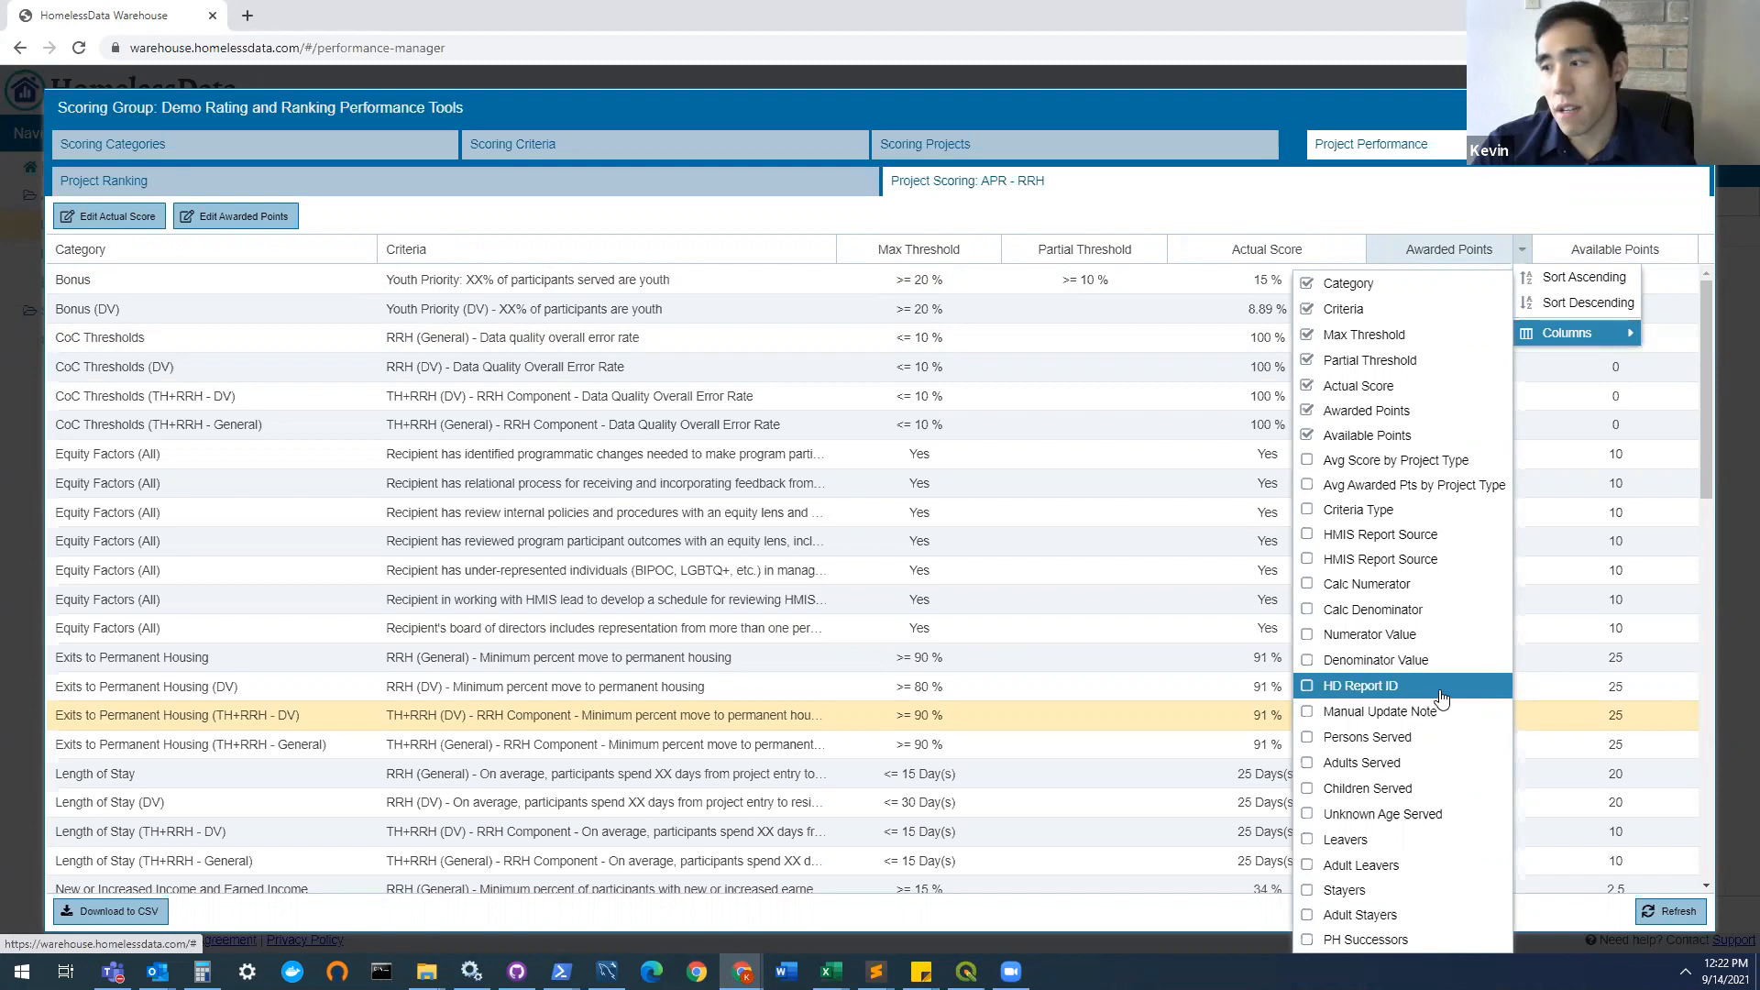
pyautogui.click(1698, 107)
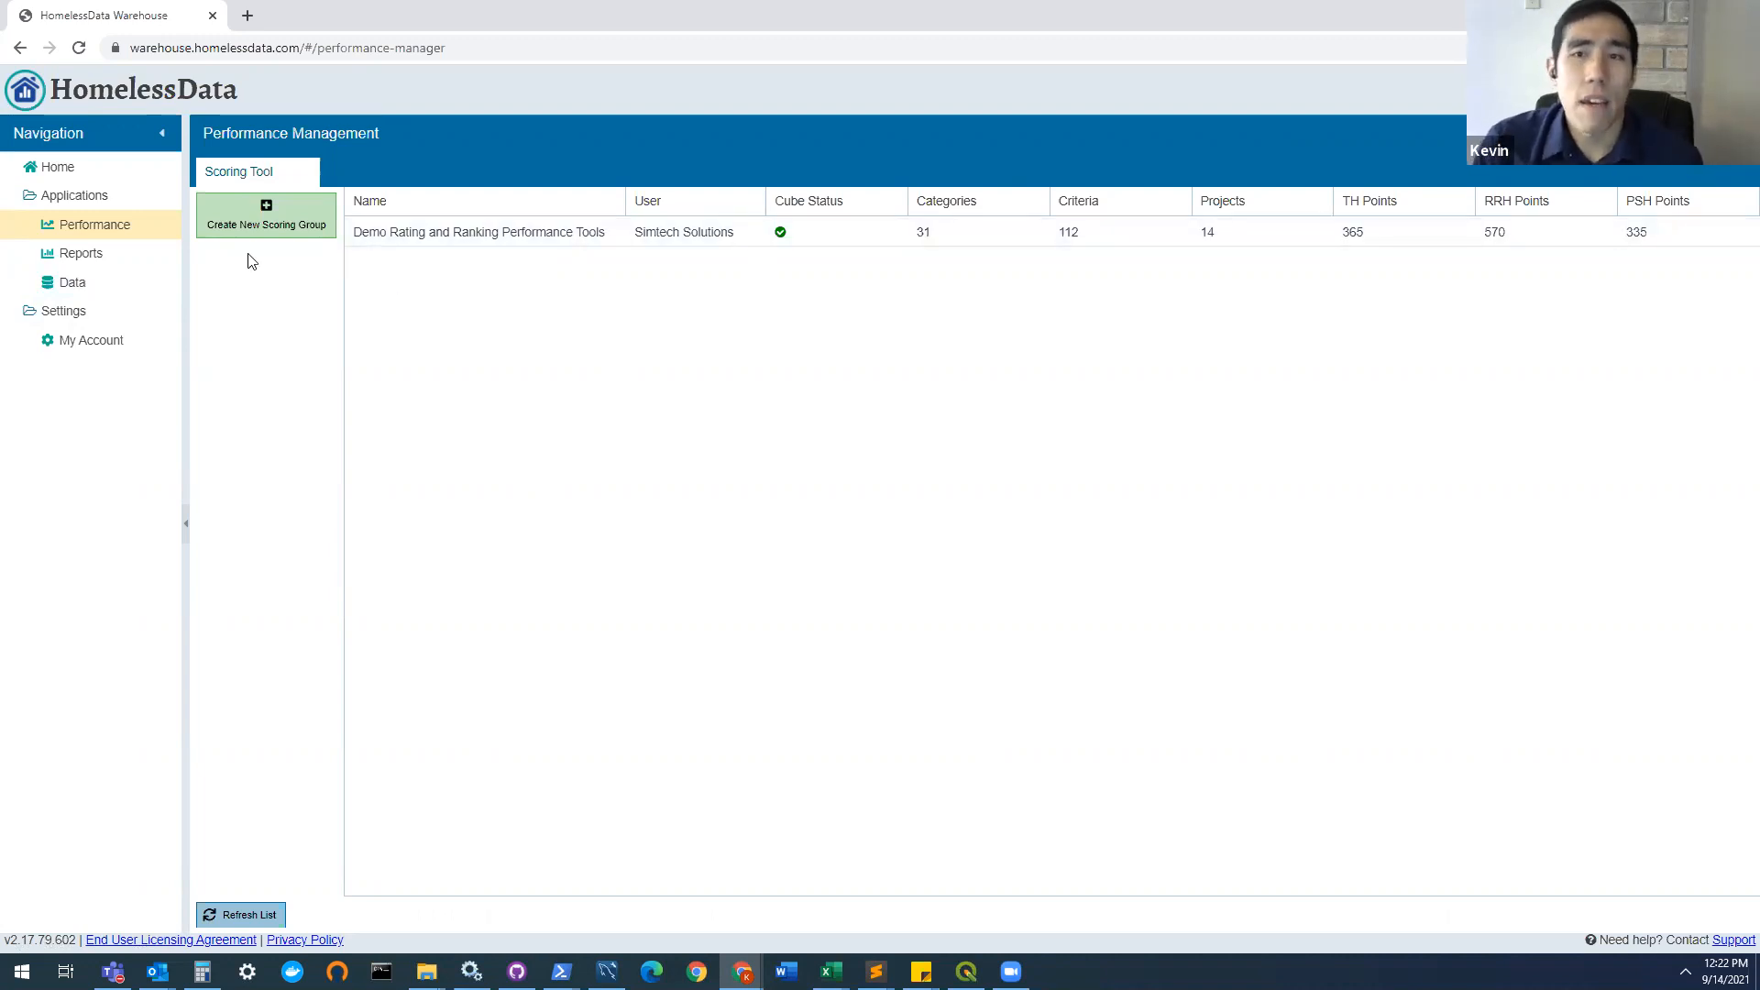
# Step: Open the report queue and filter it by the Demo Rating and Ranking Performance Tools (Scoring Group) cube
pyautogui.click(73, 275)
pyautogui.click(84, 253)
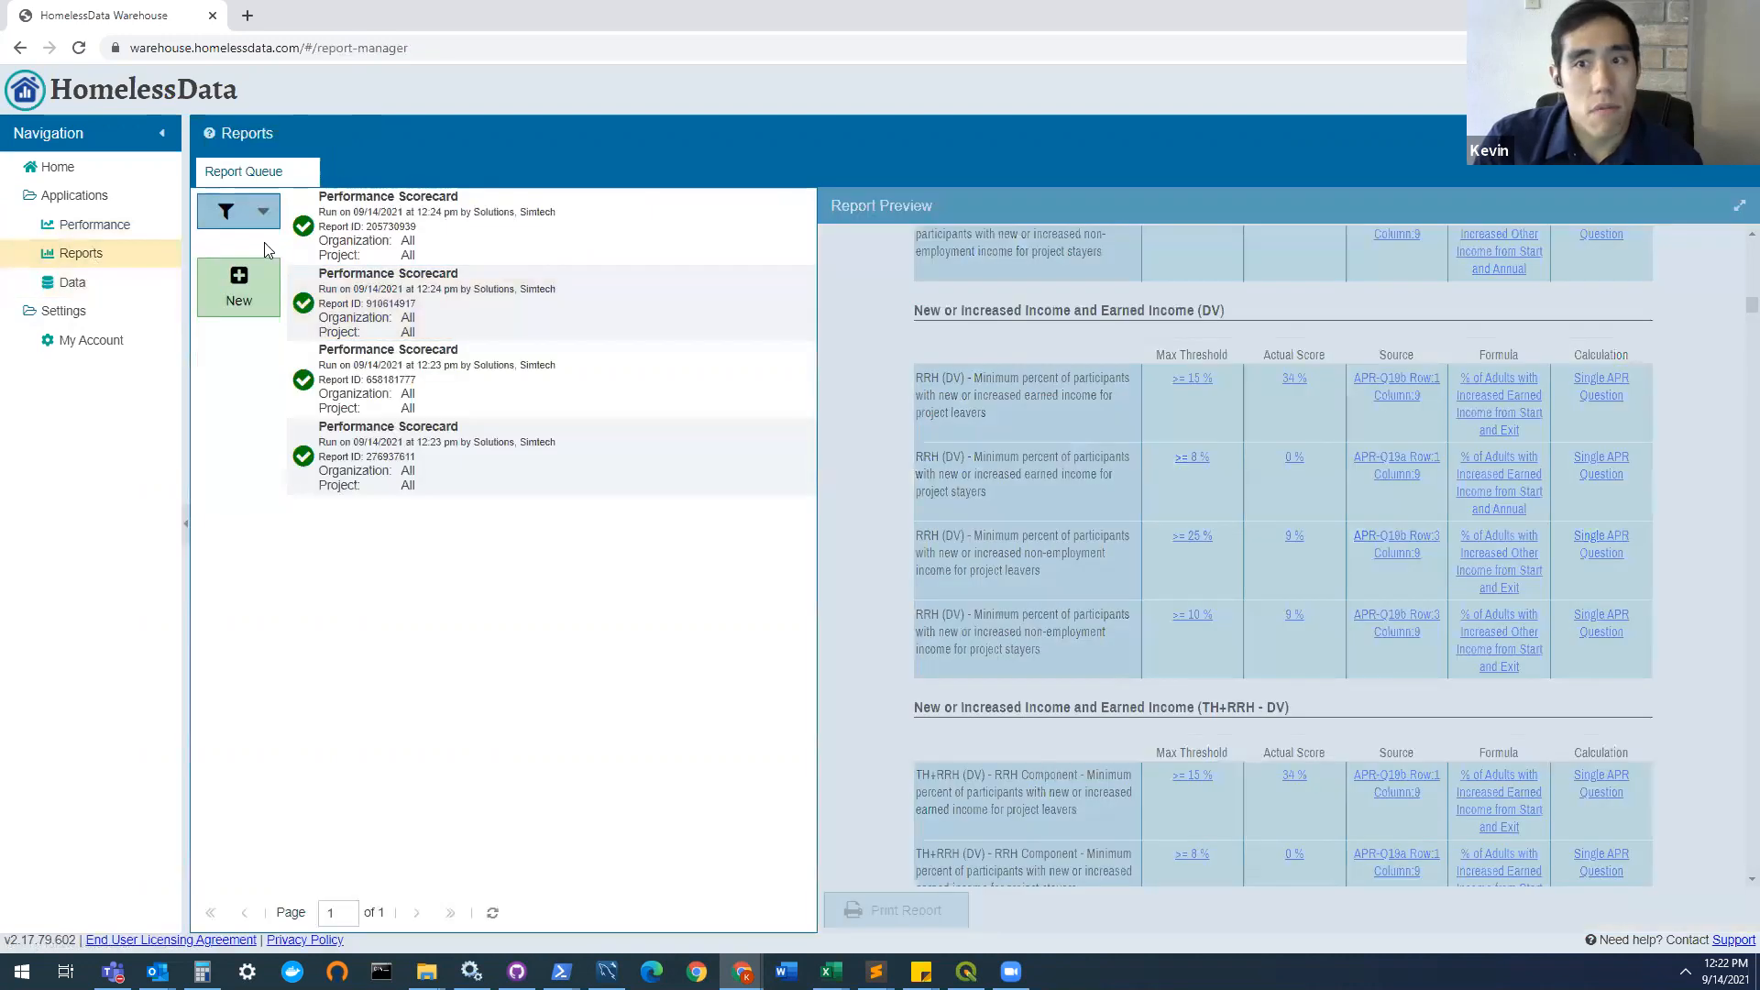
pyautogui.click(240, 286)
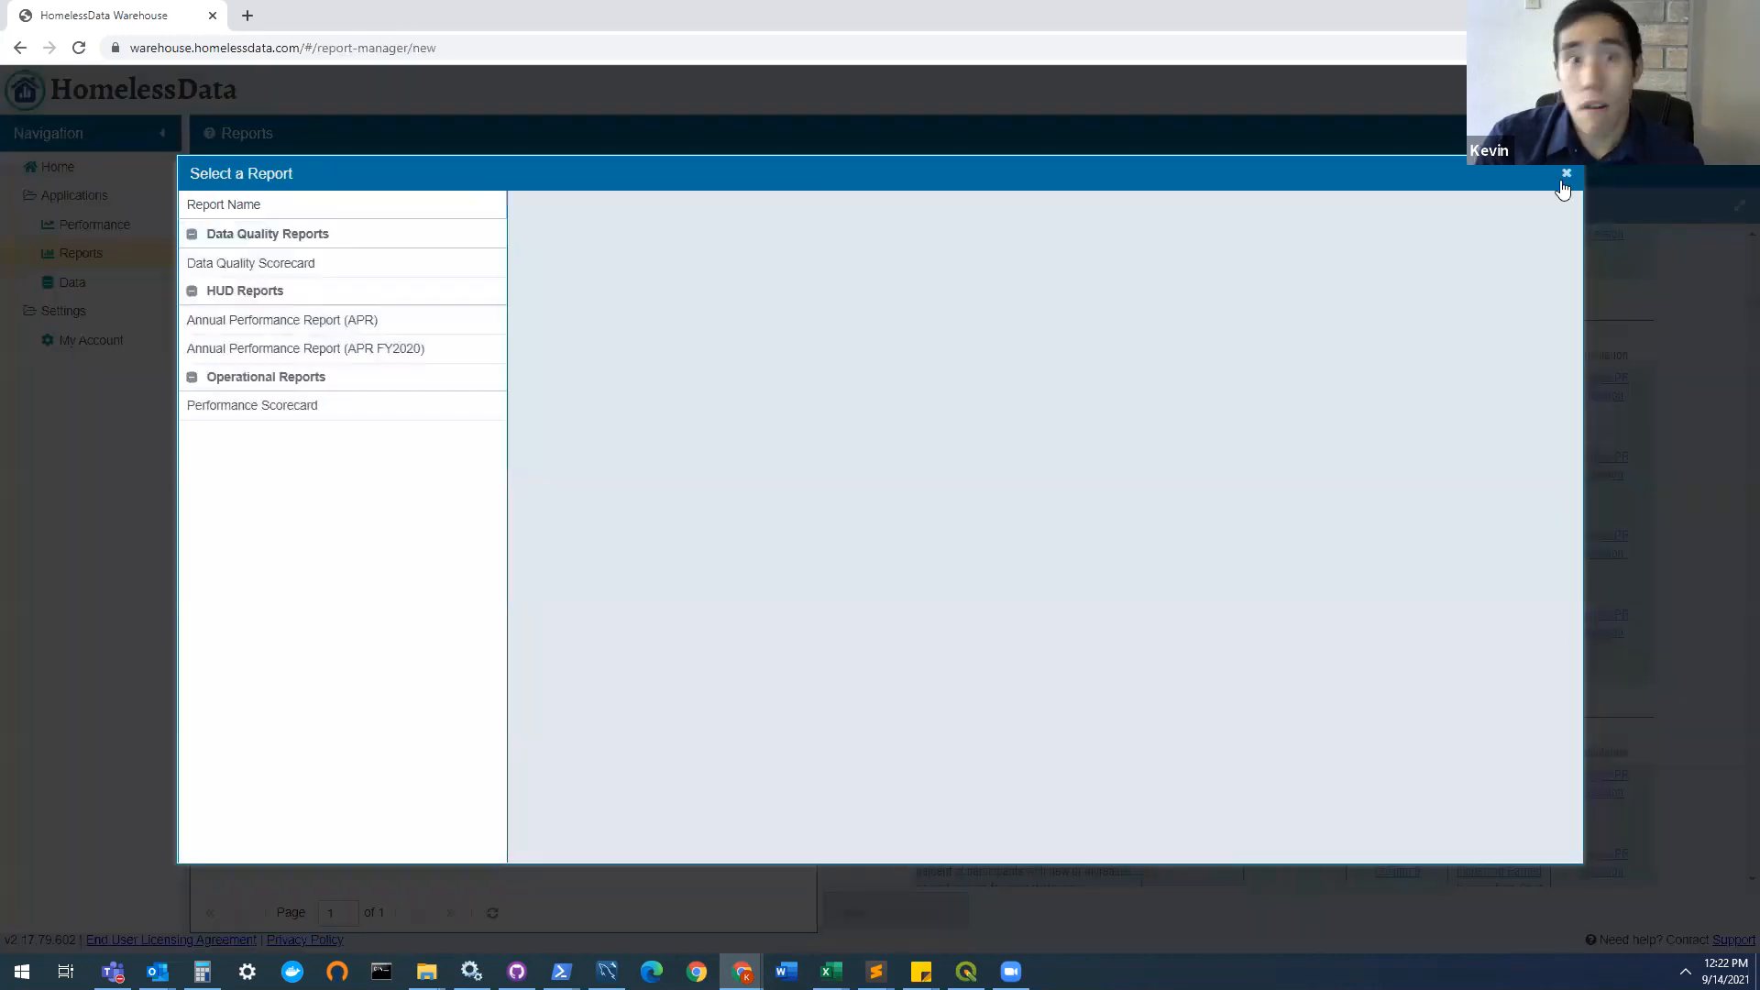
pyautogui.click(1567, 174)
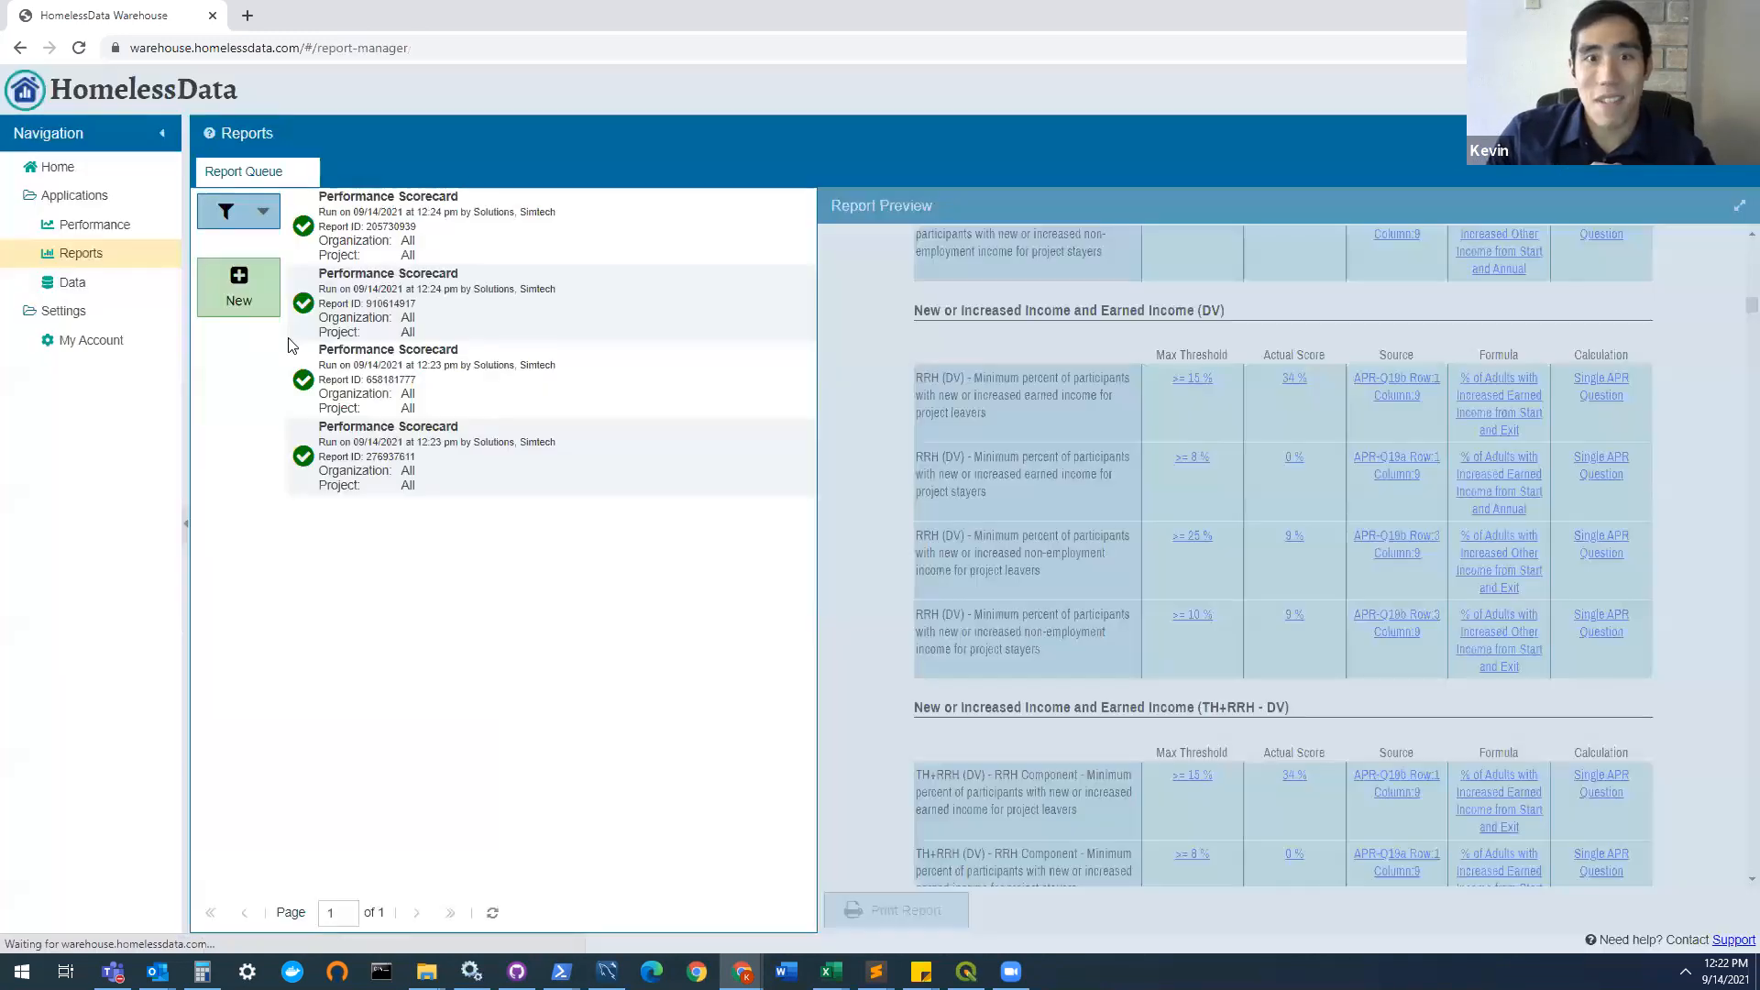
pyautogui.click(225, 210)
pyautogui.click(468, 467)
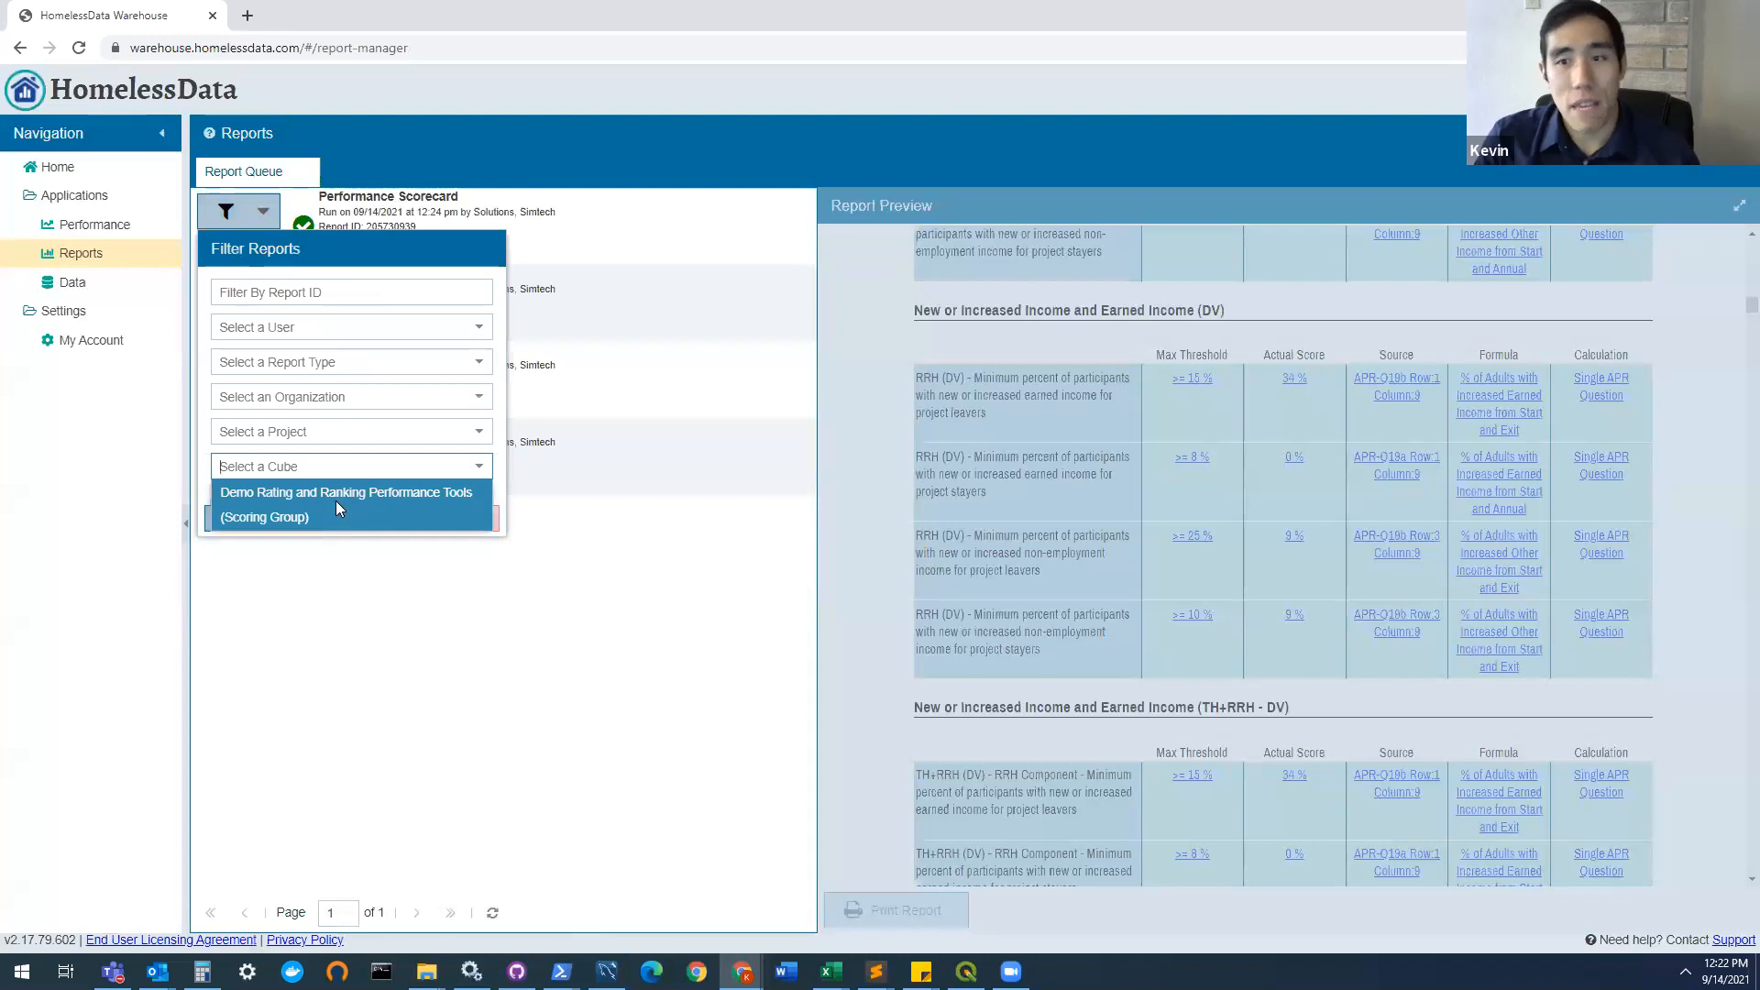
pyautogui.click(337, 504)
pyautogui.click(271, 519)
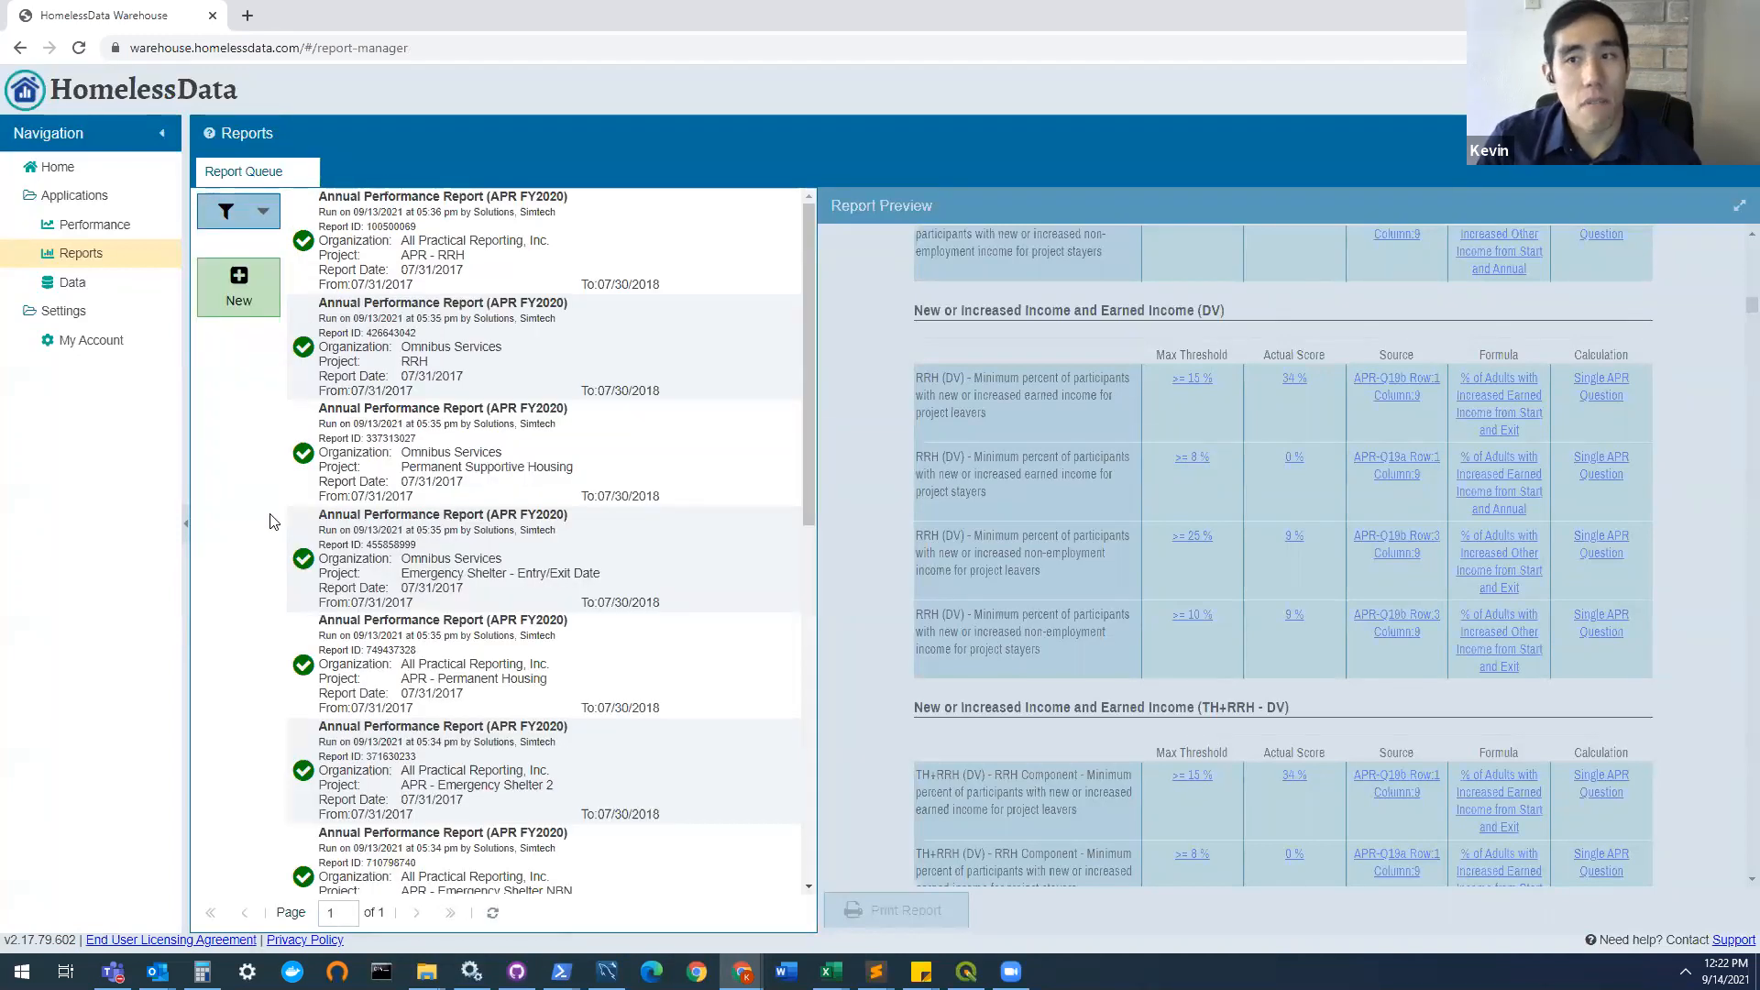
# Step: Review the report validations in the APR - RRH Annual Performance Report (APR FY2020), and clear the report queue's filters
pyautogui.click(592, 253)
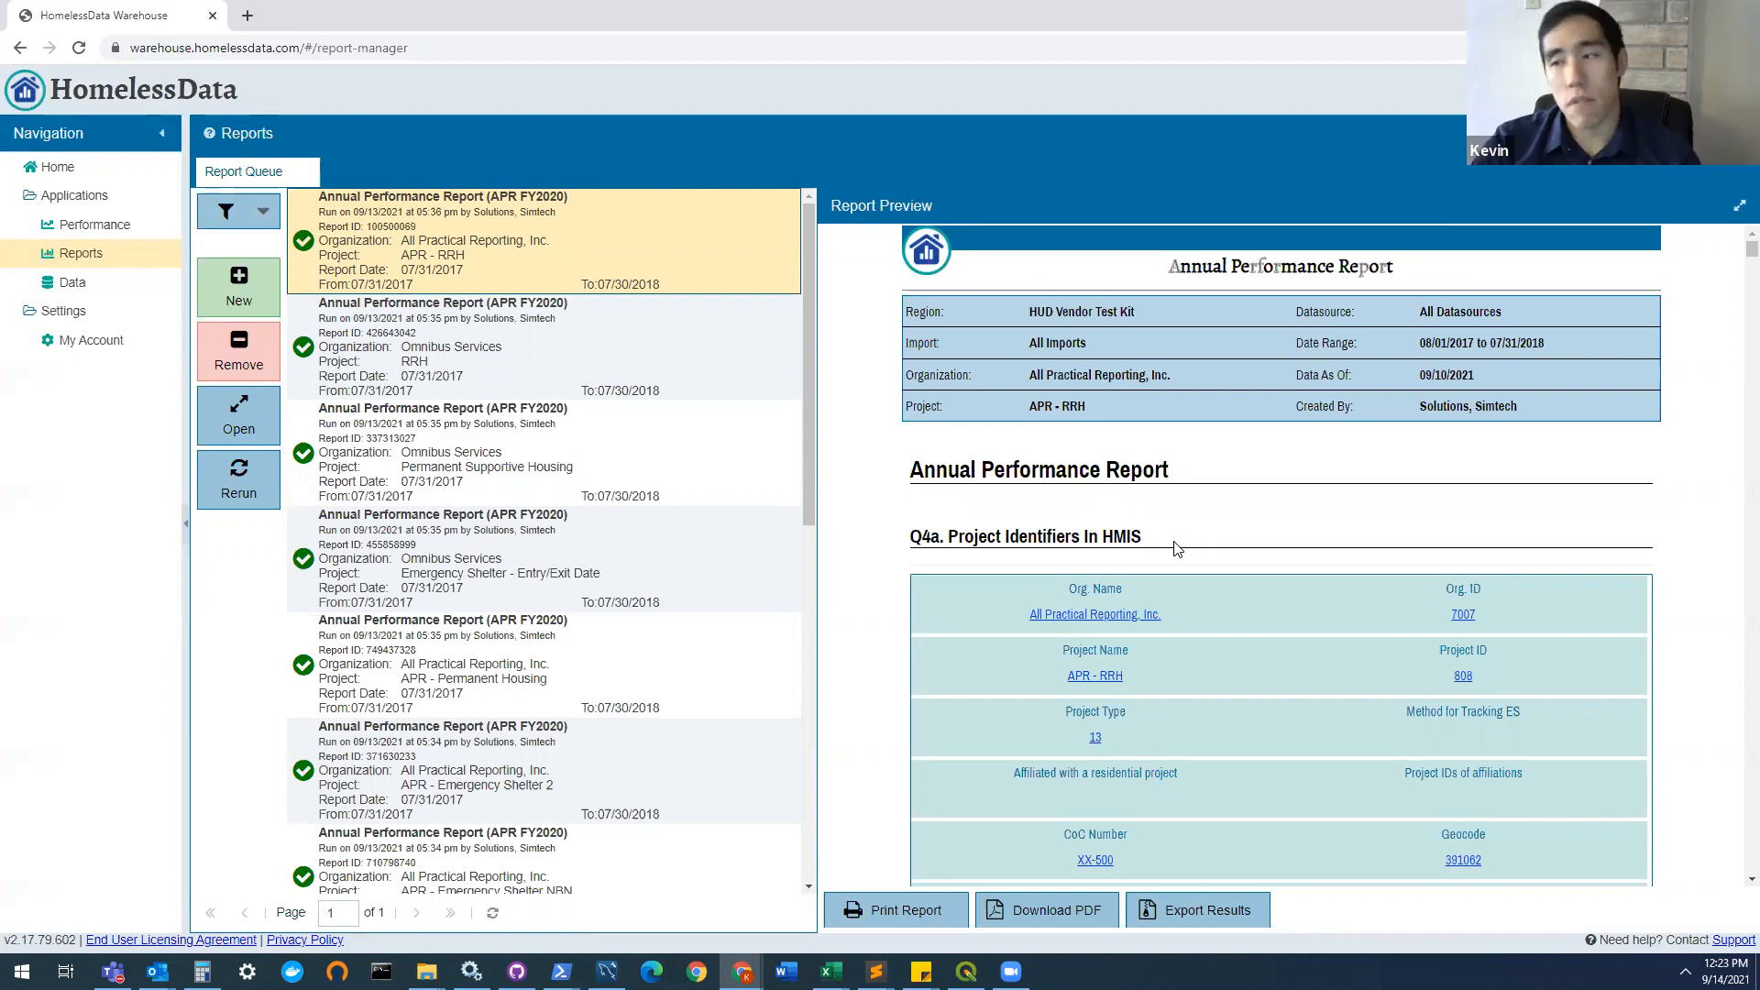
pyautogui.scroll(-4, 1195, 561)
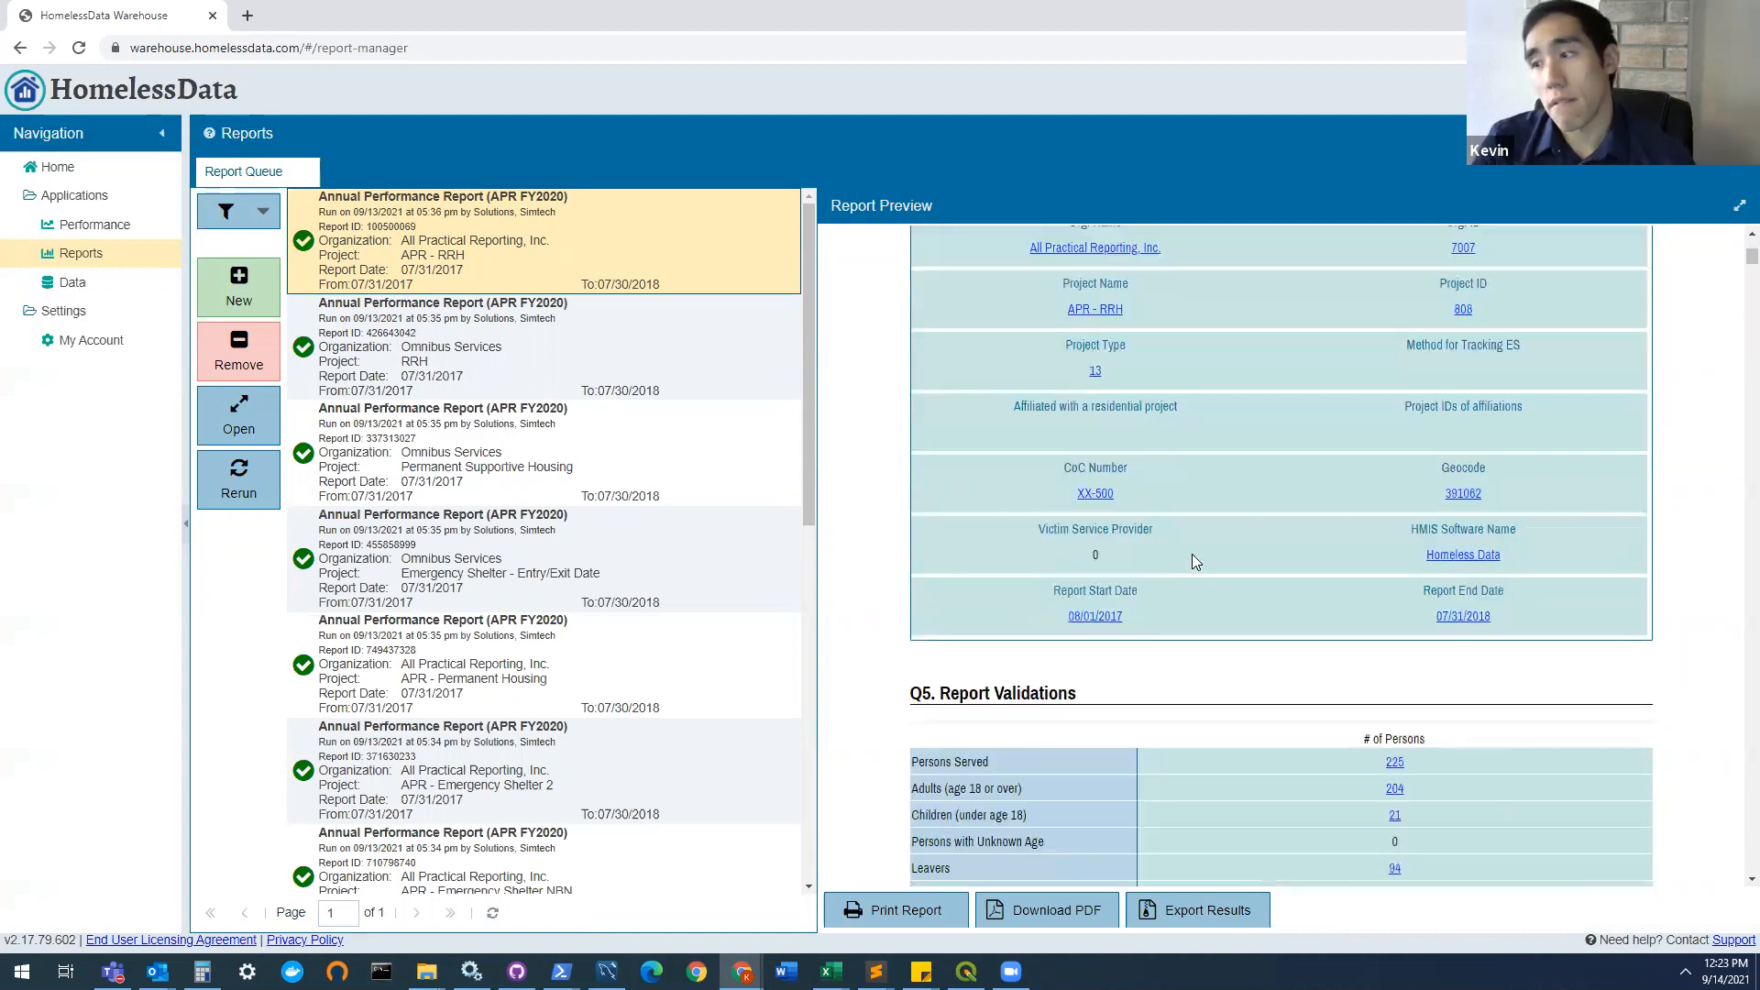
pyautogui.scroll(-6, 1192, 554)
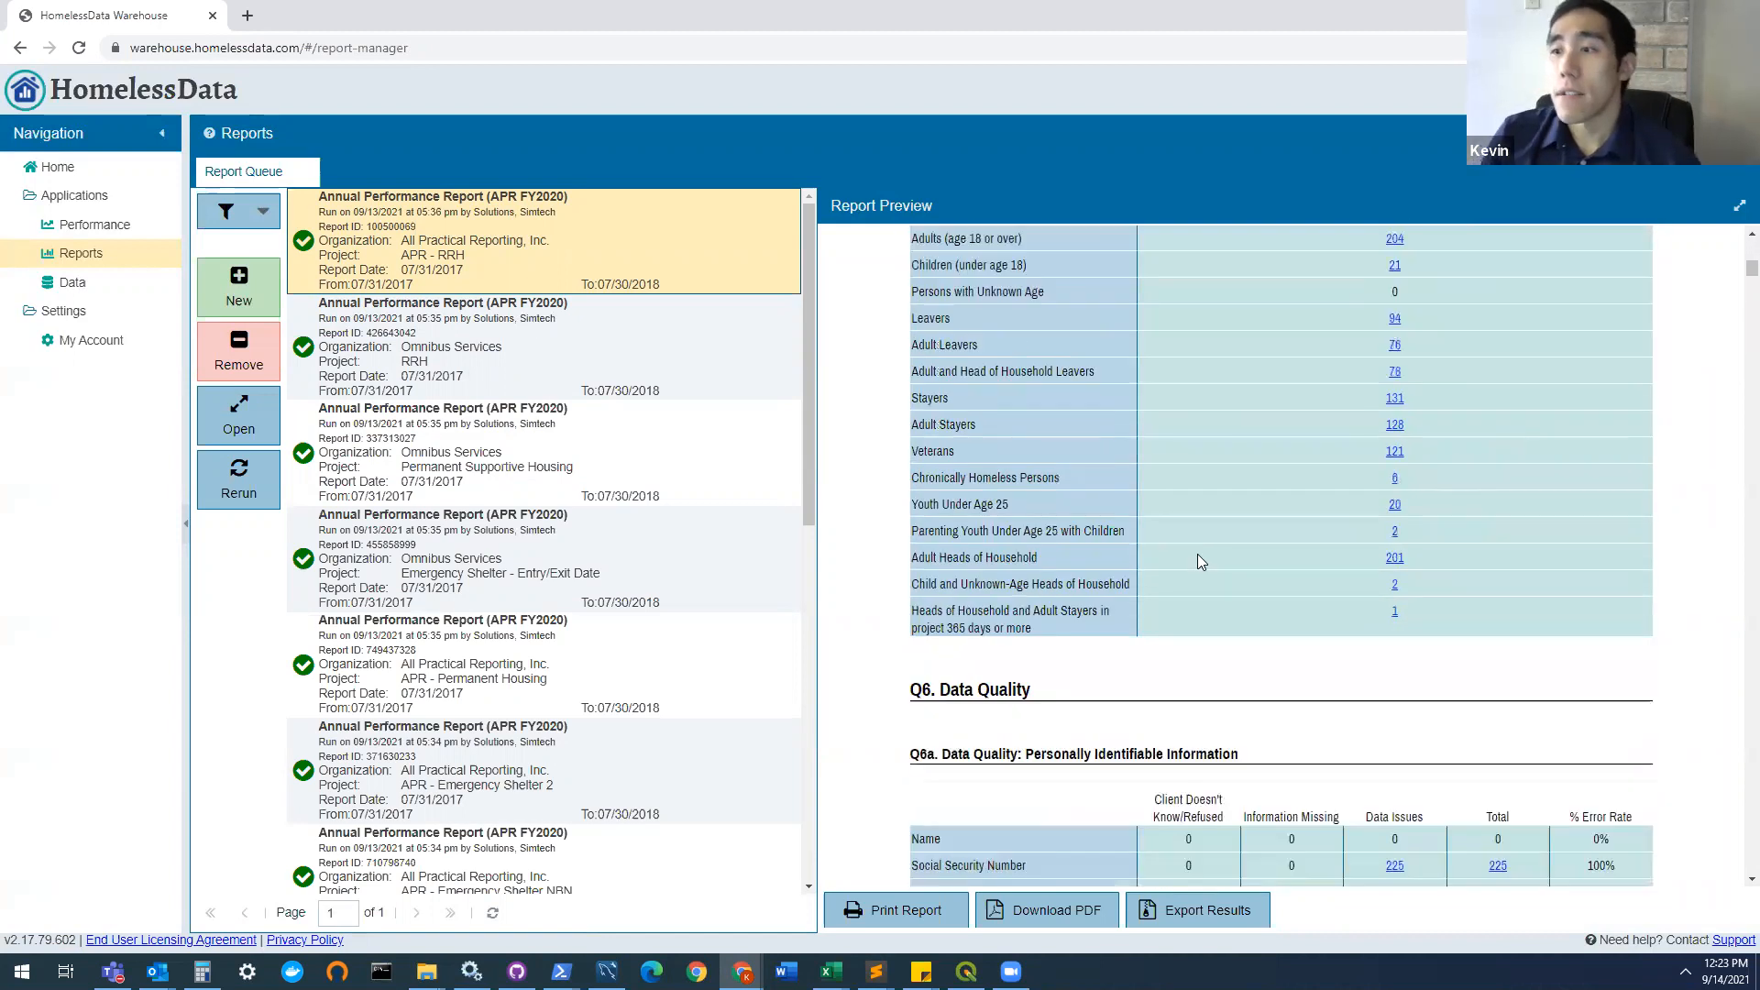
pyautogui.scroll(2, 1192, 553)
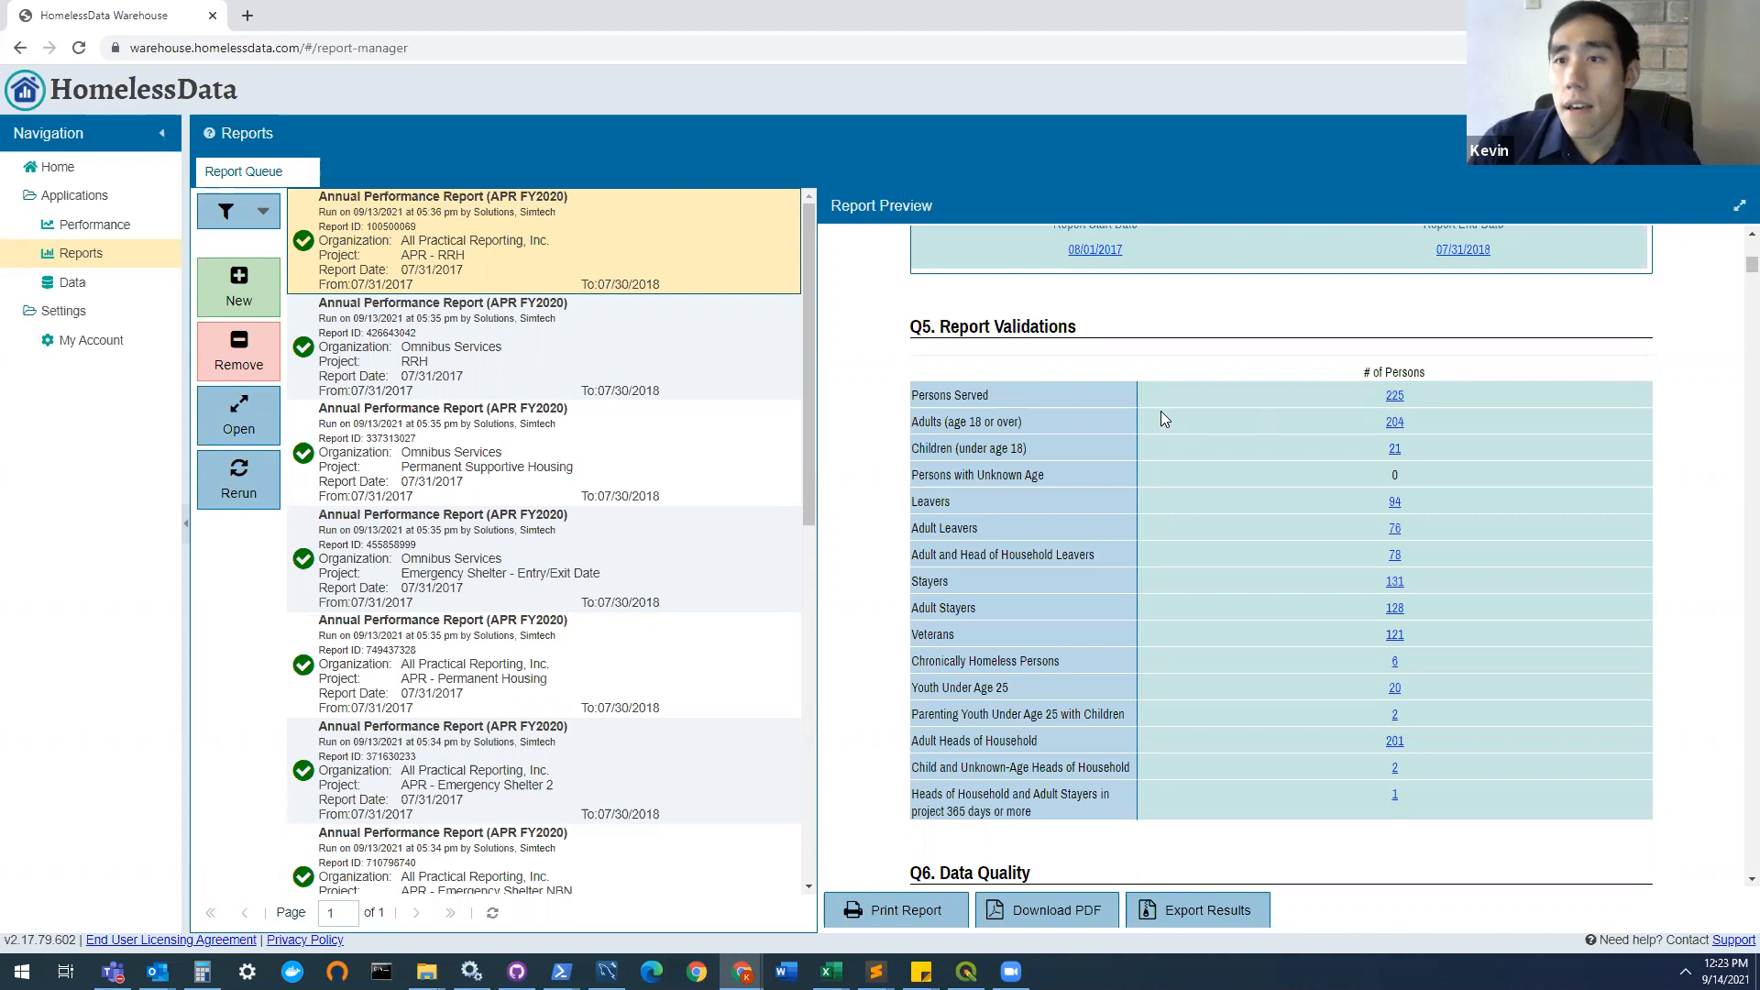
pyautogui.click(220, 210)
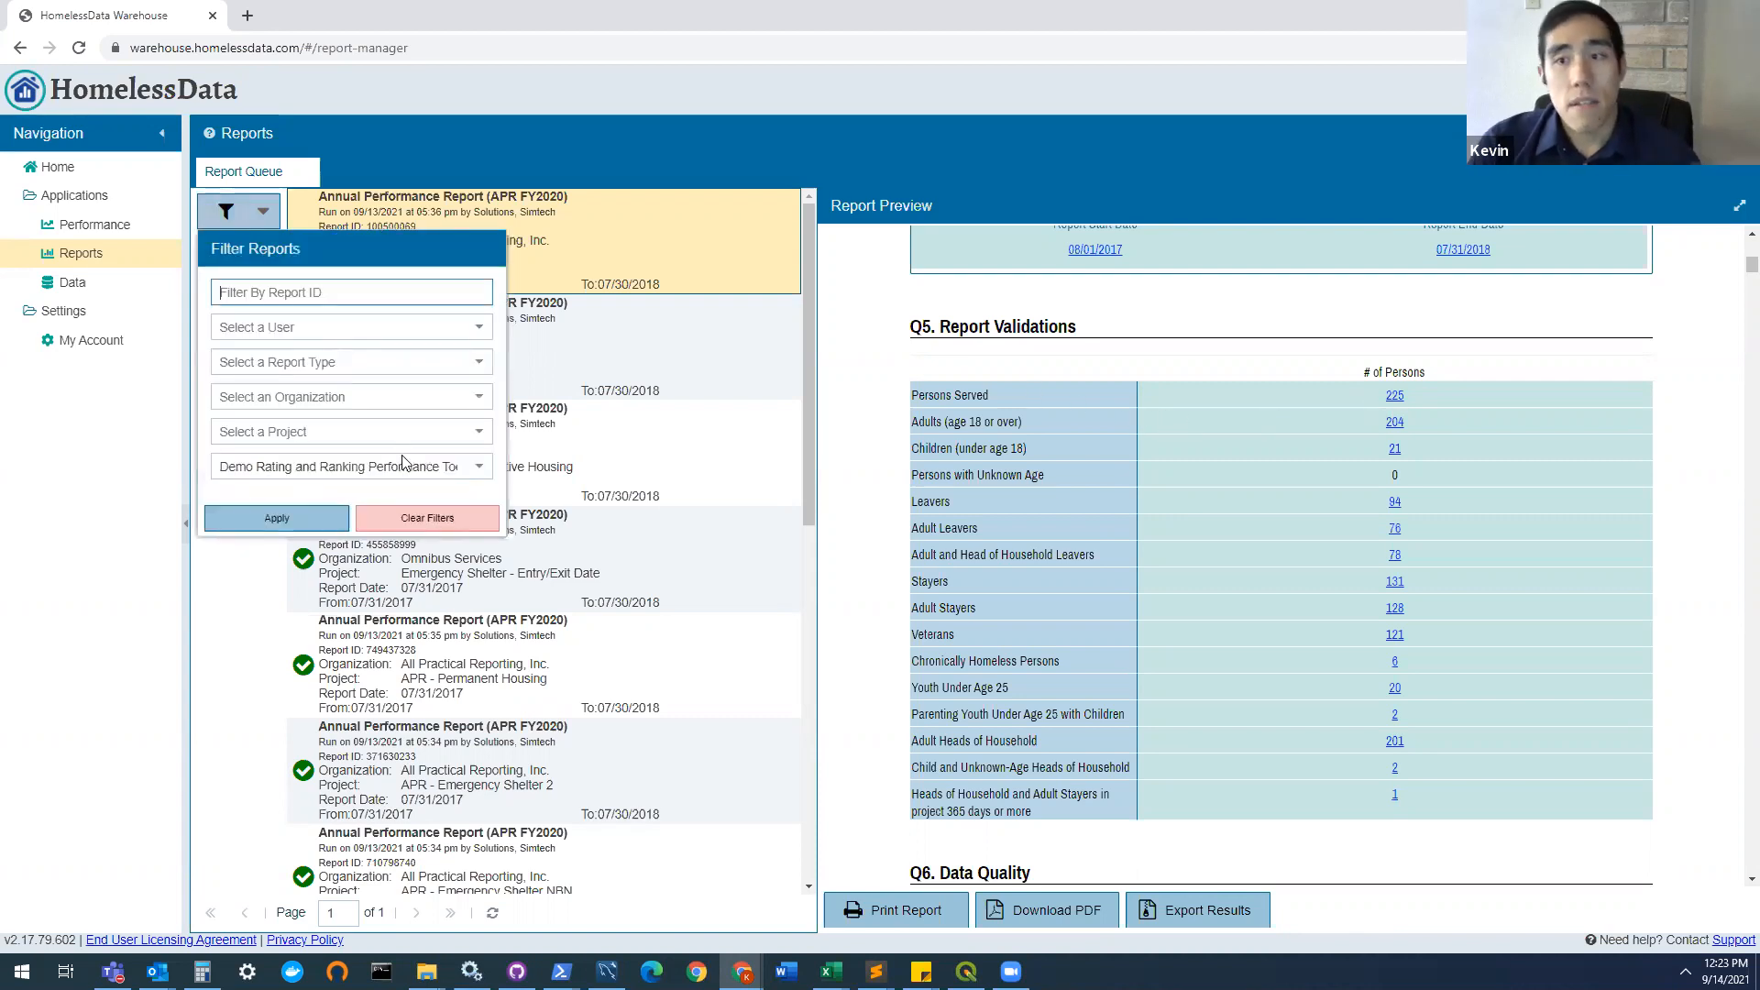
pyautogui.click(439, 519)
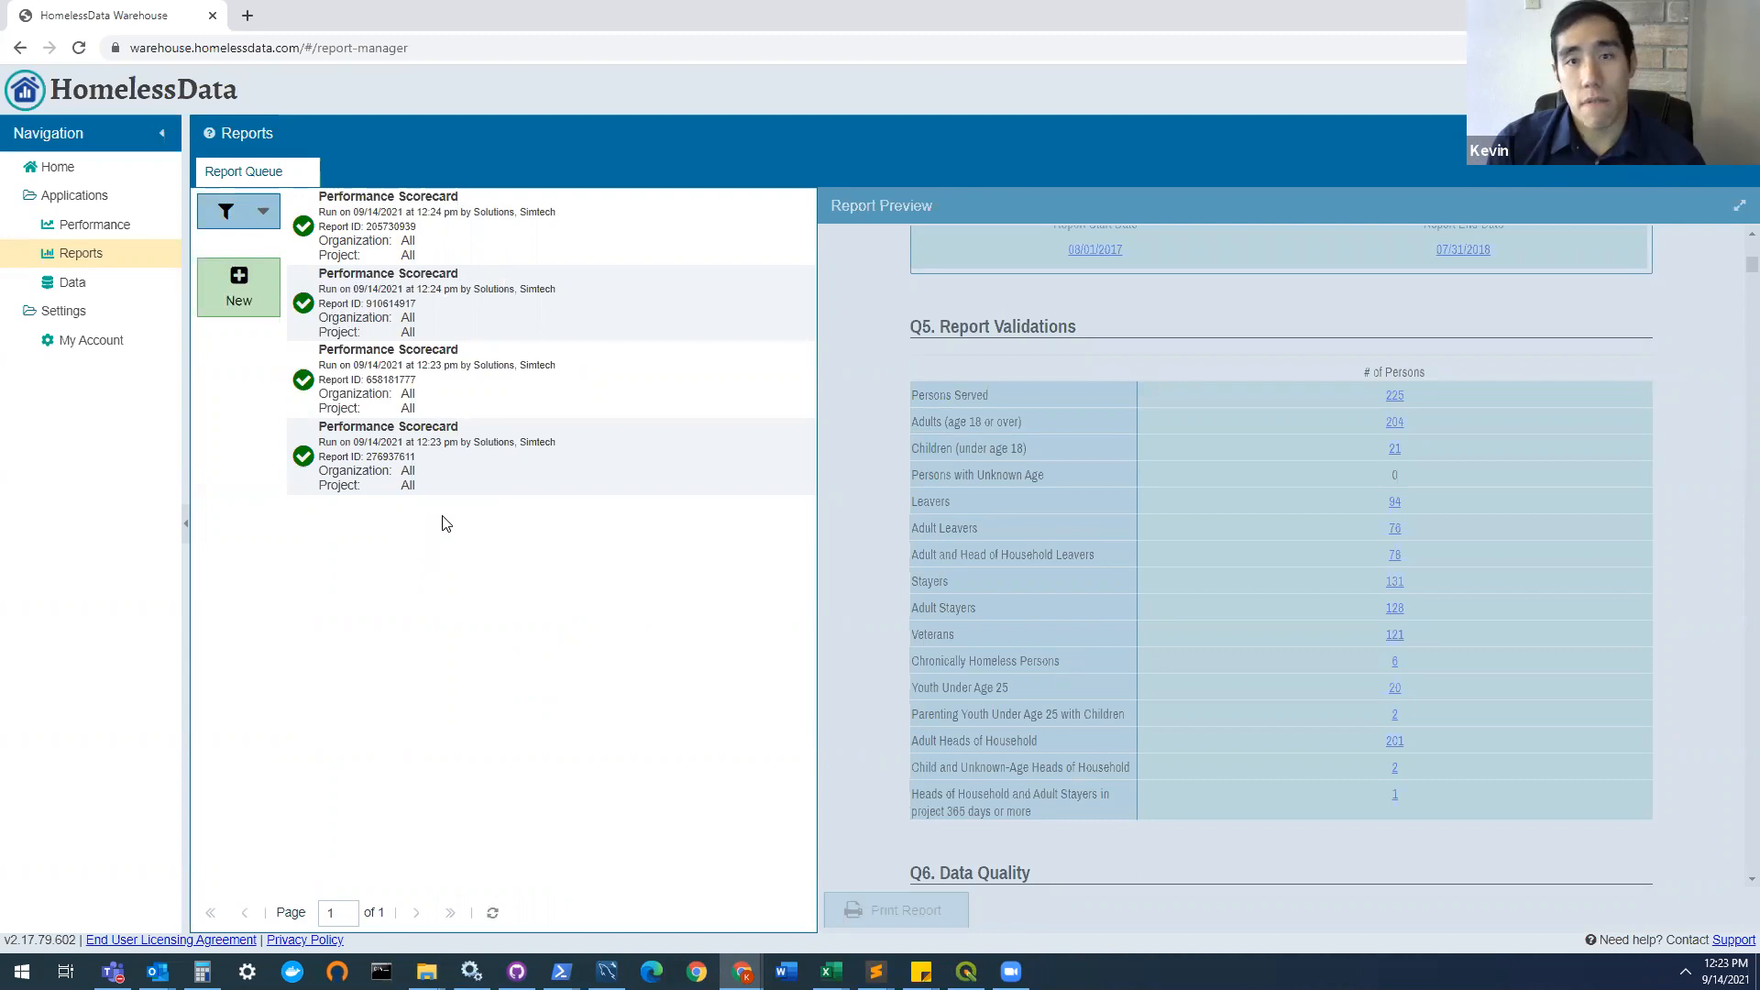
# Step: Set up a new Performance Scorecard for the Demo Rating and Ranking Performance Tools scoring group, covering all projects and all project types
pyautogui.click(267, 282)
pyautogui.click(326, 406)
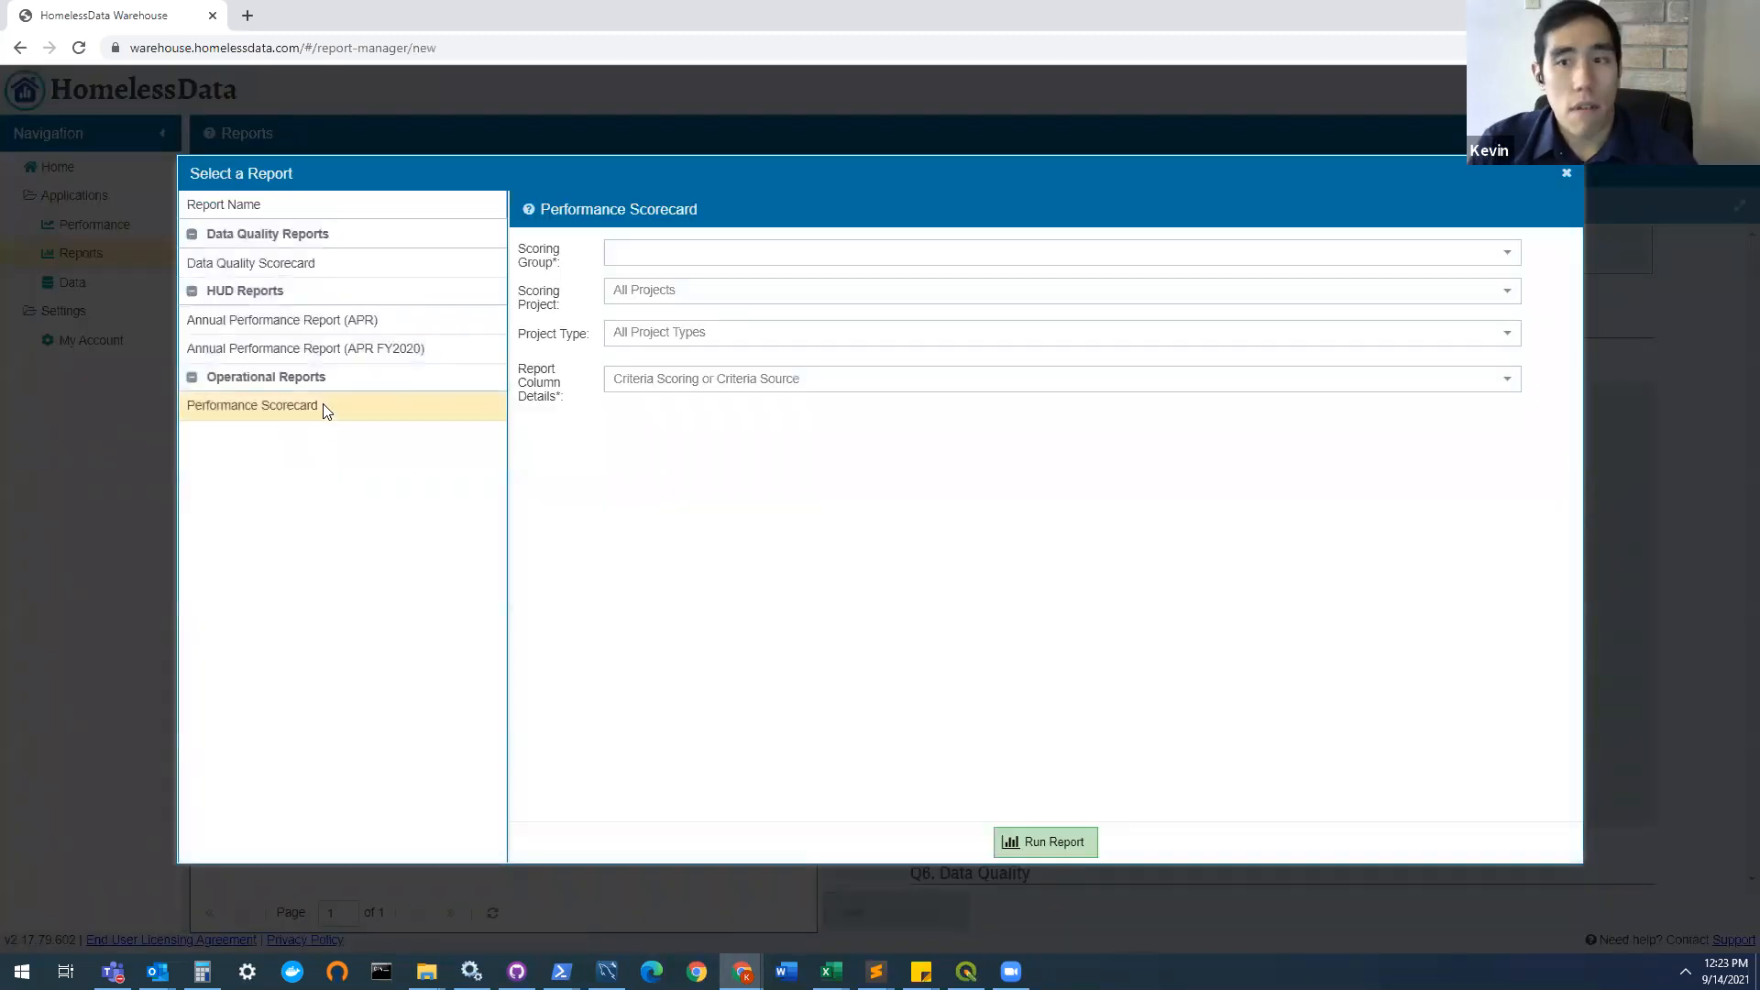
pyautogui.click(1503, 258)
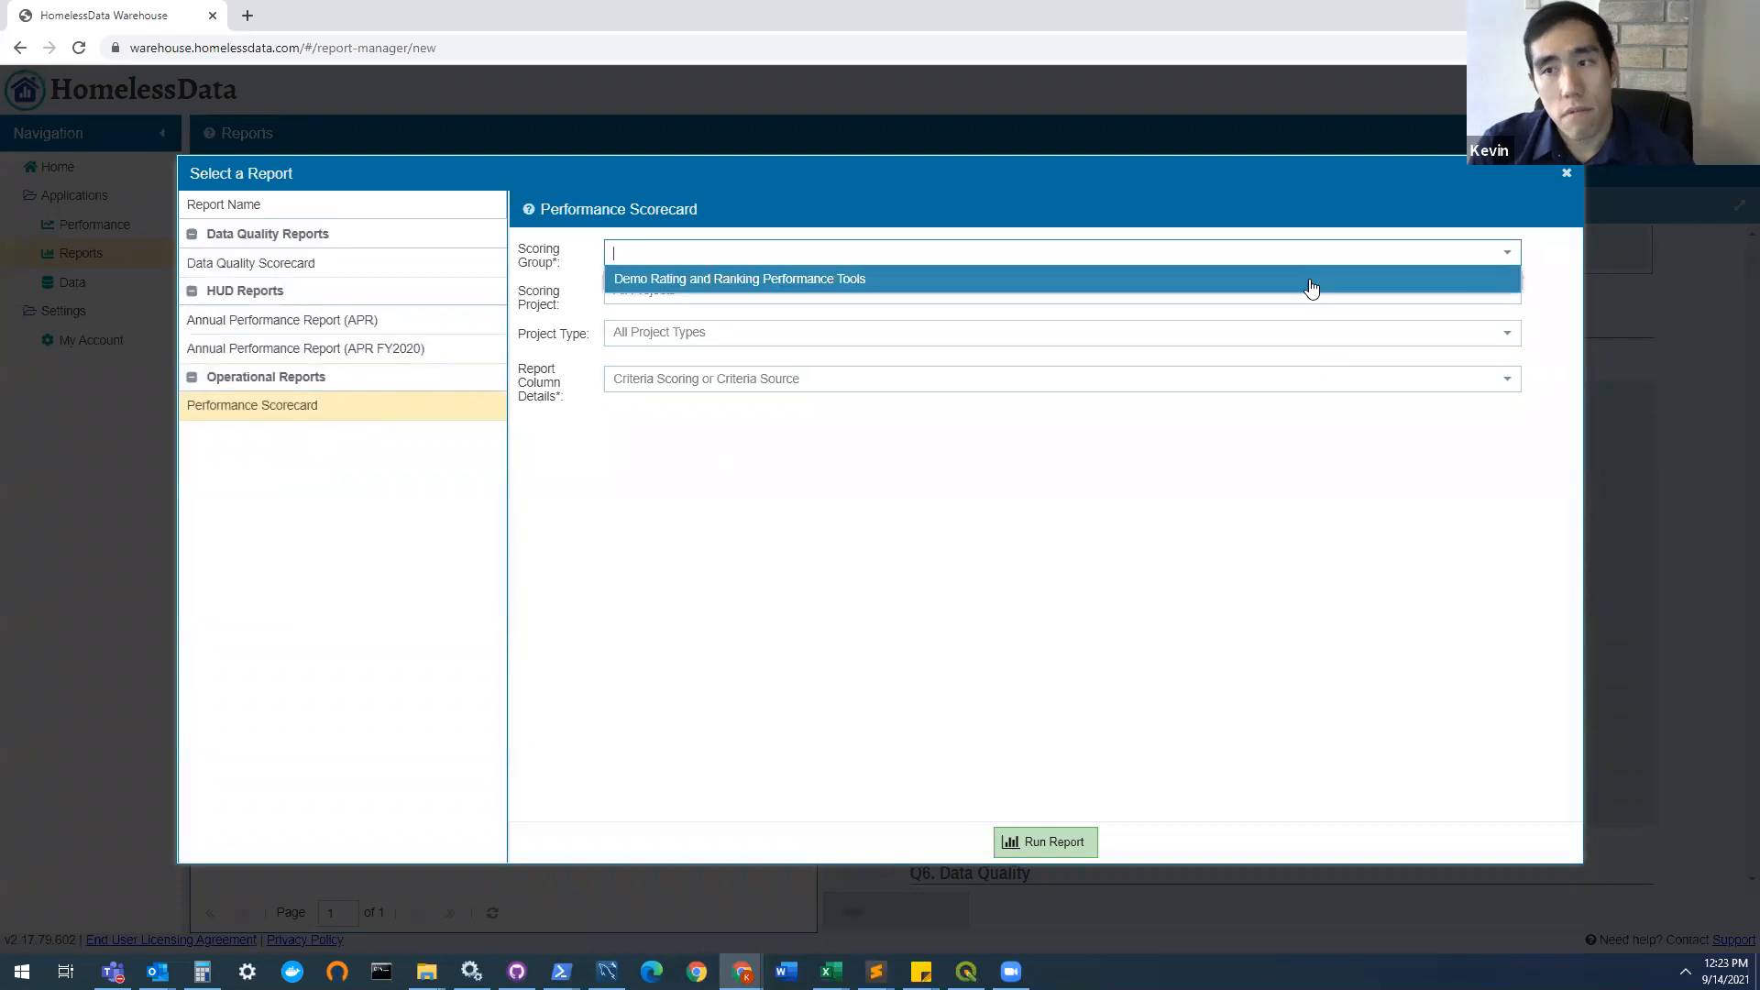
pyautogui.click(958, 276)
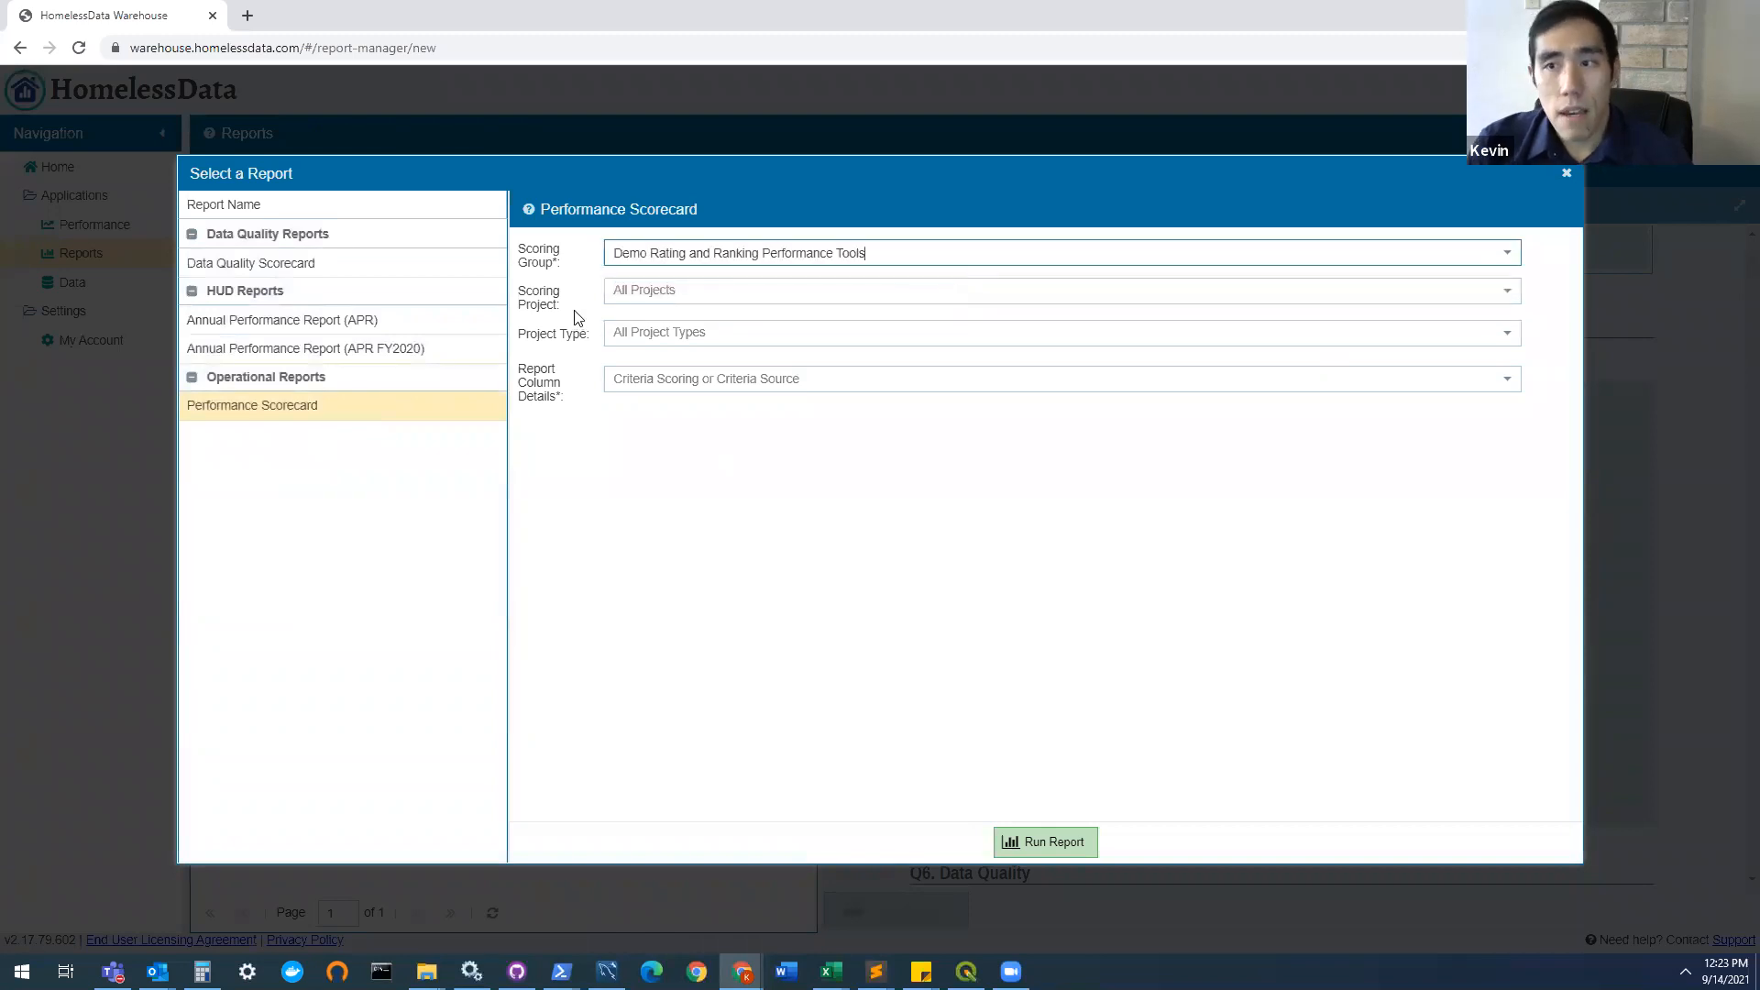
pyautogui.click(689, 294)
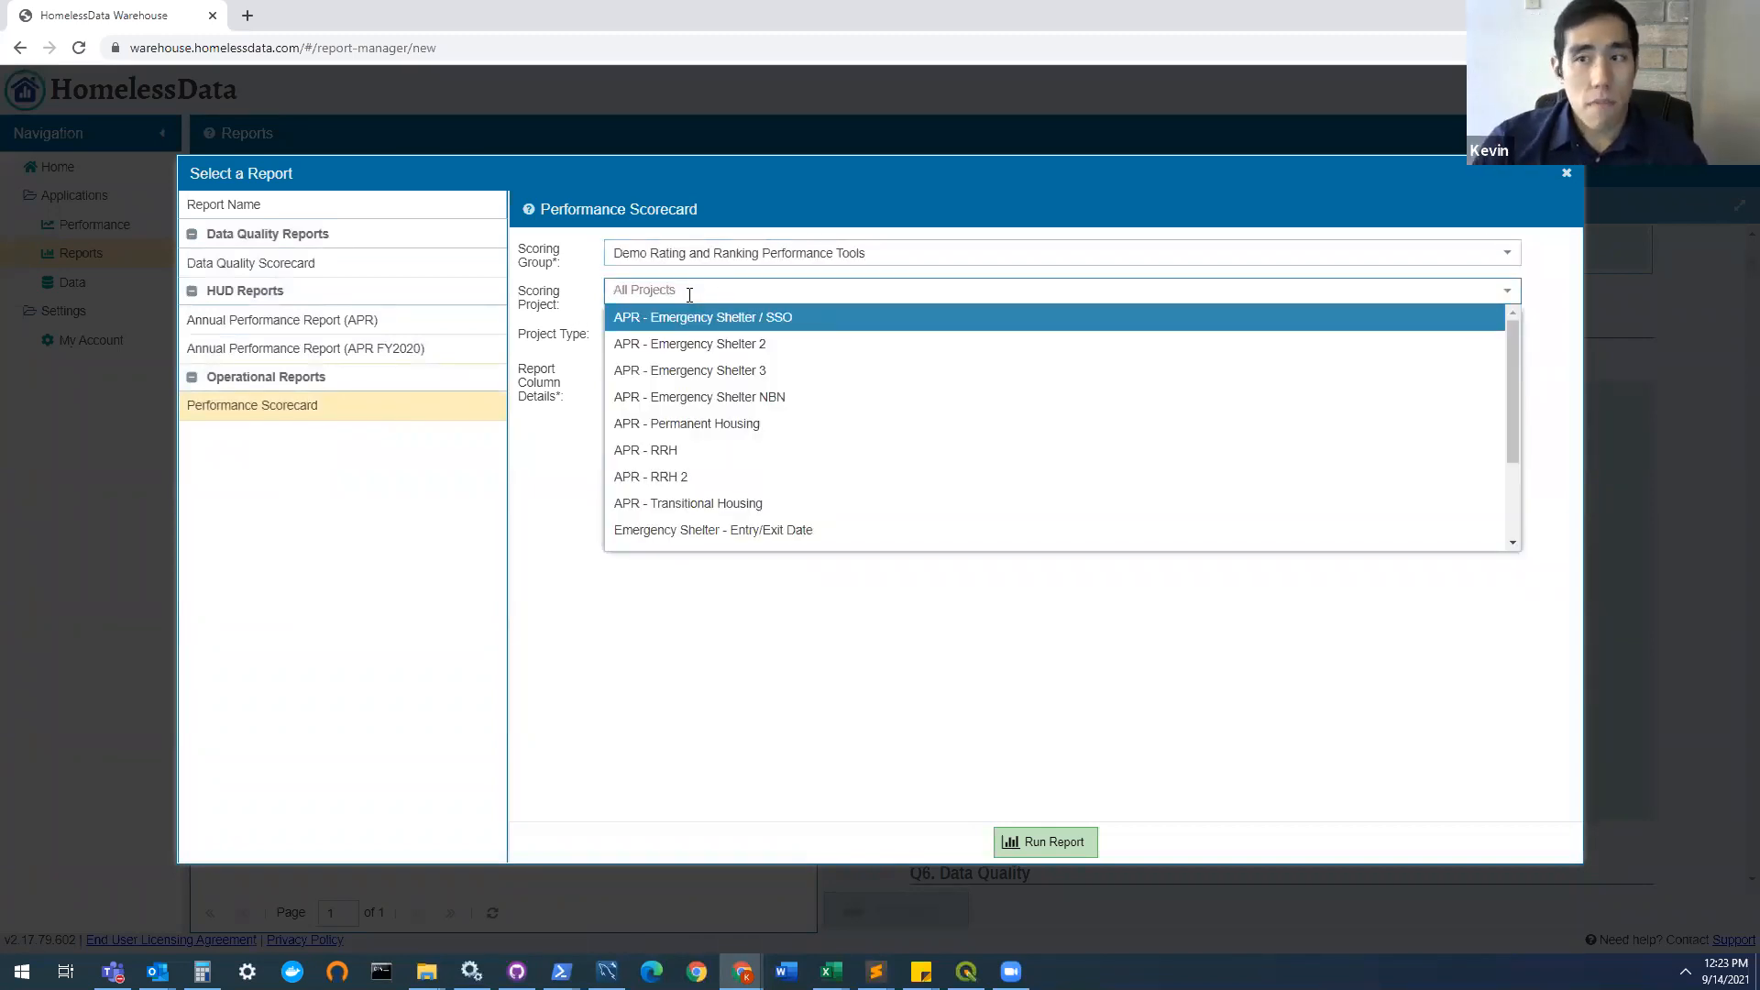
pyautogui.click(689, 285)
pyautogui.click(676, 332)
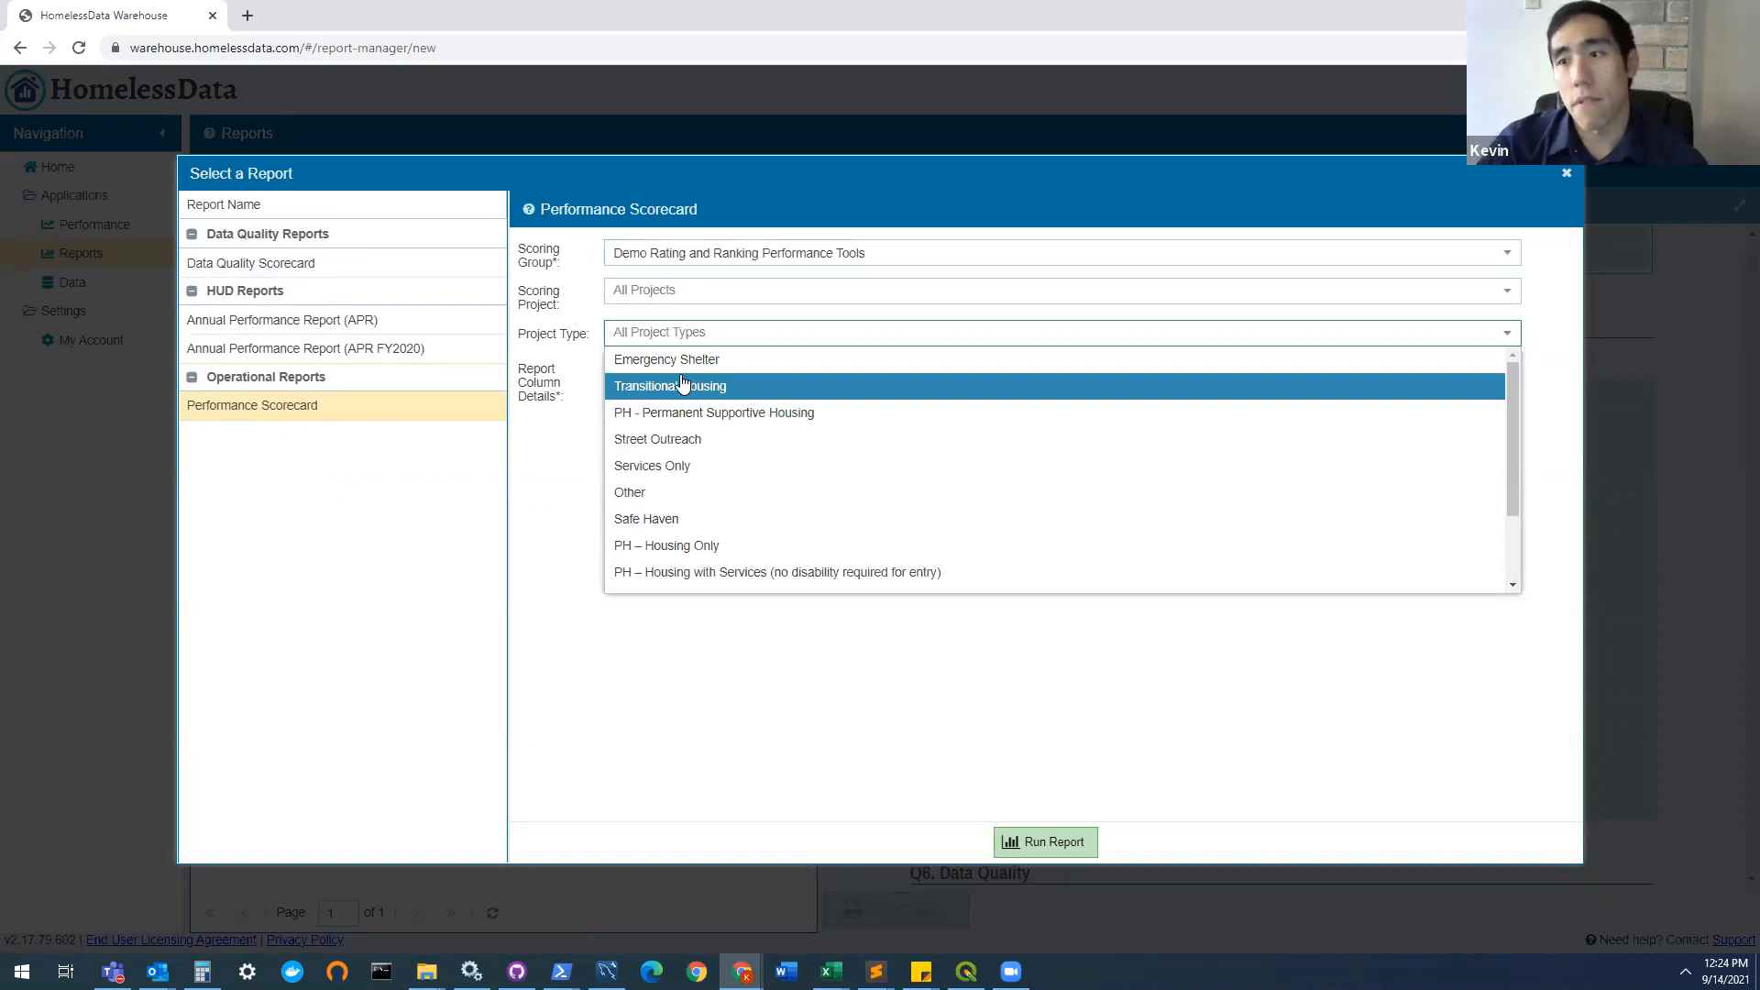
pyautogui.click(873, 742)
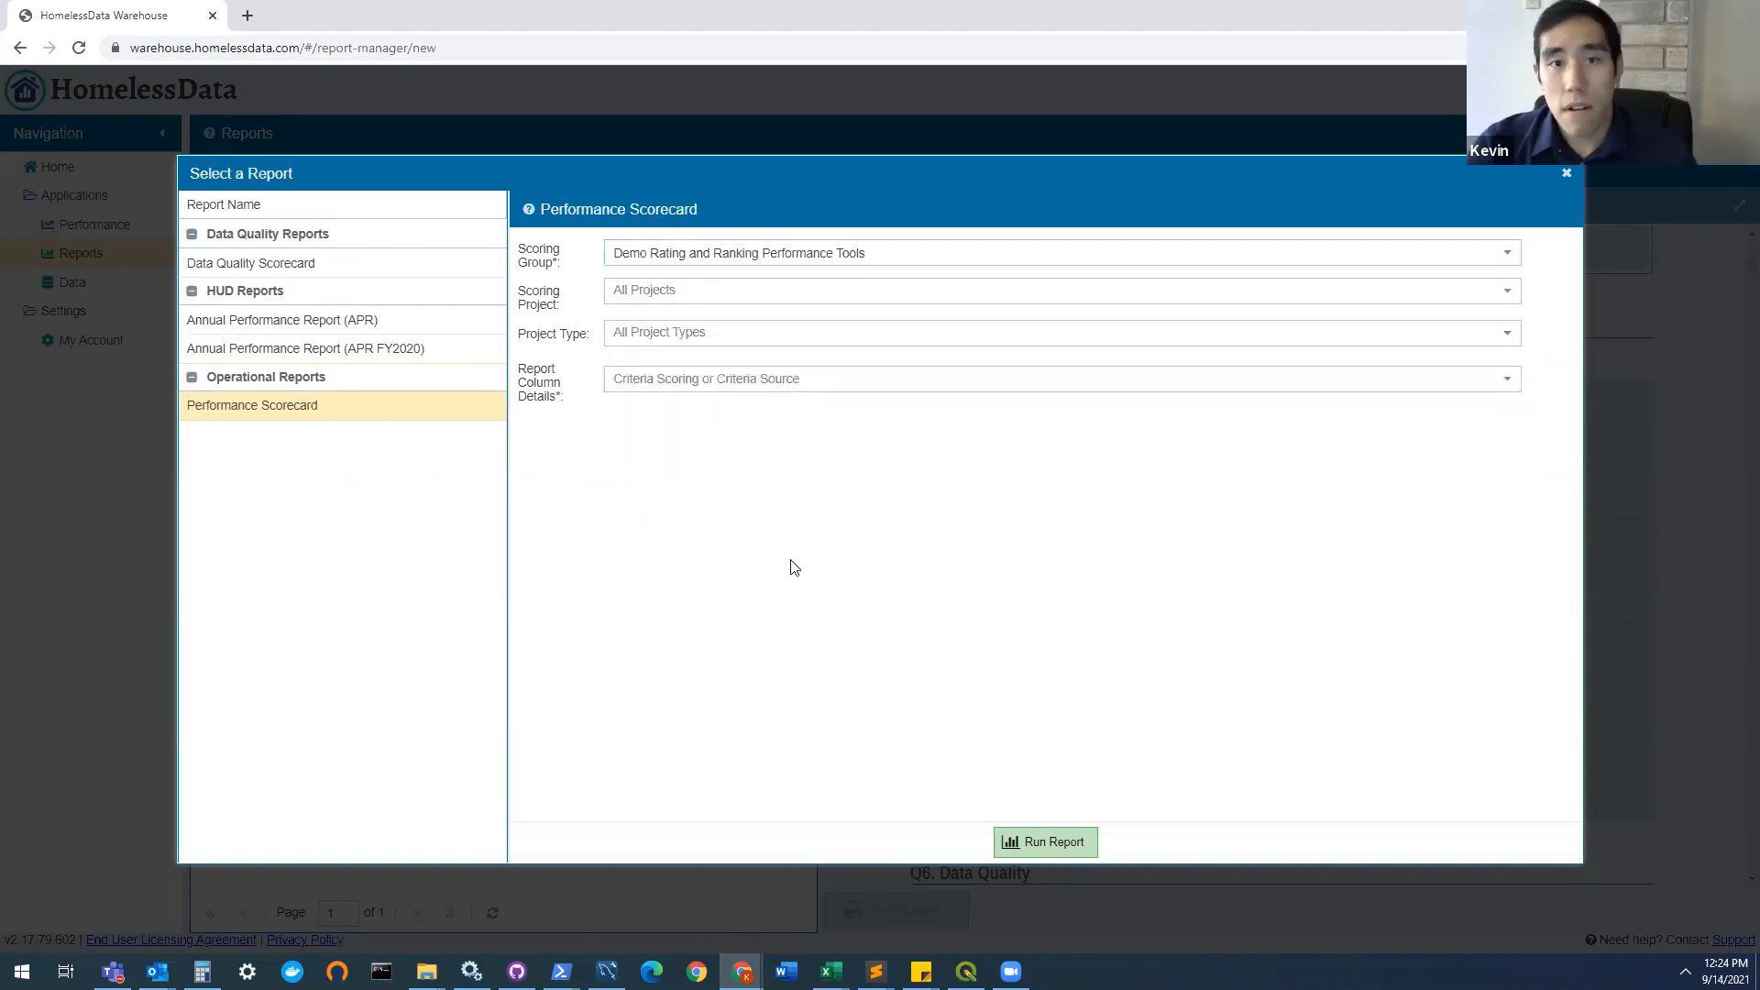
# Step: Run the Performance Scorecard with Criteria Scoring as the report column details, and briefly expand its preview
pyautogui.click(787, 380)
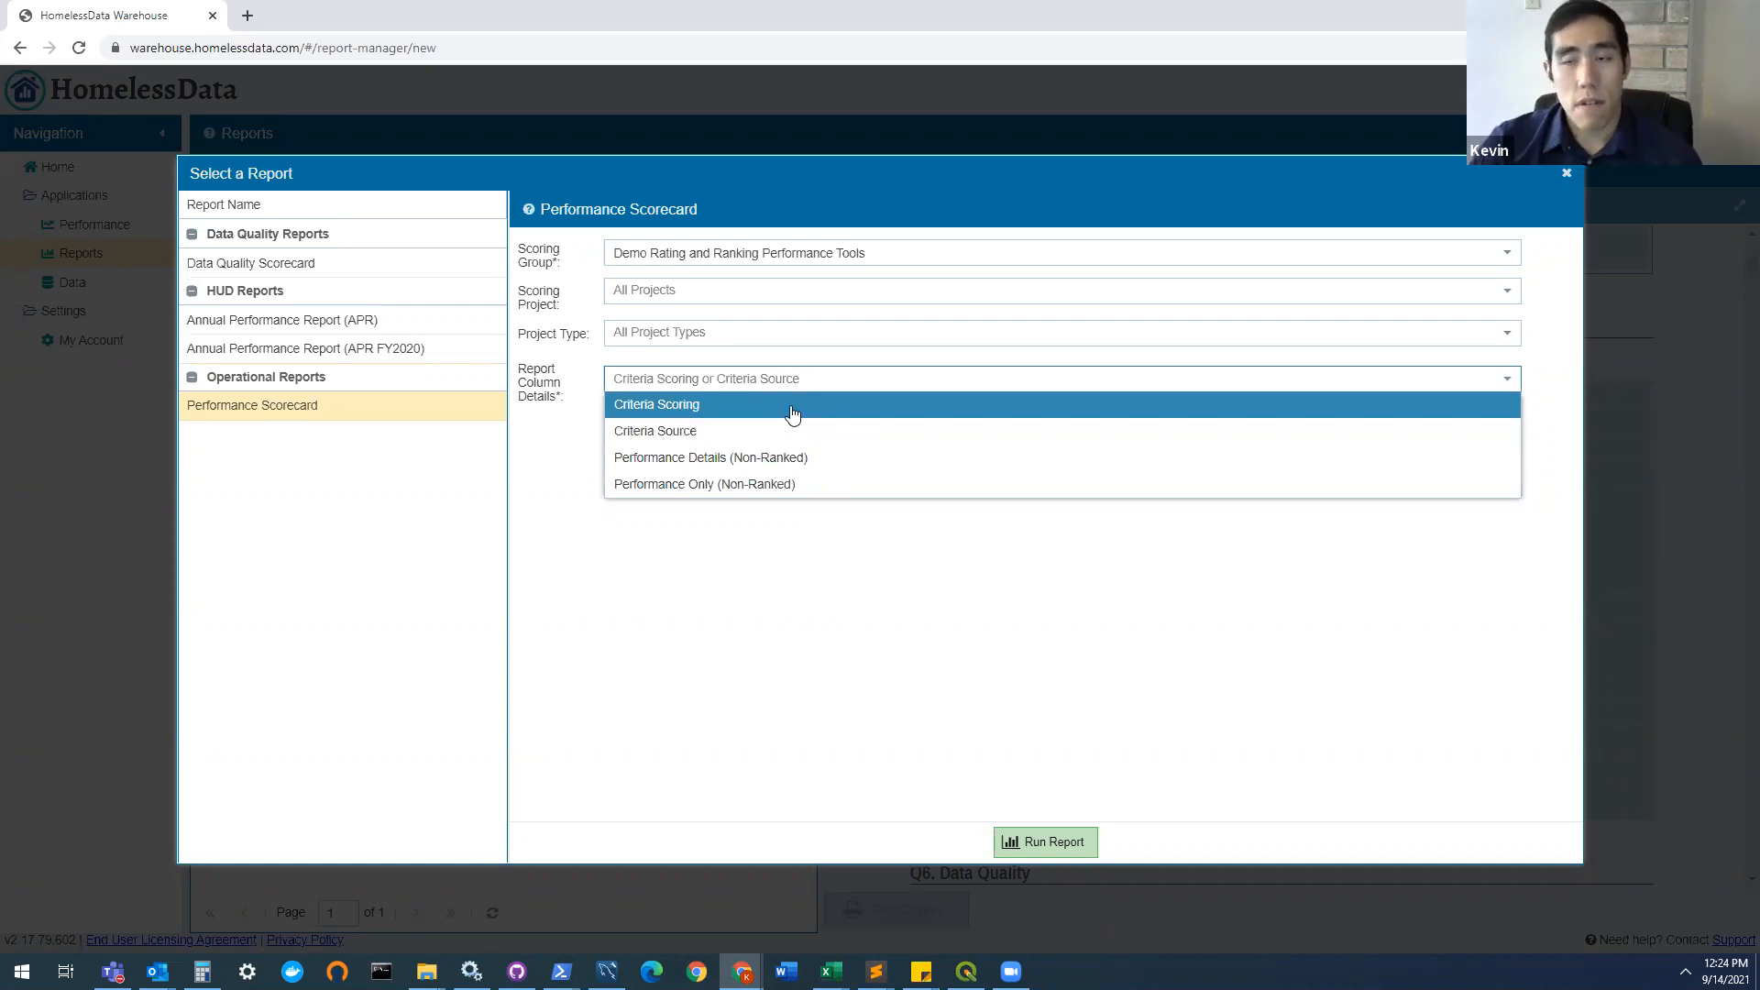
pyautogui.click(793, 413)
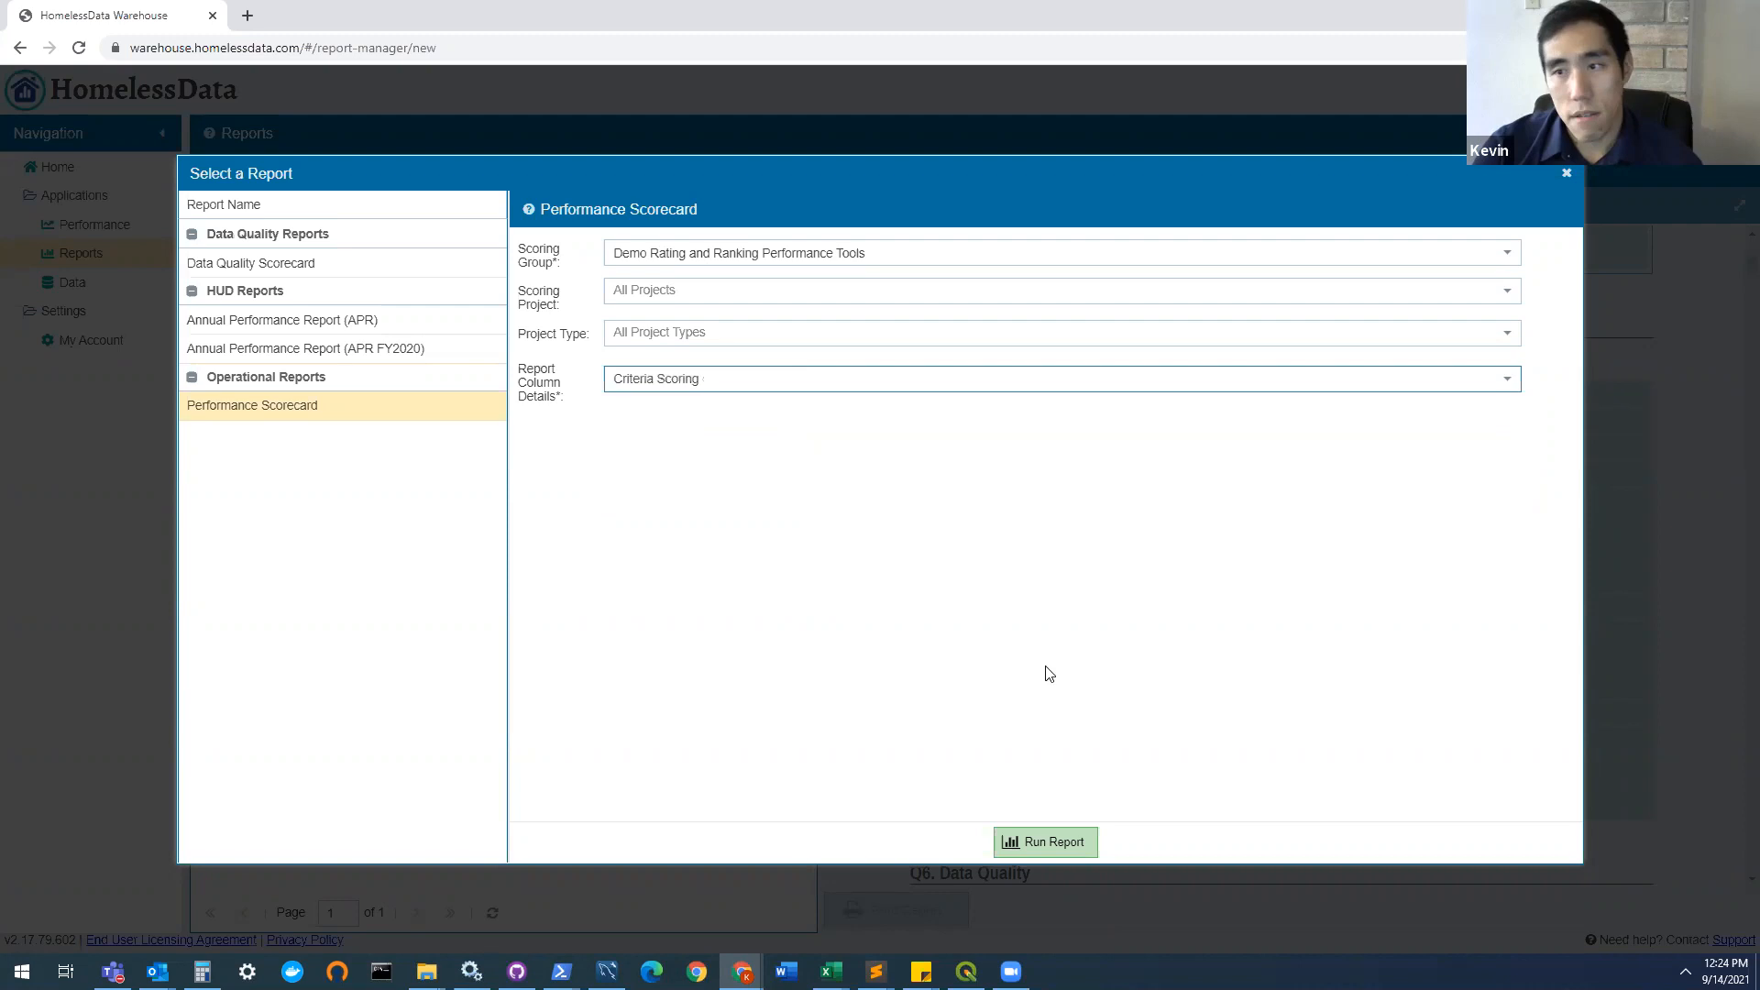
pyautogui.click(1046, 843)
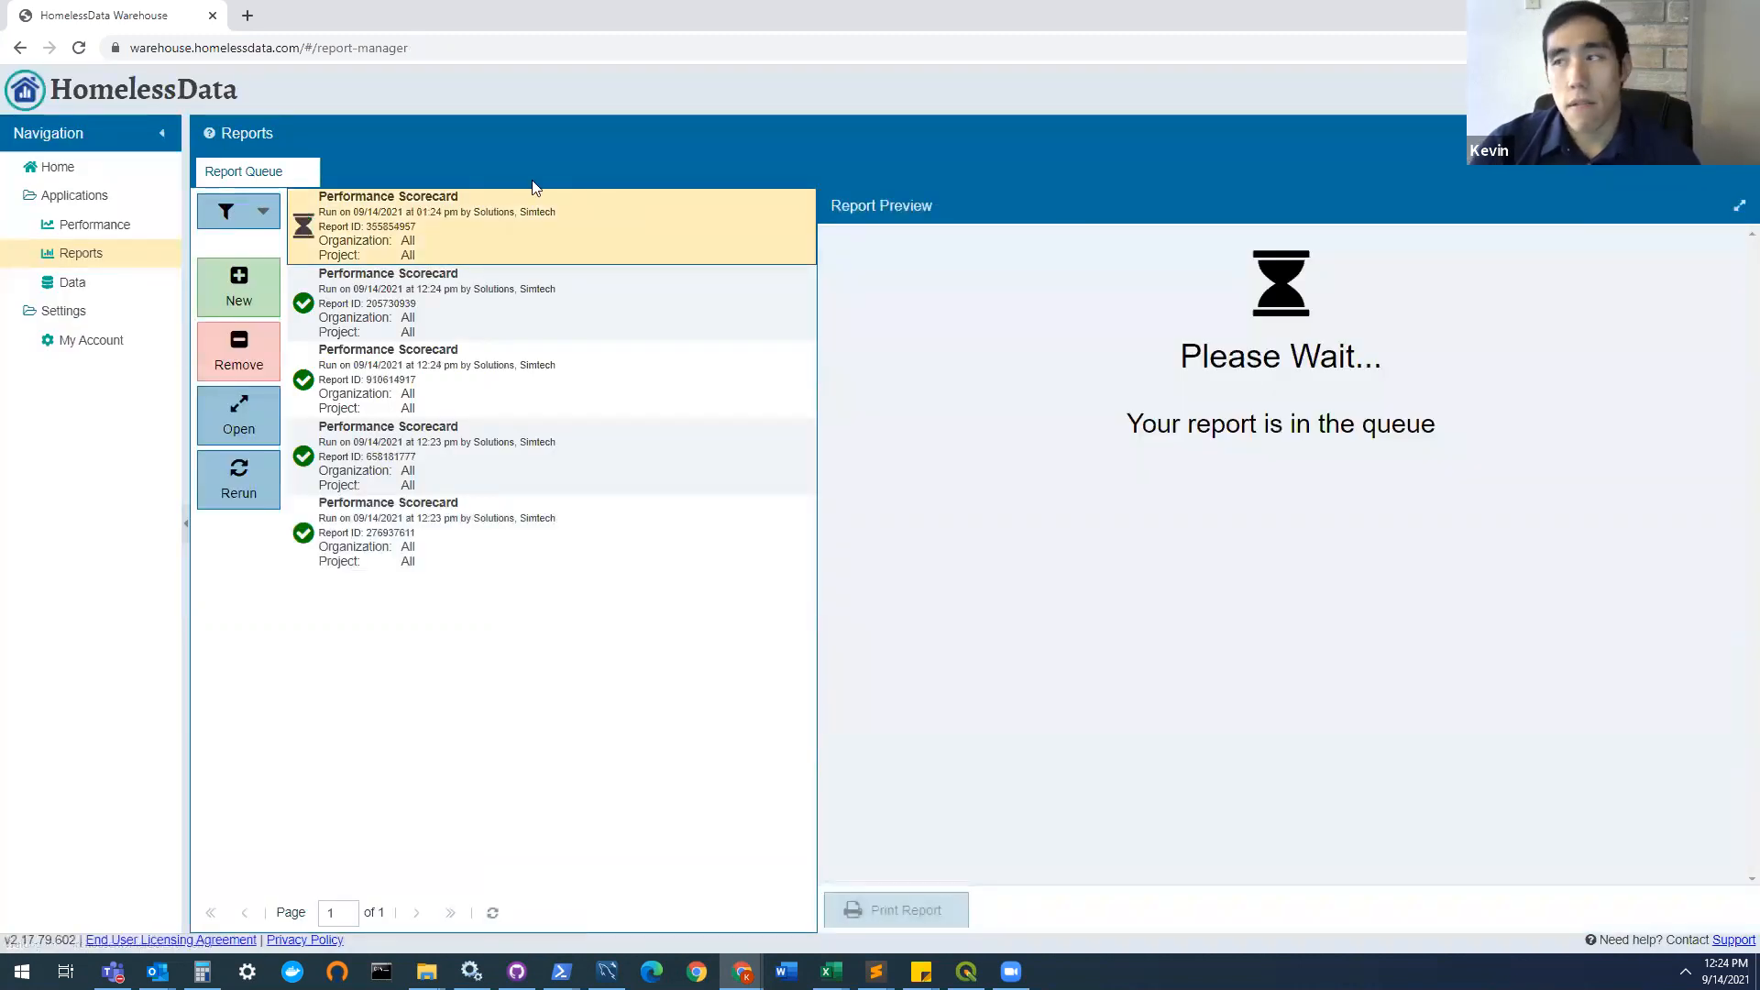
pyautogui.click(1739, 209)
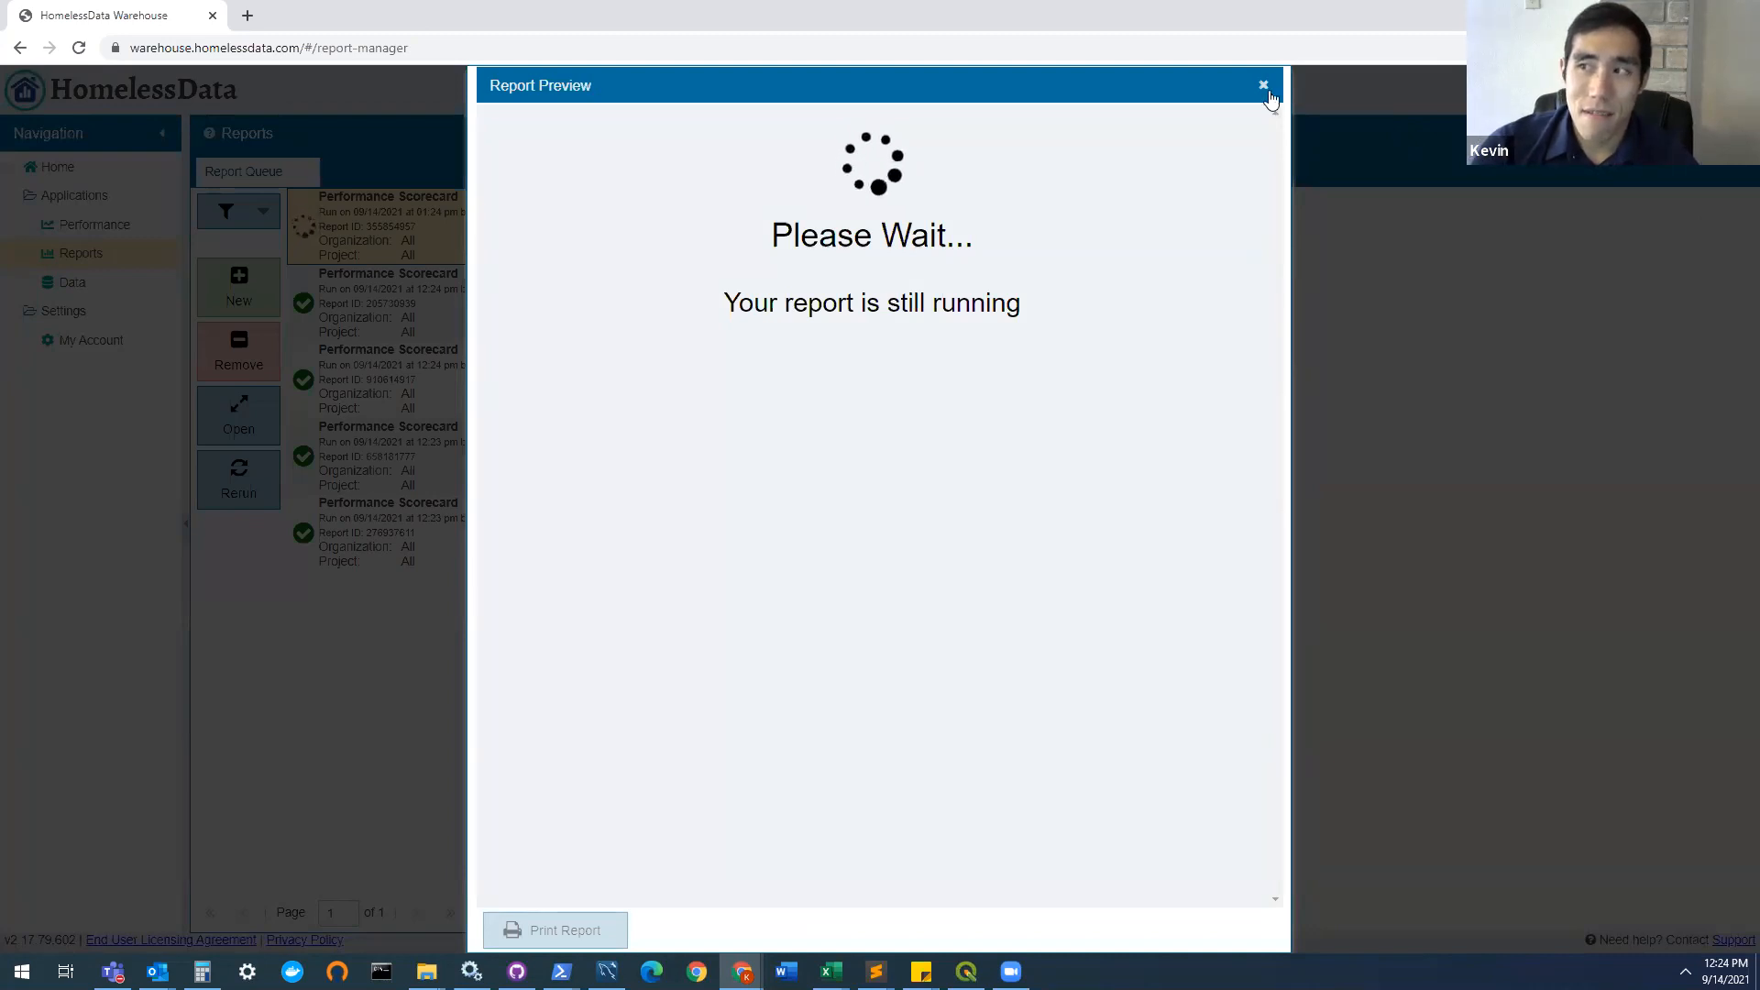
pyautogui.click(1265, 87)
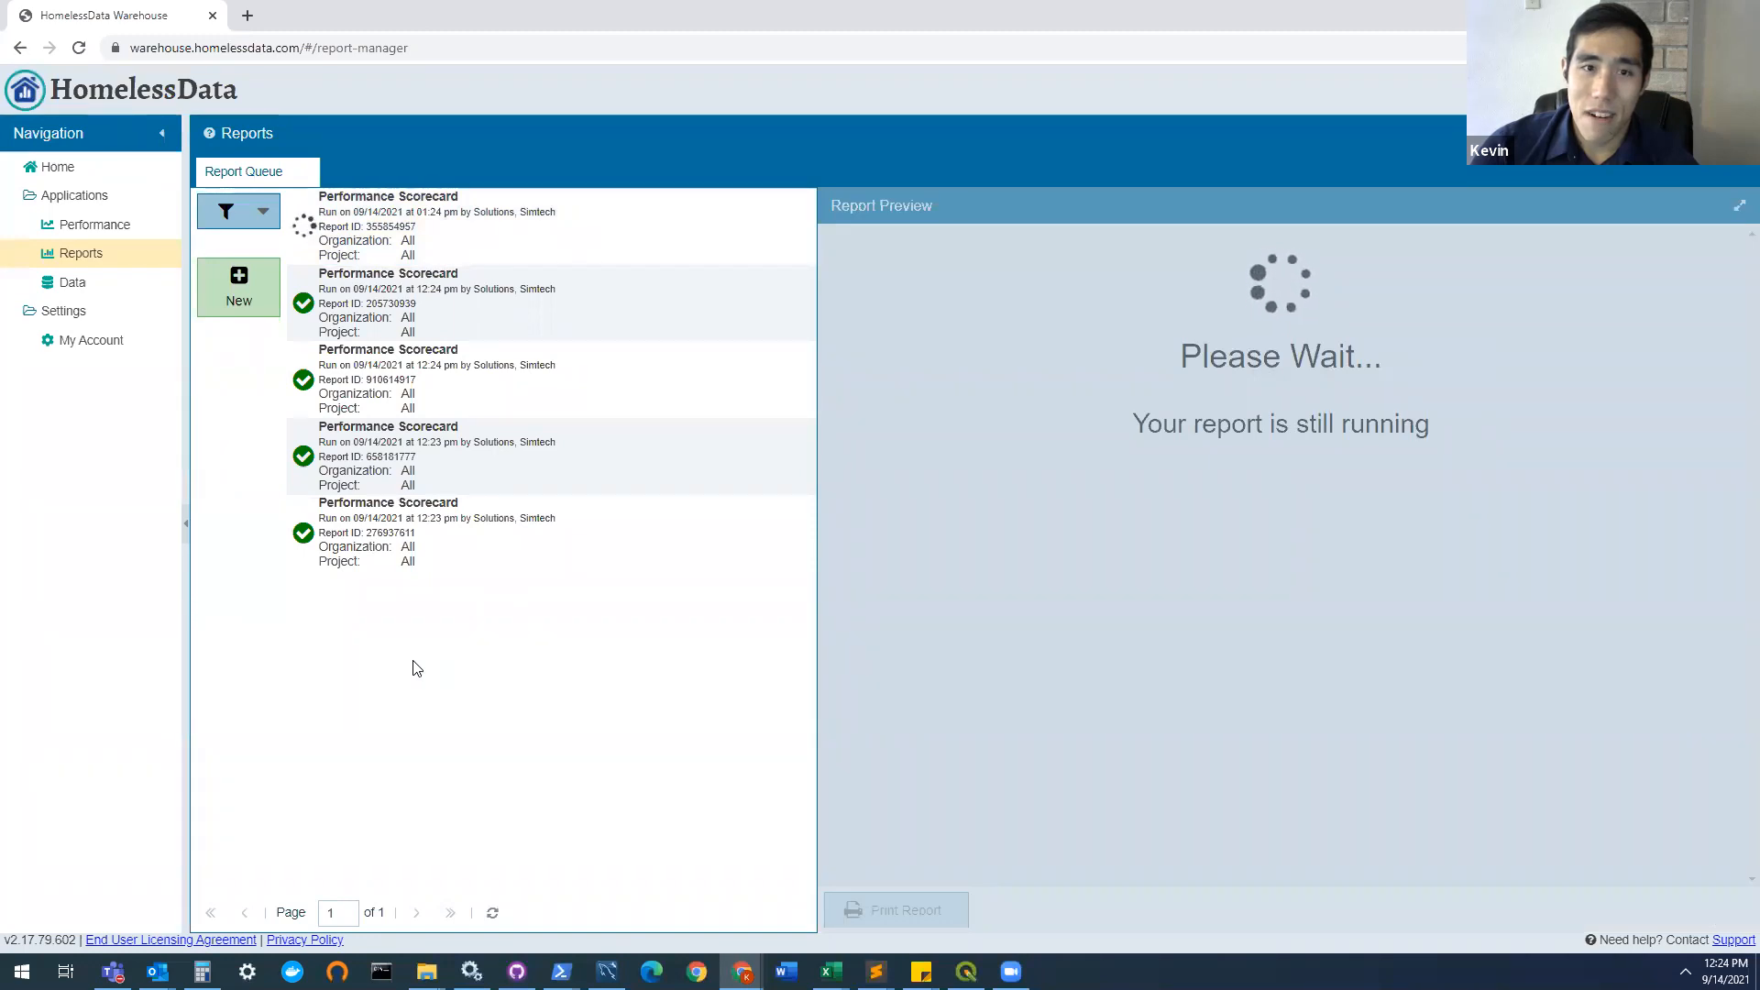
# Step: Open the newest Performance Scorecard in an enlarged preview and review APR - RRH's project identifiers, grant information and scoring summary
pyautogui.click(502, 248)
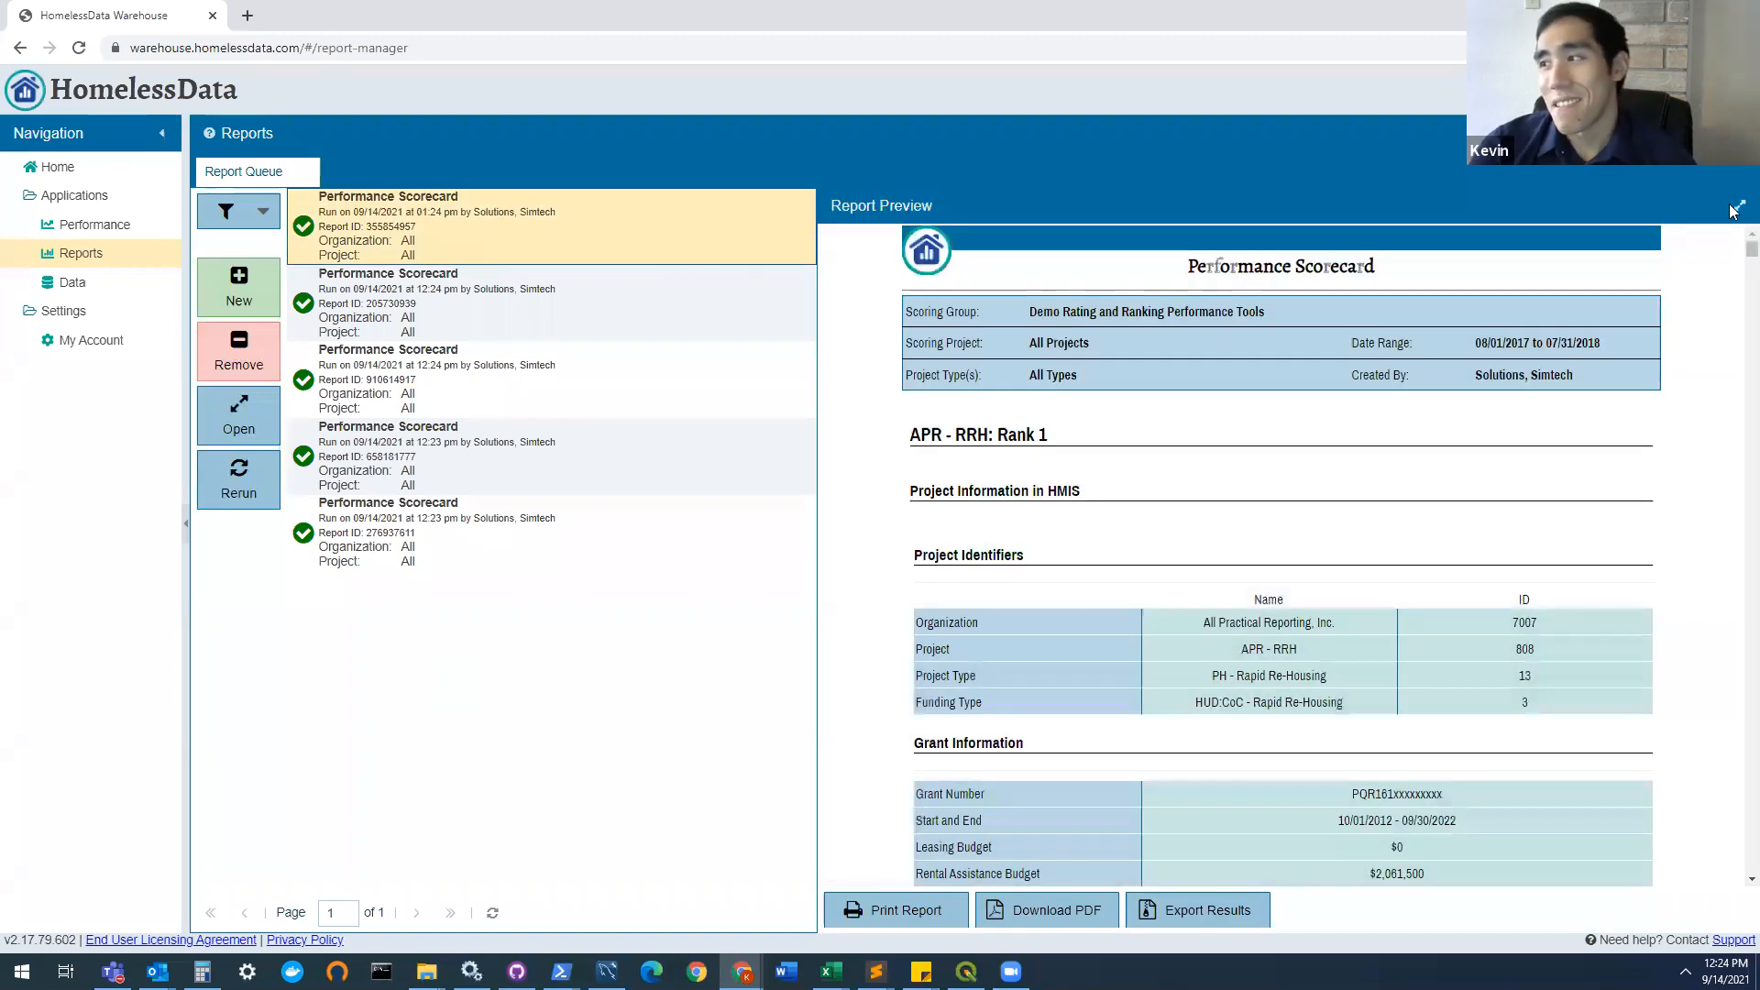
pyautogui.click(1735, 209)
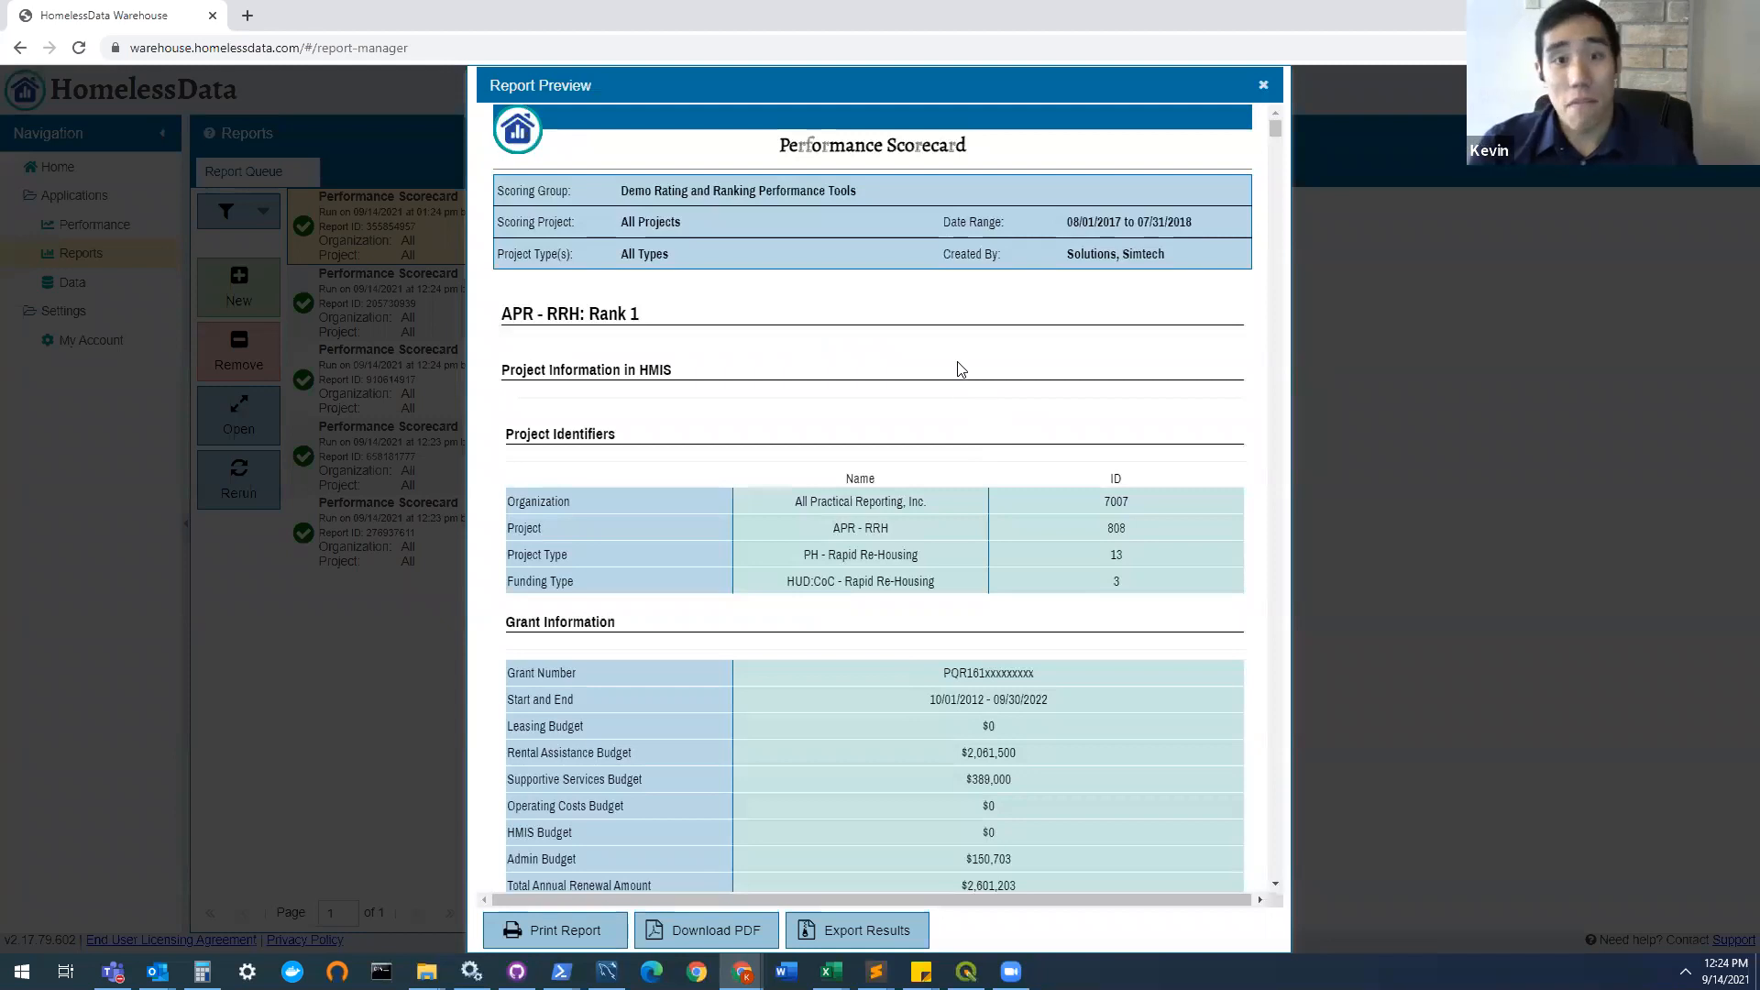
pyautogui.scroll(-1, 960, 368)
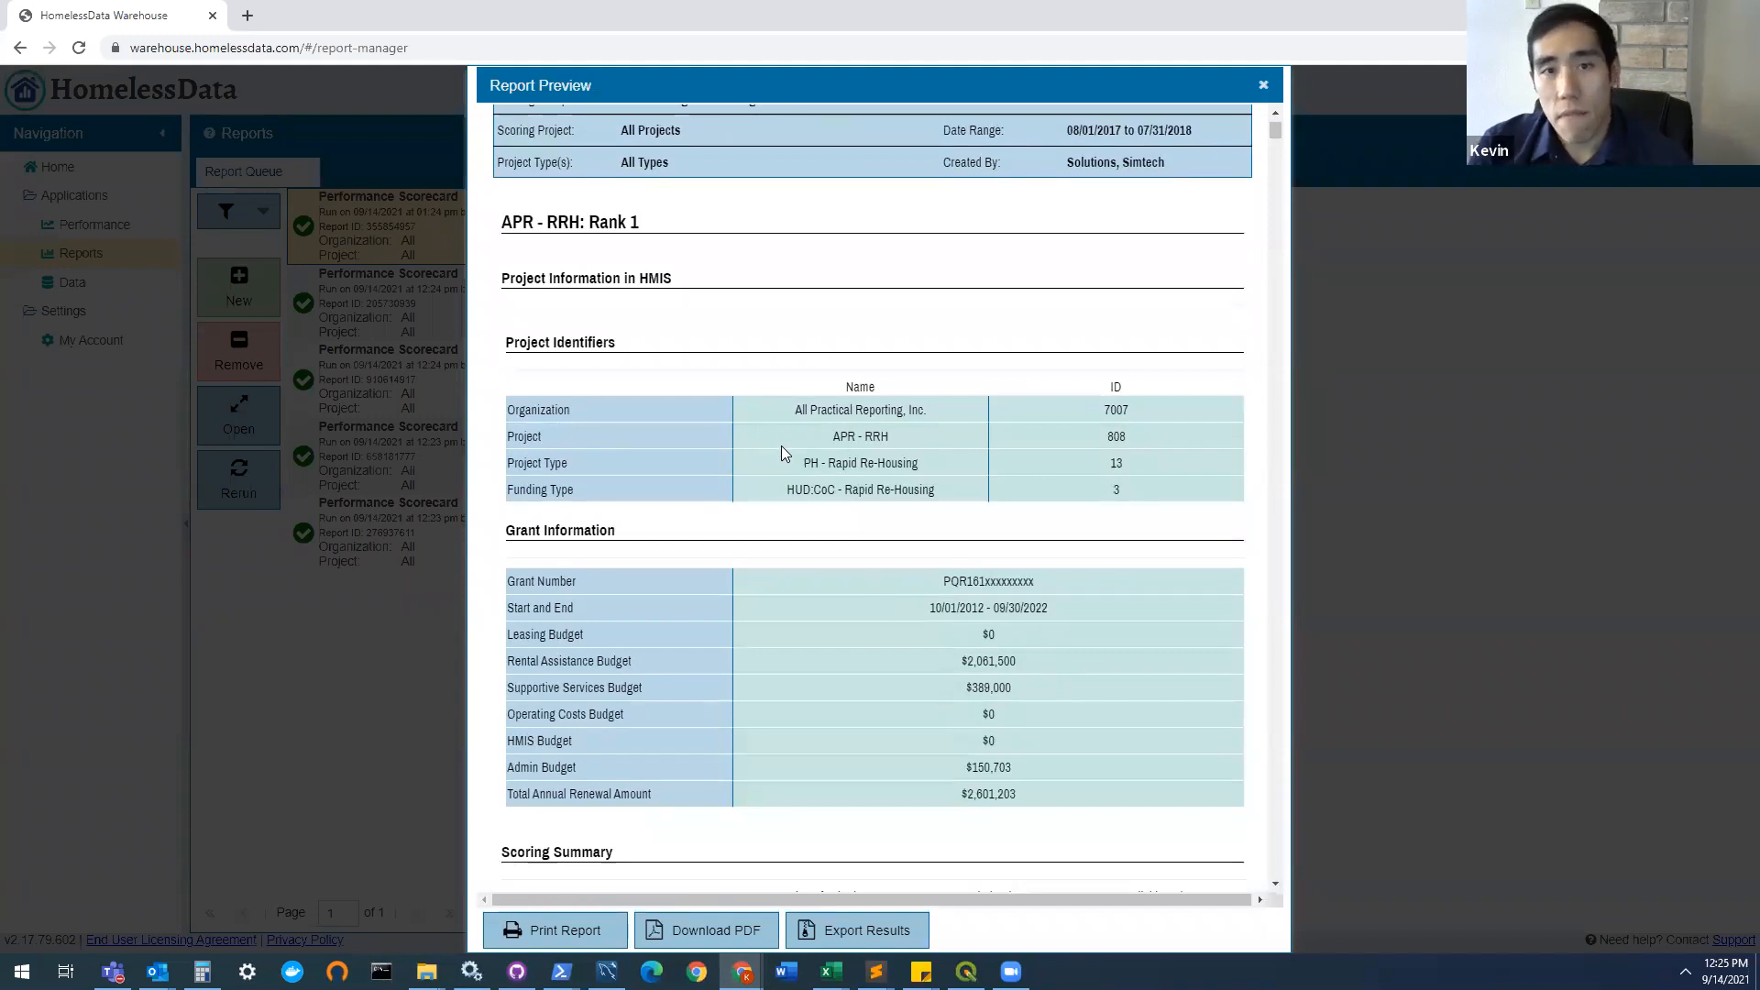
pyautogui.scroll(-1, 817, 531)
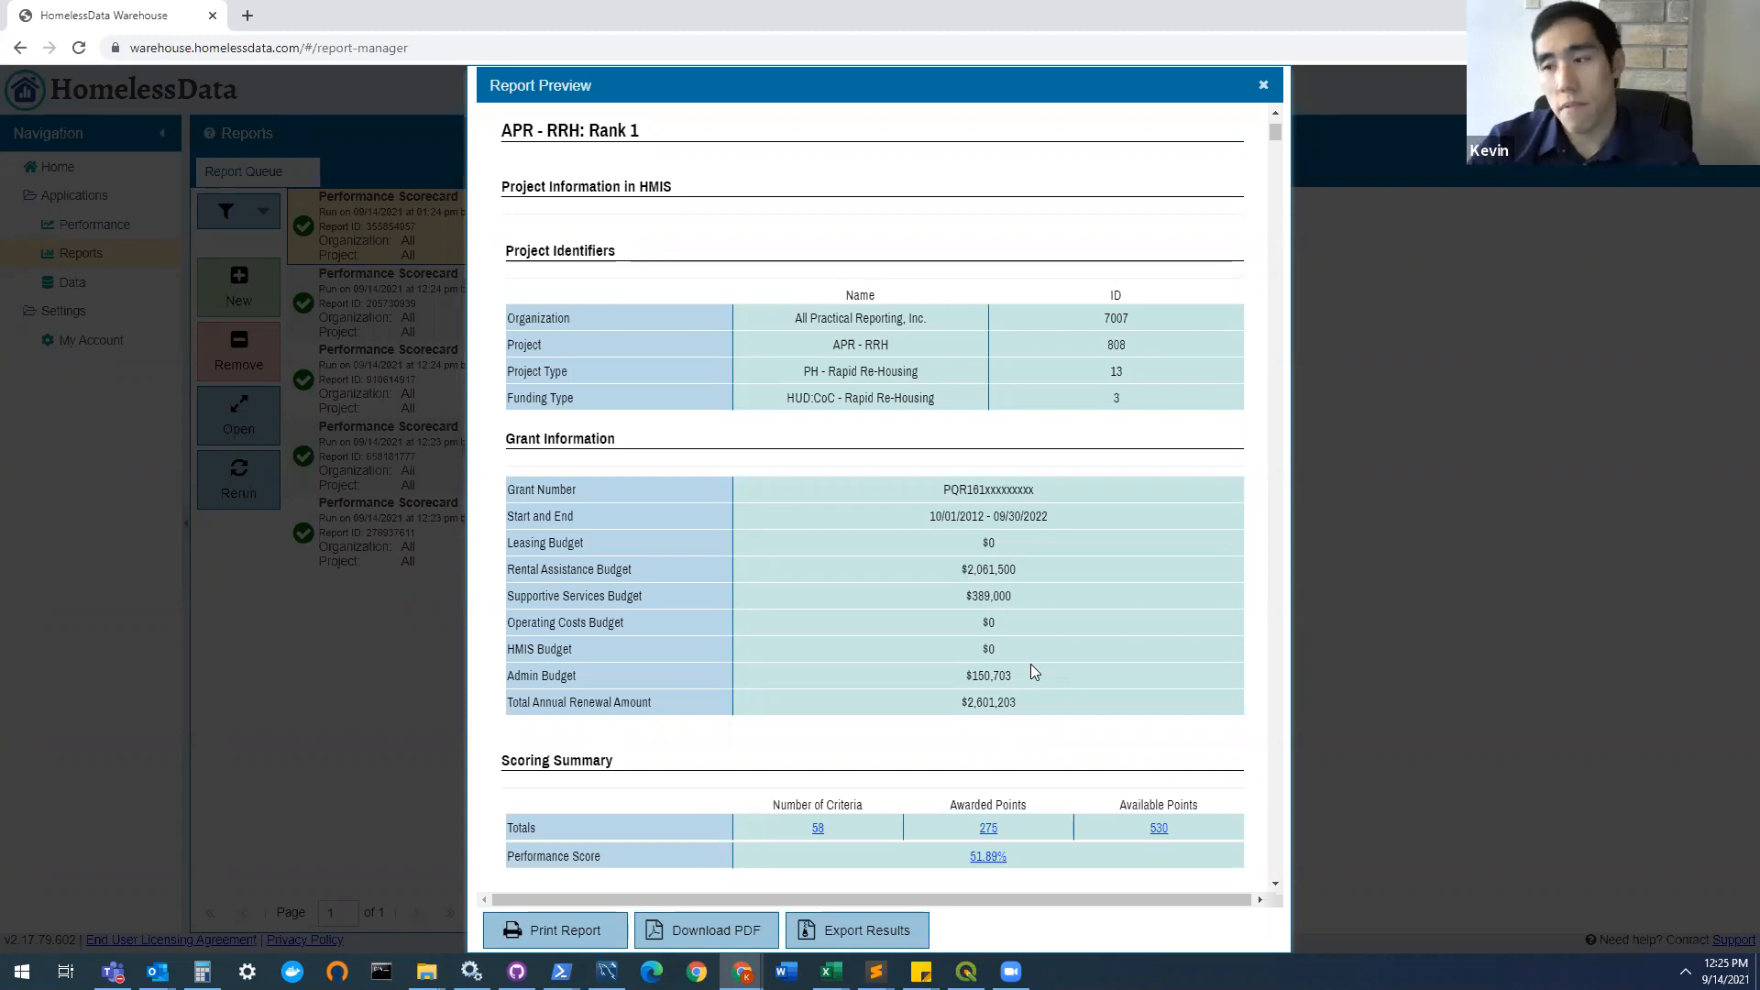
pyautogui.scroll(-1, 1058, 675)
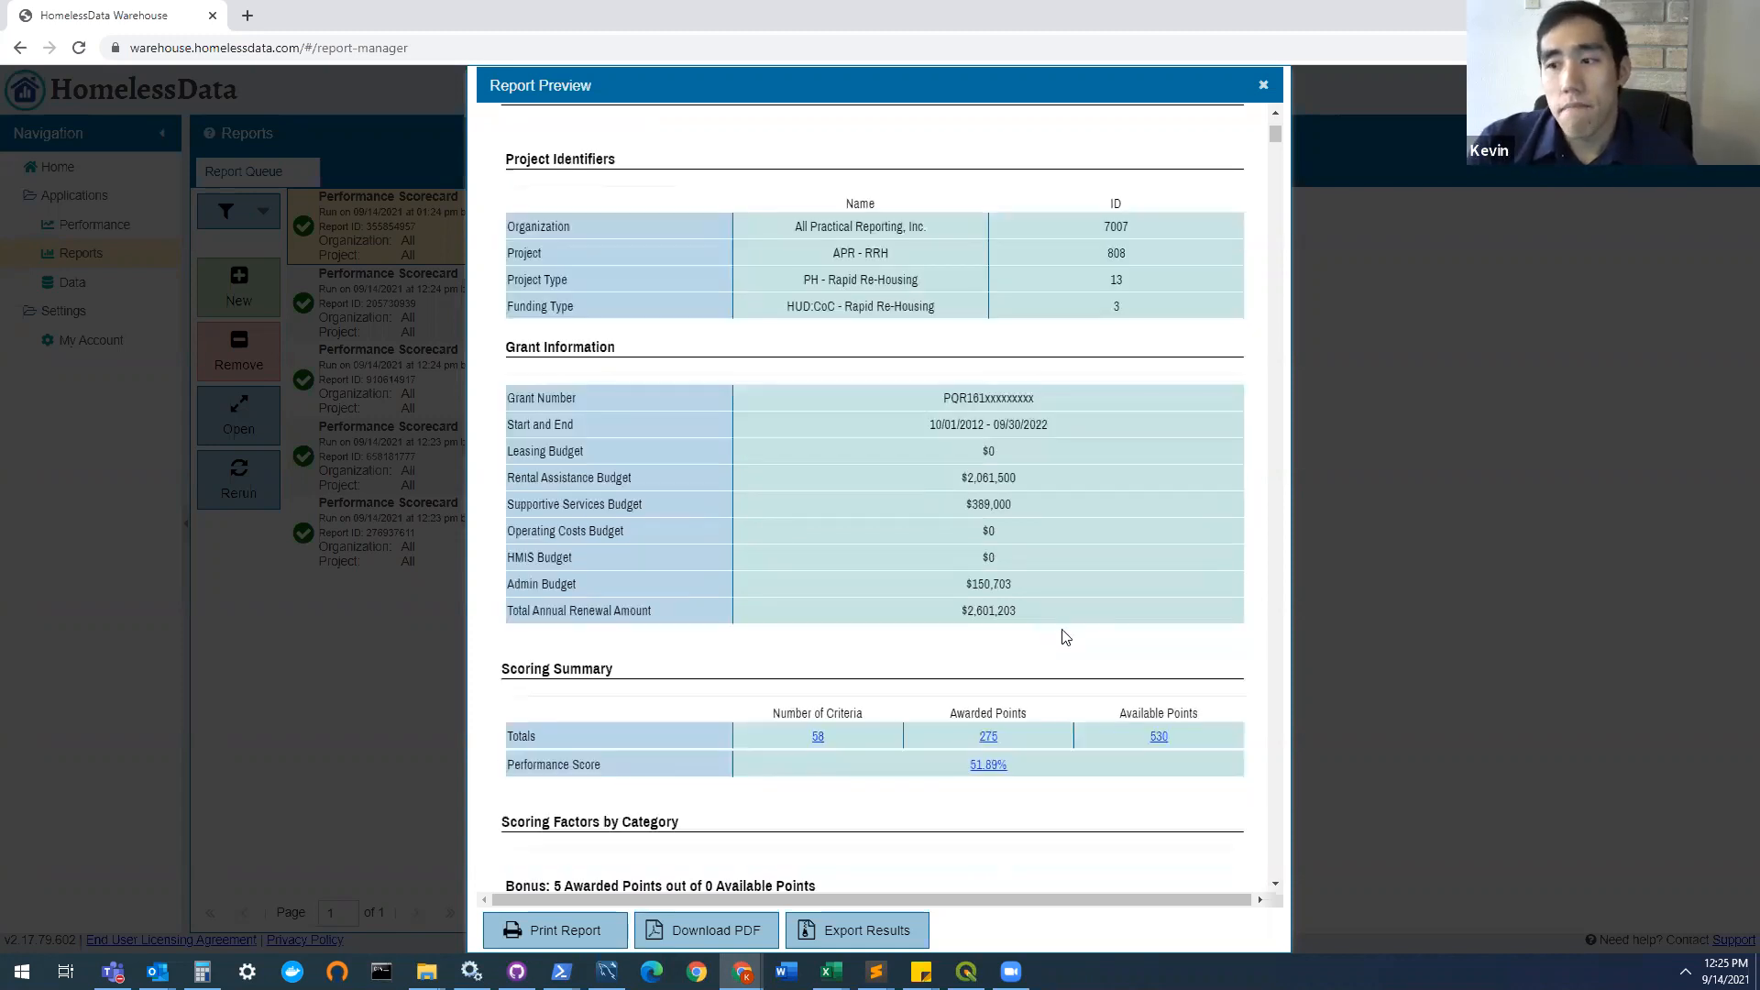
pyautogui.scroll(-2, 1050, 544)
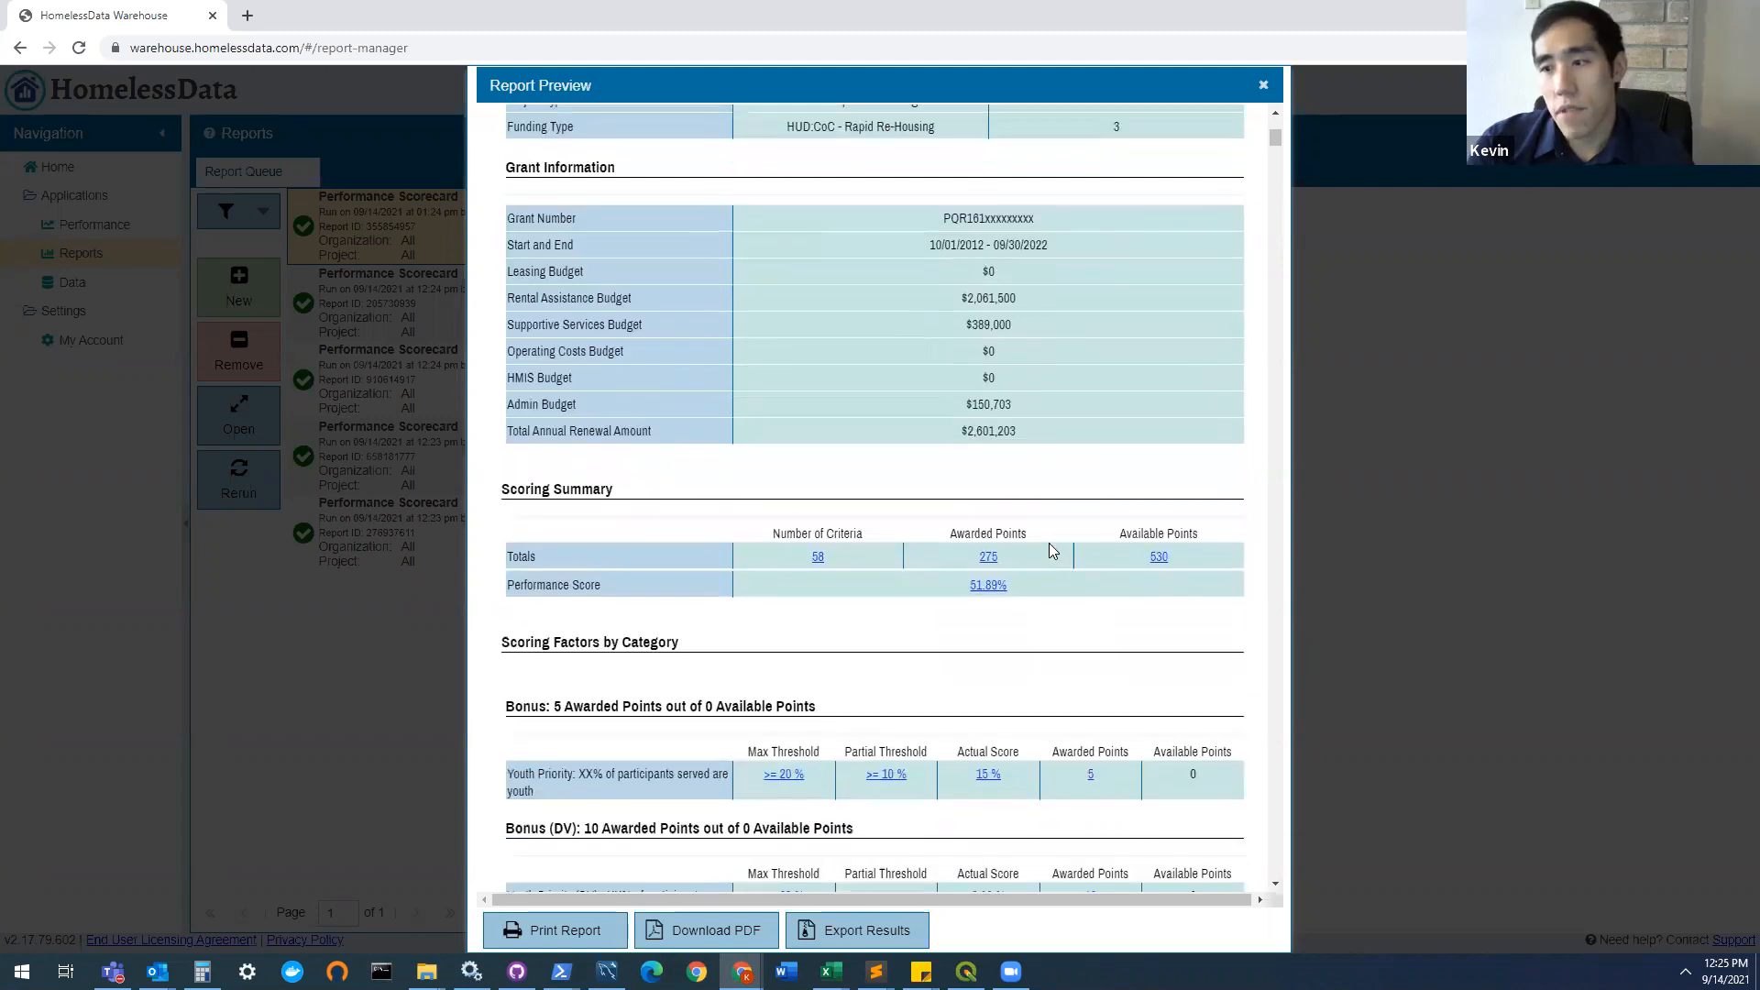
pyautogui.scroll(2, 625, 539)
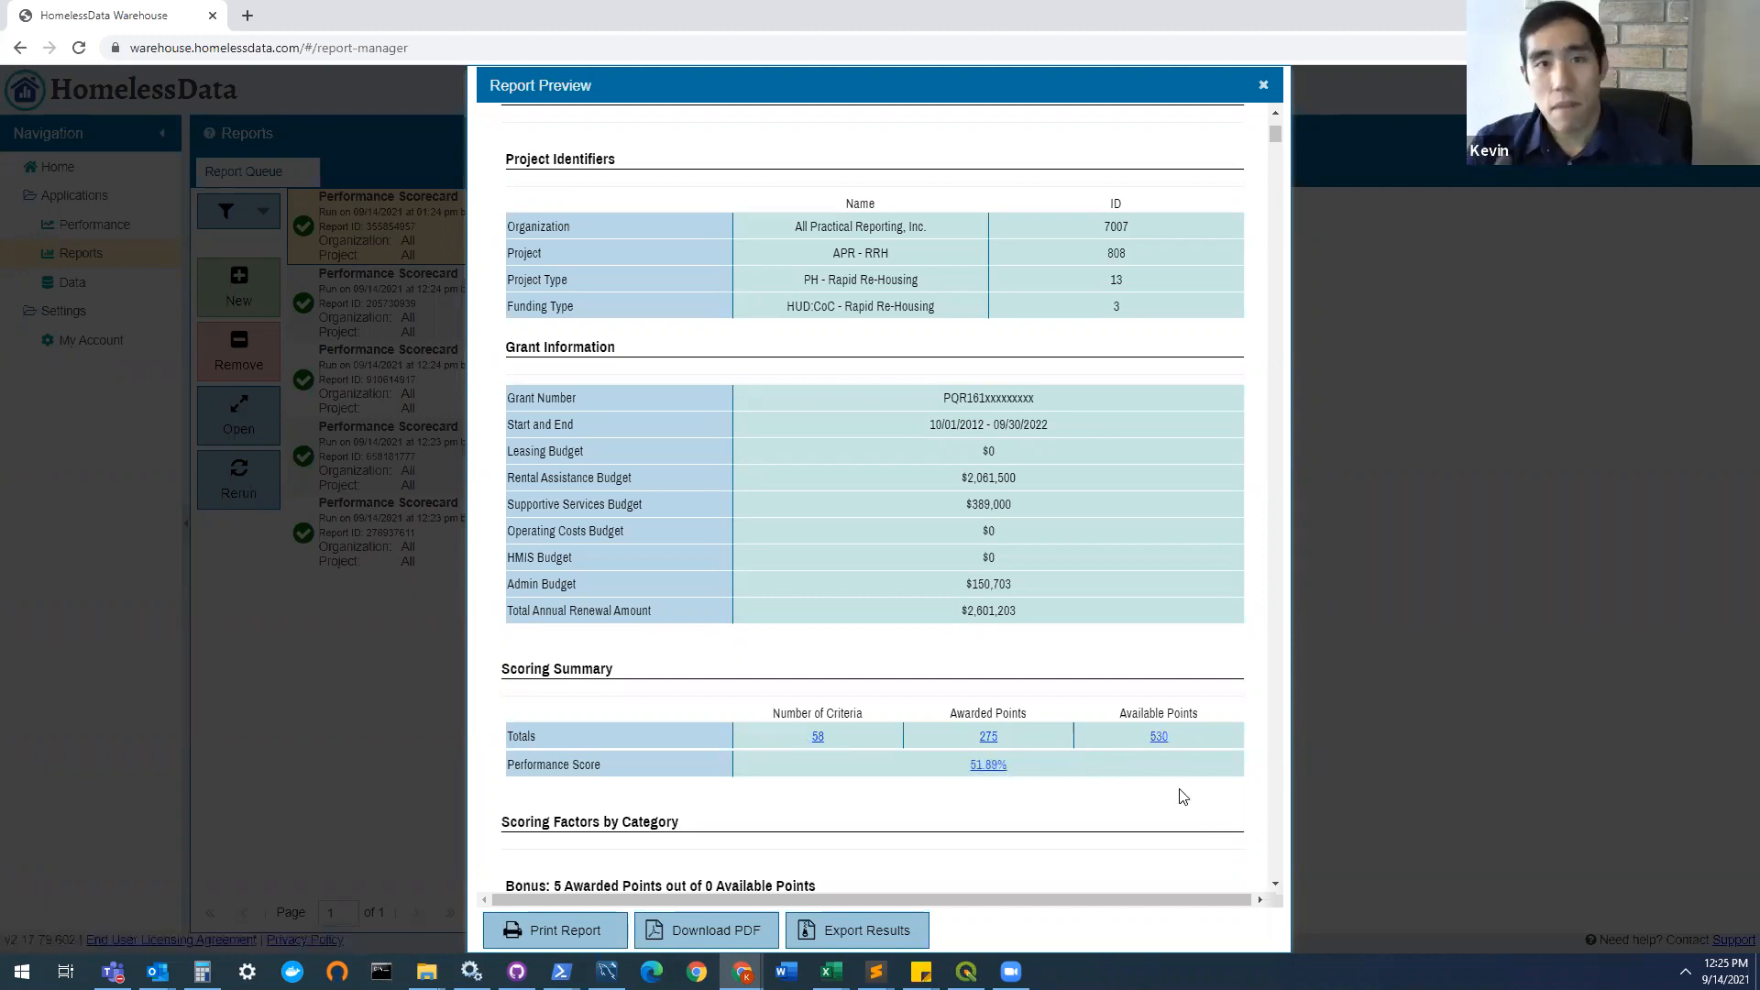
# Step: Examine APR - RRH's scoring factors by category, from the Bonus criteria through the CoC Thresholds to the Equity Factors
pyautogui.scroll(-2, 1197, 500)
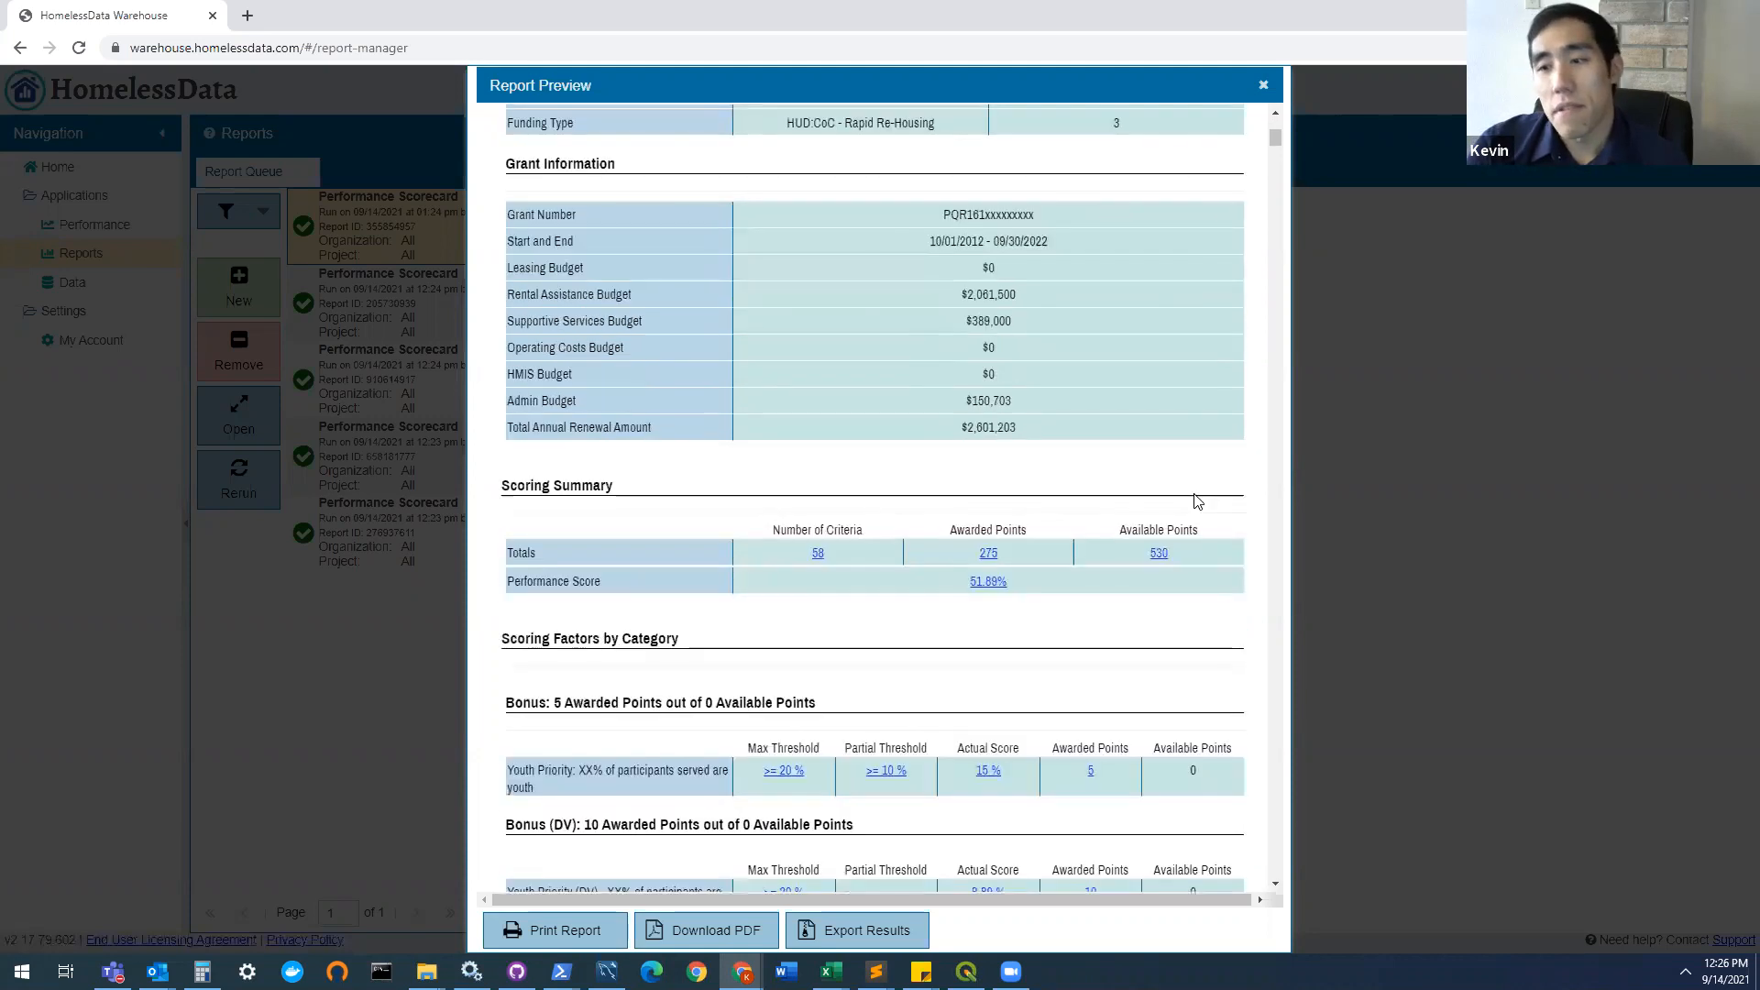
pyautogui.scroll(-2, 1191, 502)
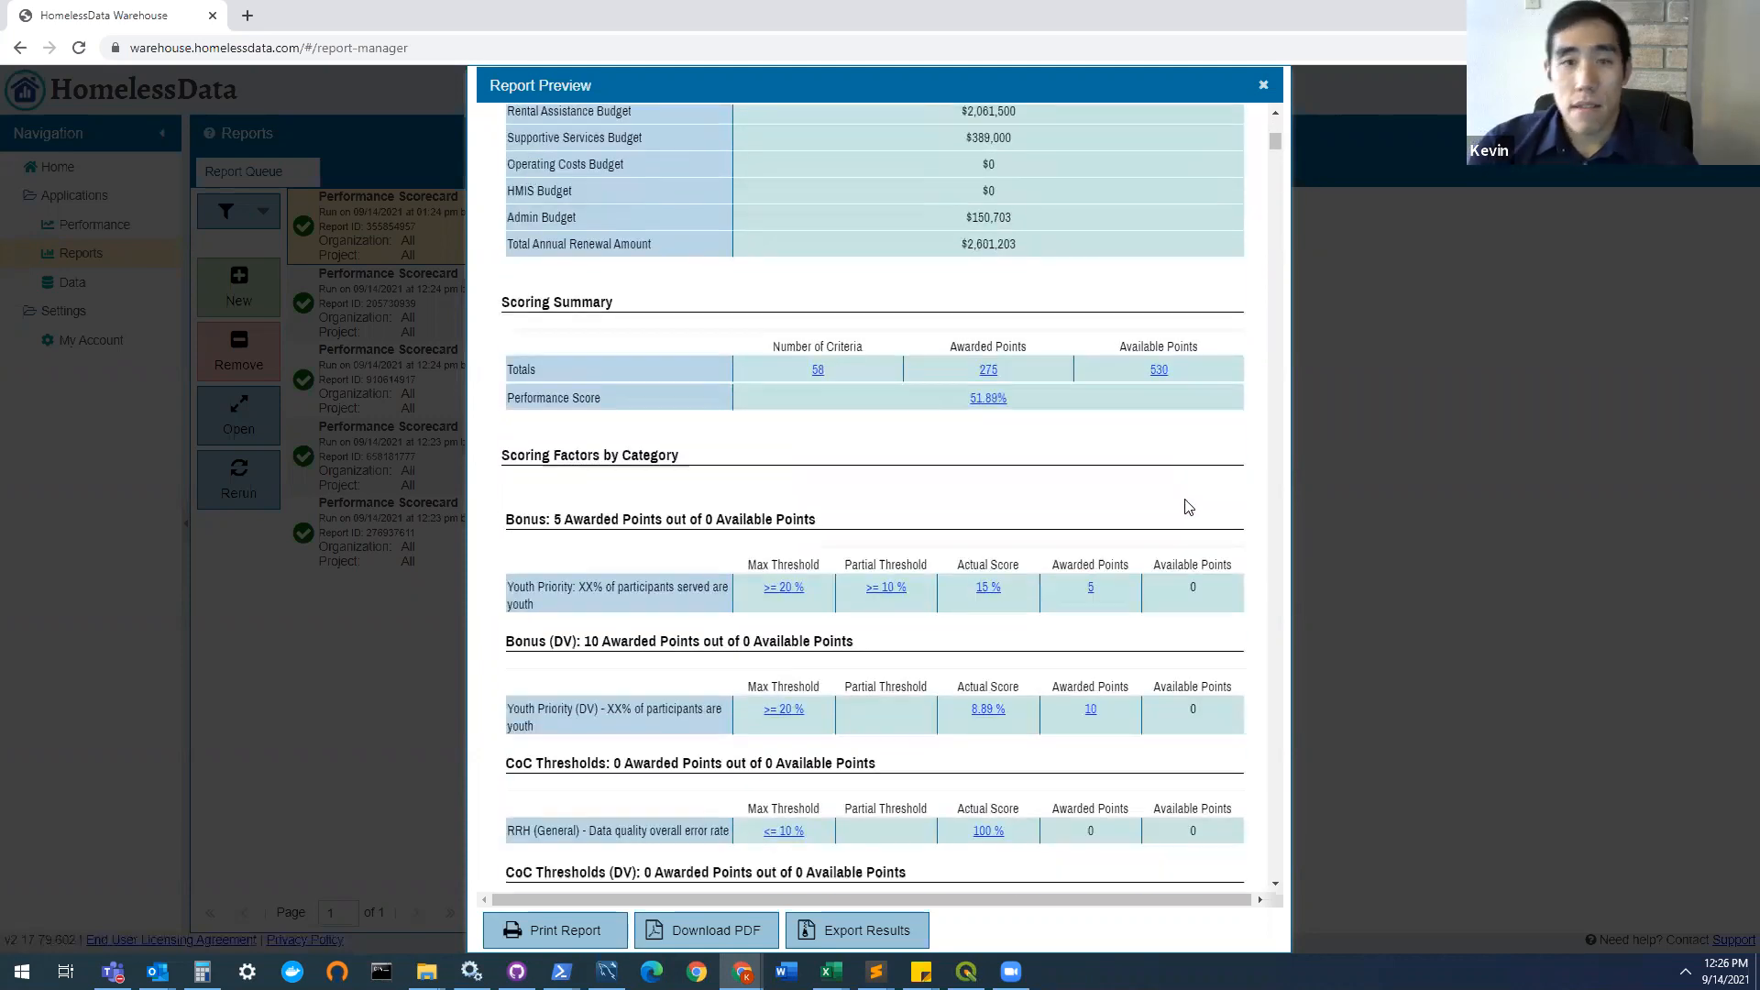
pyautogui.scroll(-1, 1187, 509)
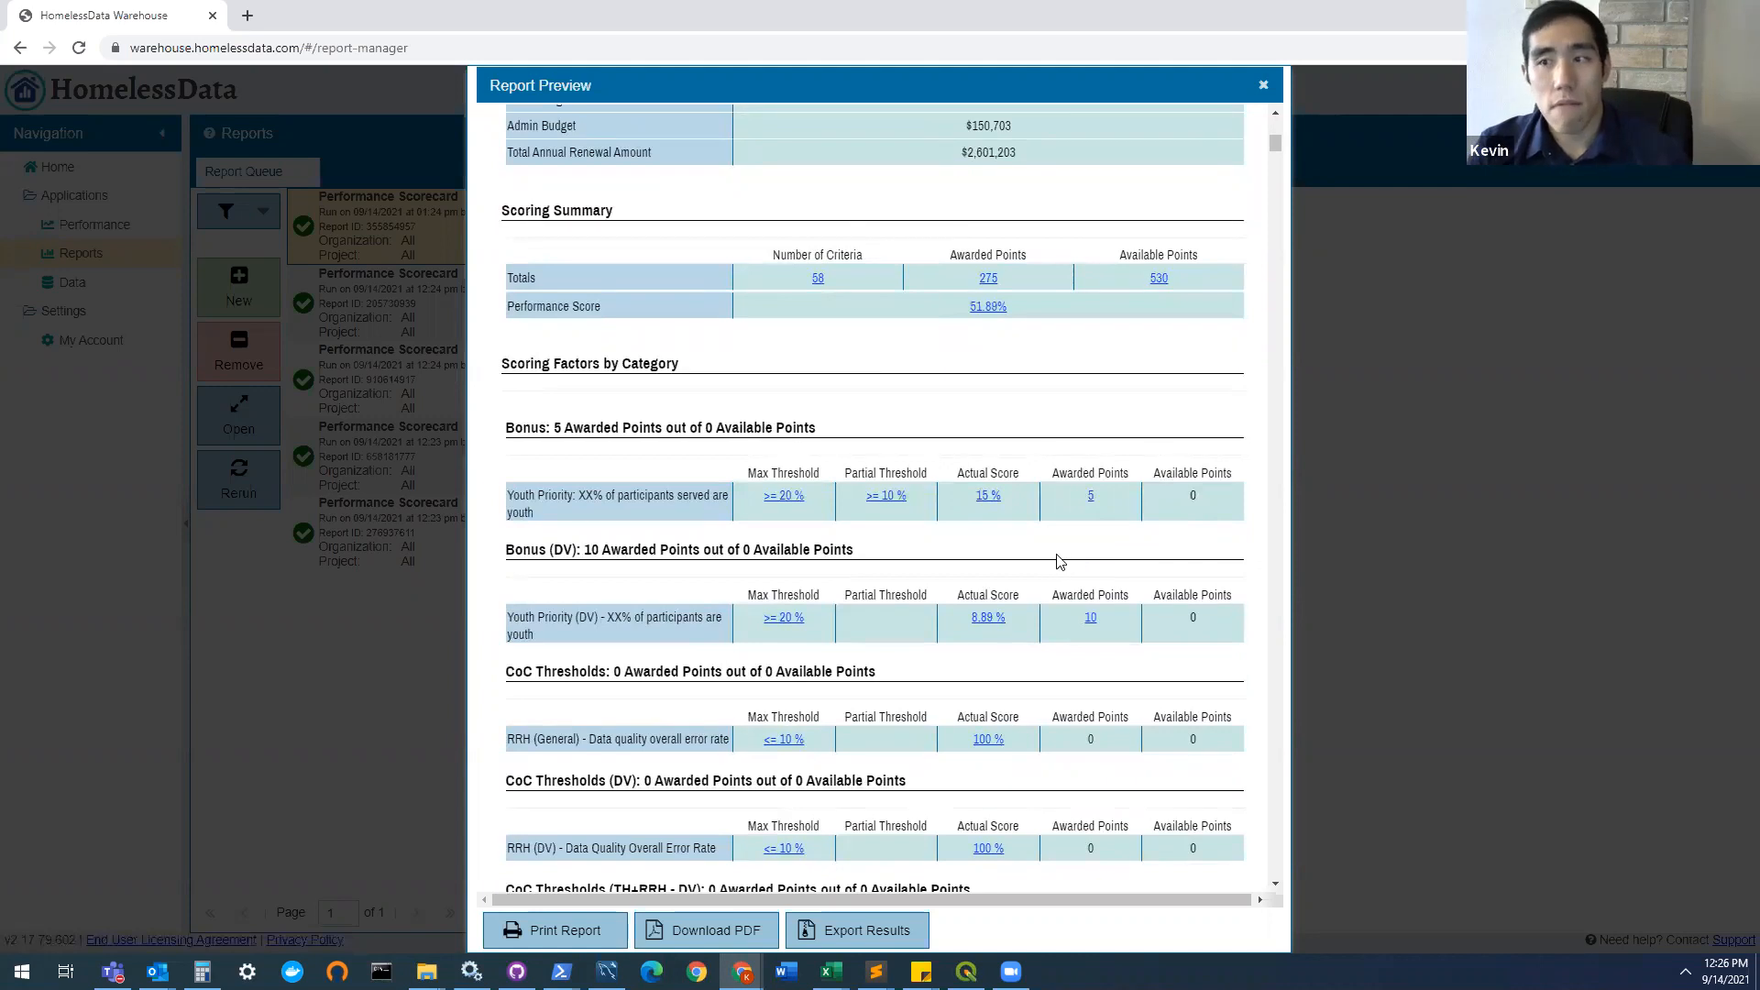
pyautogui.scroll(-1, 1025, 554)
pyautogui.scroll(-1, 1025, 553)
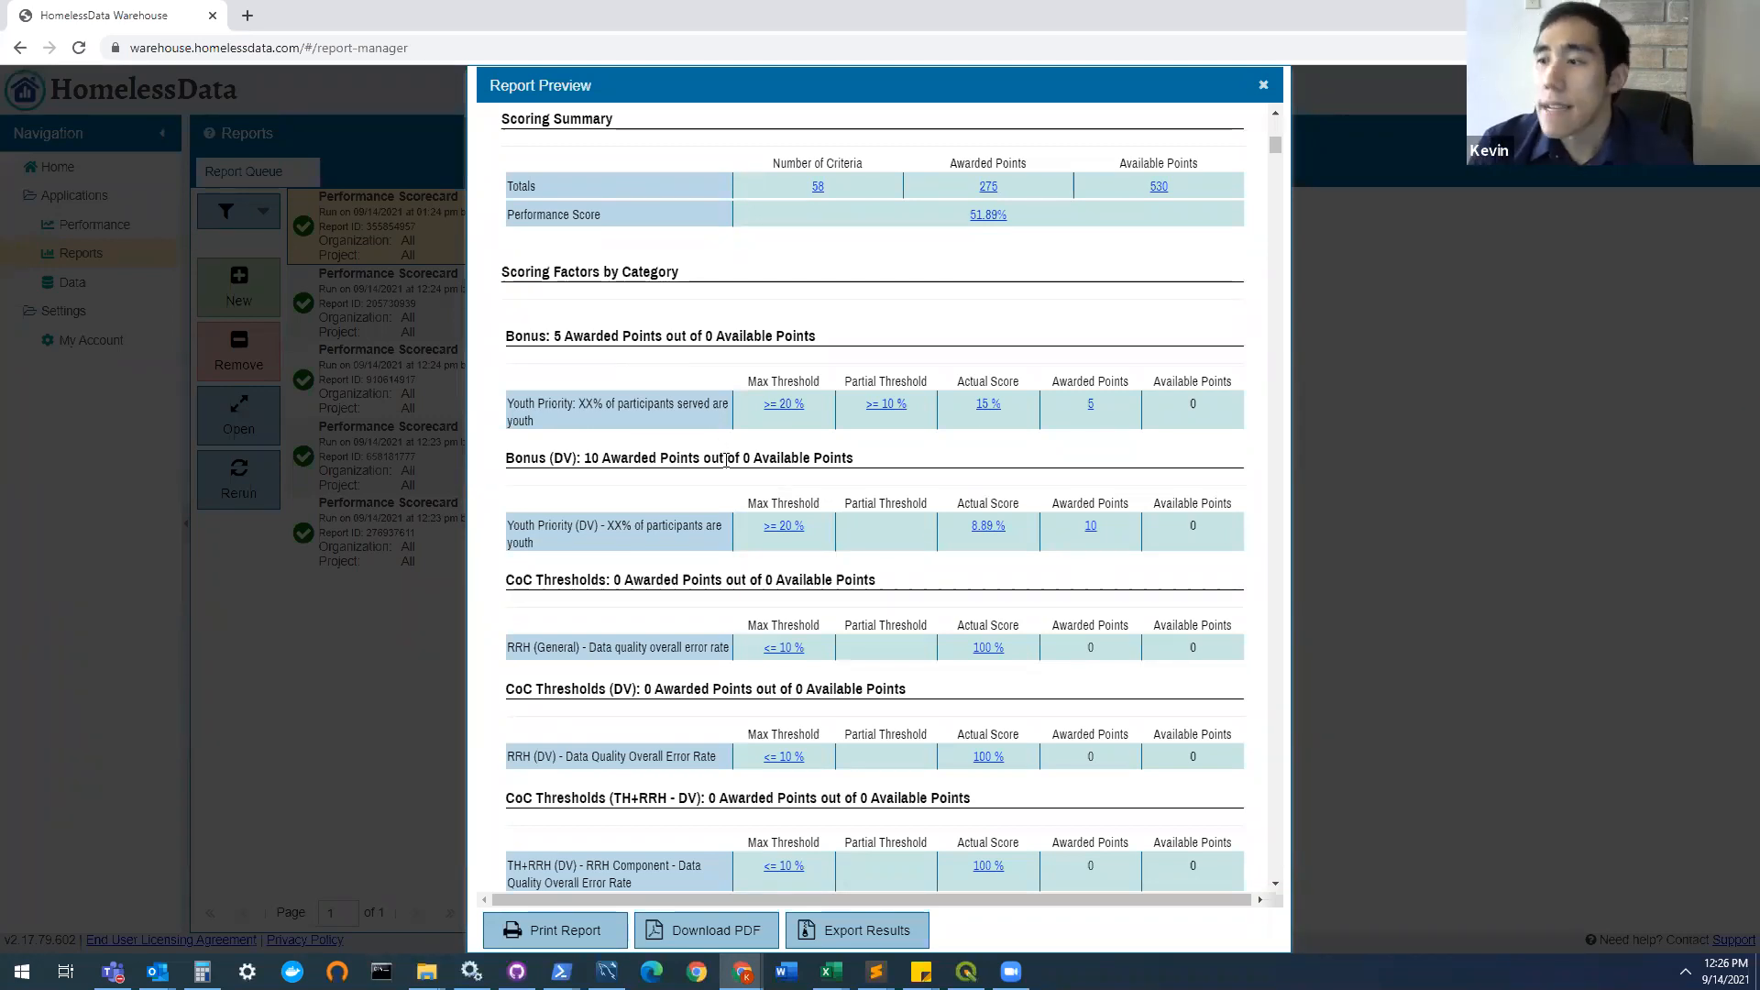
pyautogui.scroll(-3, 718, 455)
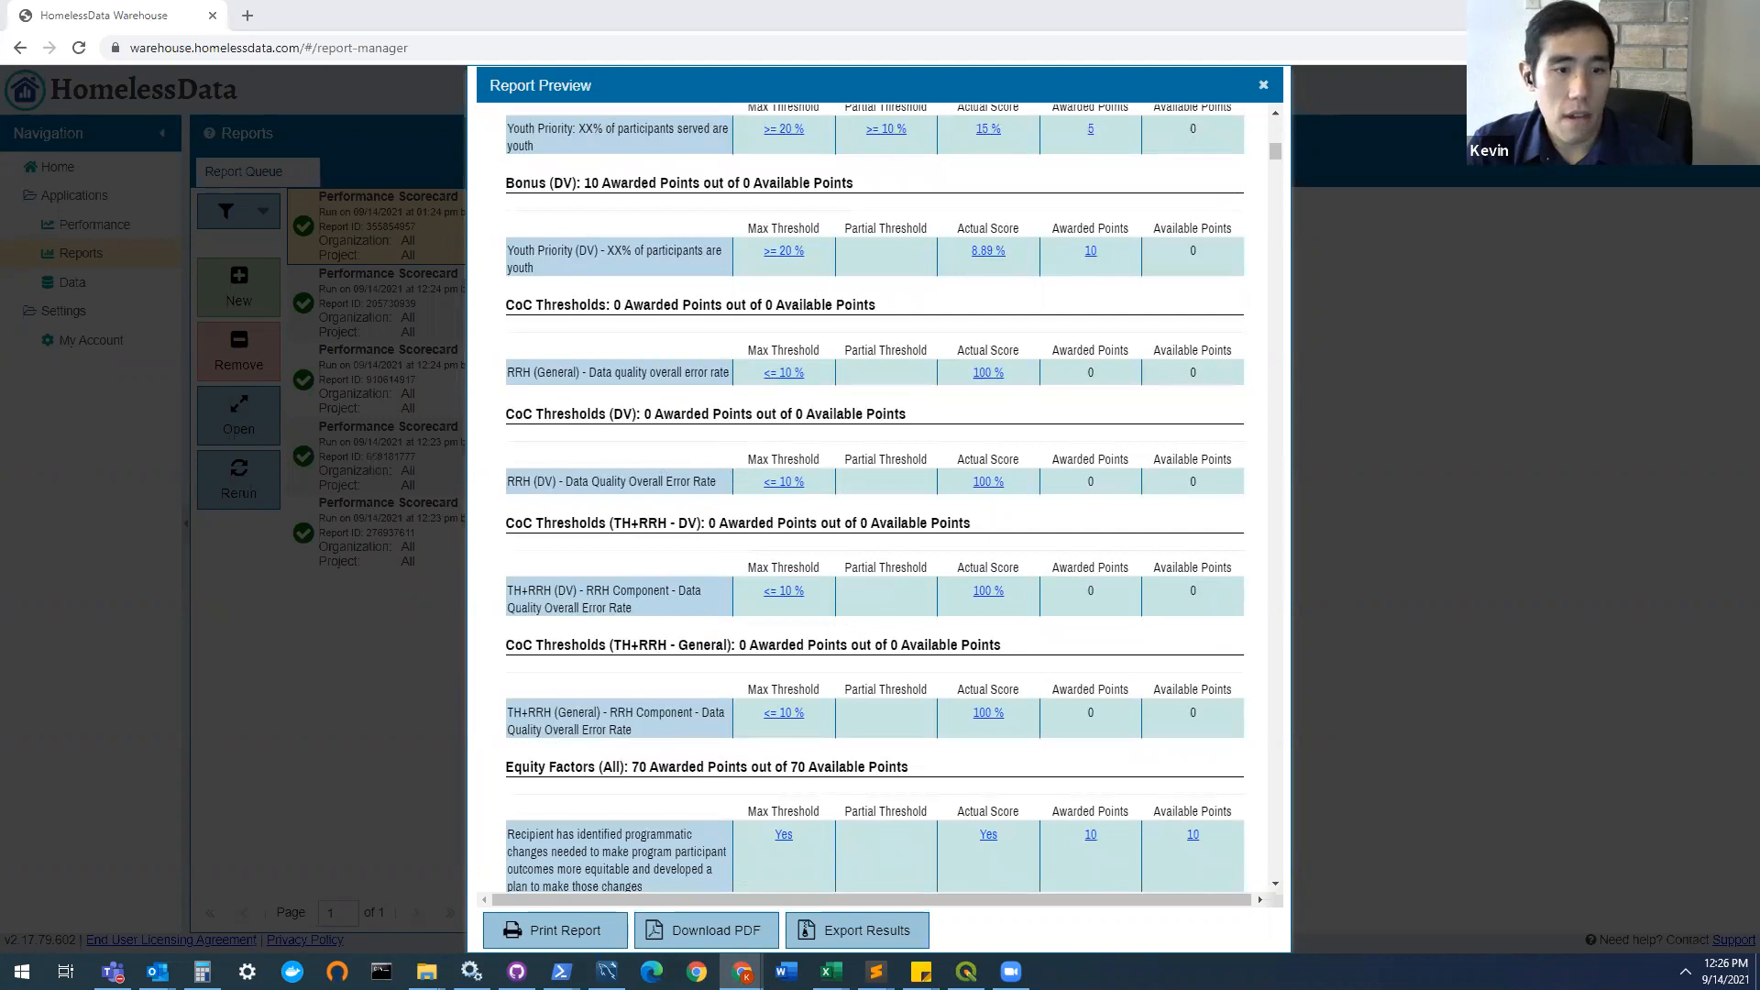
# Step: Place the two Performance Scorecard preview windows side by side and compare APR - RRH's scoring summary and category scoring factors
pyautogui.hotkey('alt', 'Tab')
pyautogui.press('super+Left')
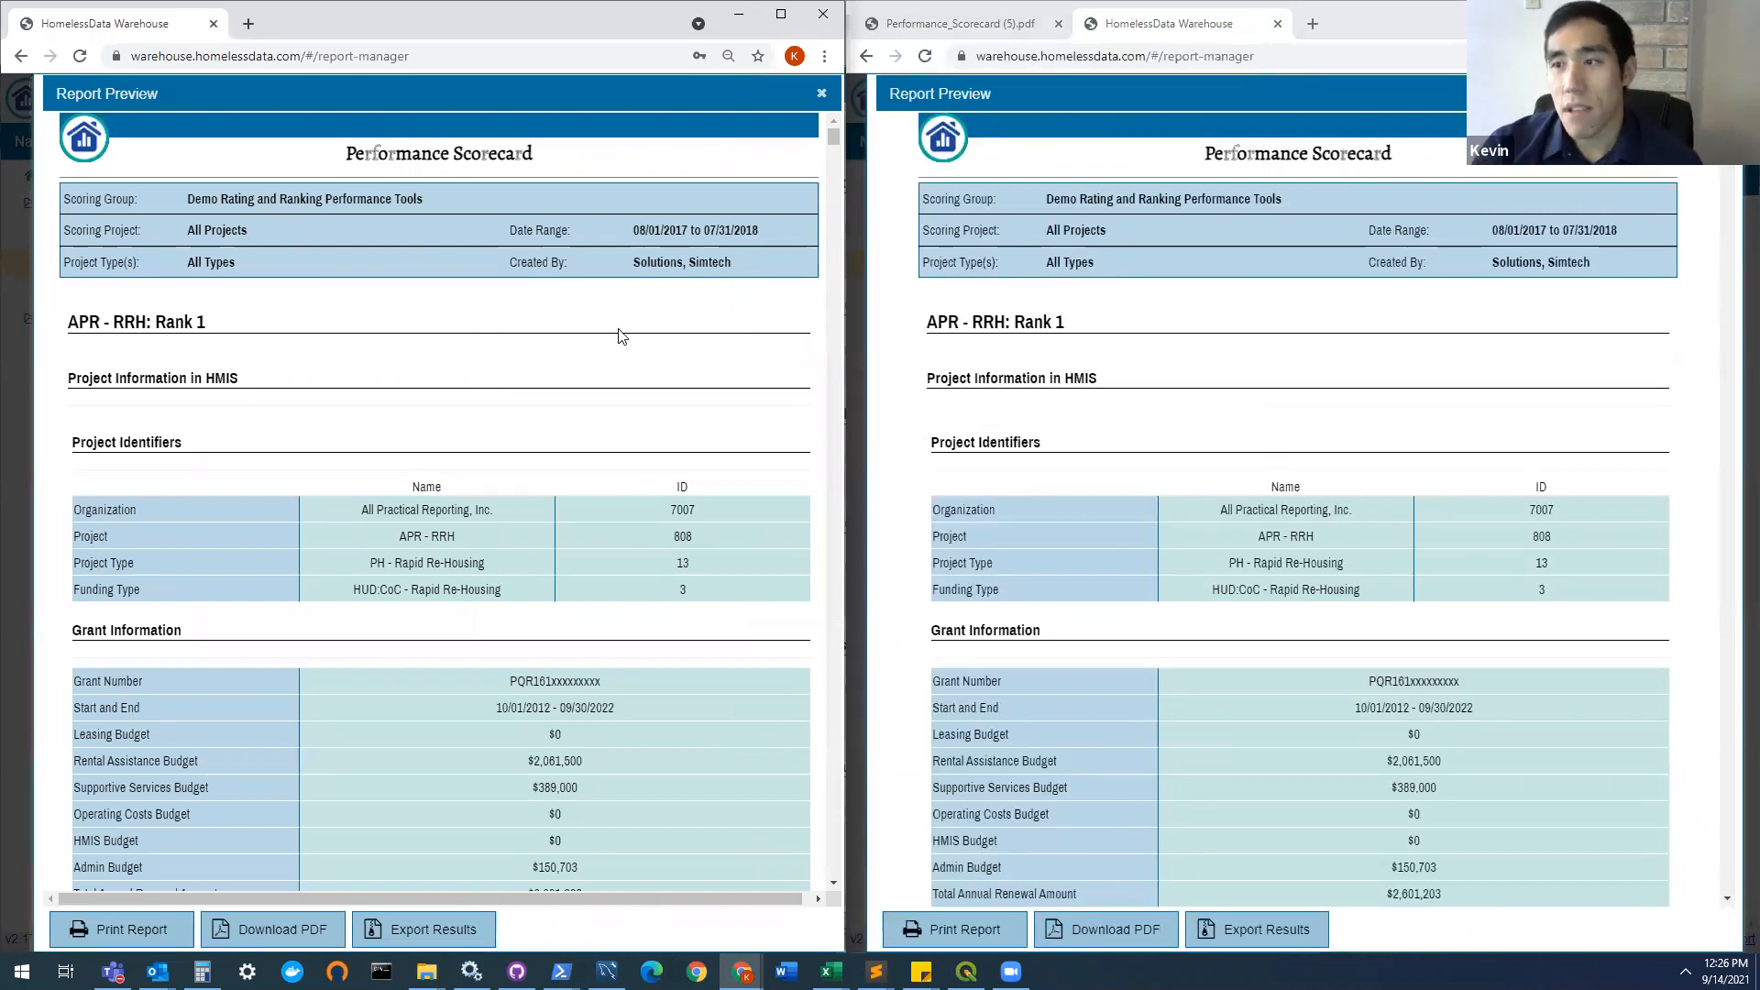
pyautogui.scroll(-1, 595, 389)
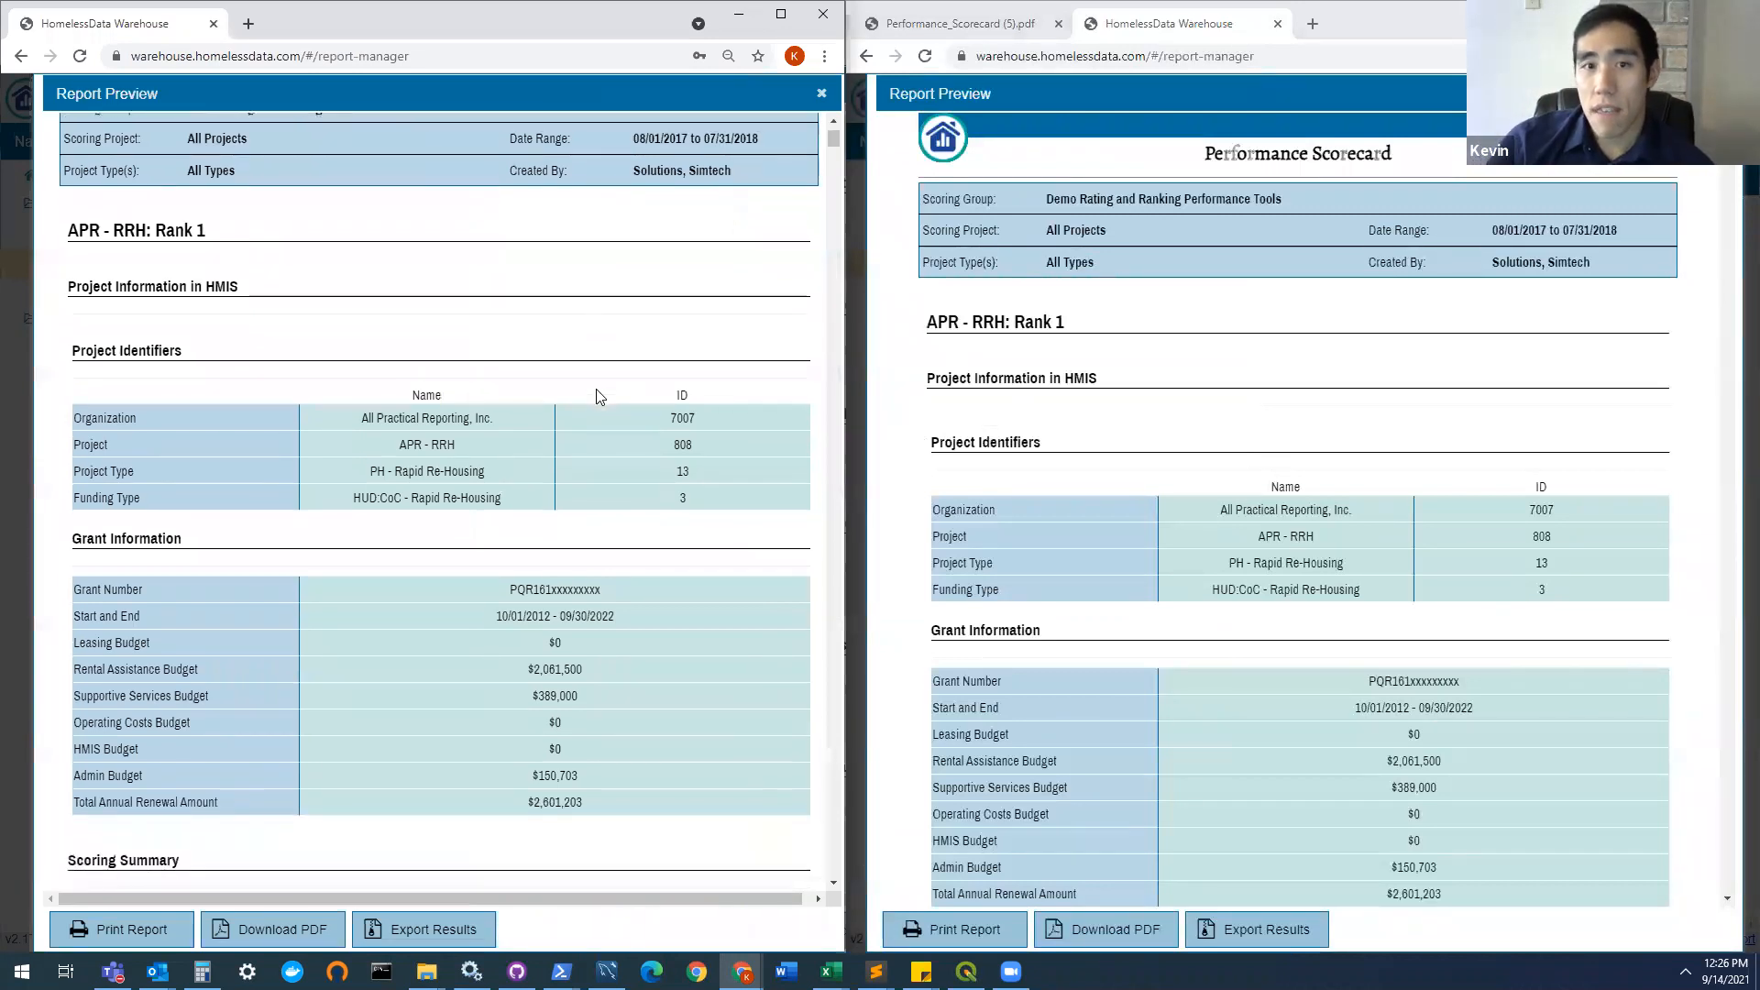
pyautogui.scroll(-1, 627, 396)
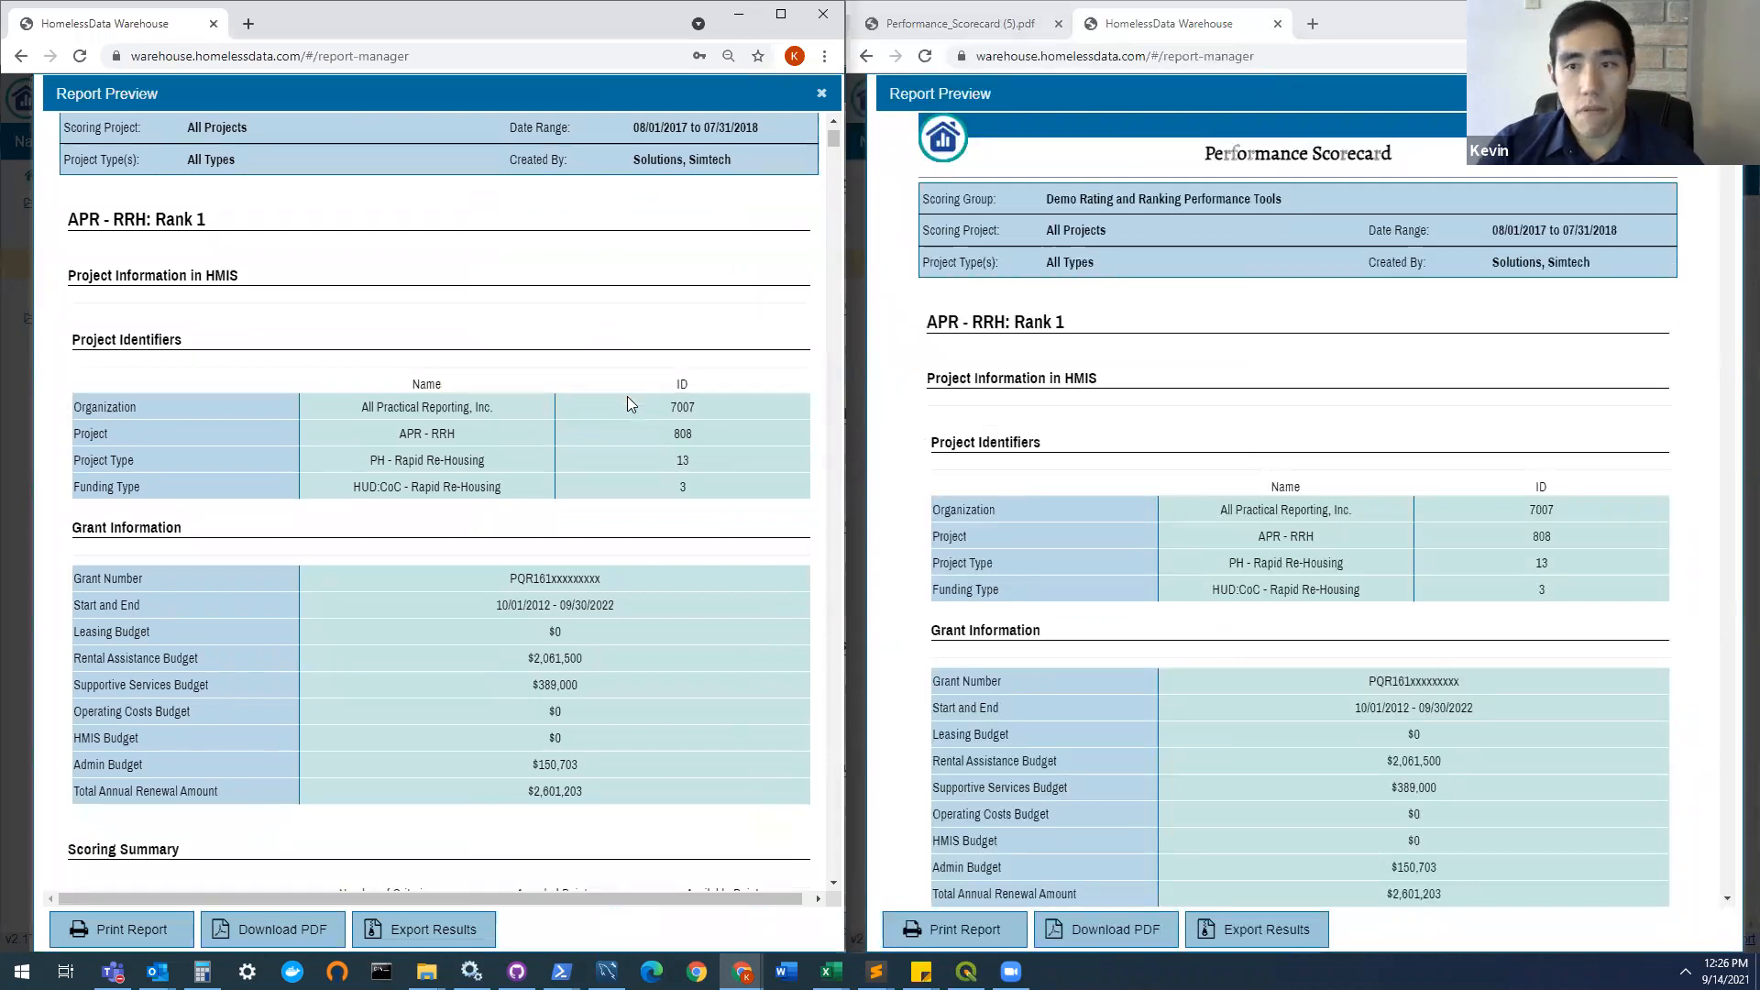
pyautogui.scroll(-2, 1253, 459)
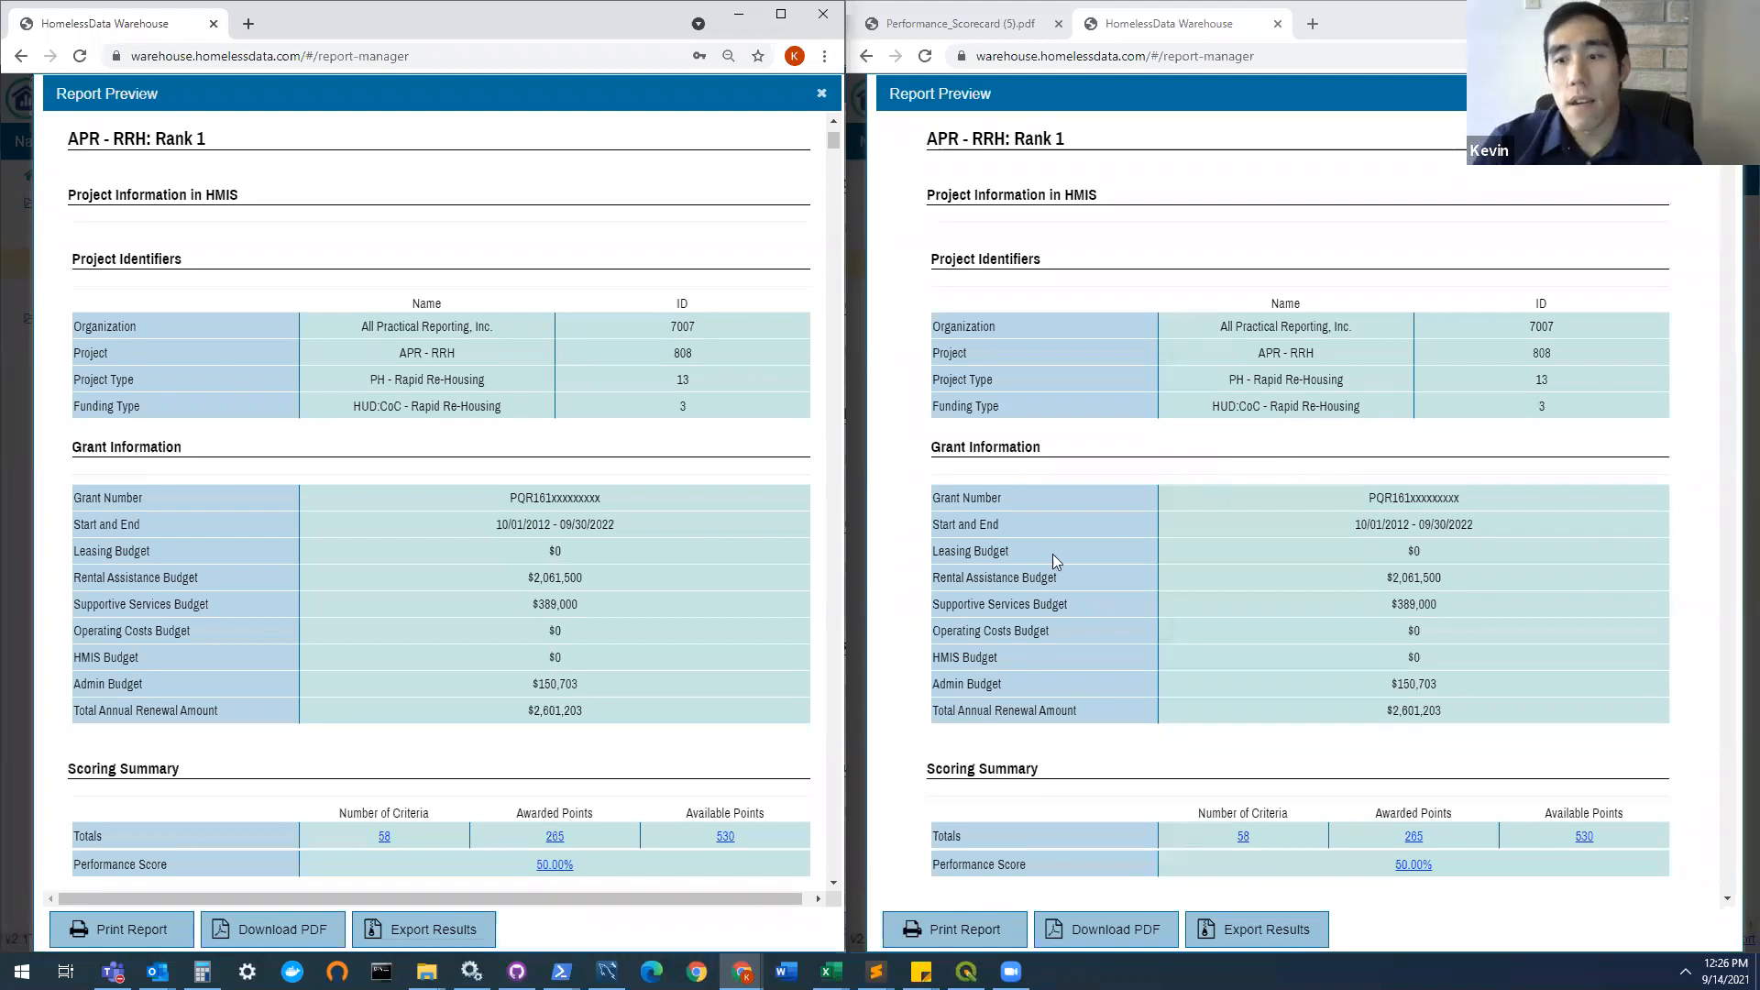
pyautogui.scroll(-6, 639, 544)
pyautogui.scroll(-2, 640, 550)
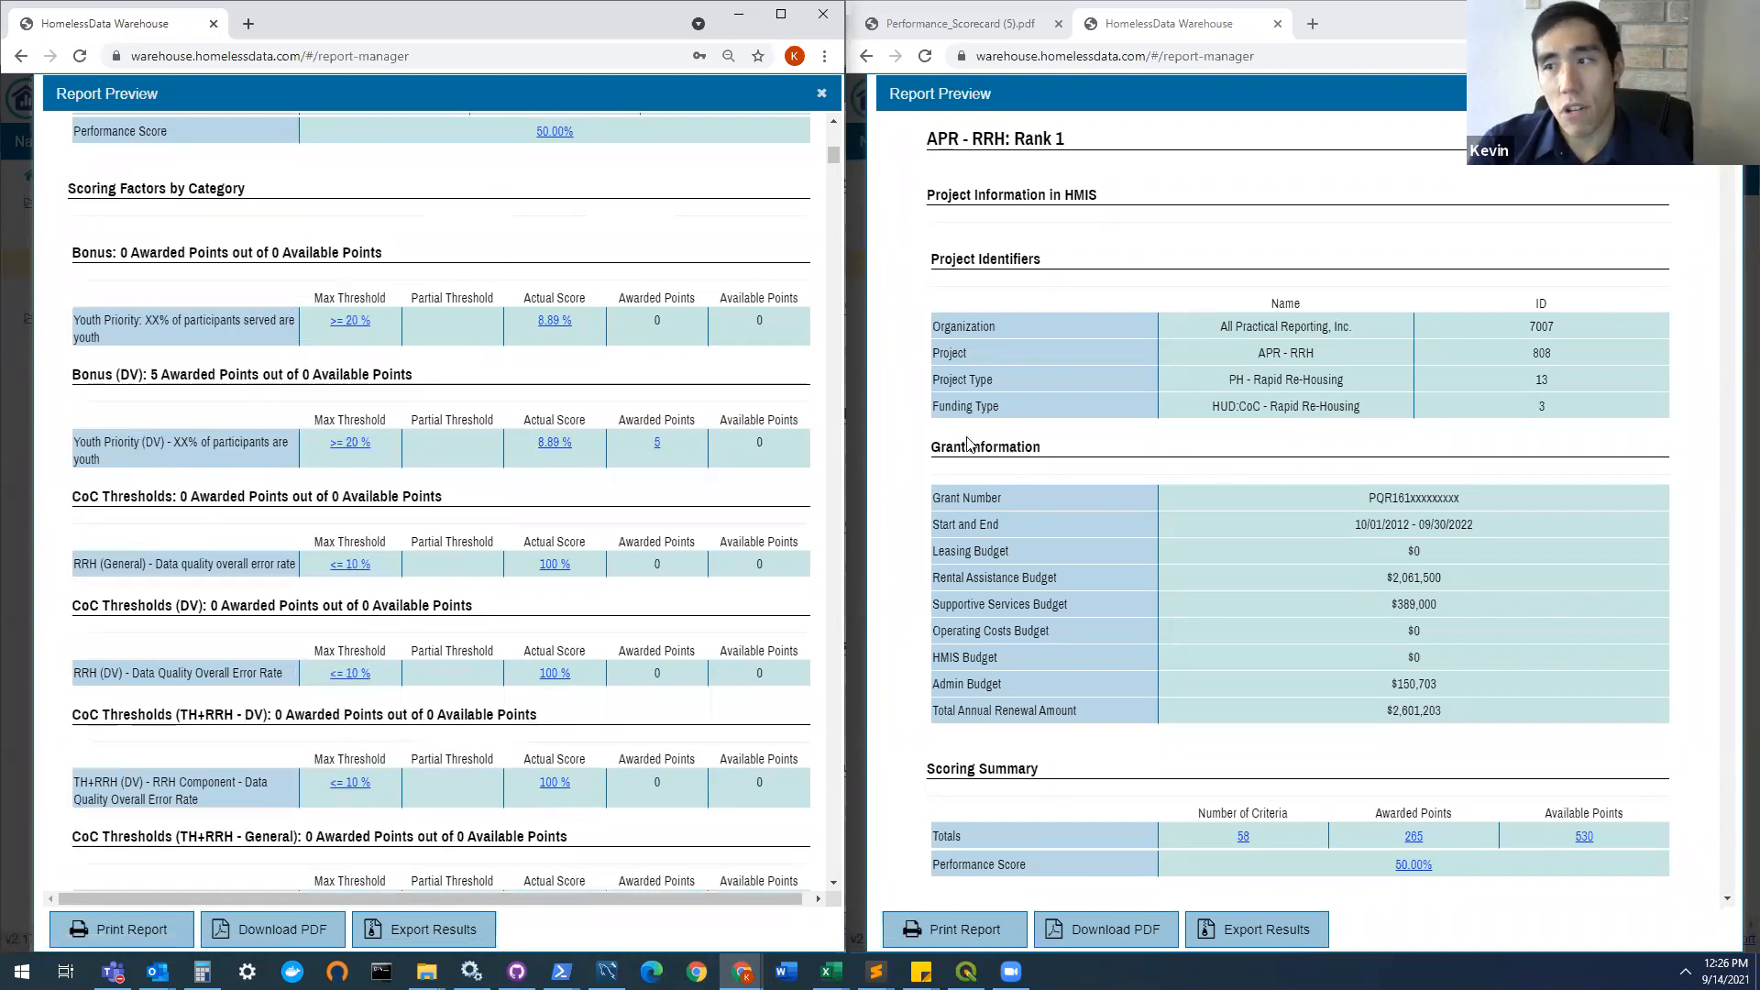
pyautogui.scroll(-8, 1017, 474)
pyautogui.scroll(-1, 1018, 474)
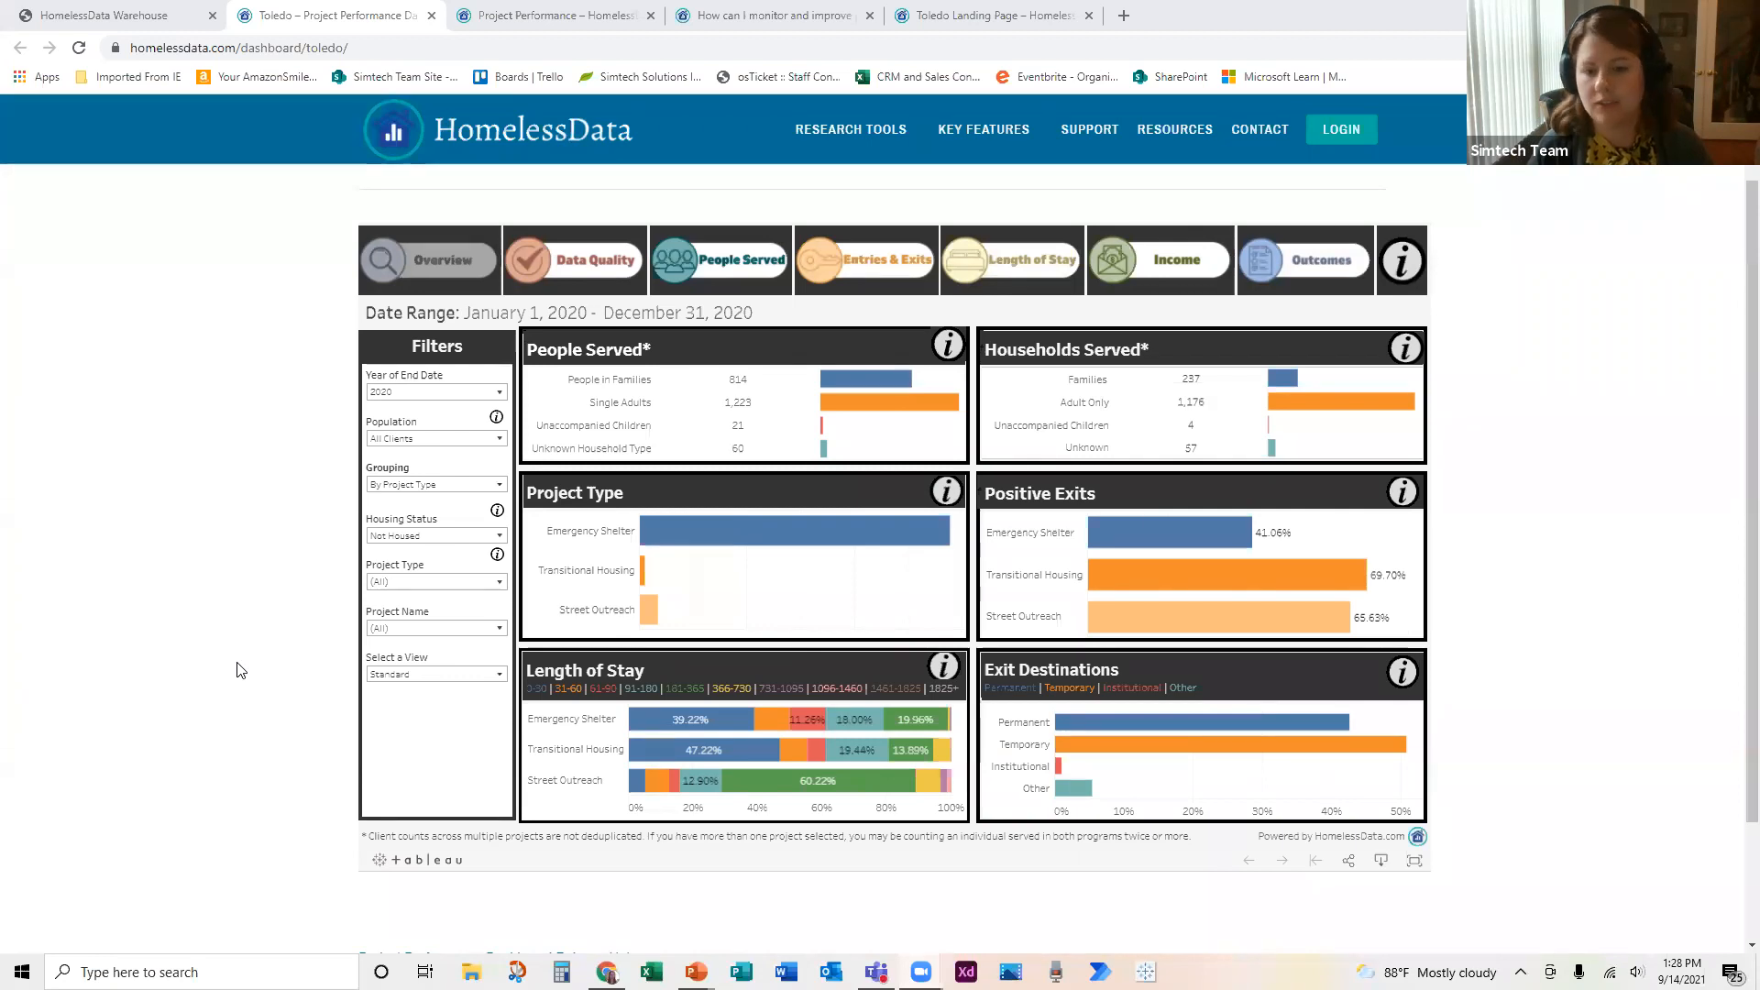
# Step: Check the Housing Status filter options on the Toledo dashboard, and show the Outcomes view by Race
pyautogui.click(499, 537)
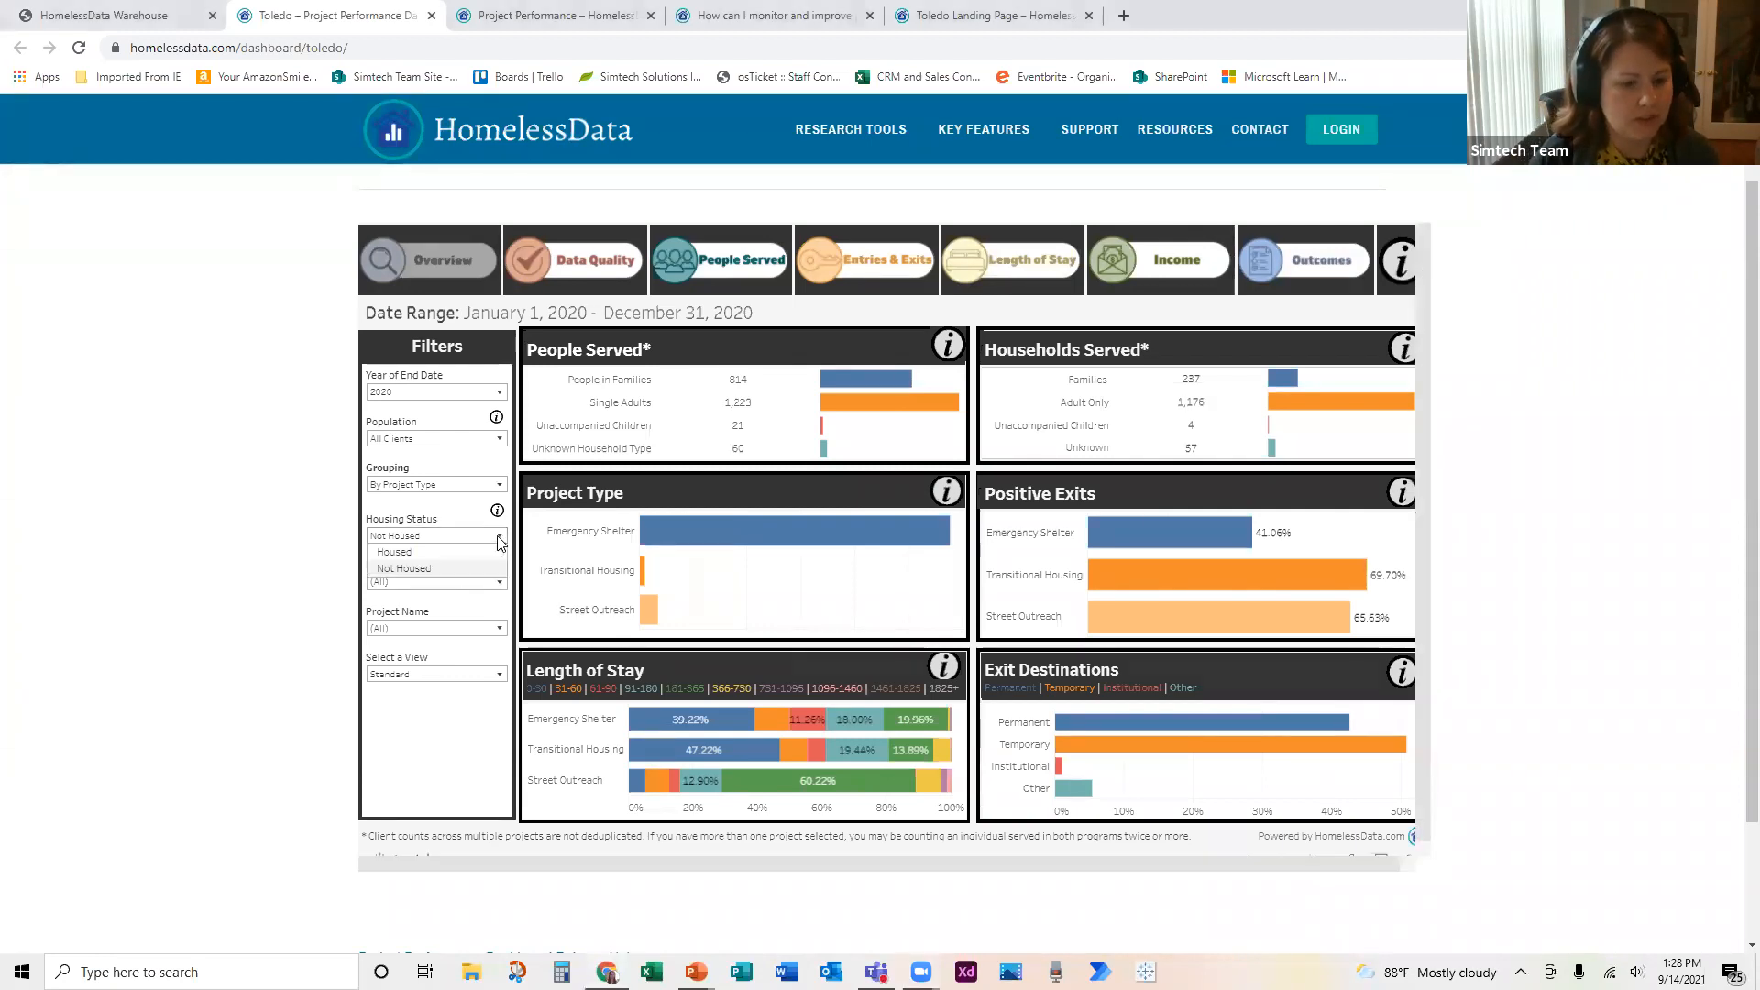
pyautogui.click(305, 569)
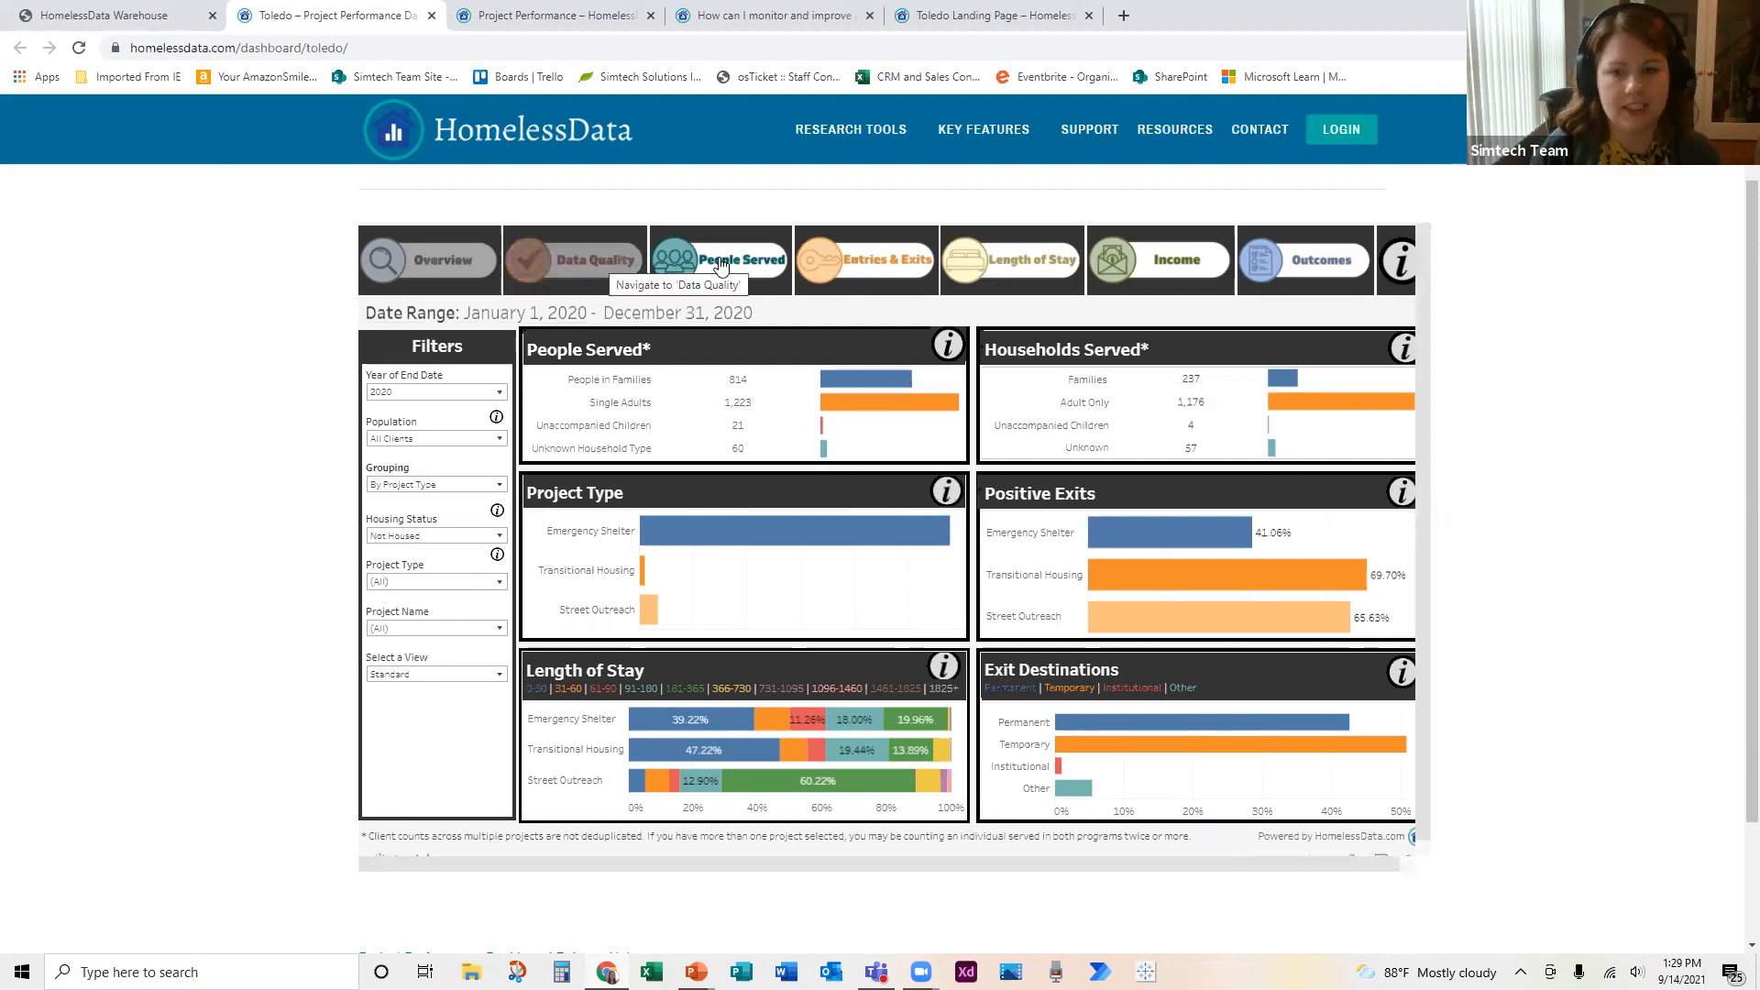
pyautogui.click(1269, 263)
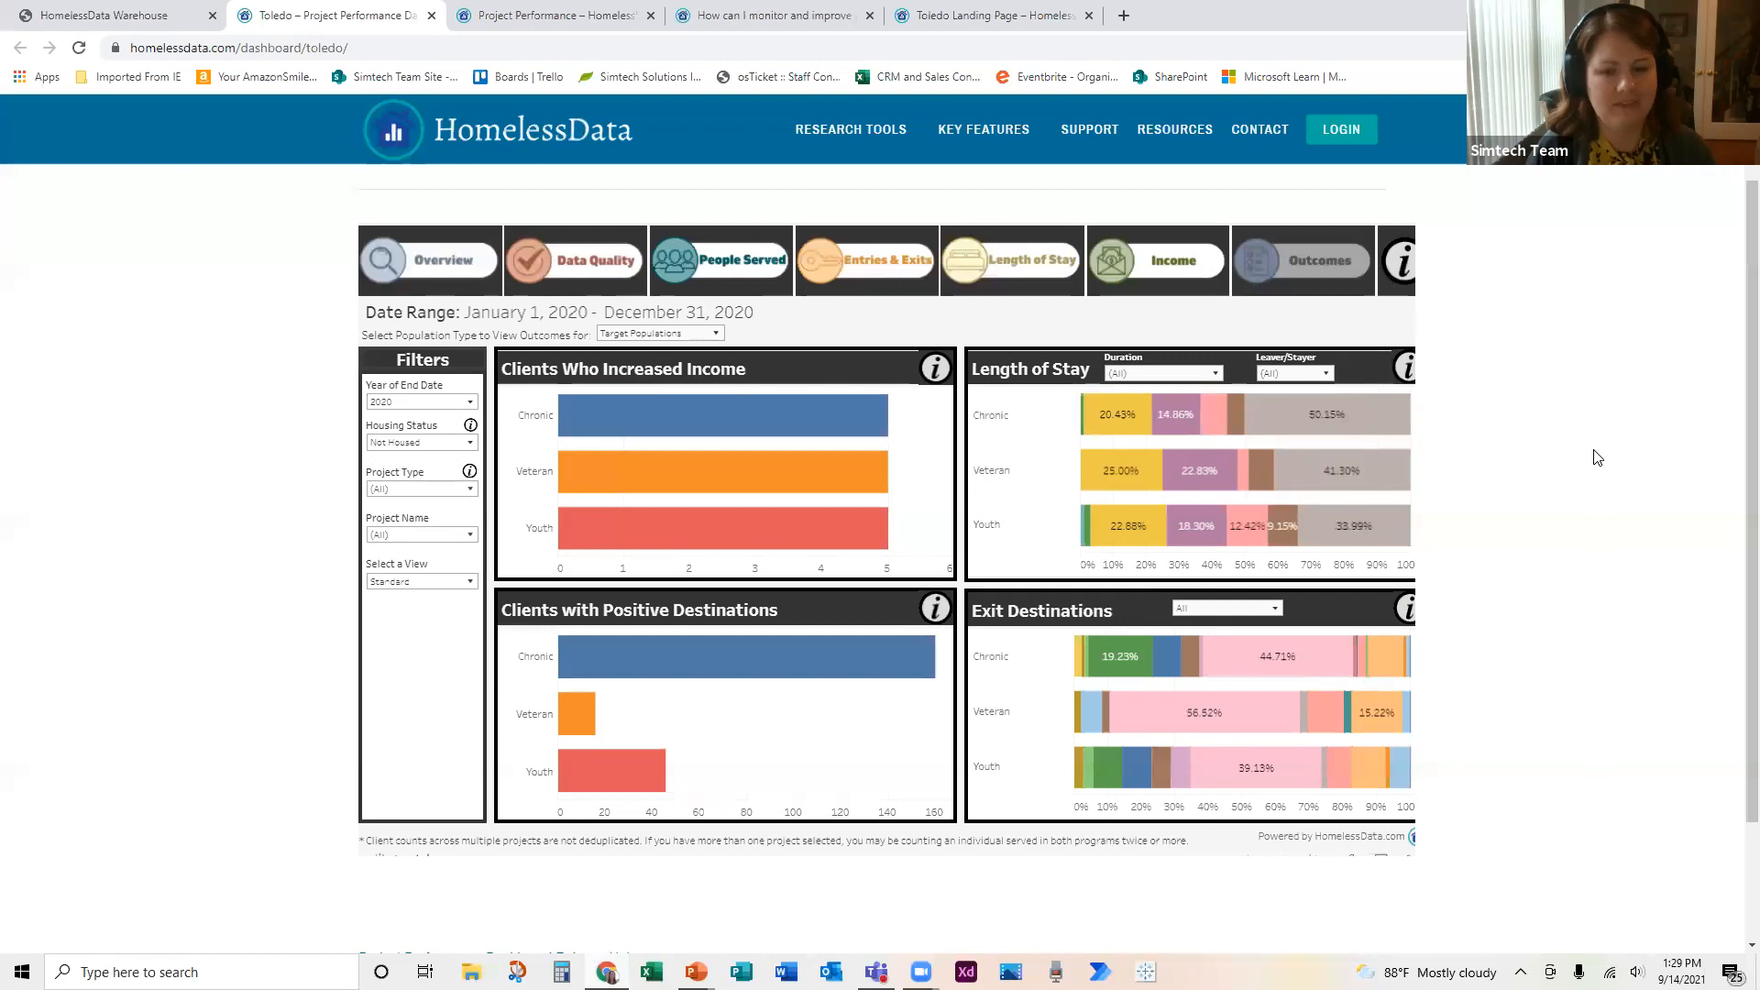
pyautogui.click(705, 334)
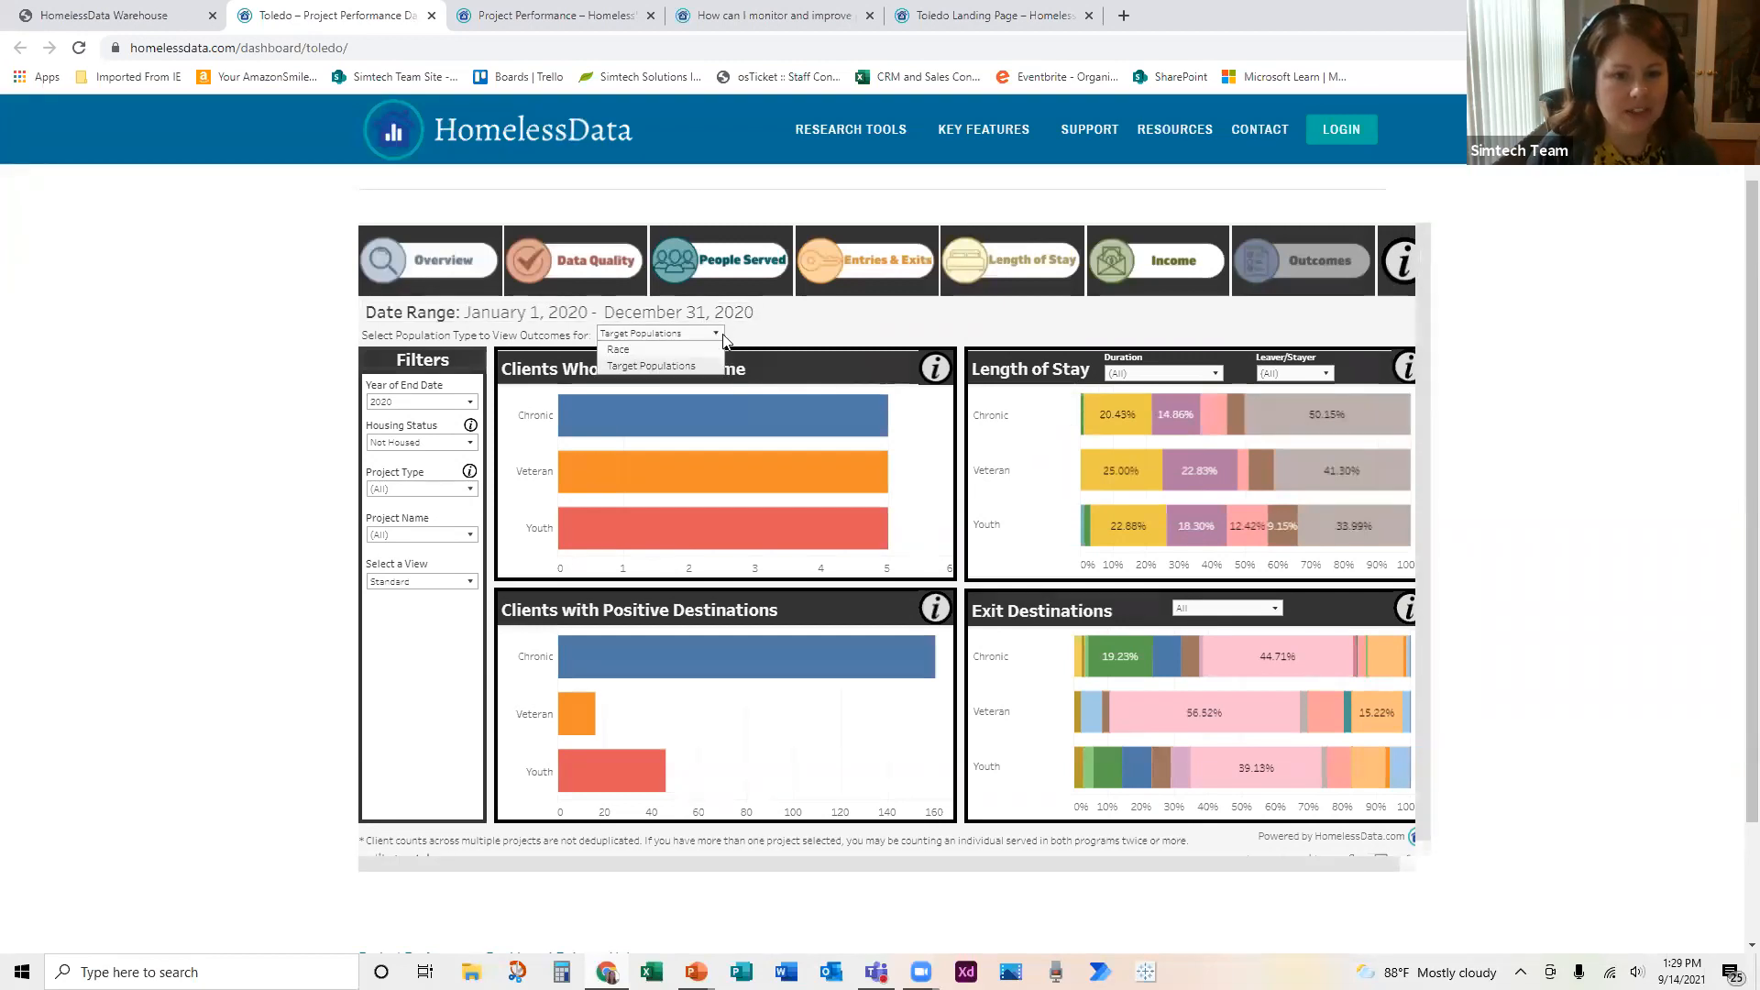
pyautogui.click(682, 349)
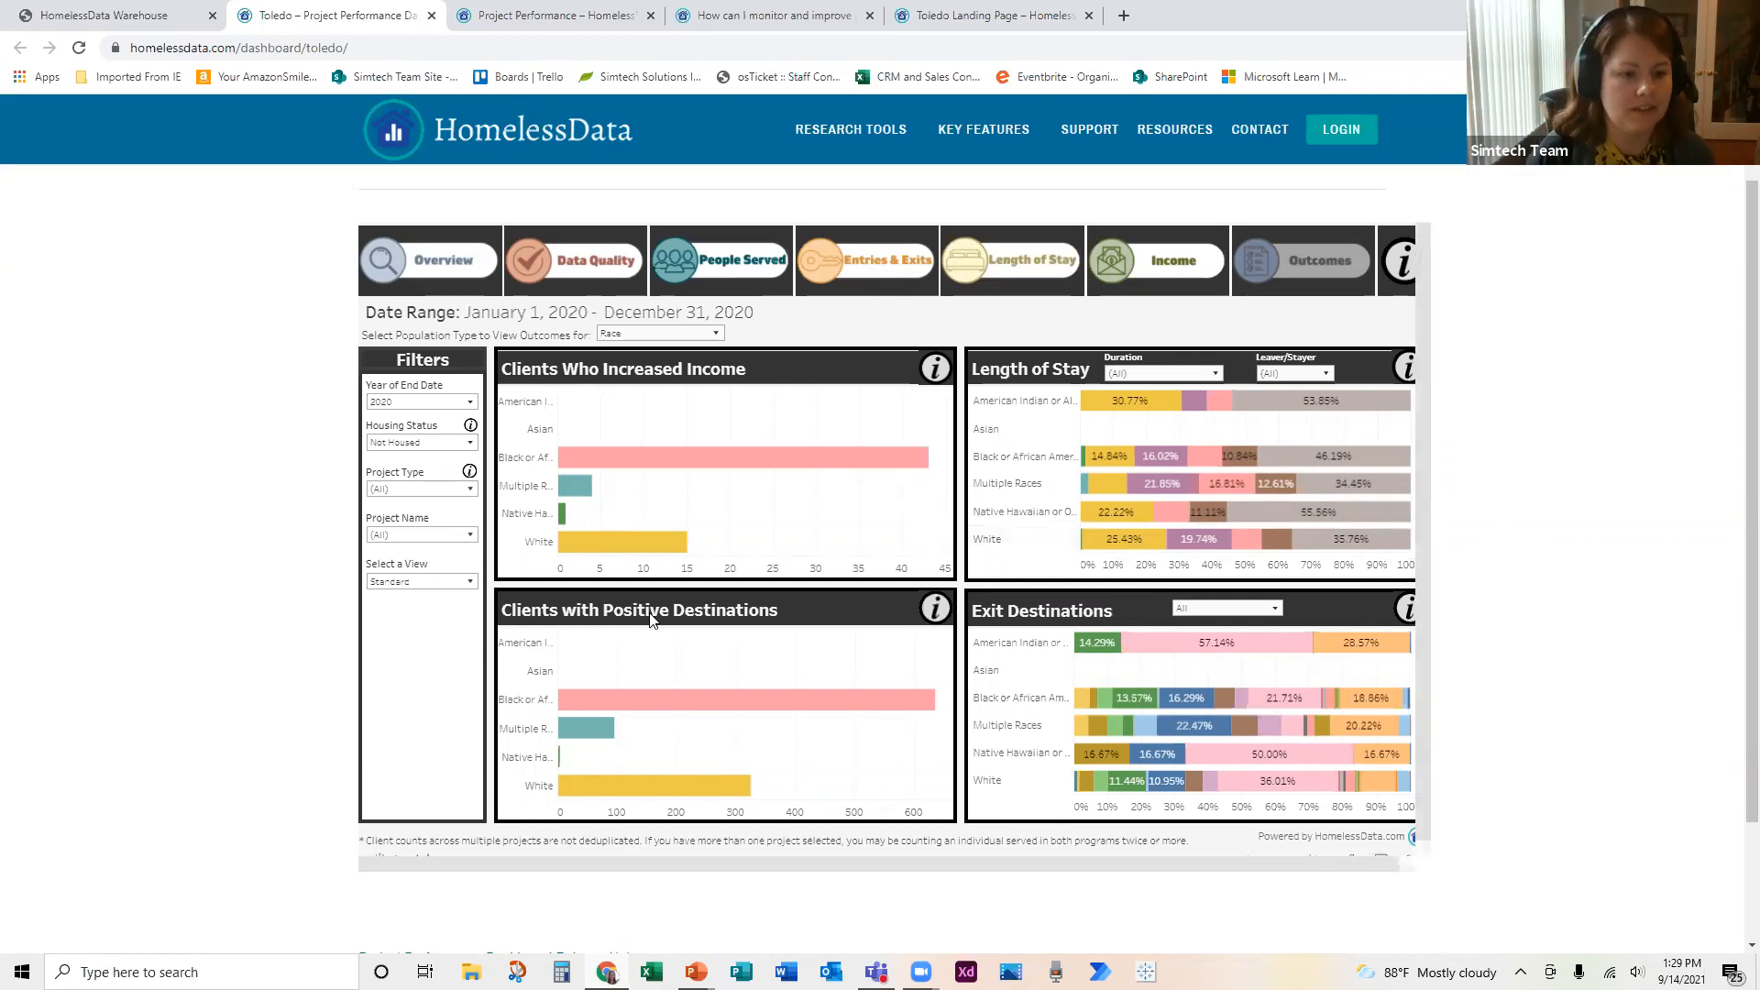
# Step: Look through the Project Name filter options without changing them, and open the HomelessData Contact page
pyautogui.click(471, 537)
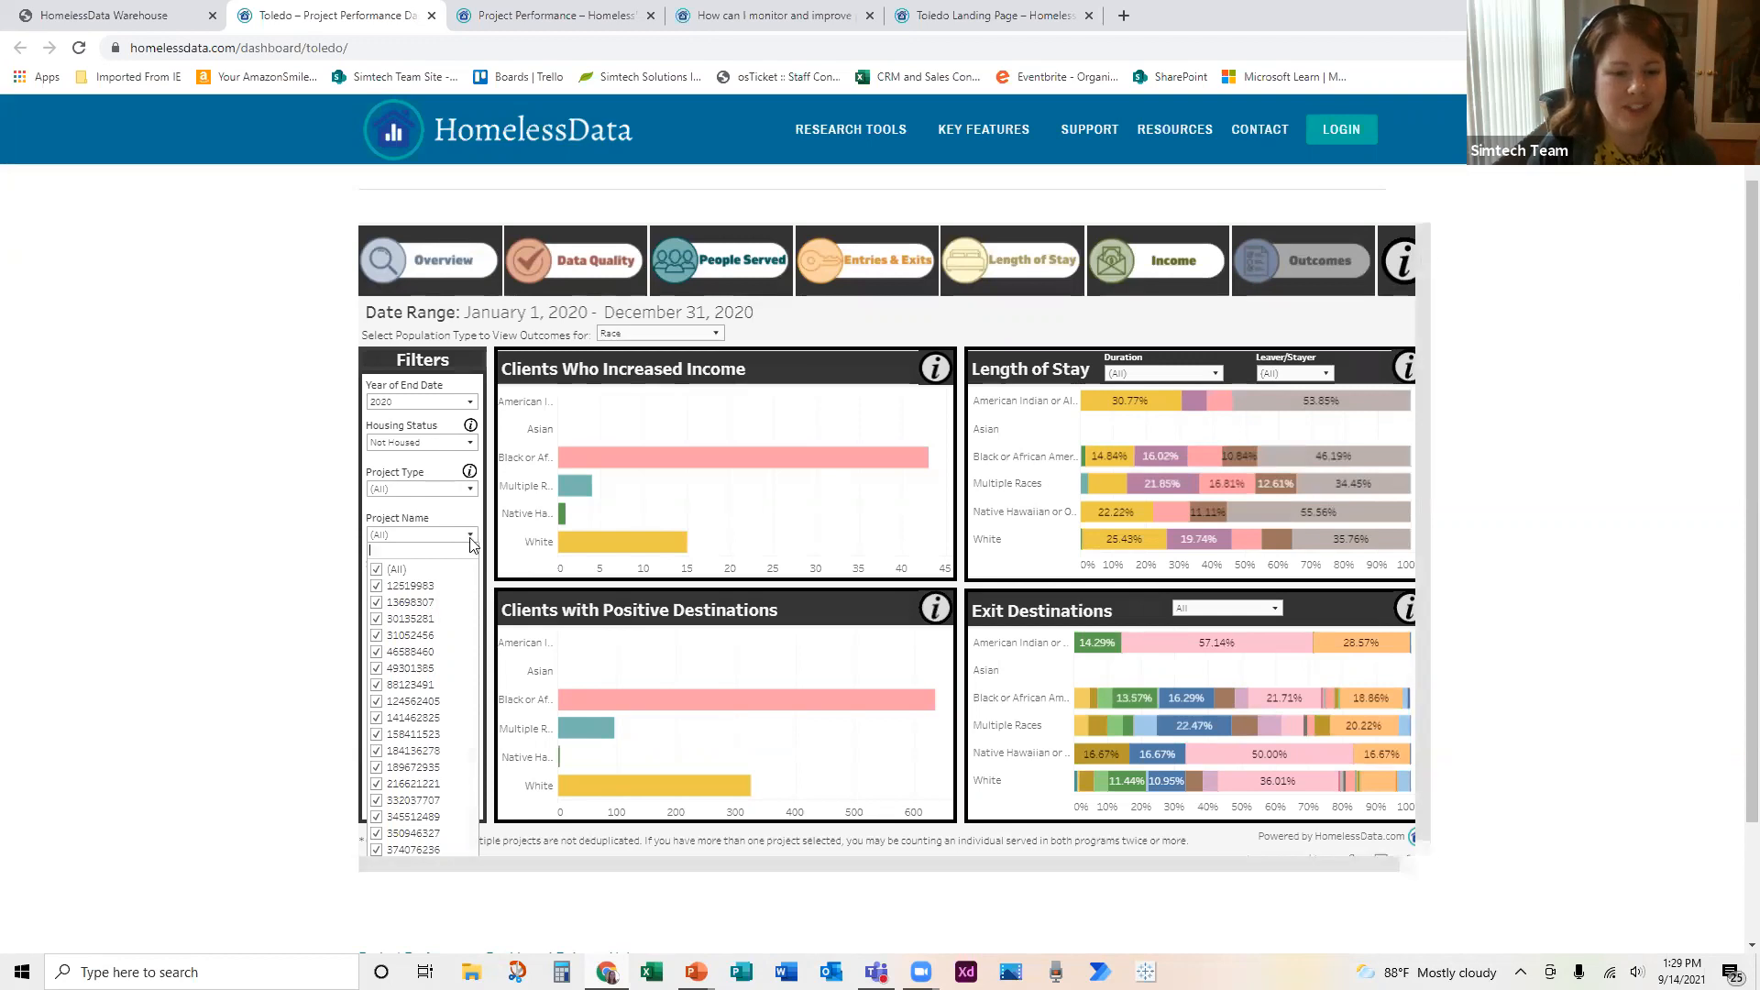
pyautogui.click(330, 575)
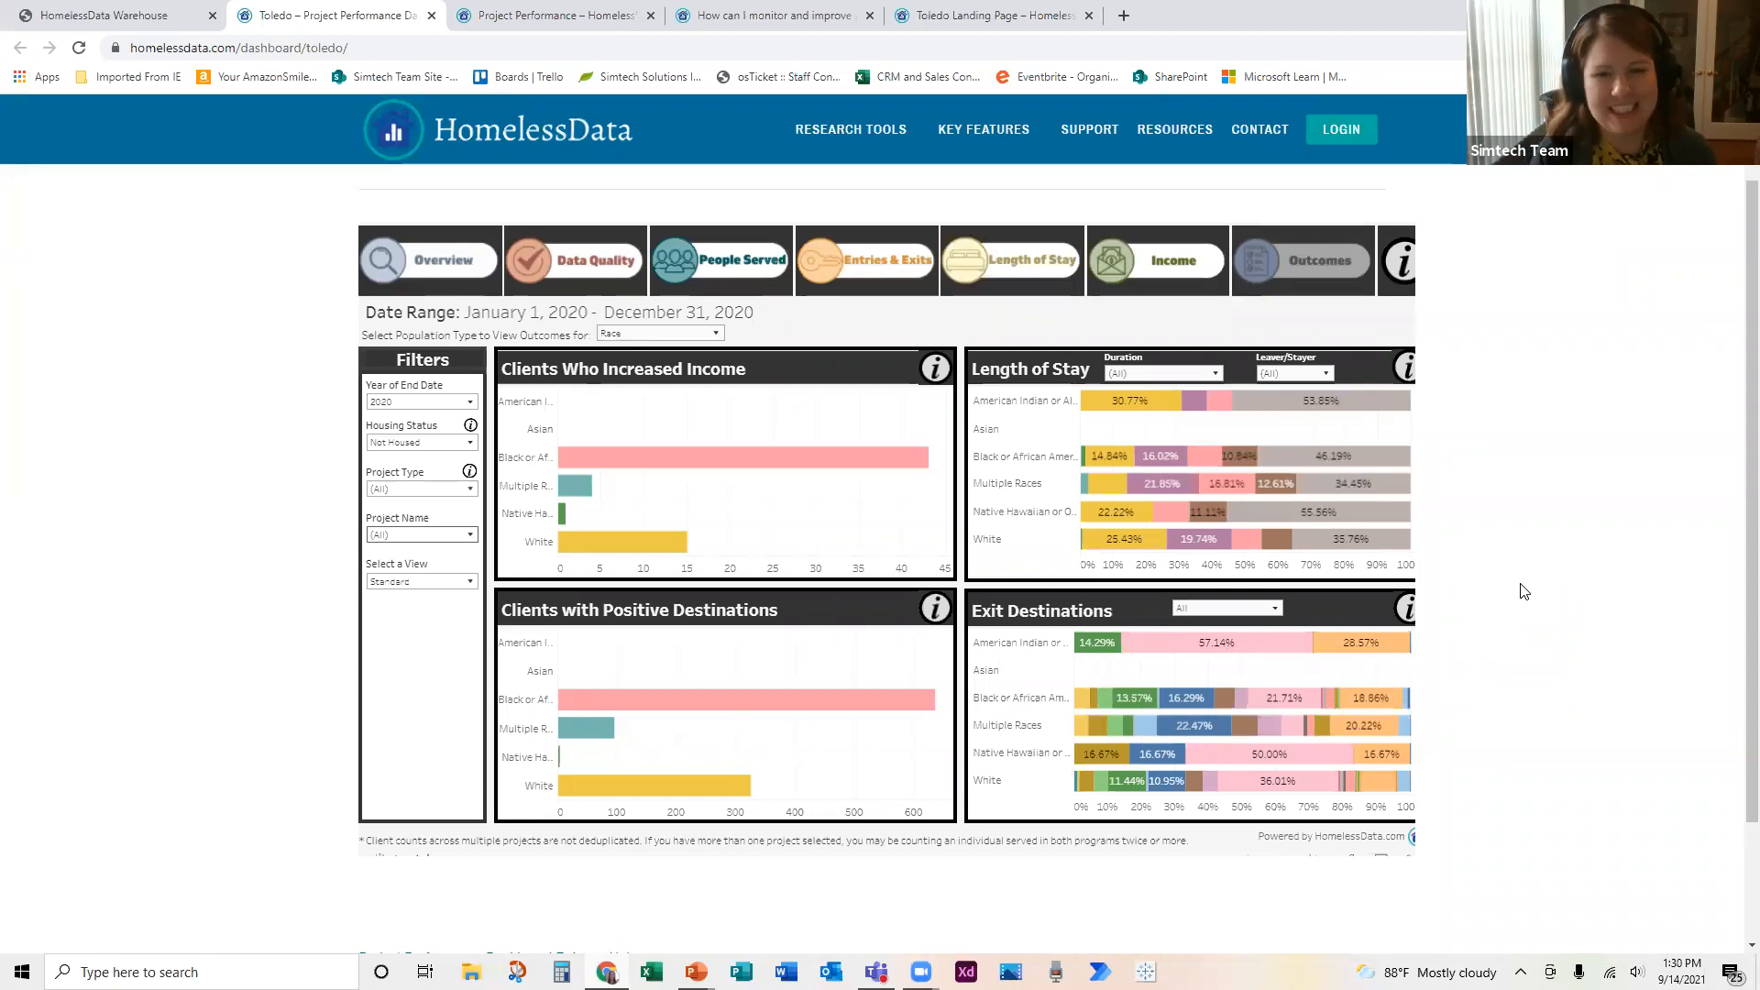
pyautogui.click(1255, 133)
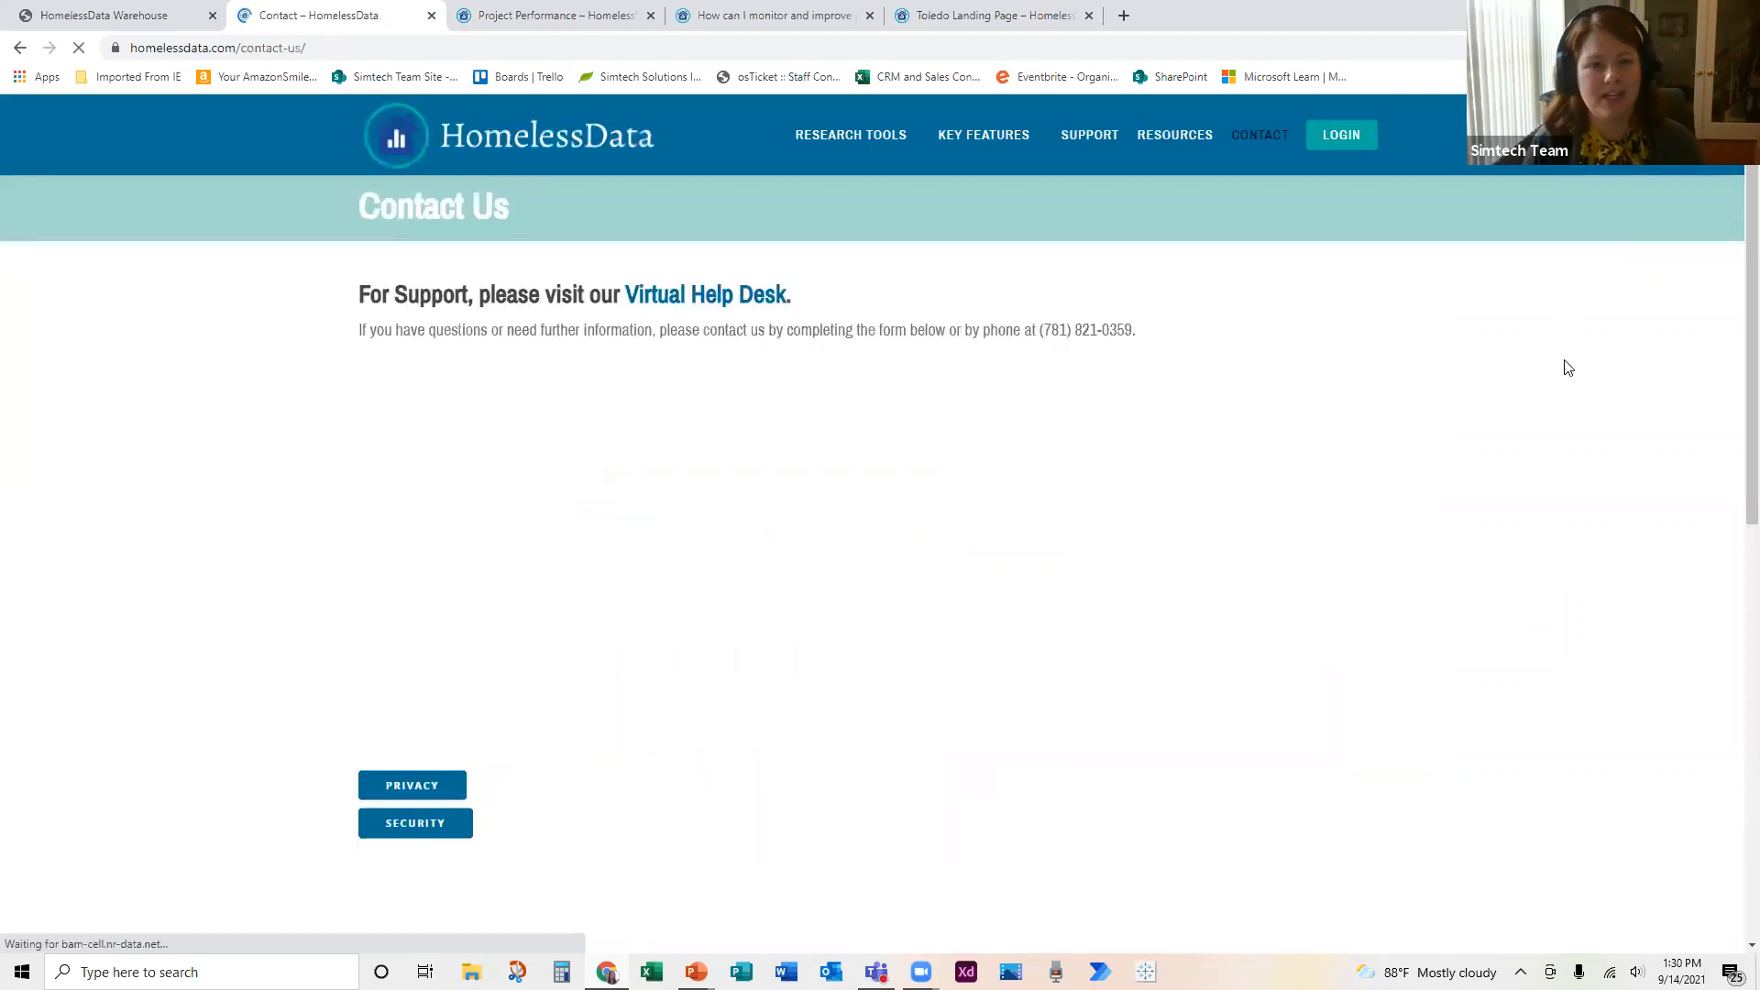